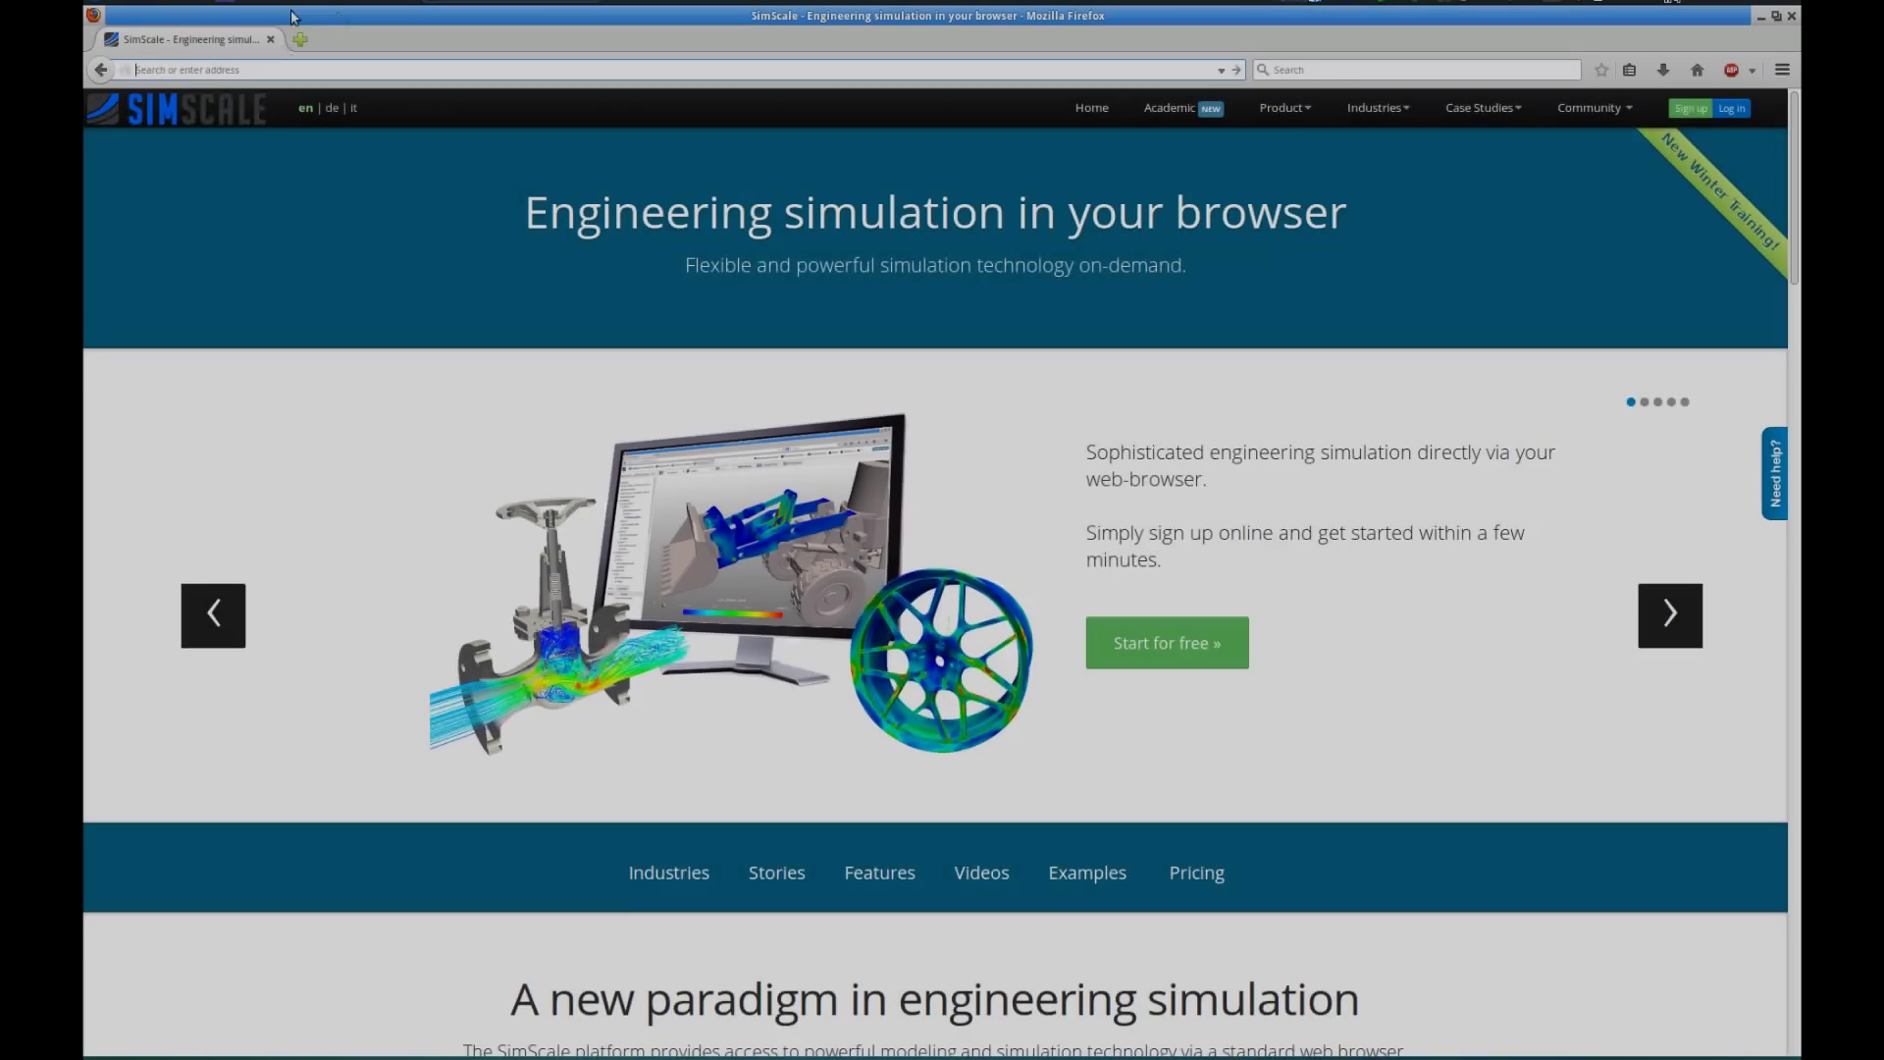
Go to the SimScale website and log in to the platform.
text(simscale.)
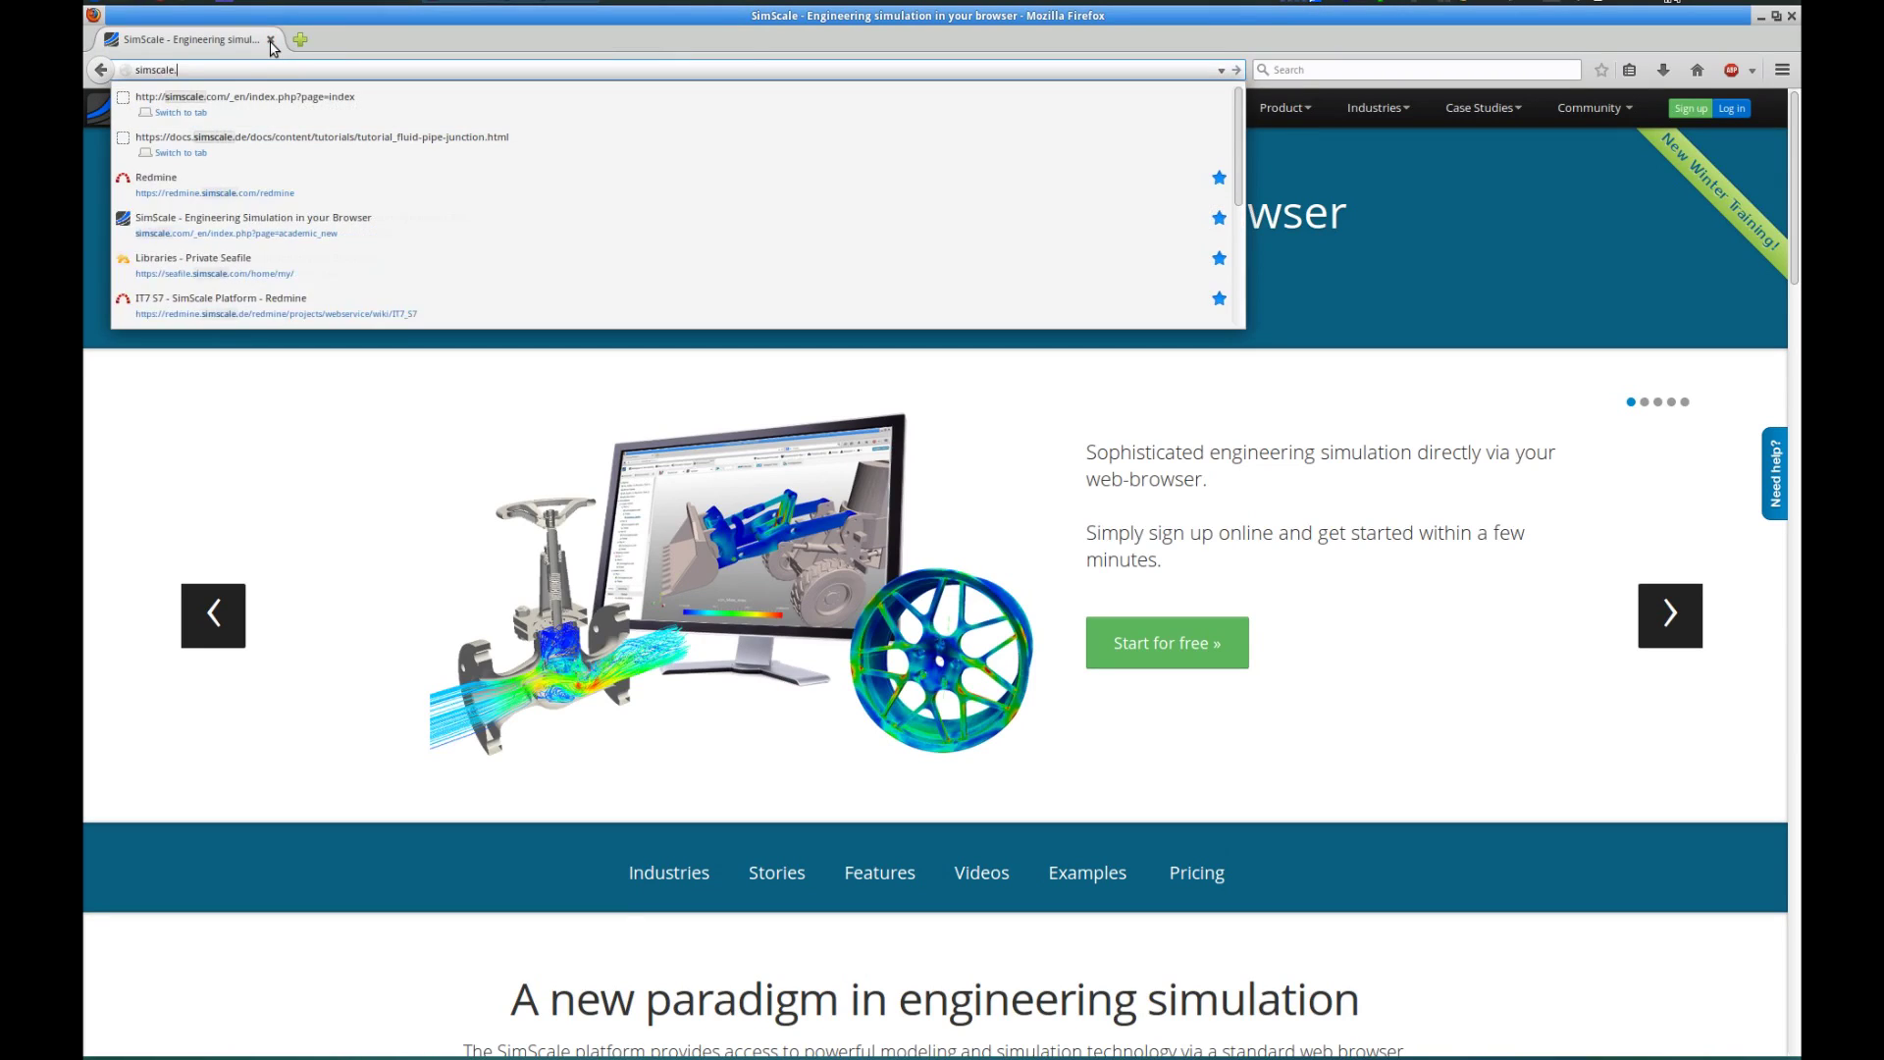
key(Return)
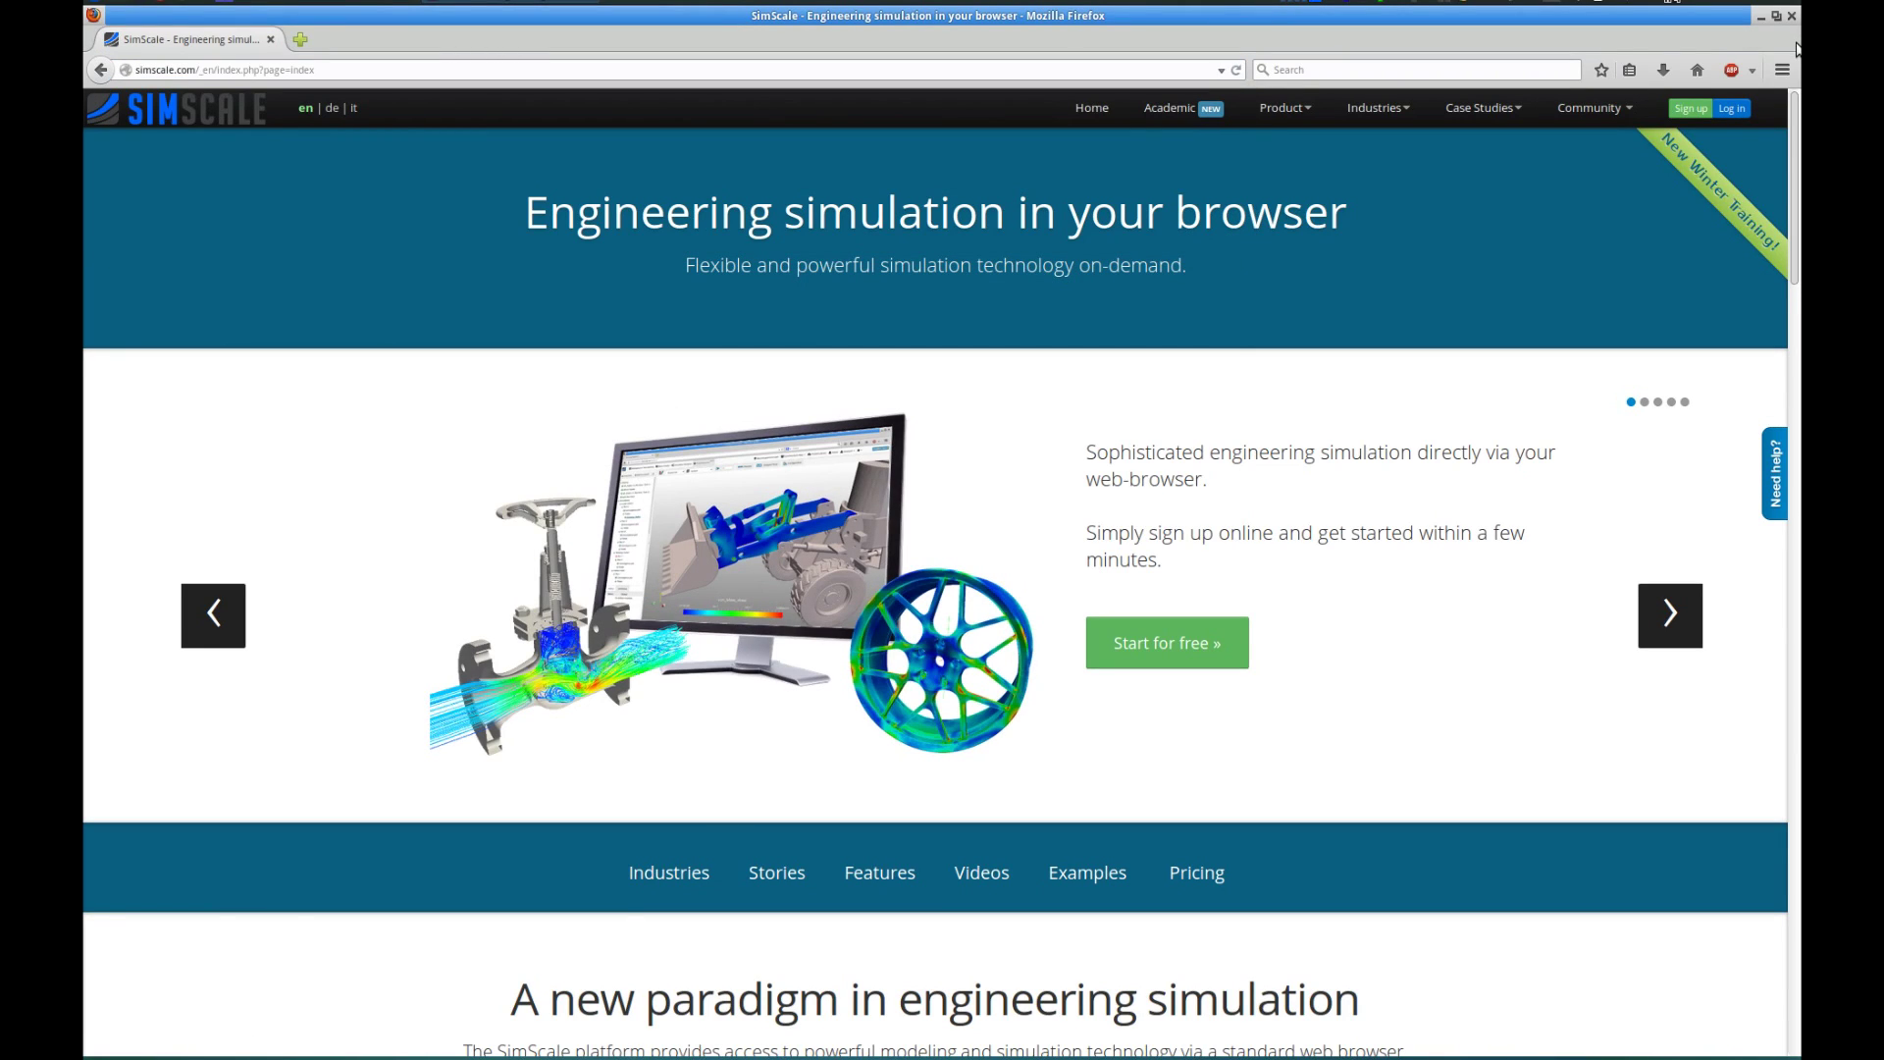
click(1746, 109)
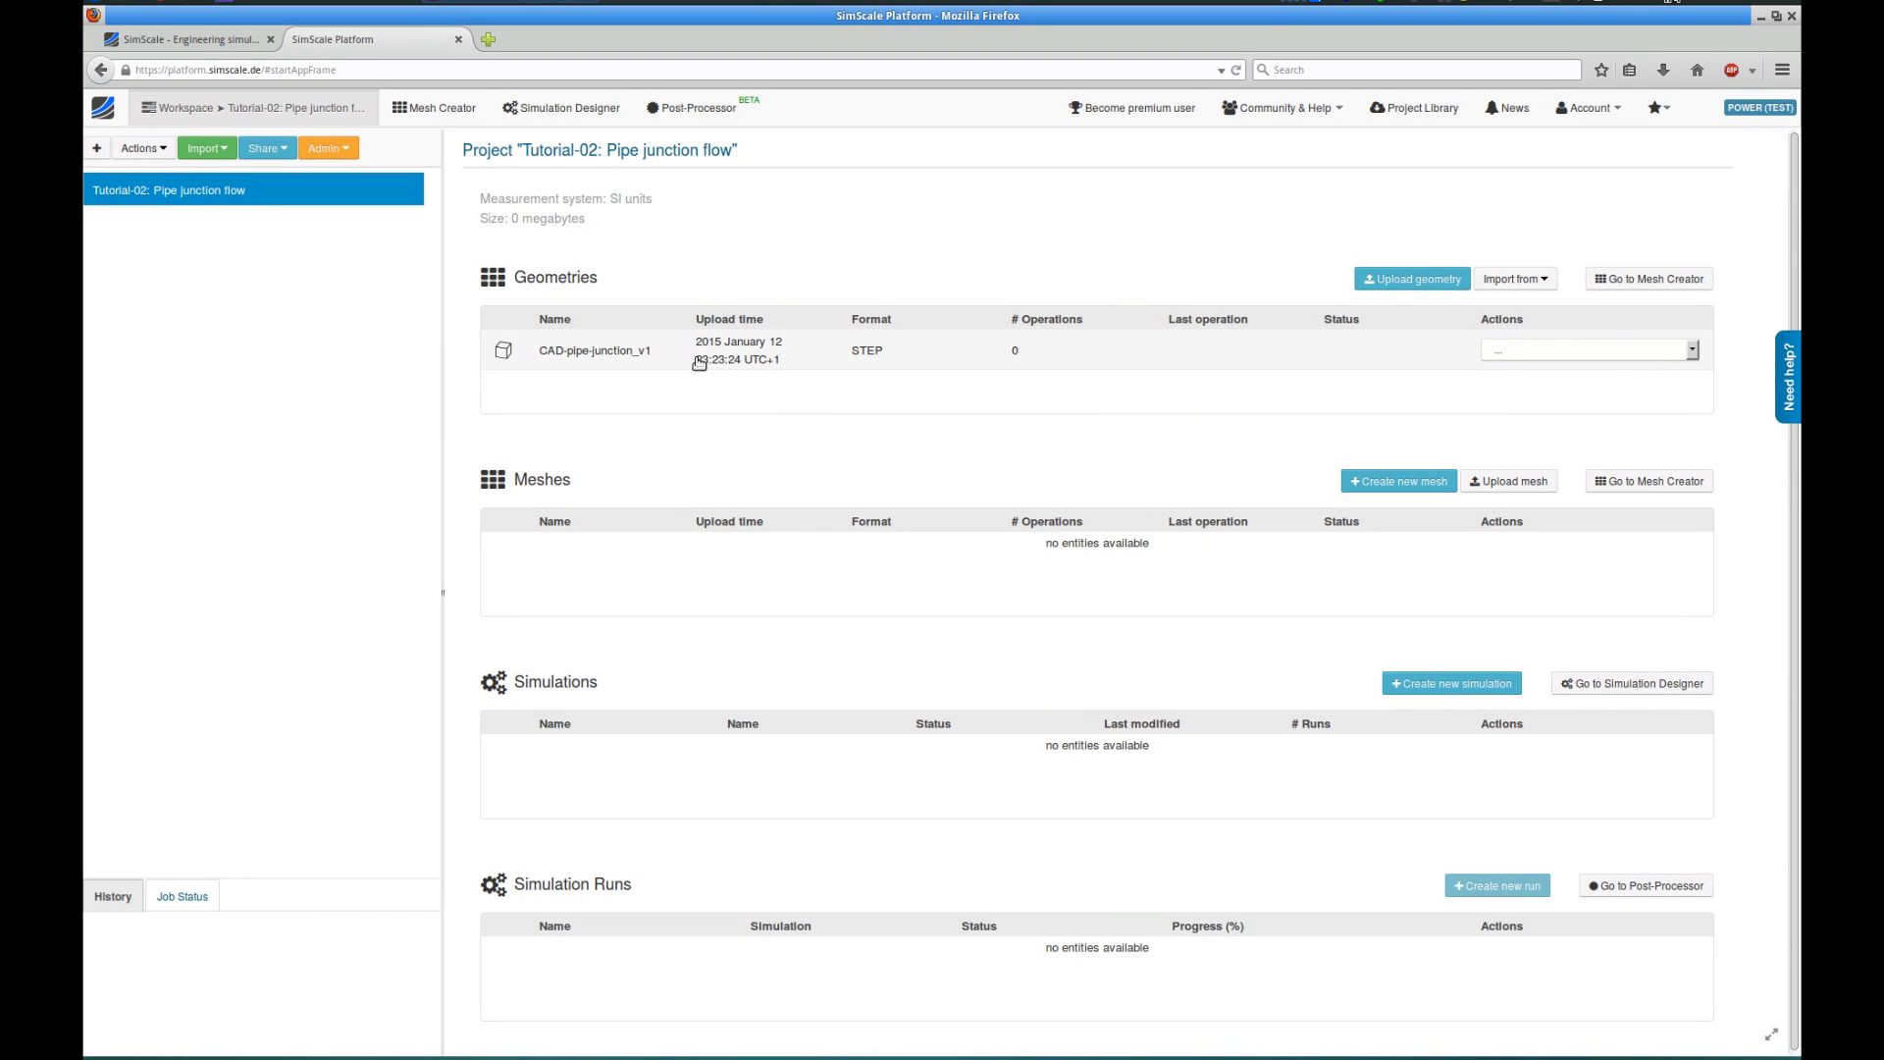
Open the Mesh Creator and show the CAD-pipe-junction_v1 geometry page.
click(1562, 345)
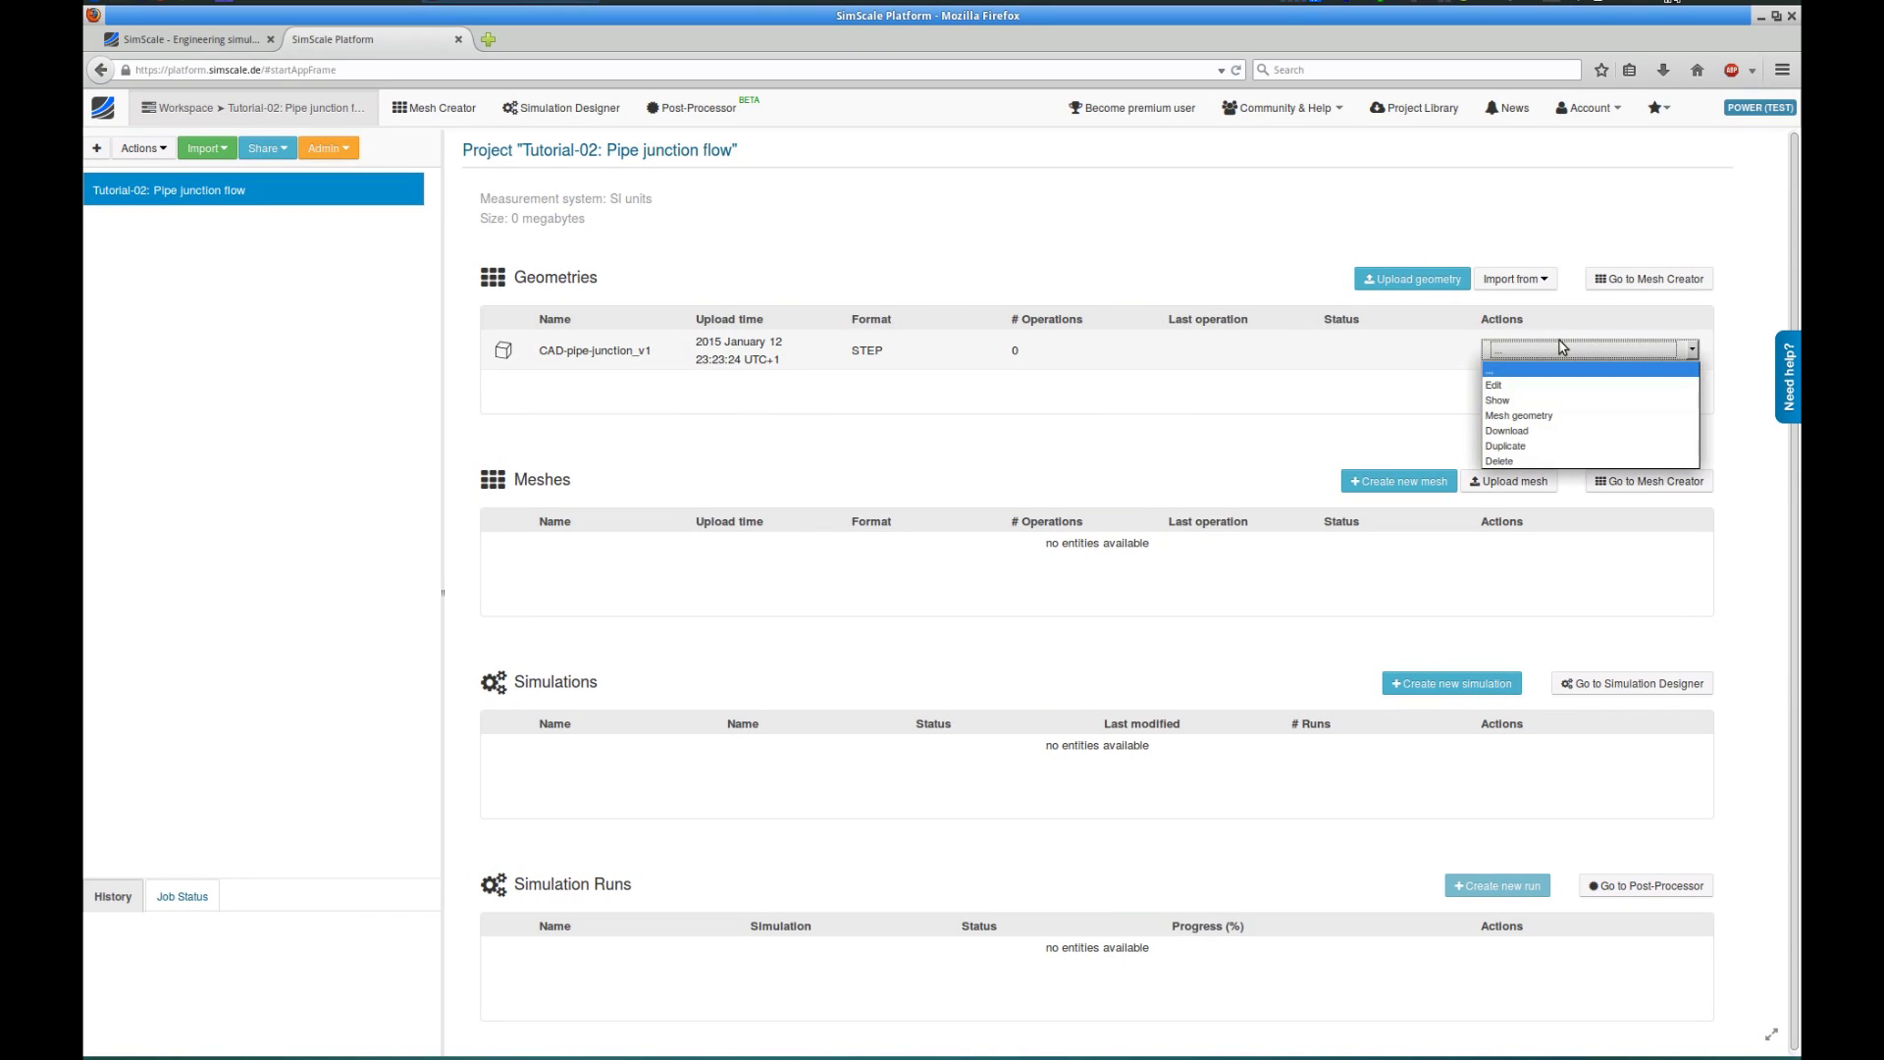
click(1561, 346)
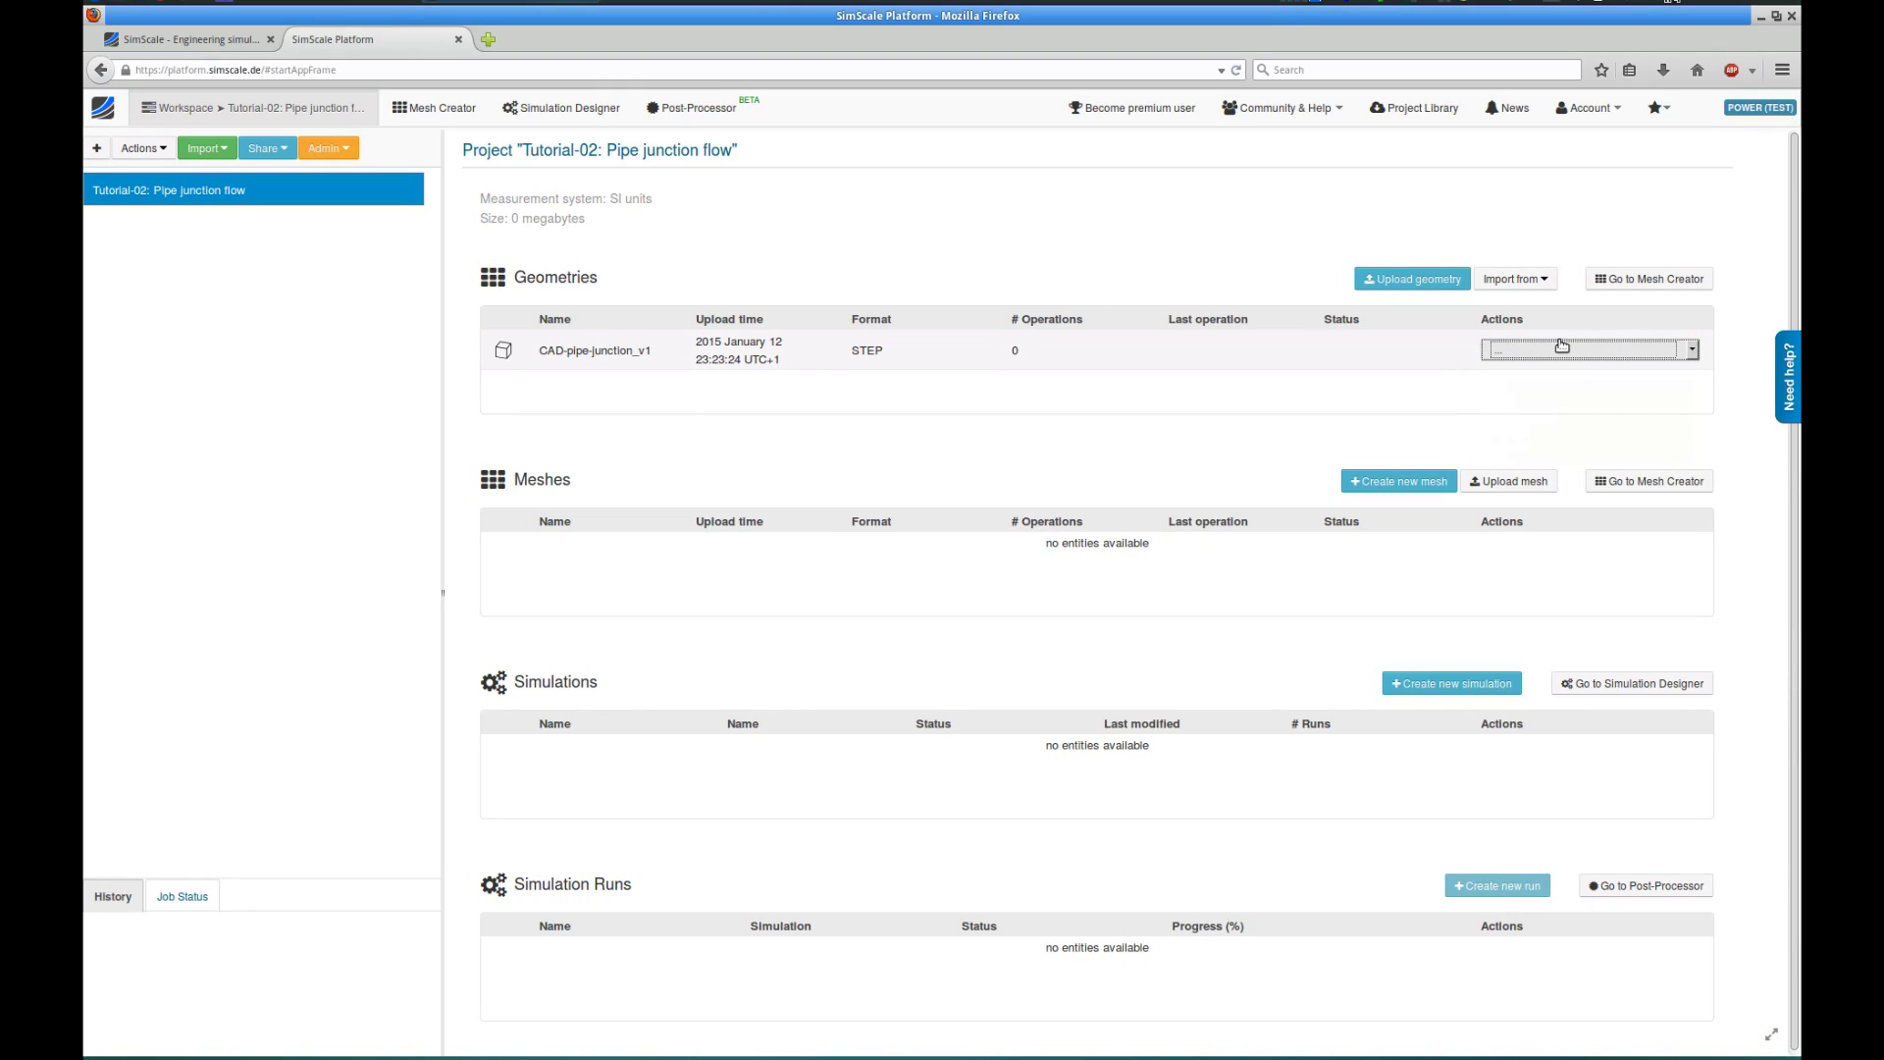
click(429, 111)
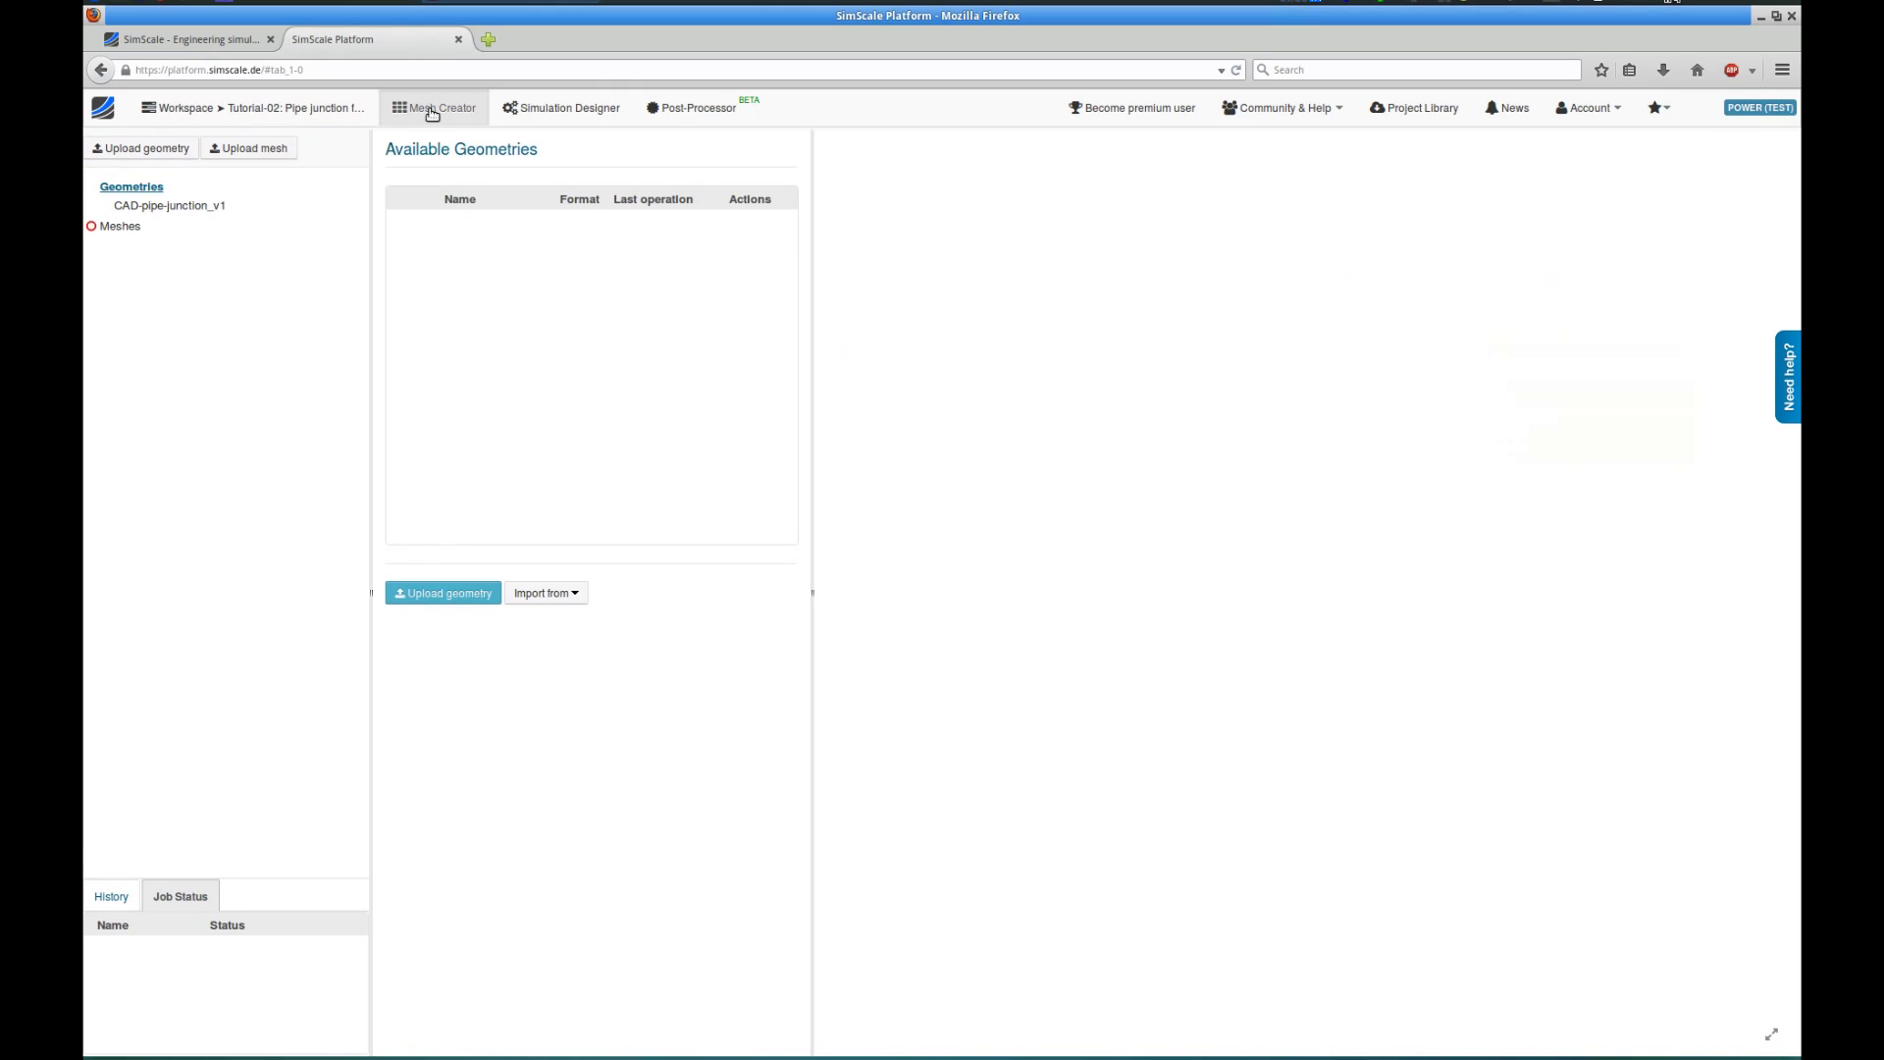
click(153, 205)
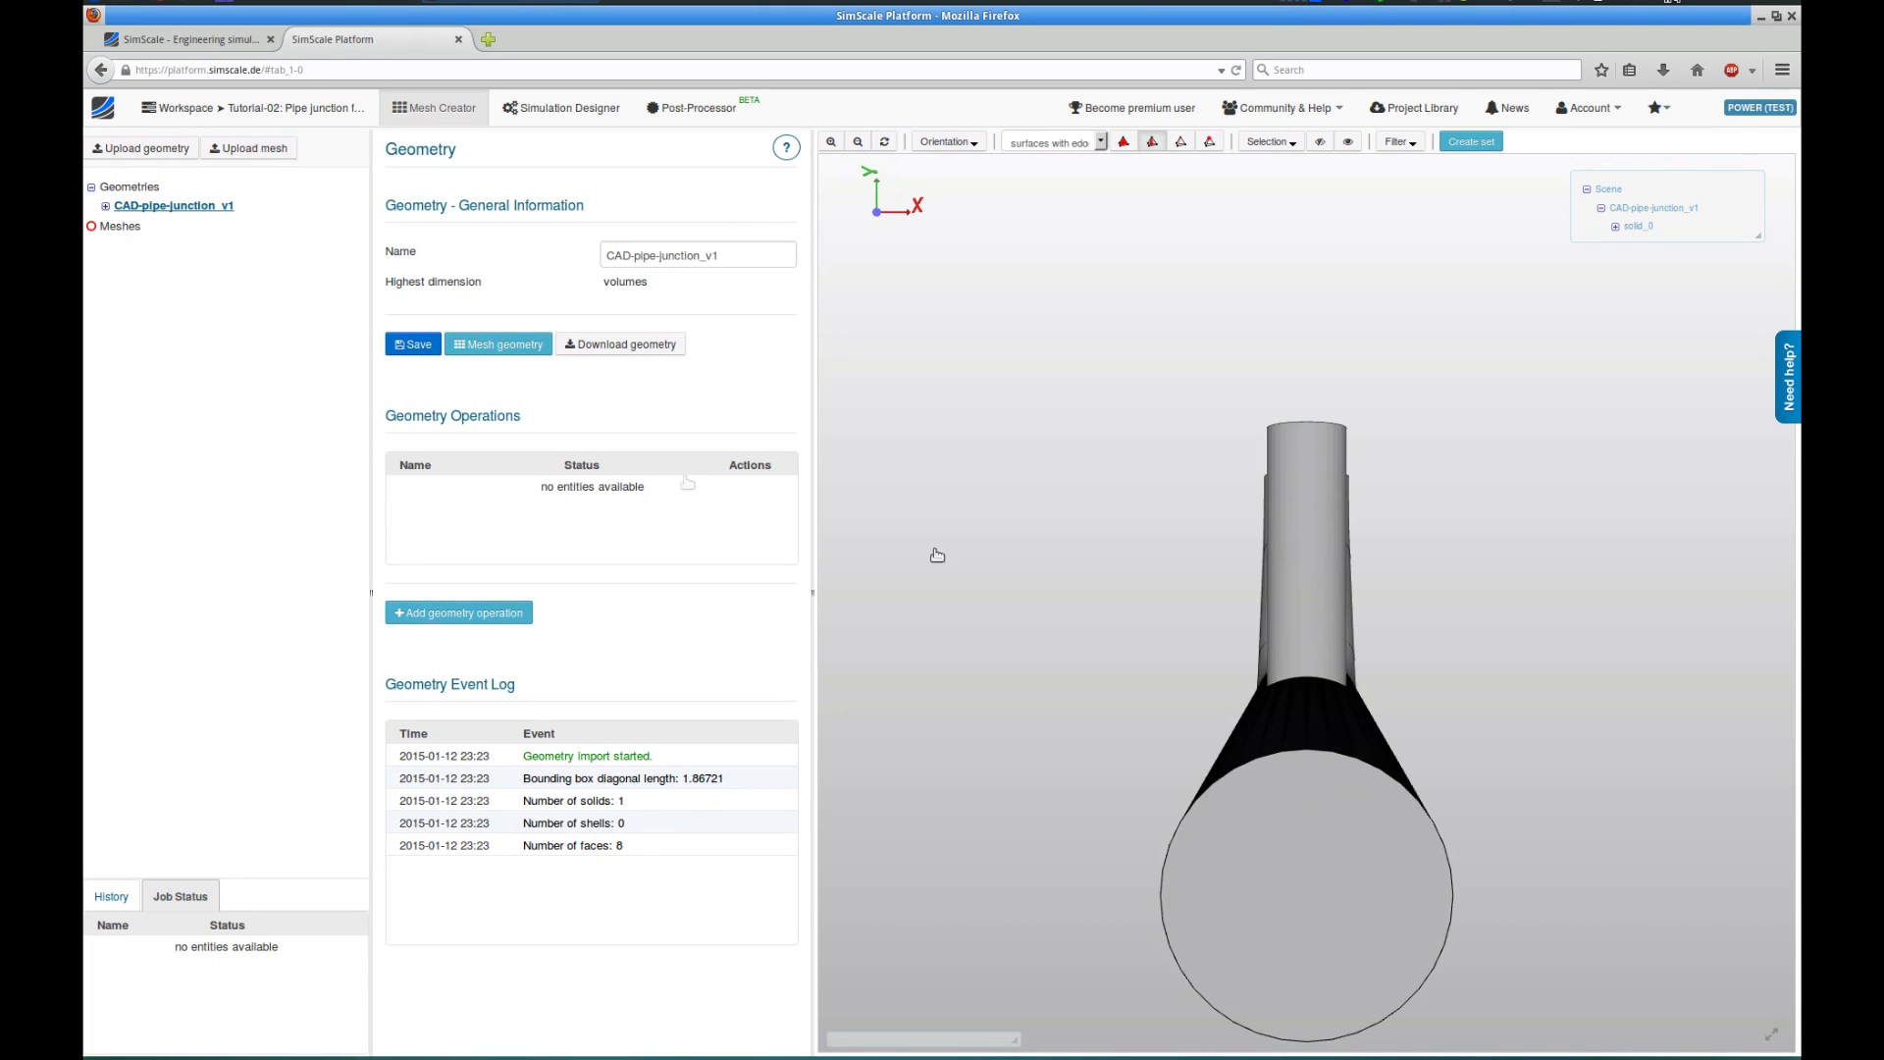
Orbit the pipe junction to a side view and switch from plain surfaces to wireframe.
drag(1531, 602, 1657, 686)
click(1060, 137)
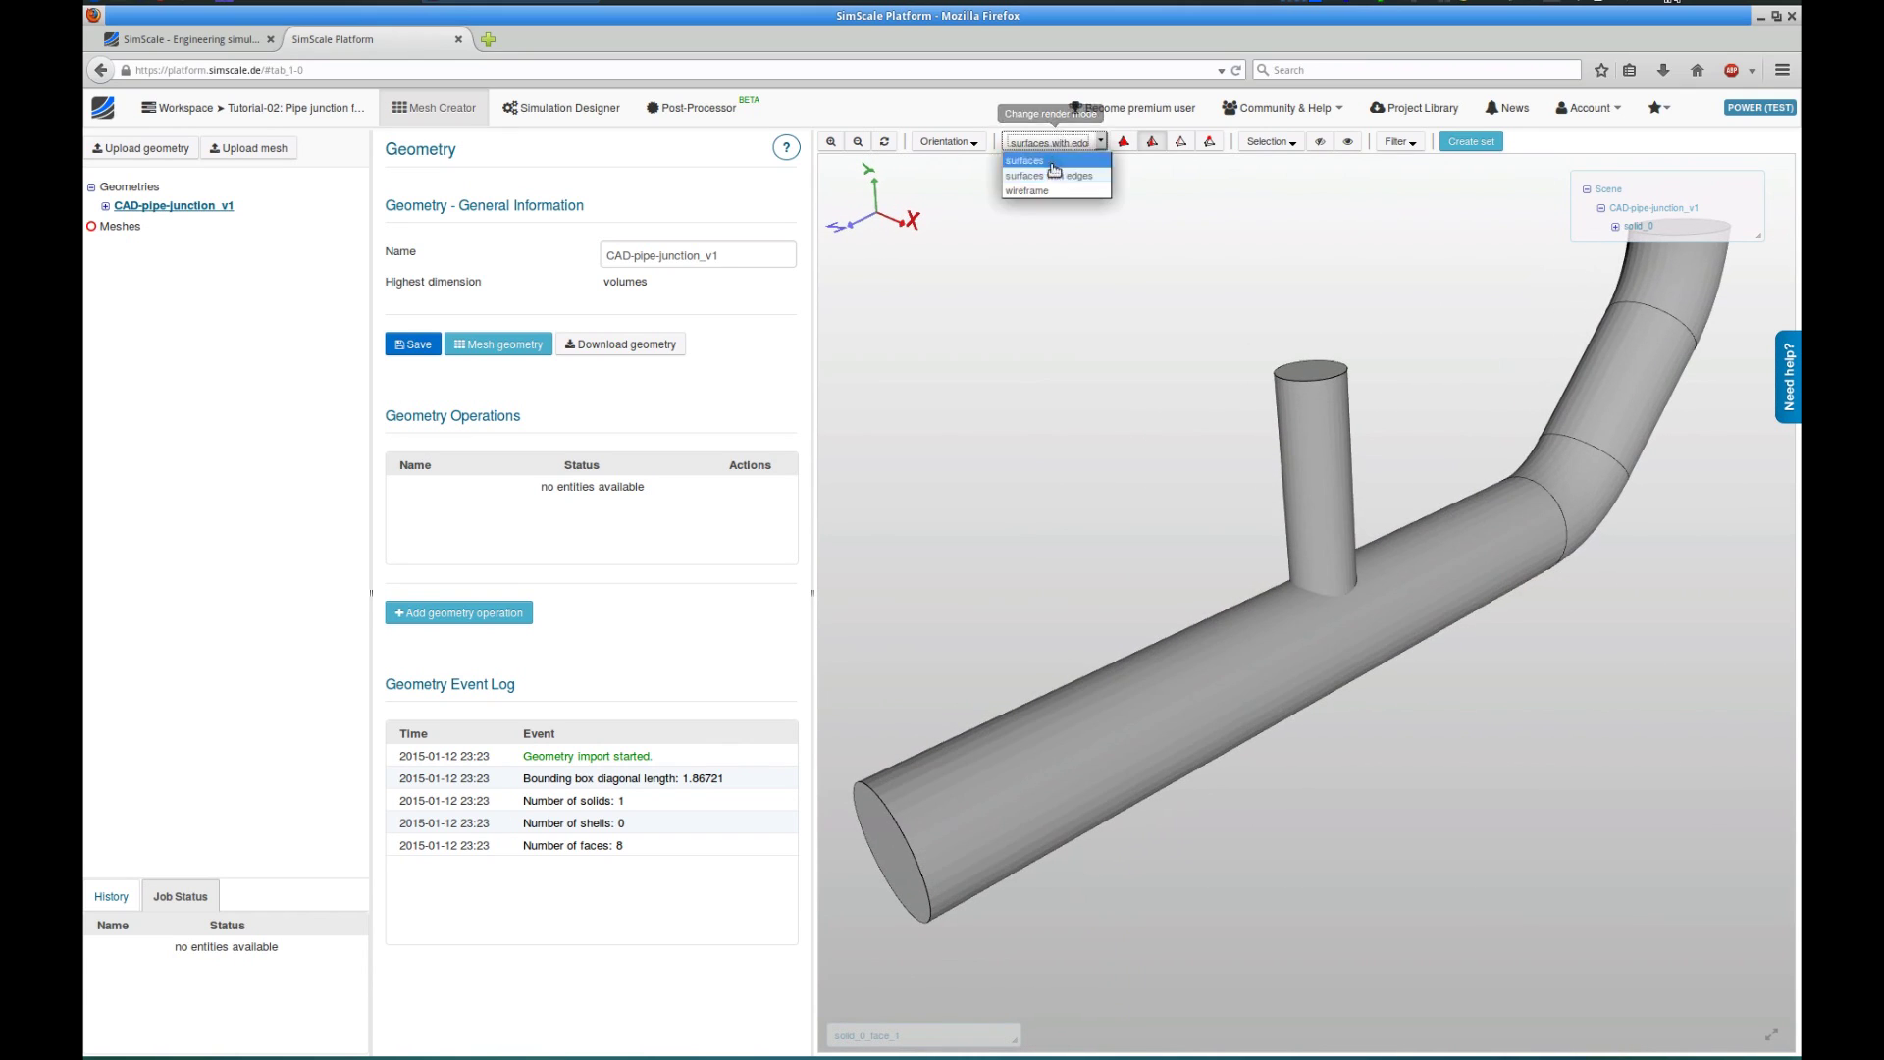
click(1050, 157)
click(1052, 143)
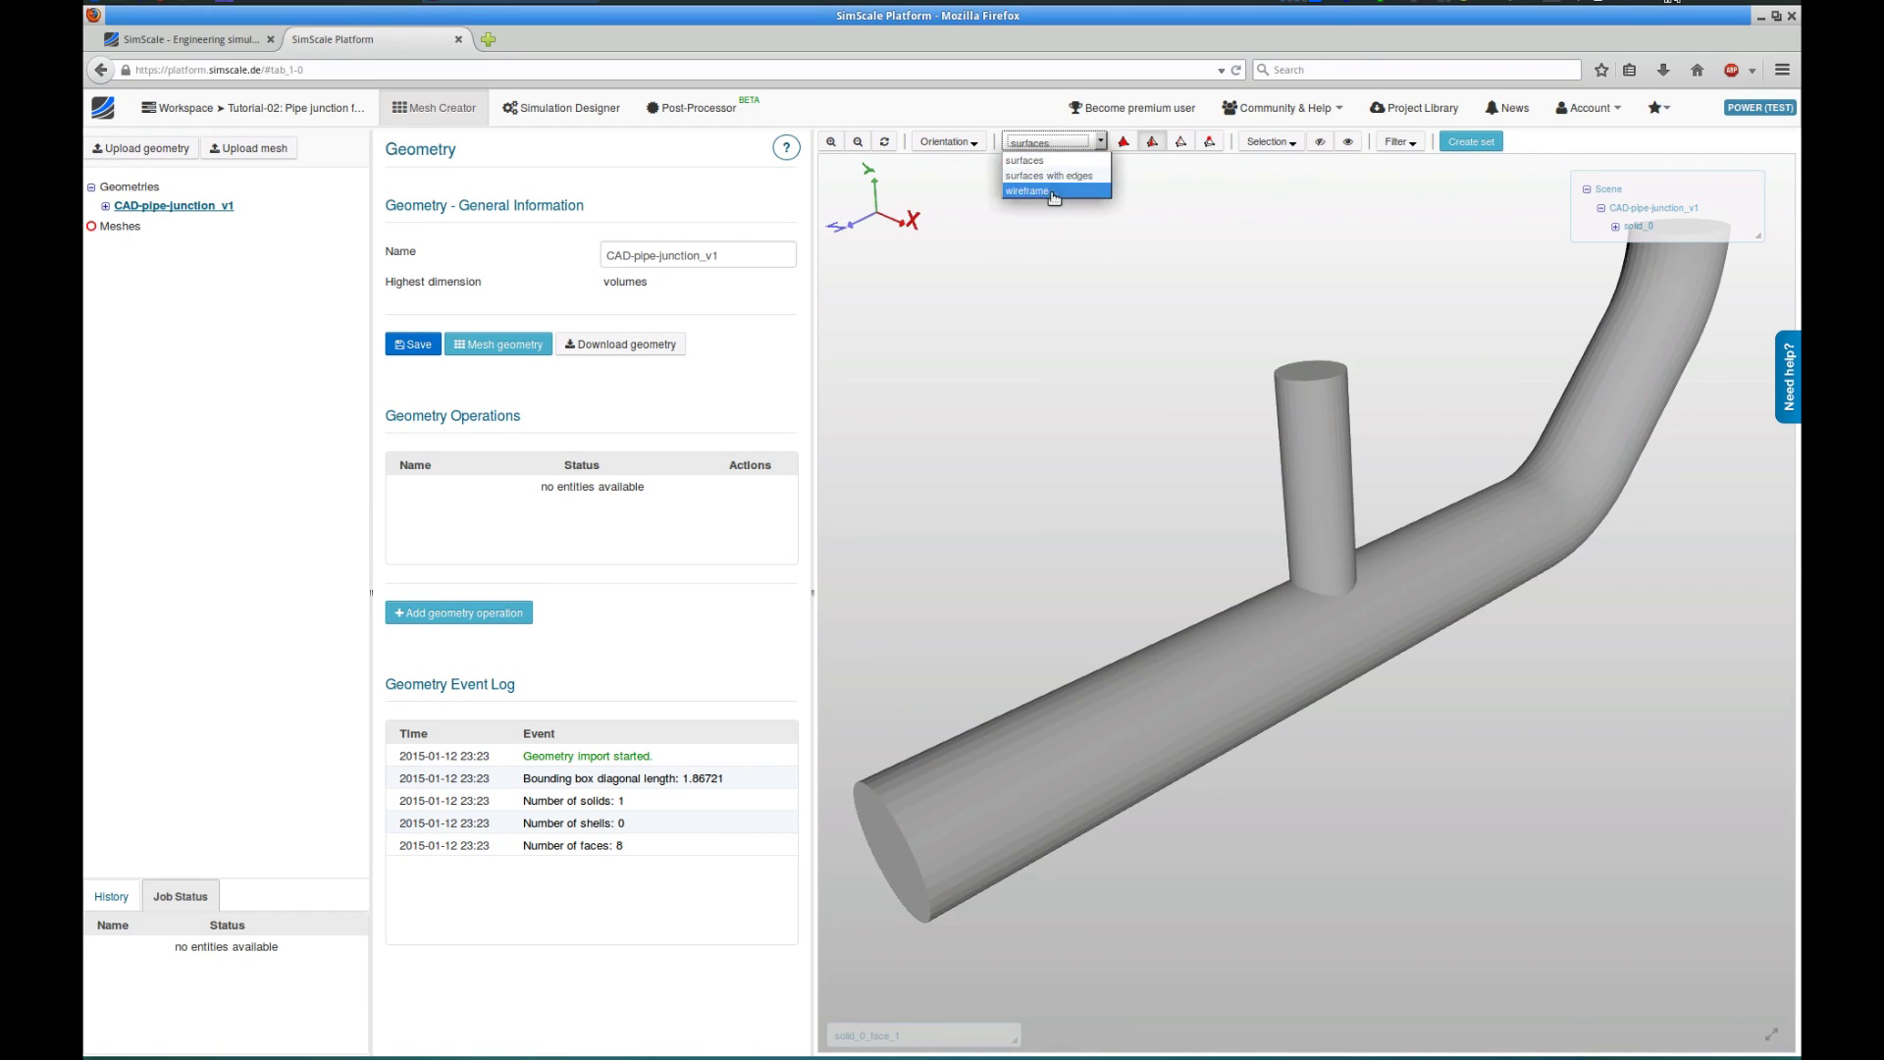
click(1045, 189)
Restore surfaces with edges and create a new mesh from the geometry.
mouse_move(1114, 395)
mouse_down()
mouse_move(1189, 370)
mouse_move(1135, 386)
mouse_up()
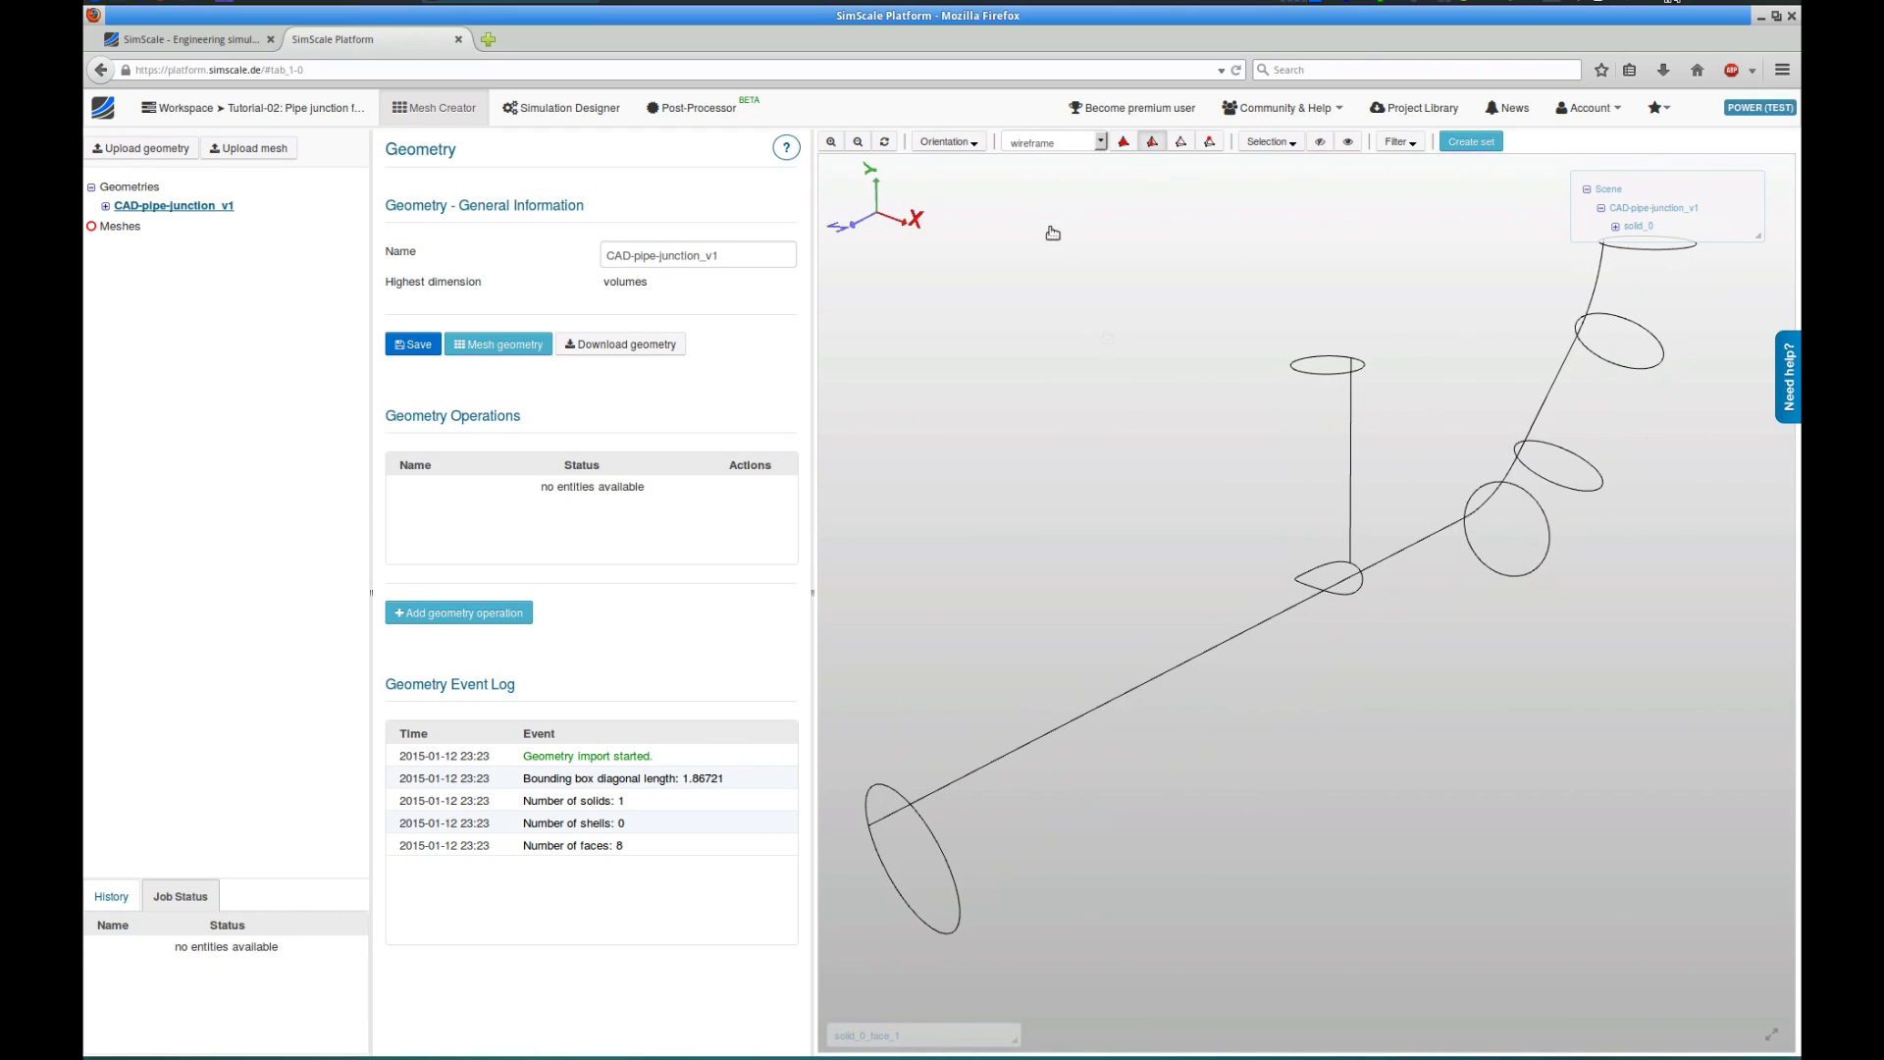
click(1045, 143)
click(1046, 181)
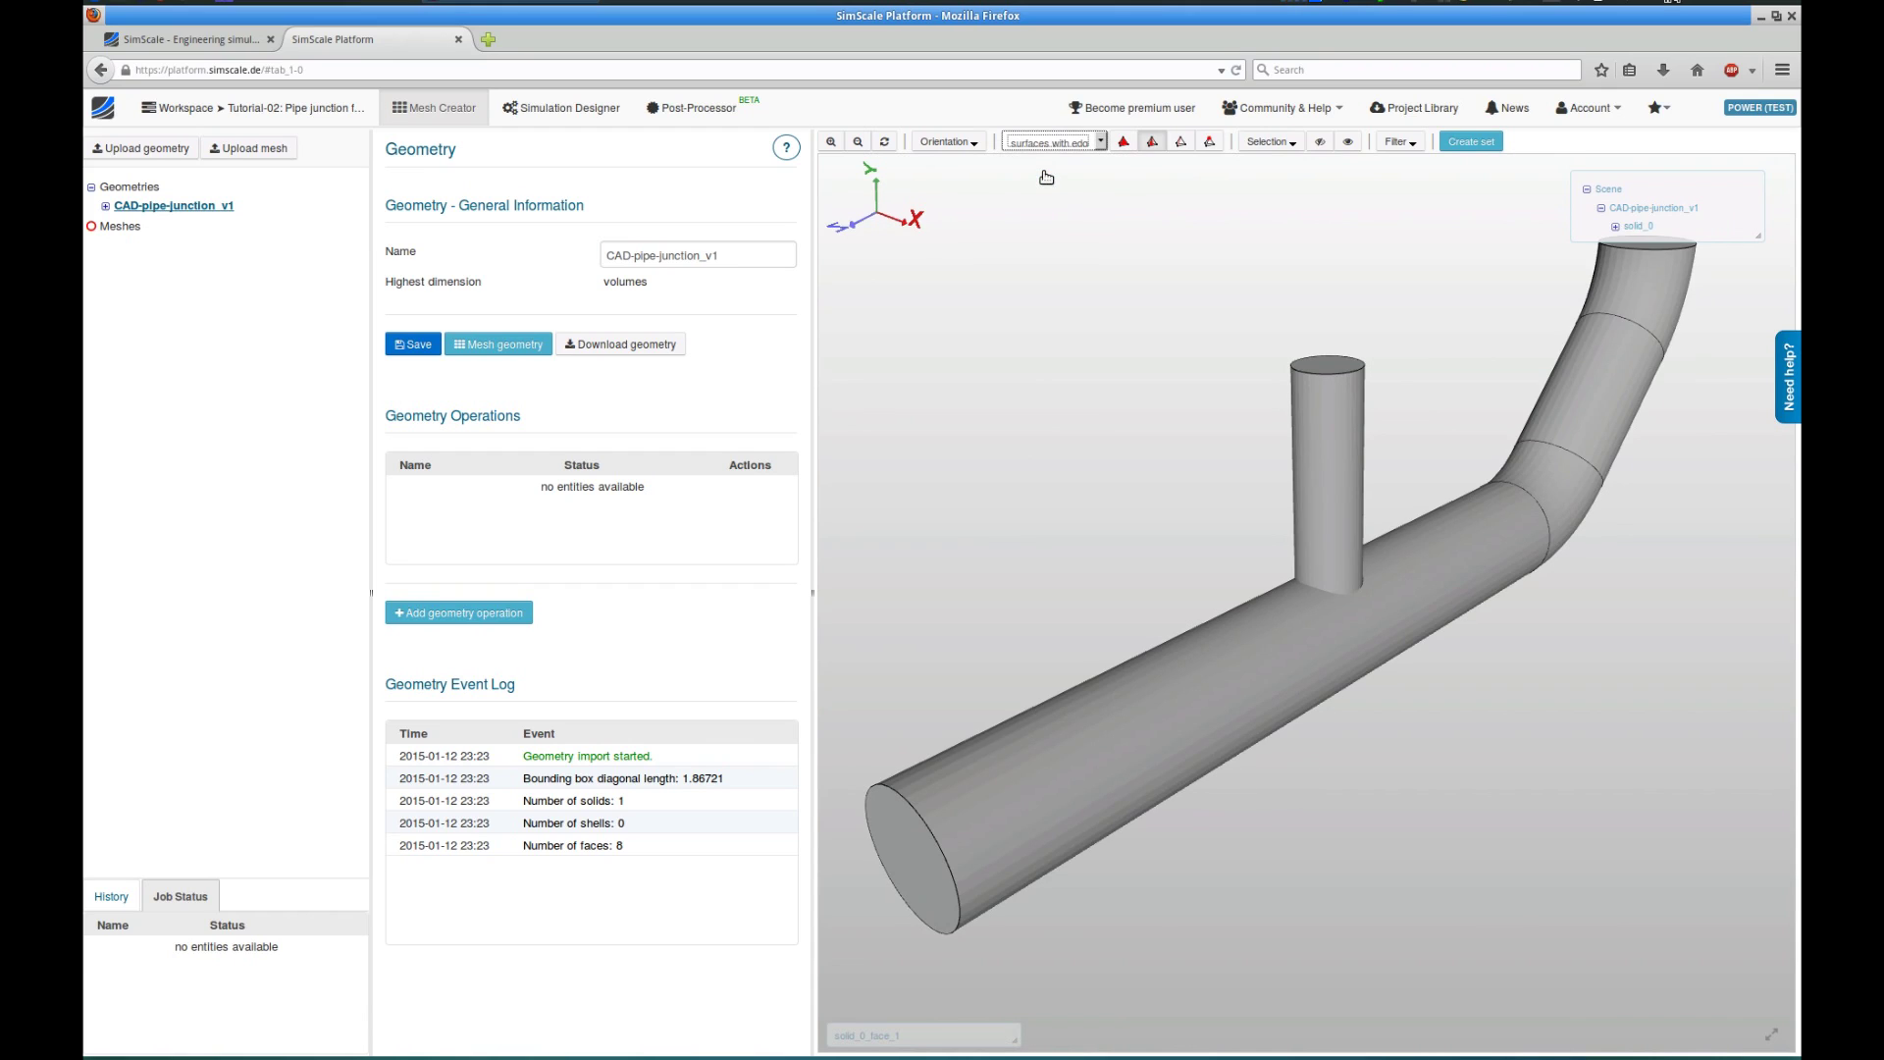
click(532, 348)
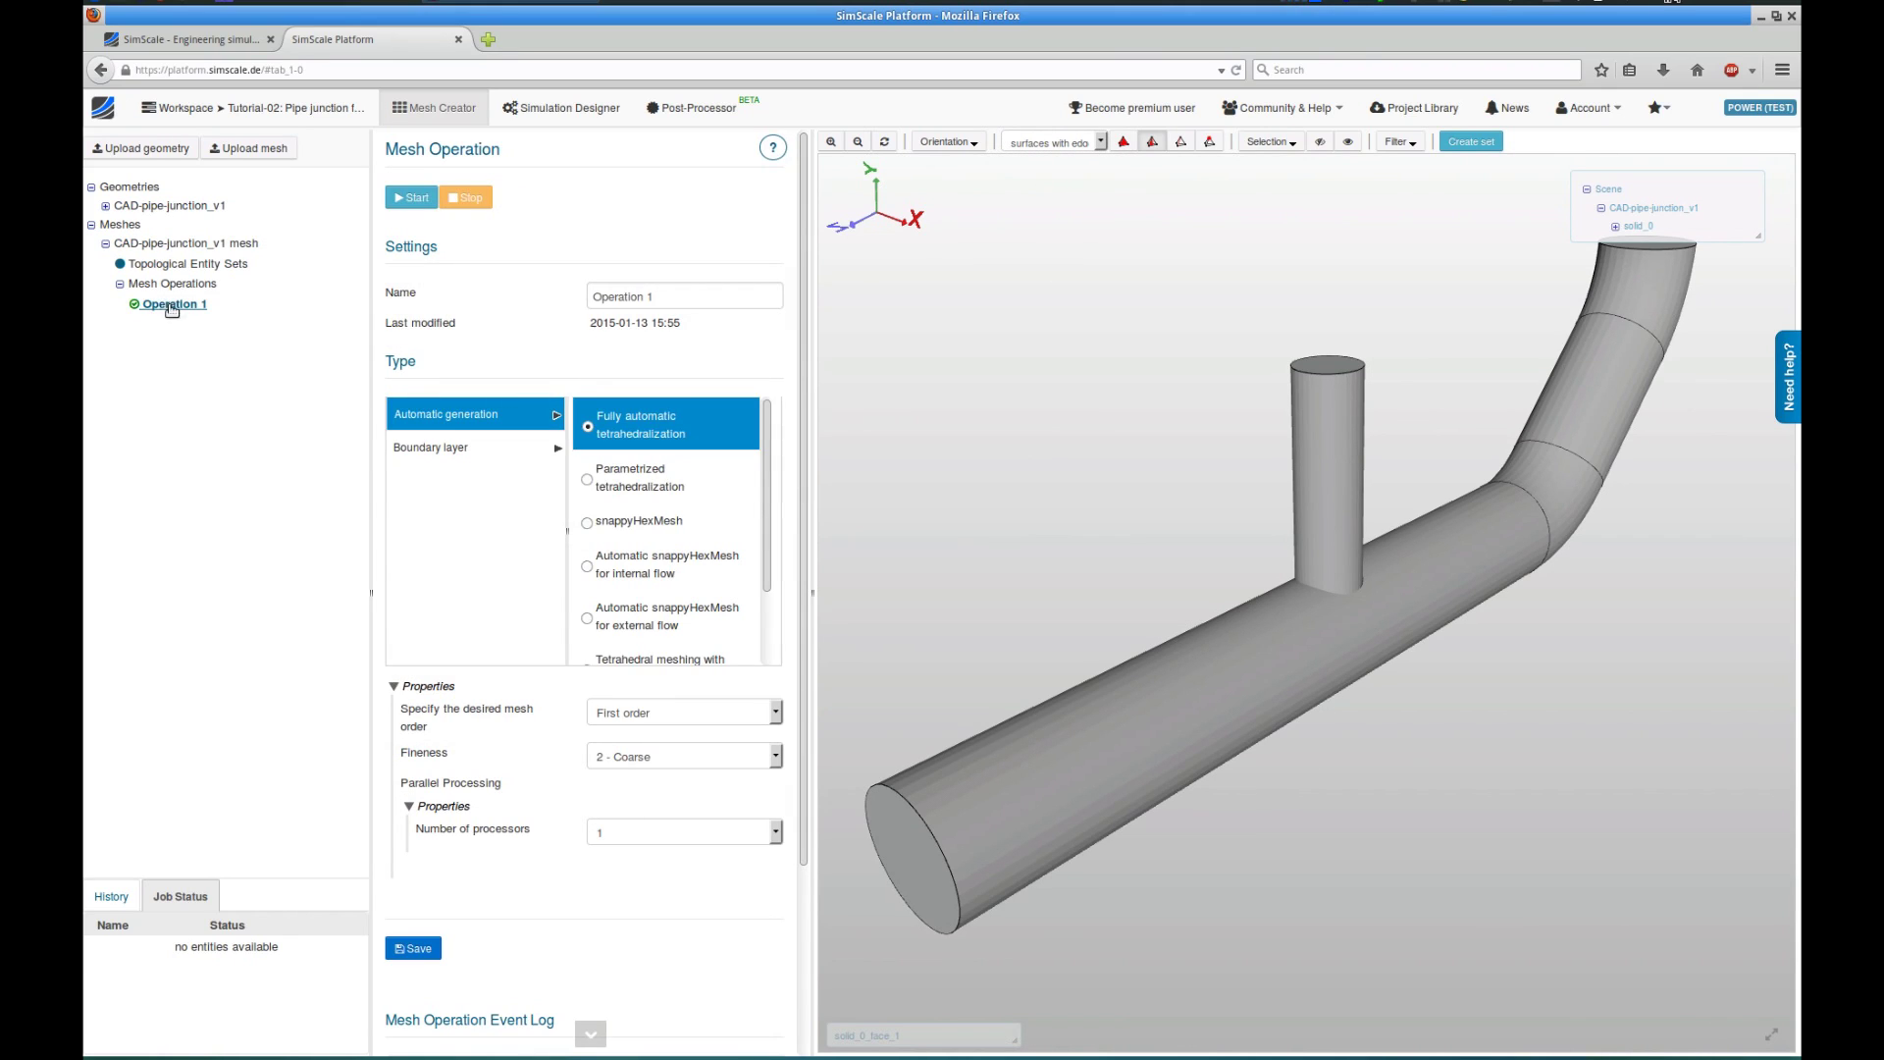
Open the new mesh's Operation 1 and rename it hex-dominant.
click(182, 244)
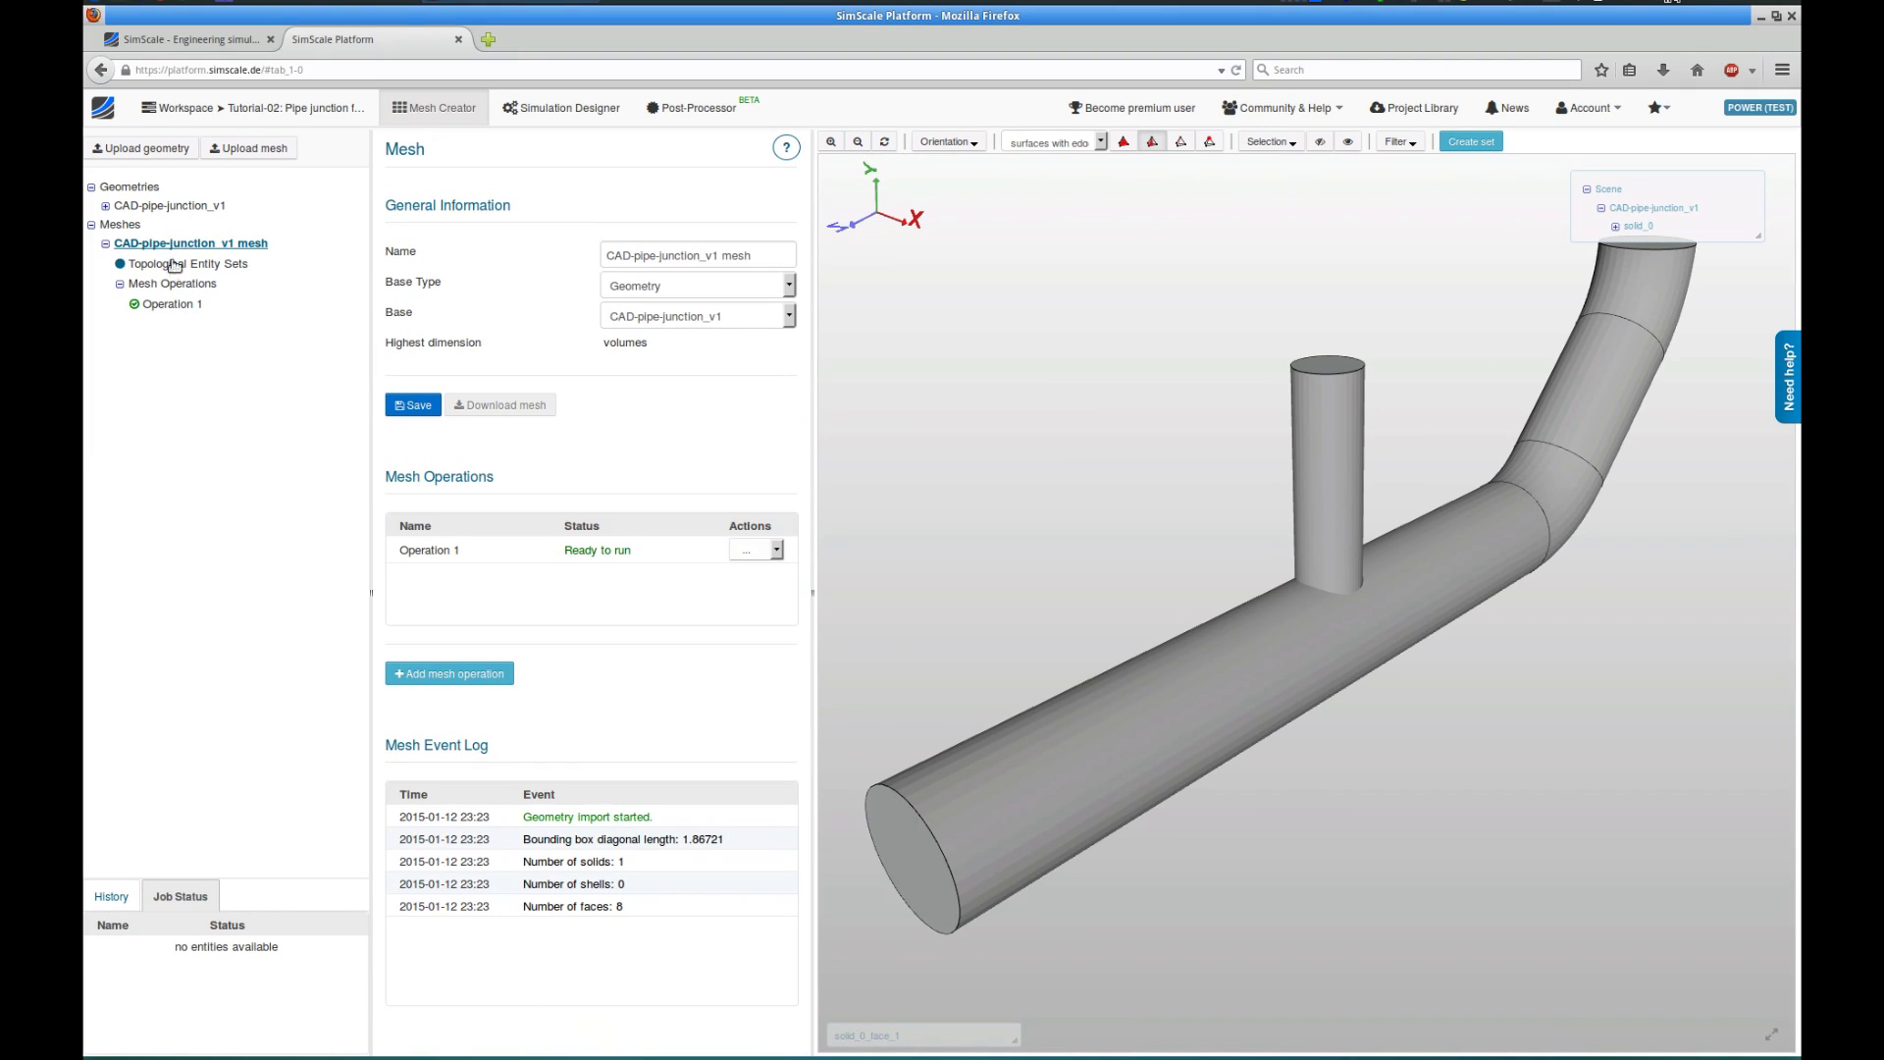
click(174, 305)
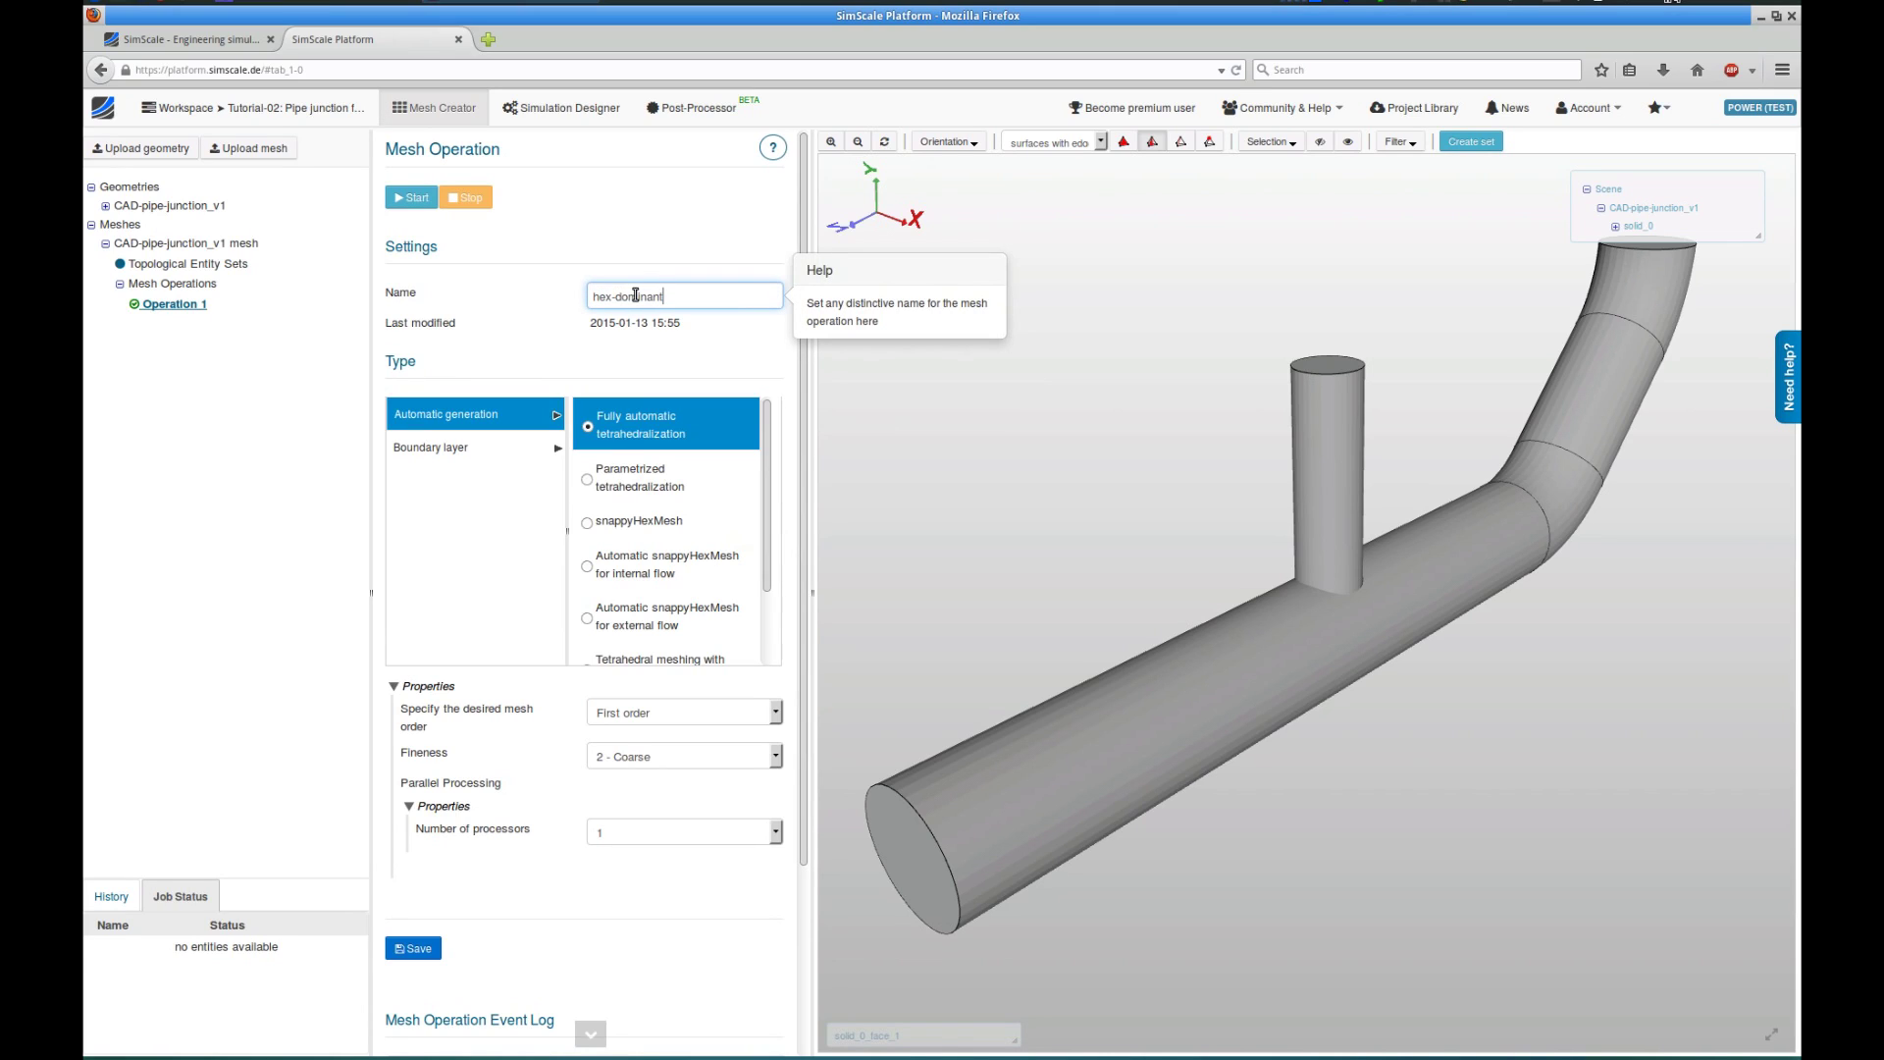
key(Return)
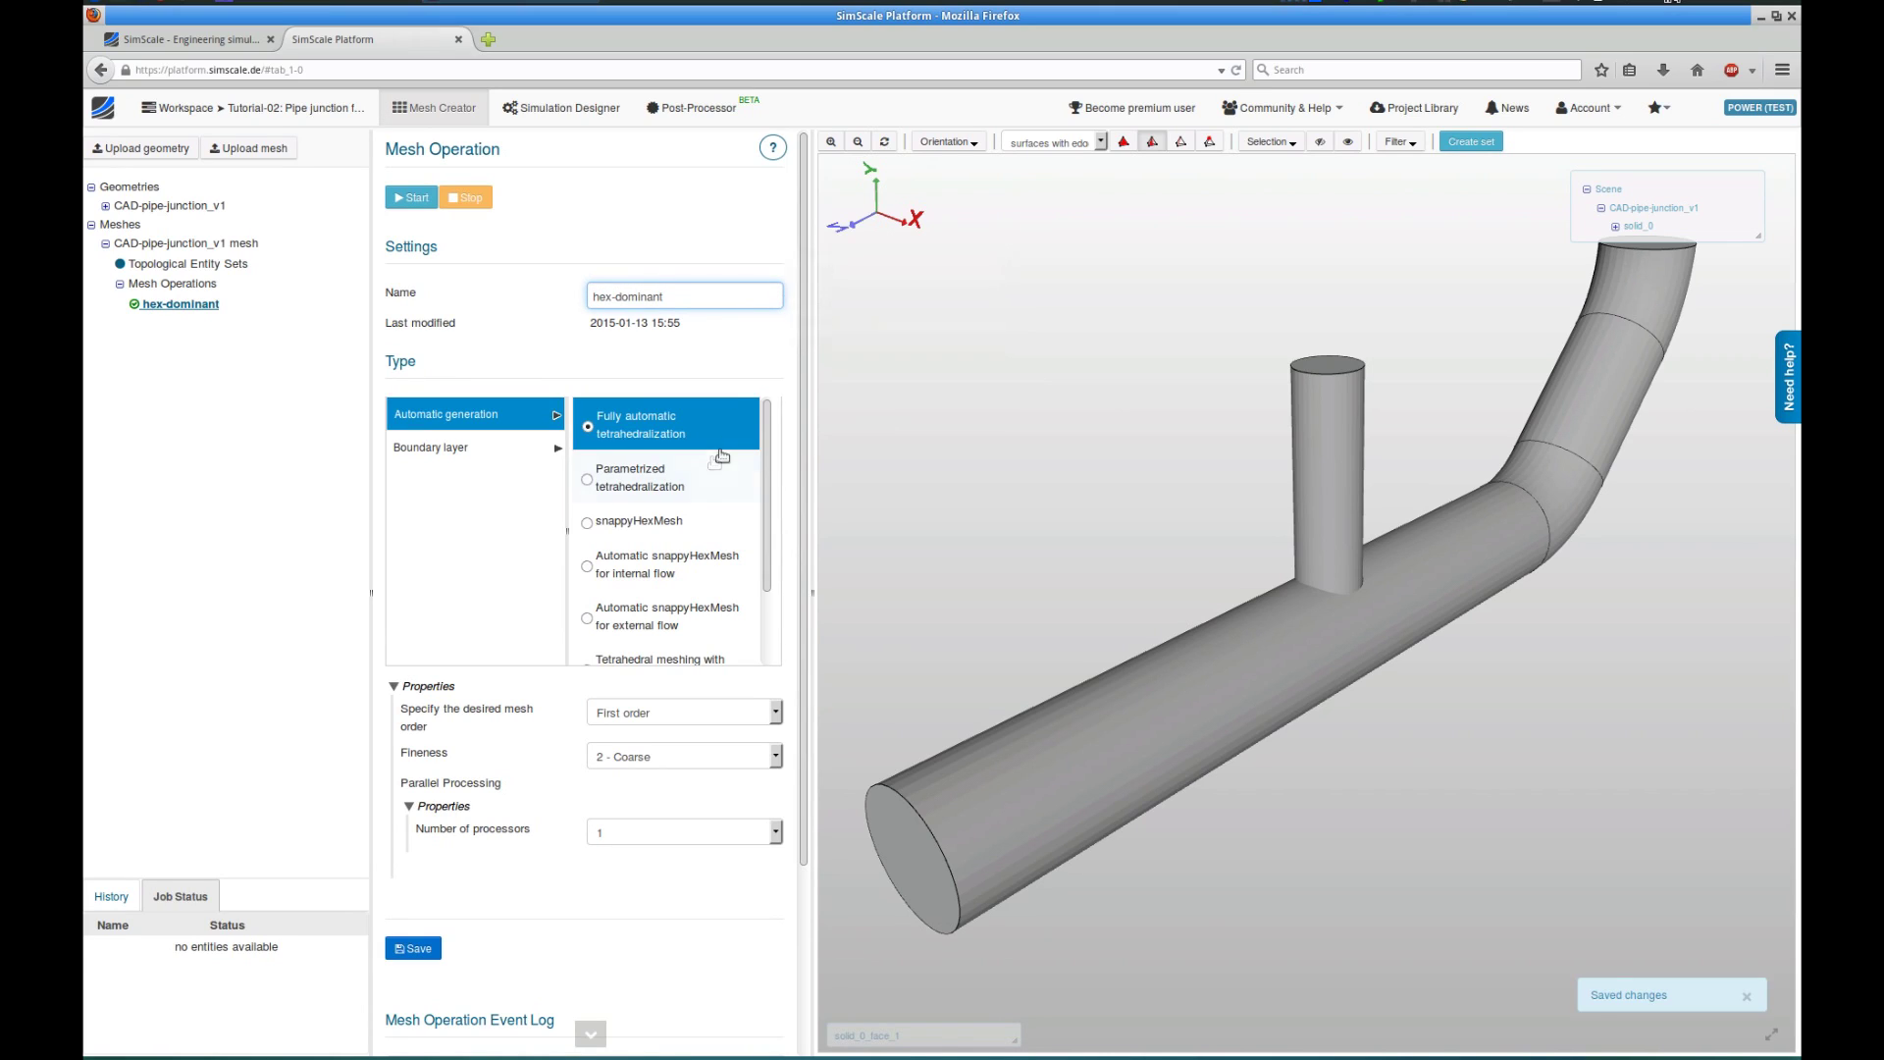
Use Automatic snappyHexMesh for internal flow with 3 - Moderate fineness on 4 processors.
scroll(736, 481, down, 2)
click(453, 453)
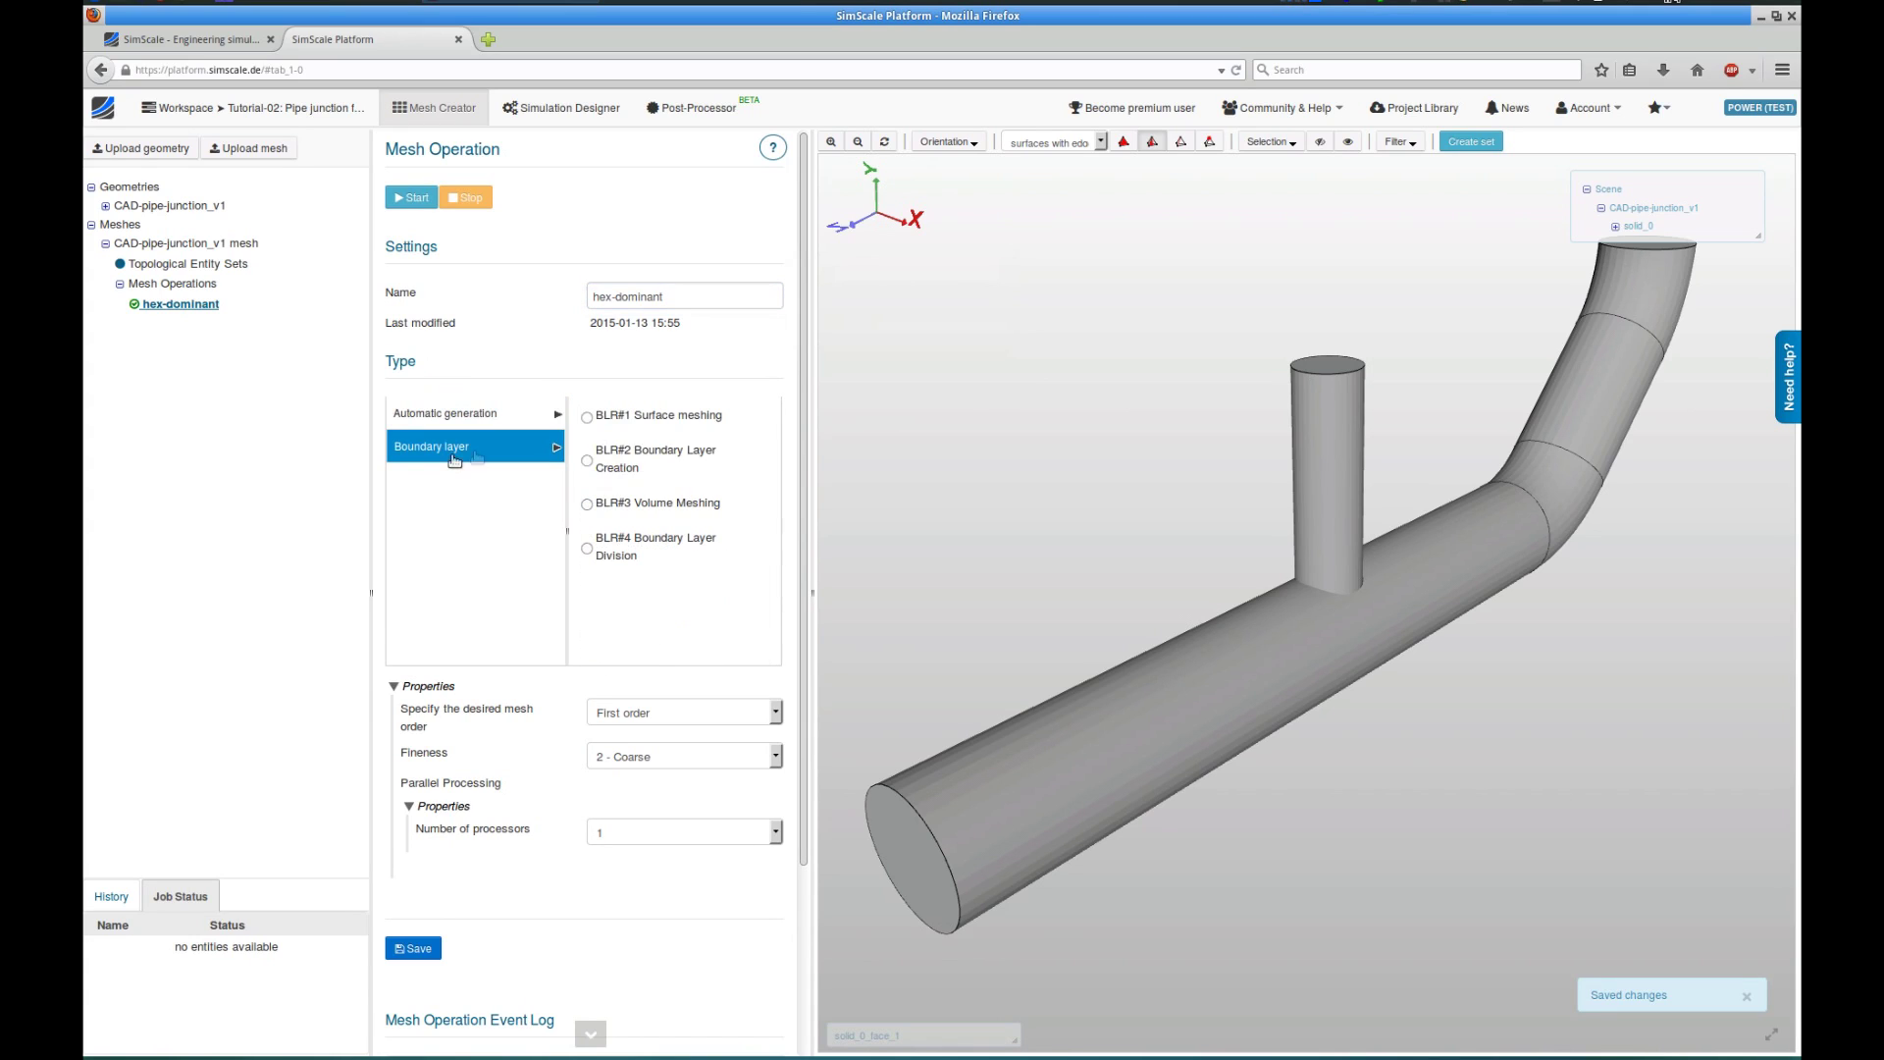
click(527, 431)
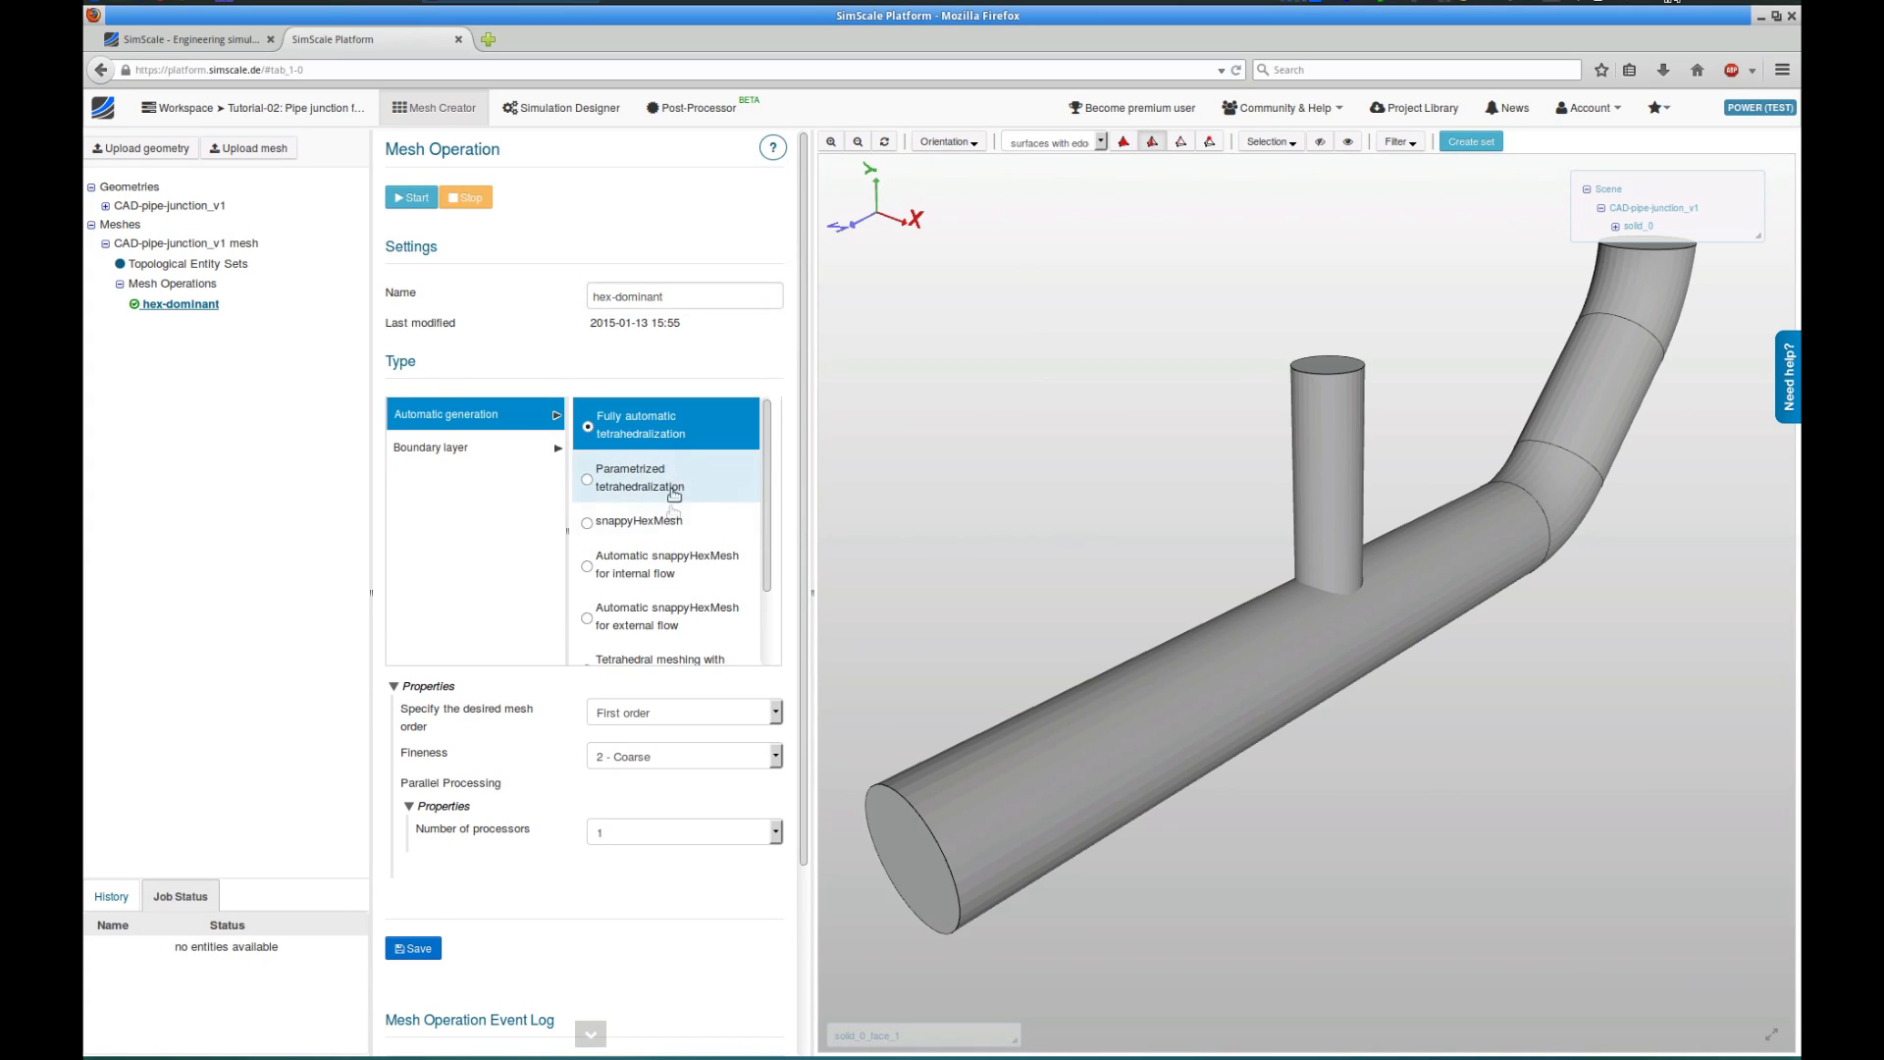
click(660, 564)
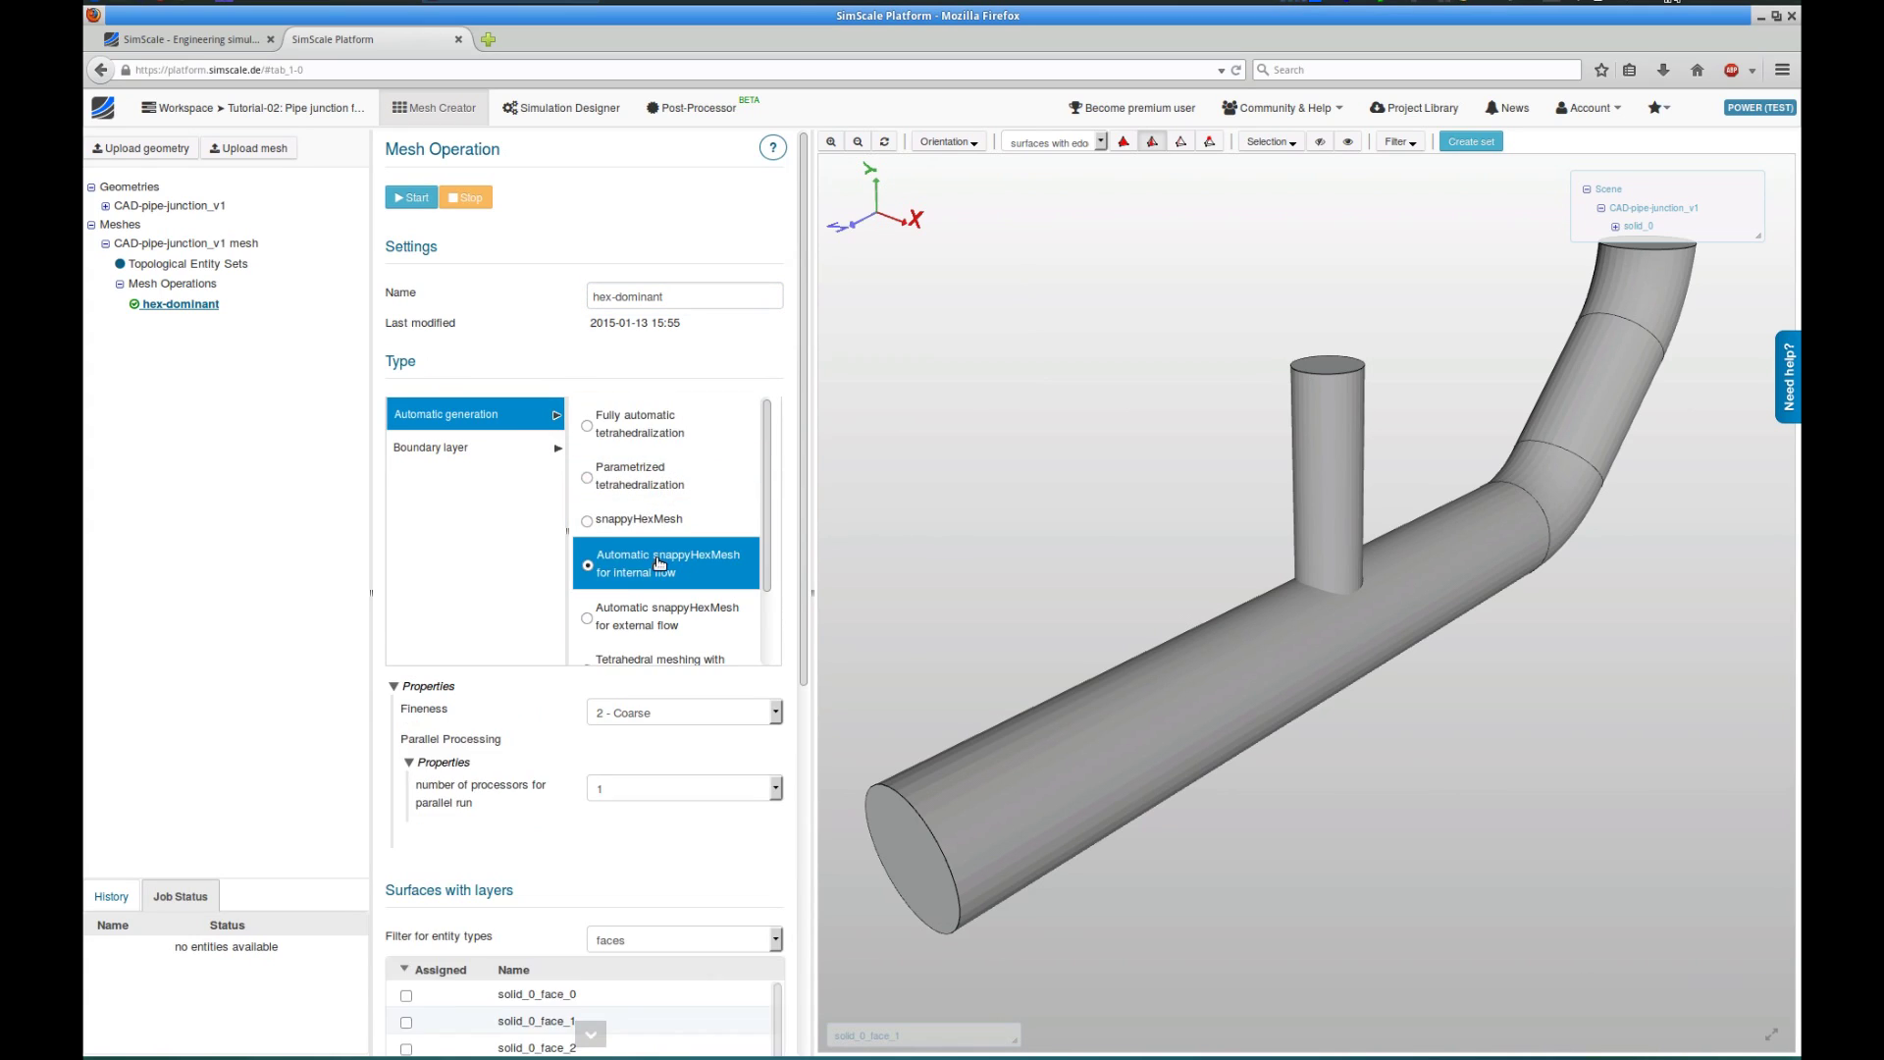
click(616, 722)
click(633, 774)
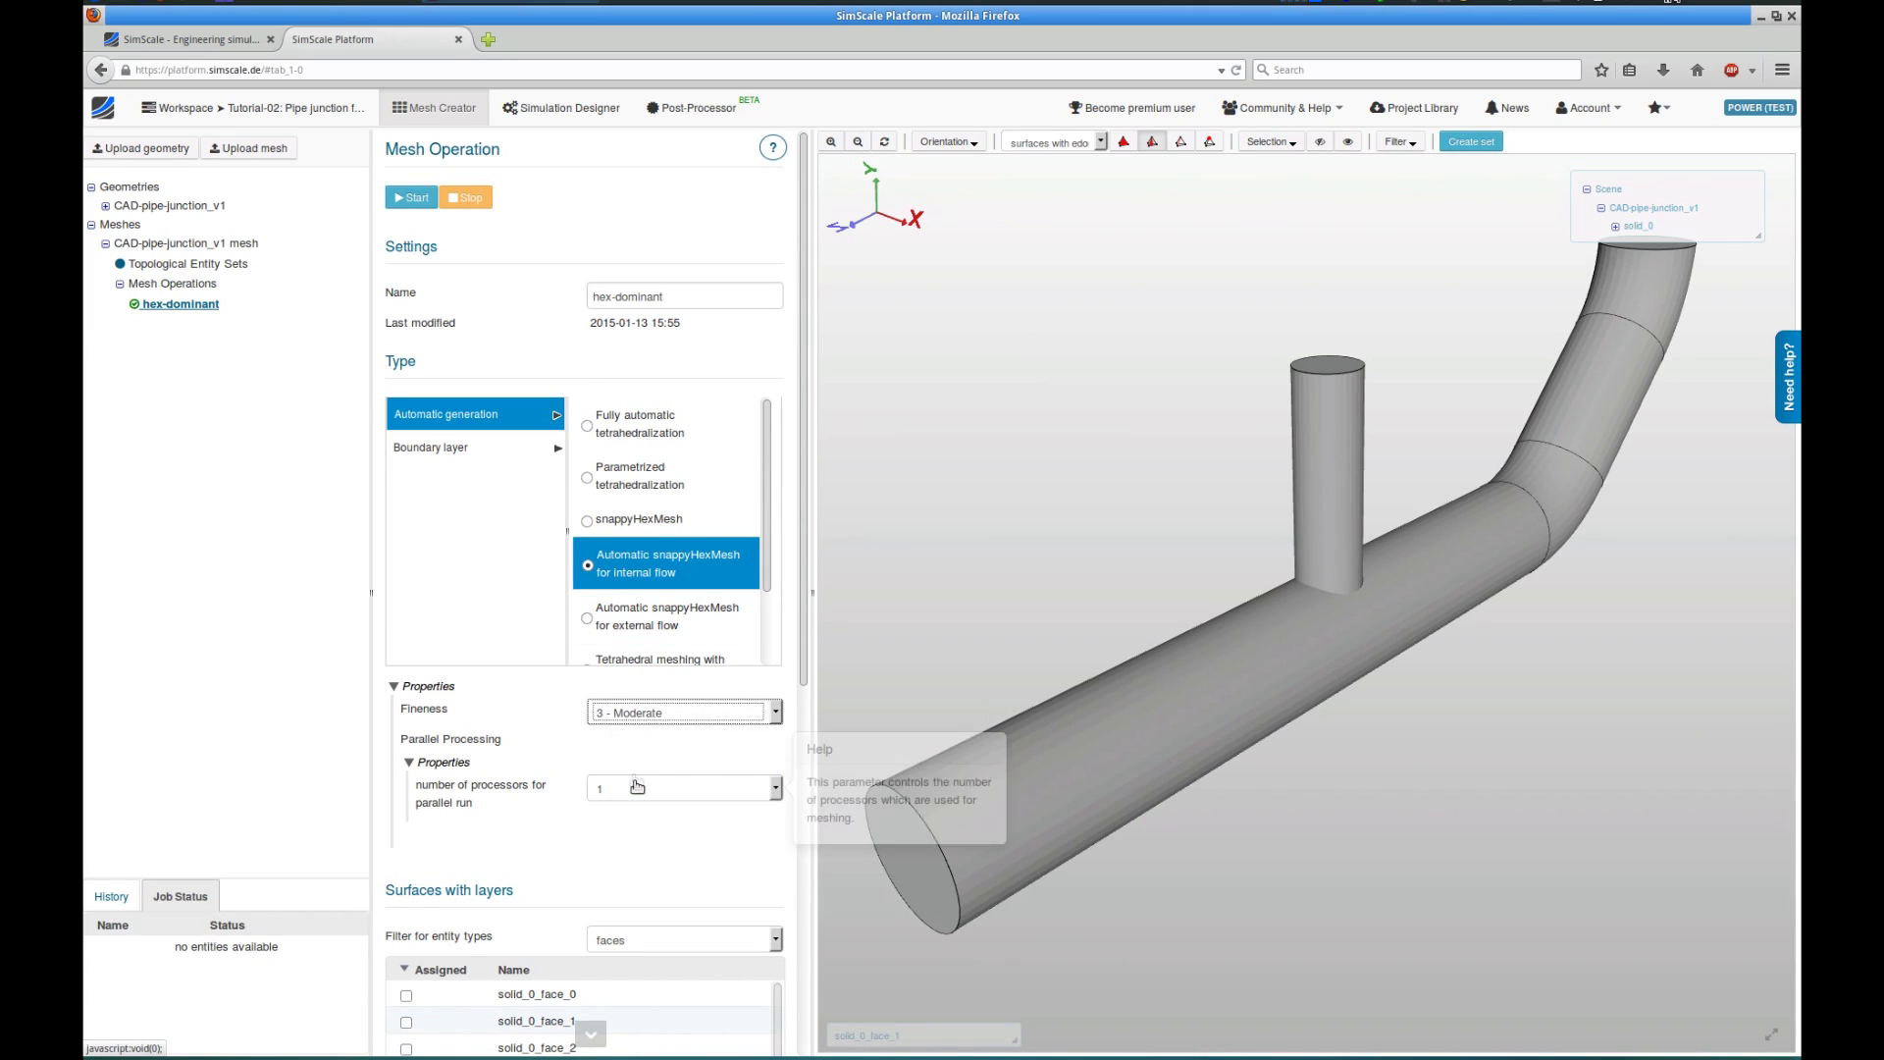
click(633, 786)
click(630, 846)
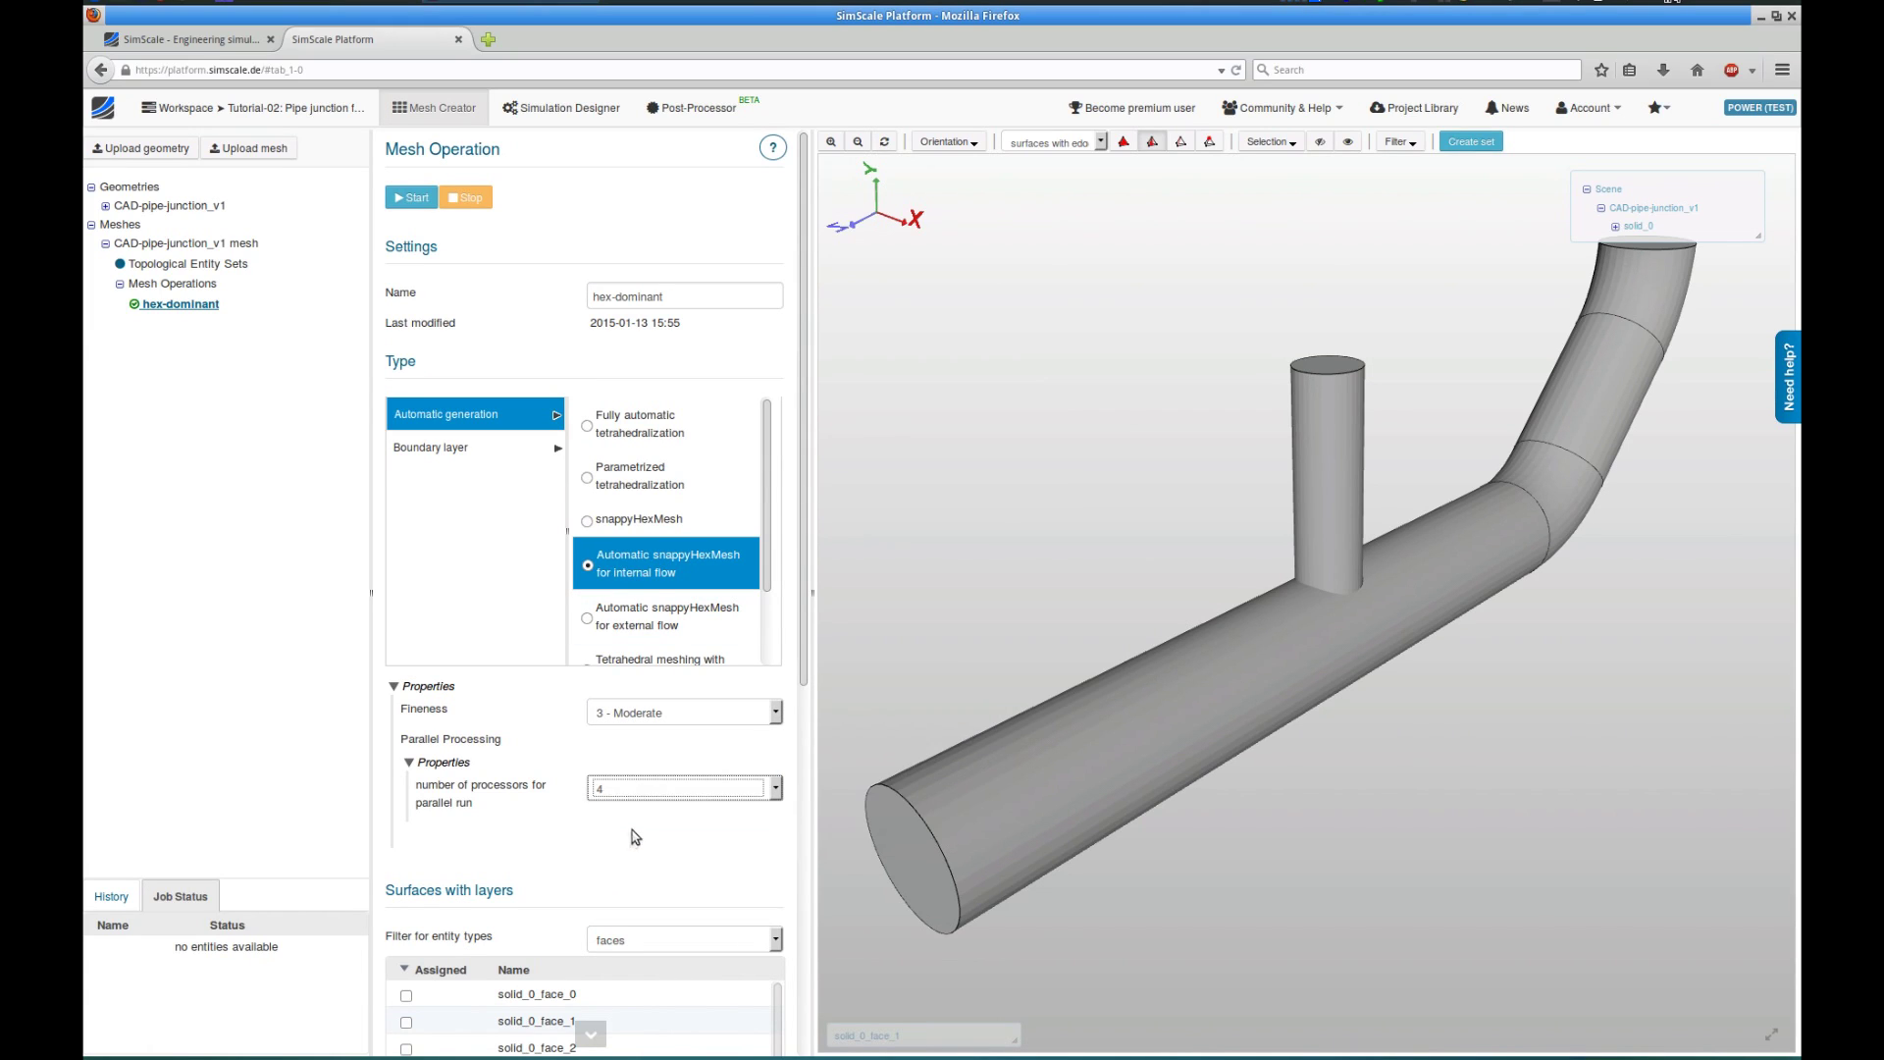
Assign the five pipe faces as surfaces with layers and save the operation.
scroll(798, 837, down, 4)
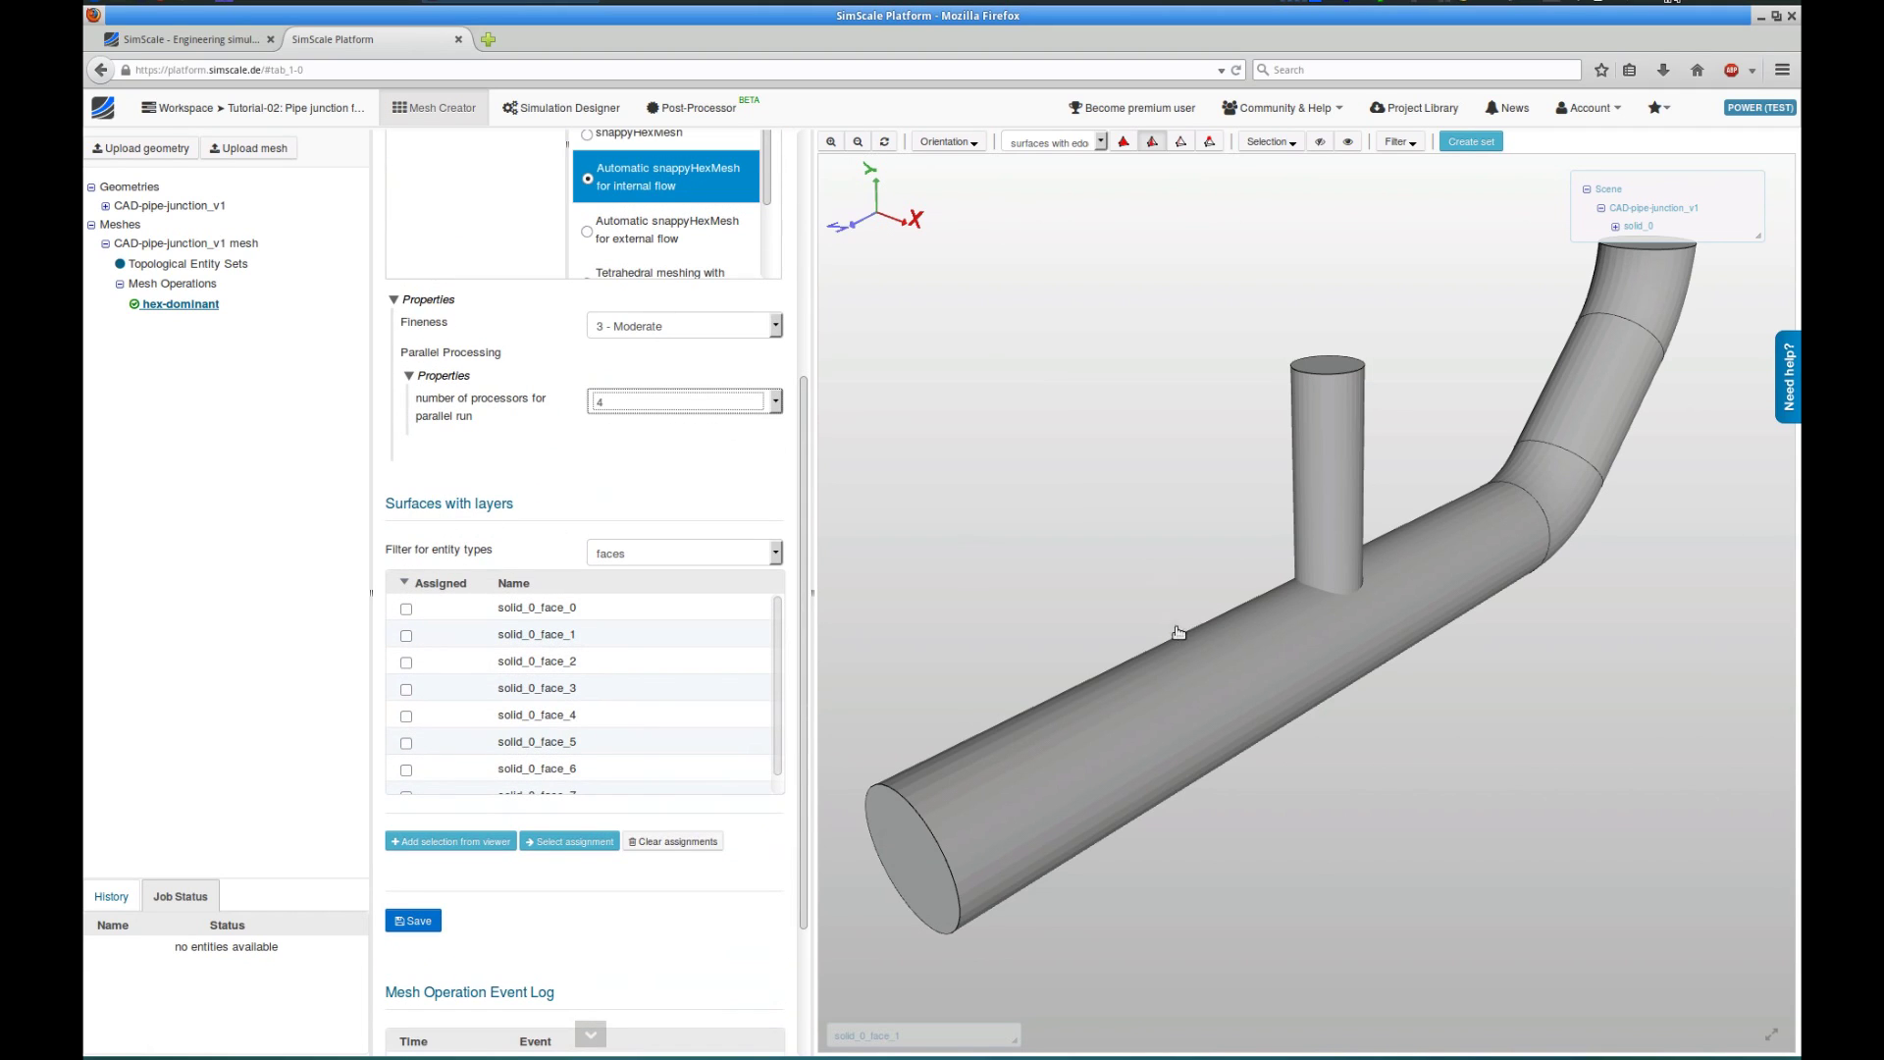
click(1190, 652)
click(1293, 518)
click(1579, 439)
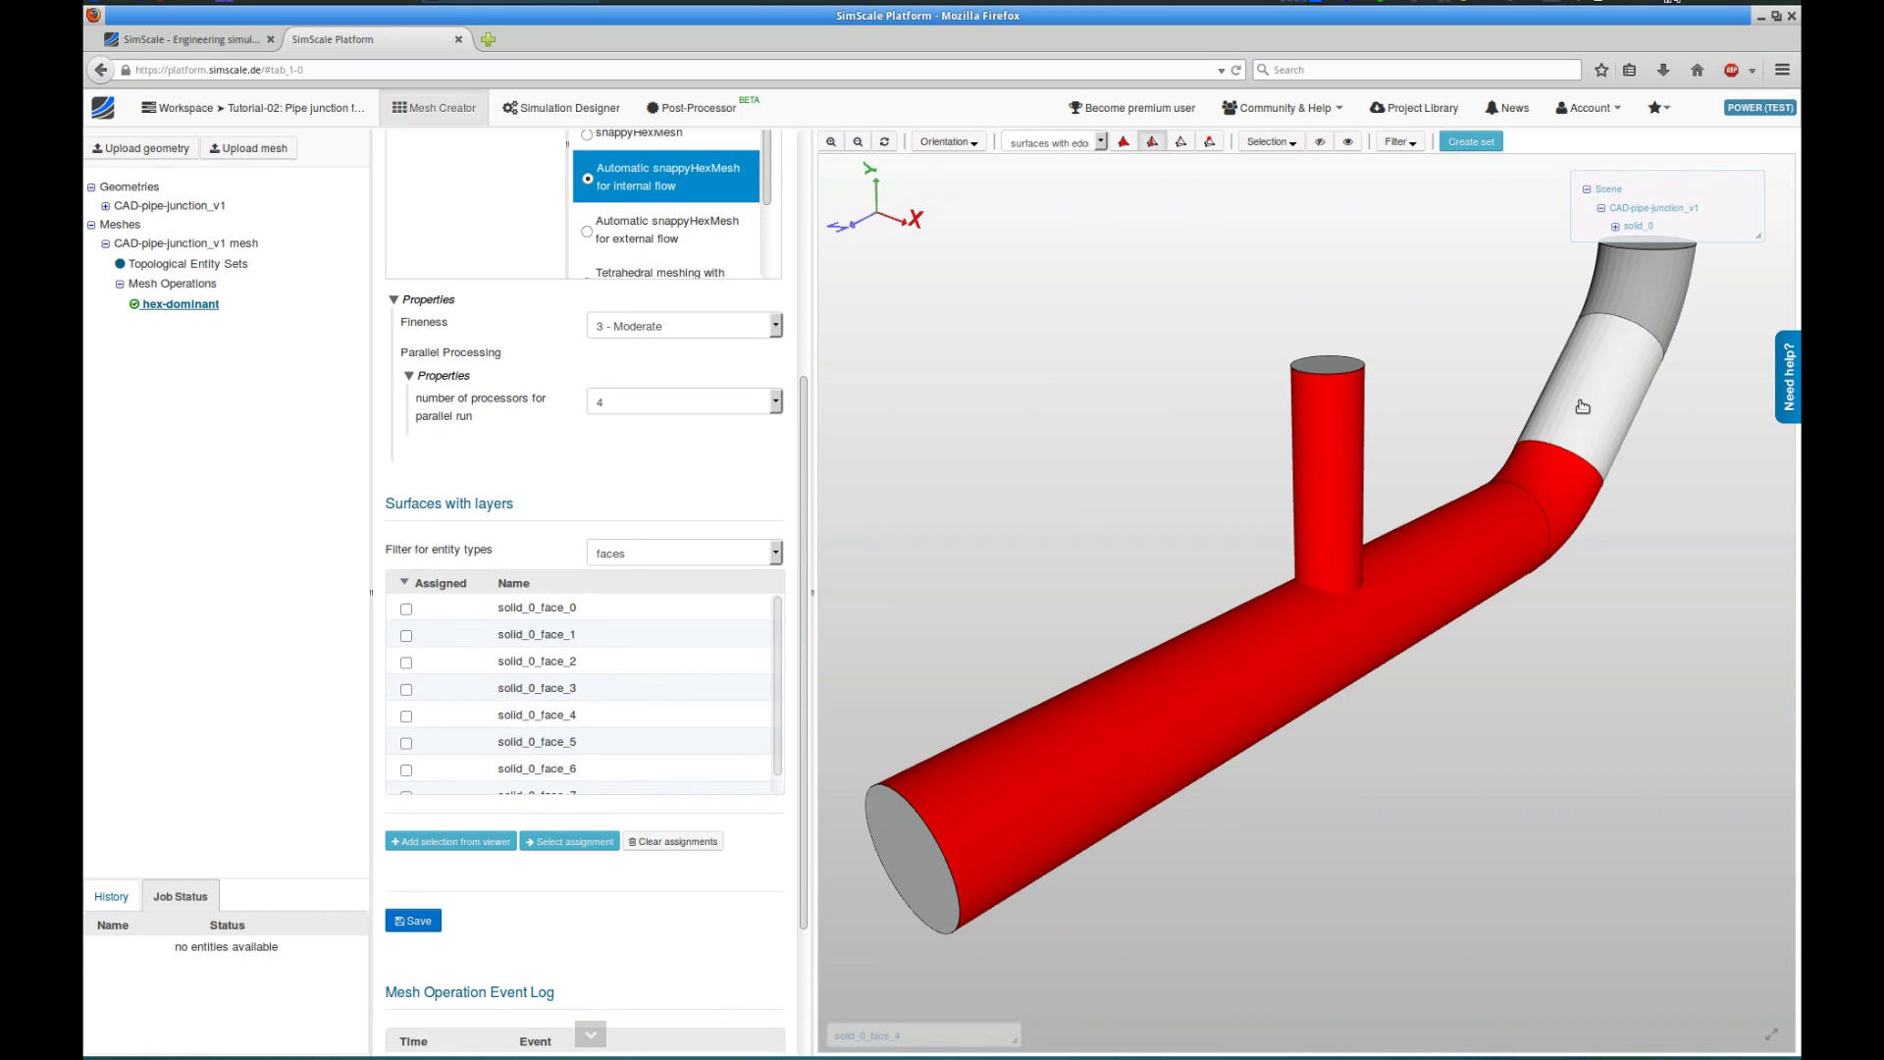
click(1583, 406)
click(1640, 289)
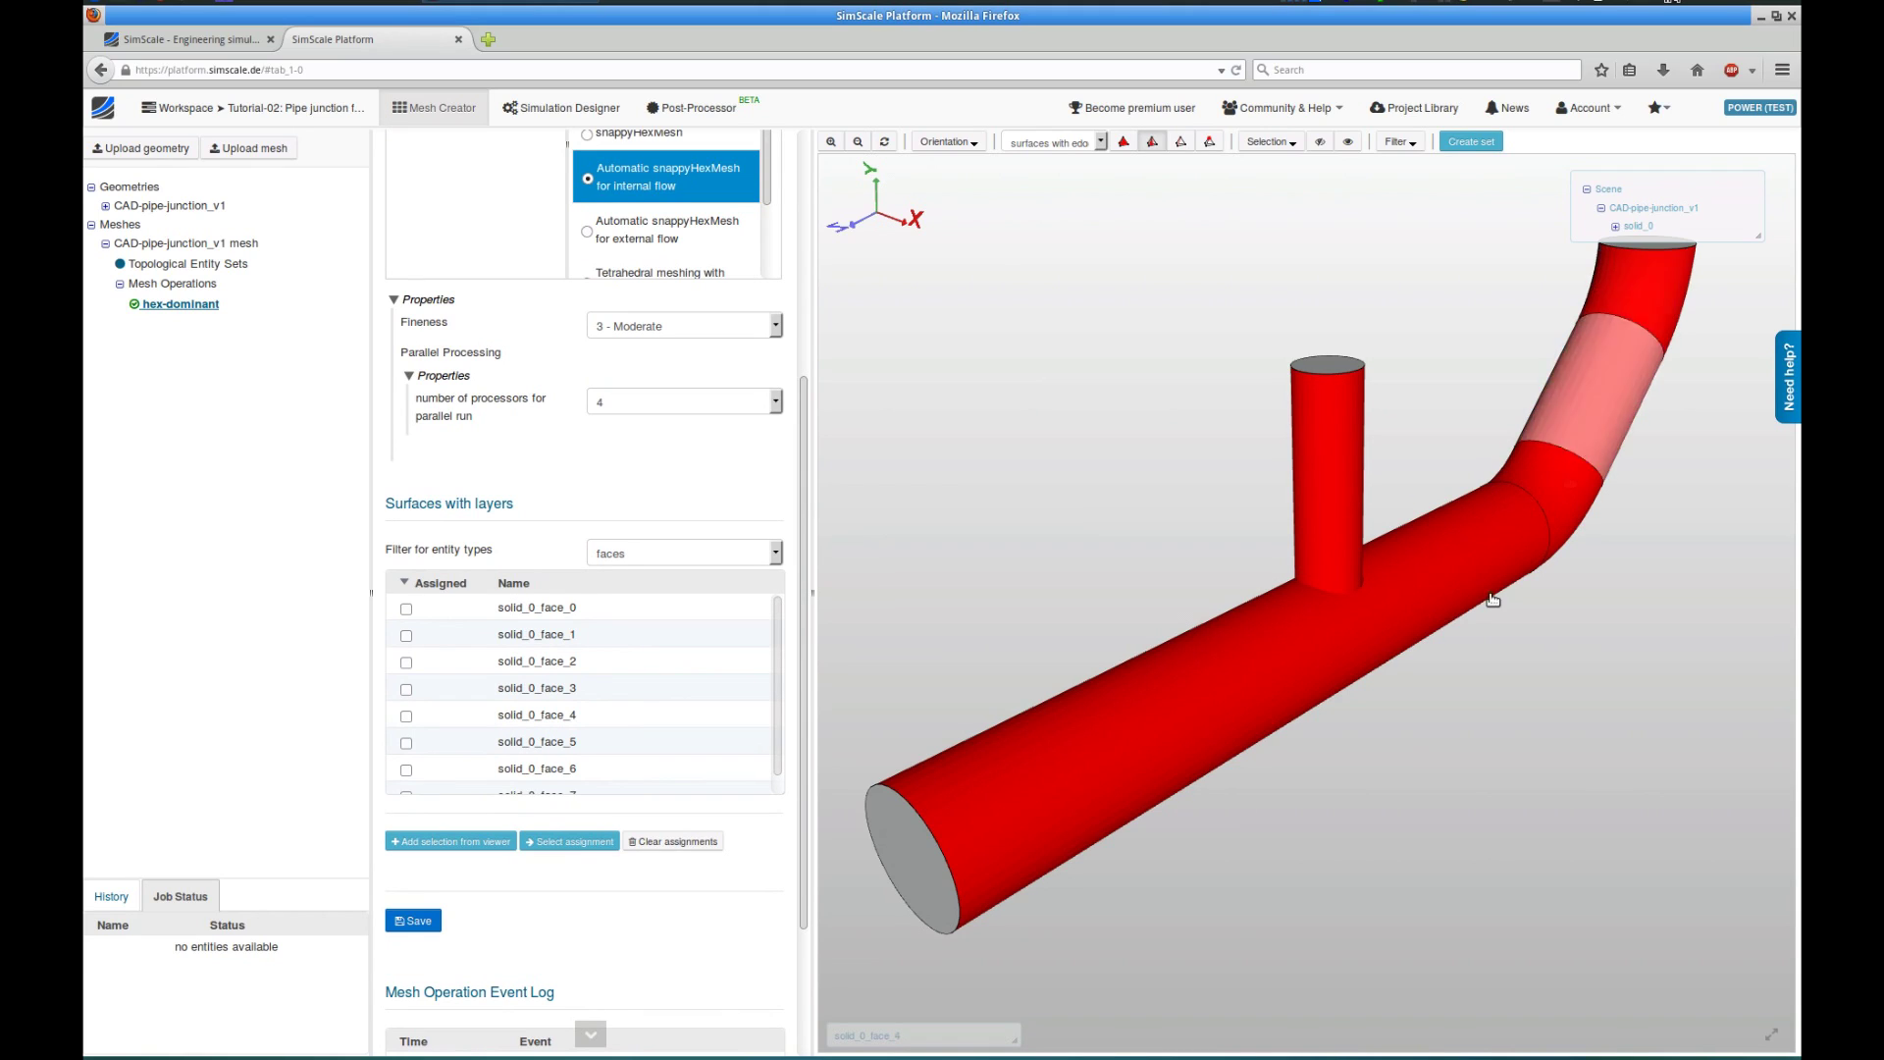
click(474, 845)
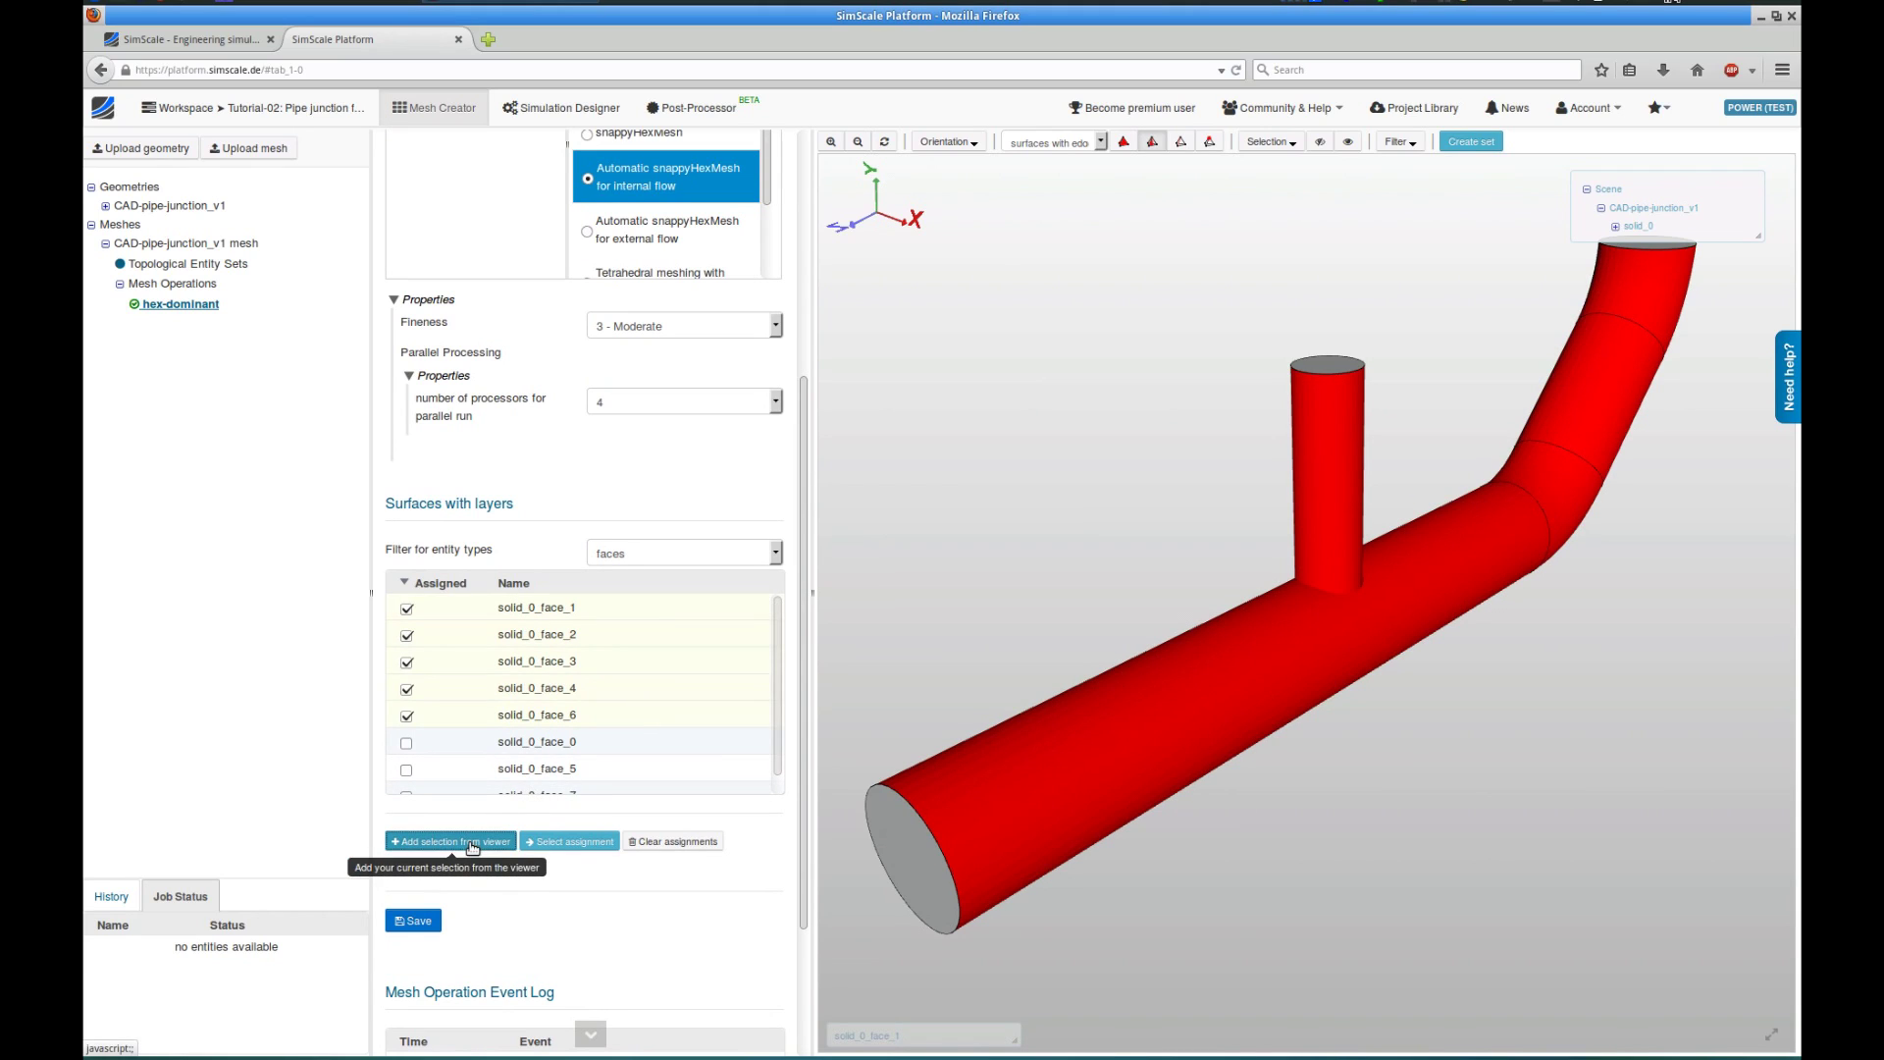
click(419, 919)
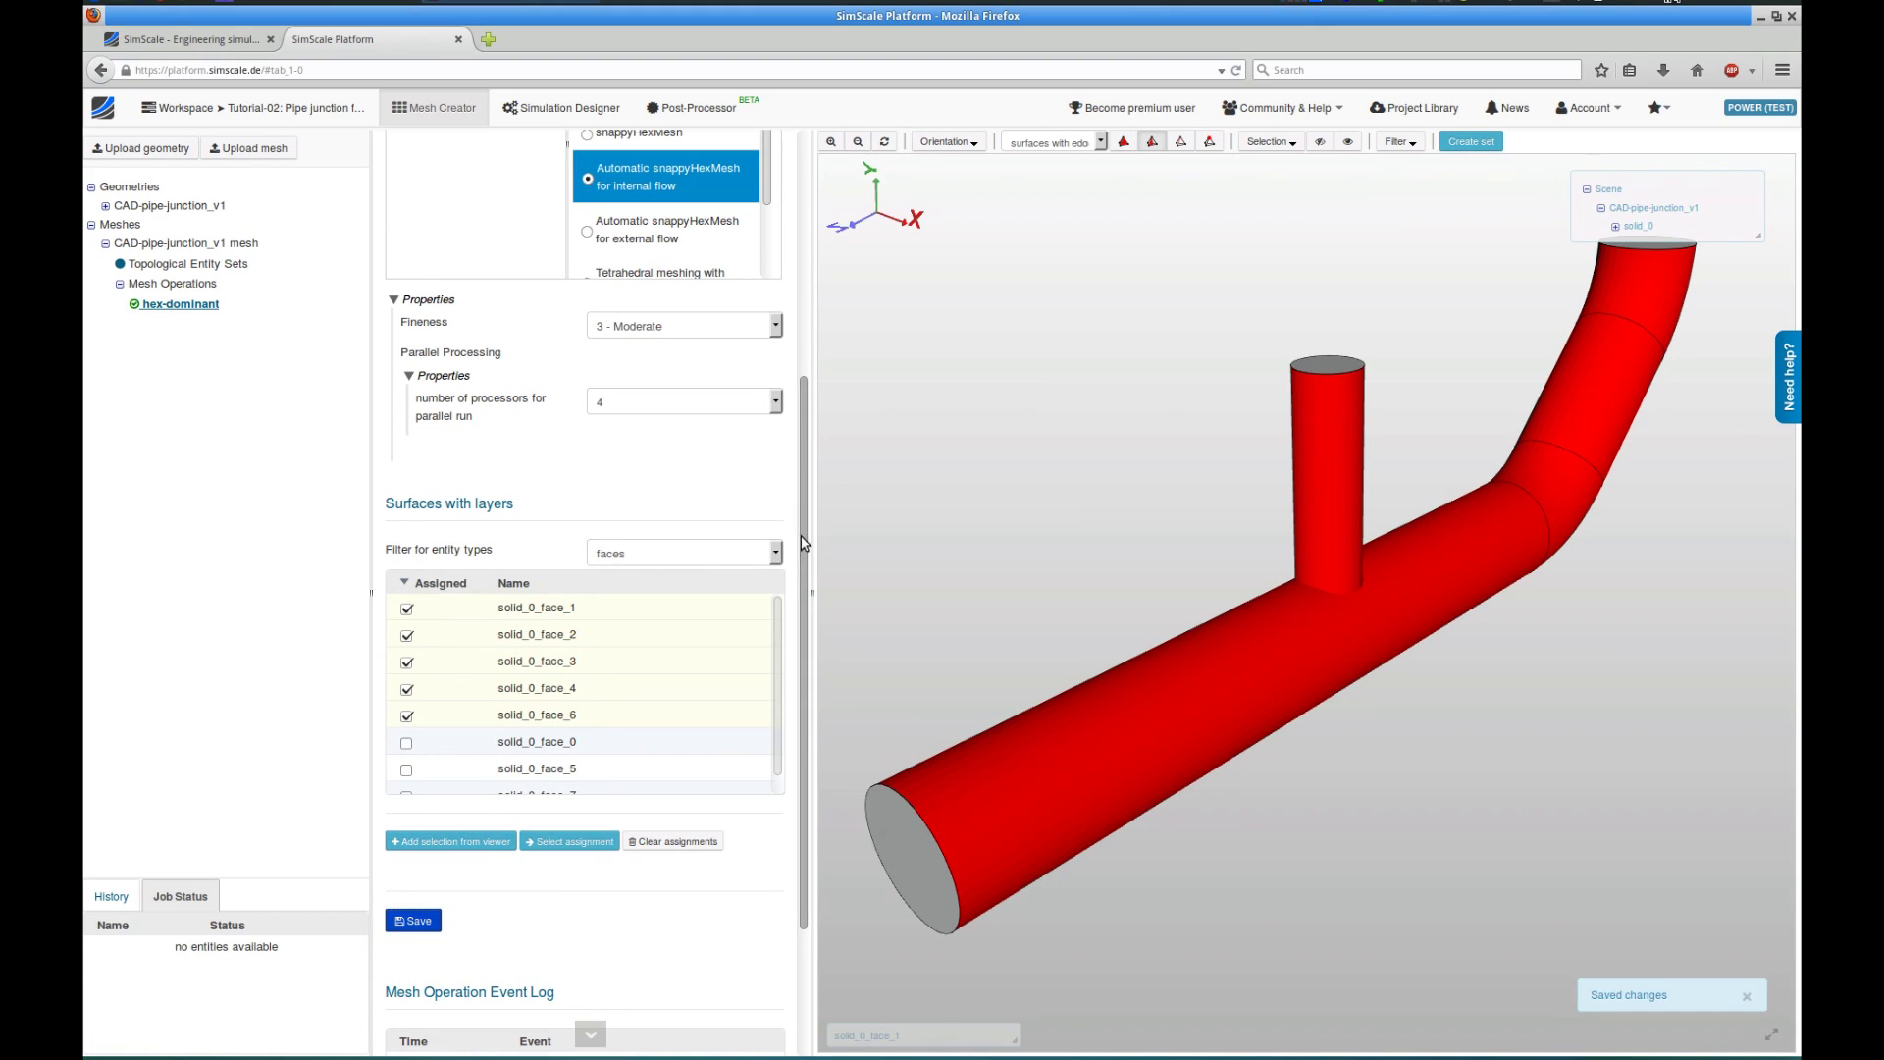
drag(805, 543, 804, 295)
Start the hex-dominant meshing job and confirm it.
click(419, 200)
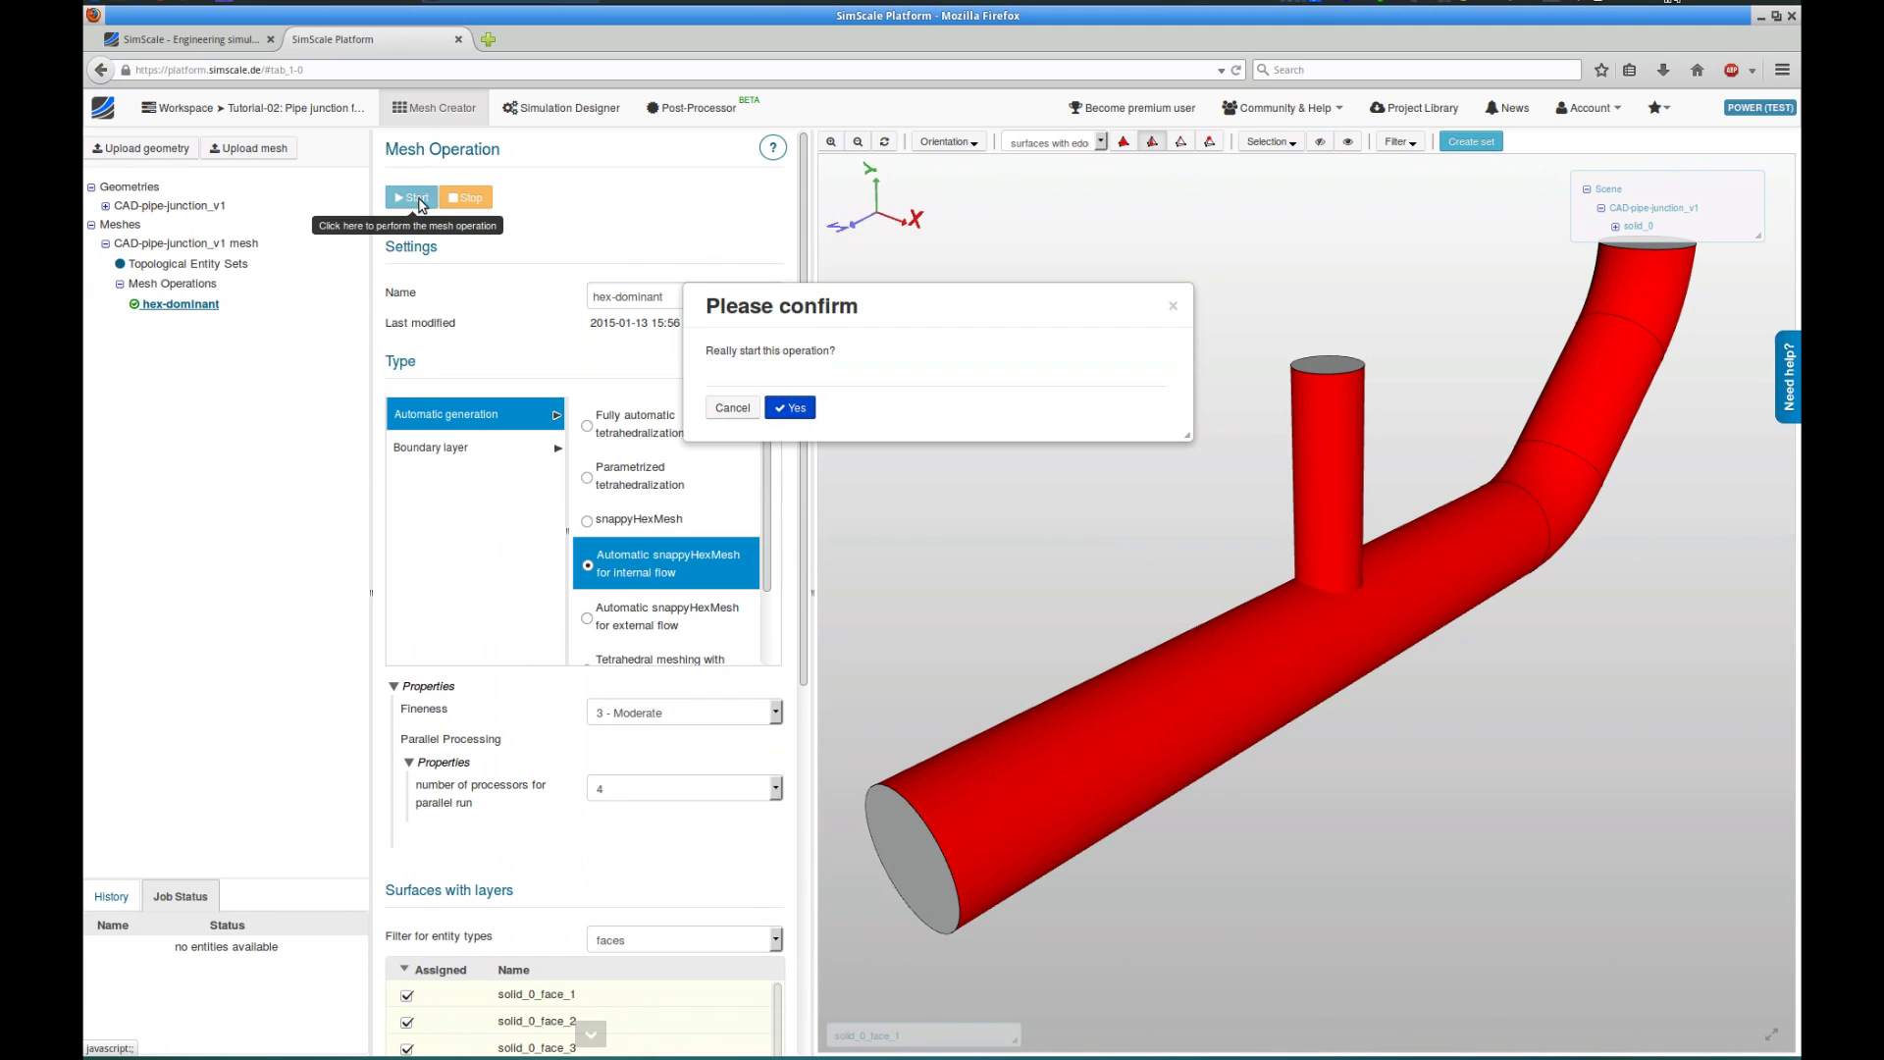
click(789, 407)
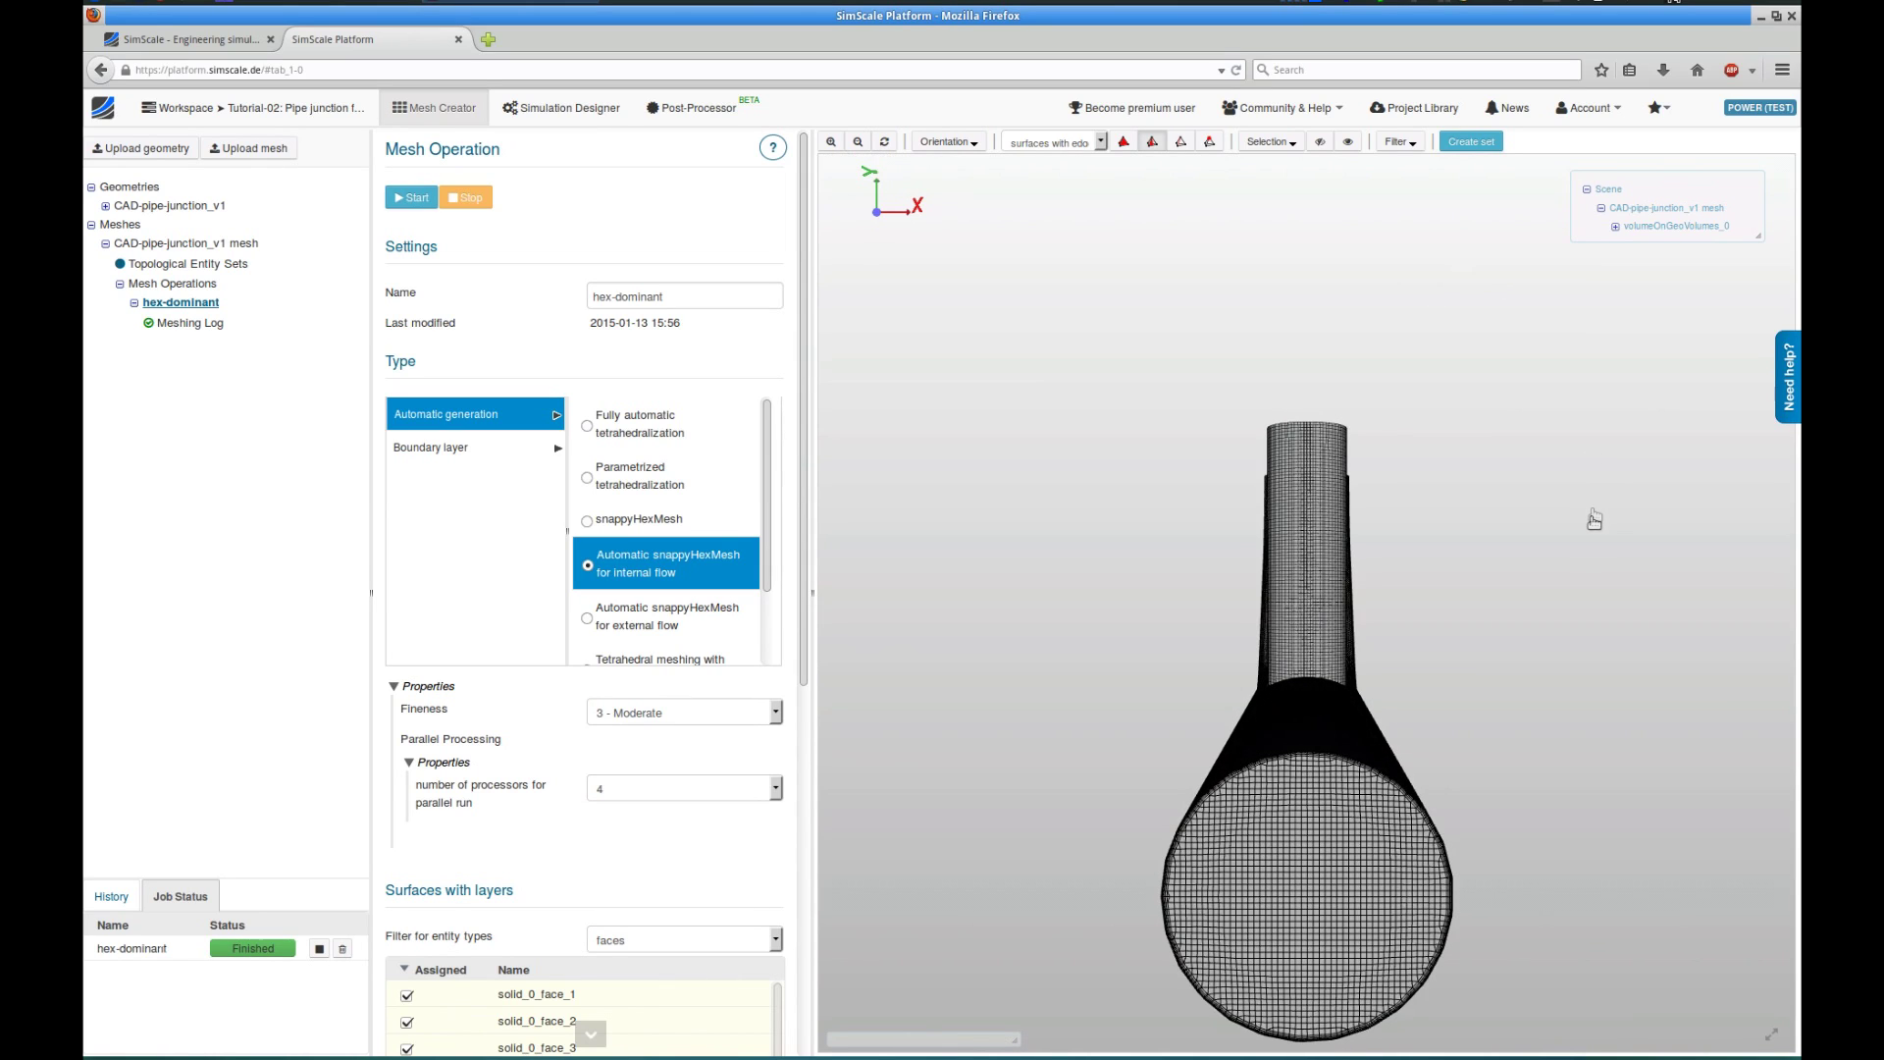
drag(1566, 576, 1261, 631)
scroll(1211, 562, up, 10)
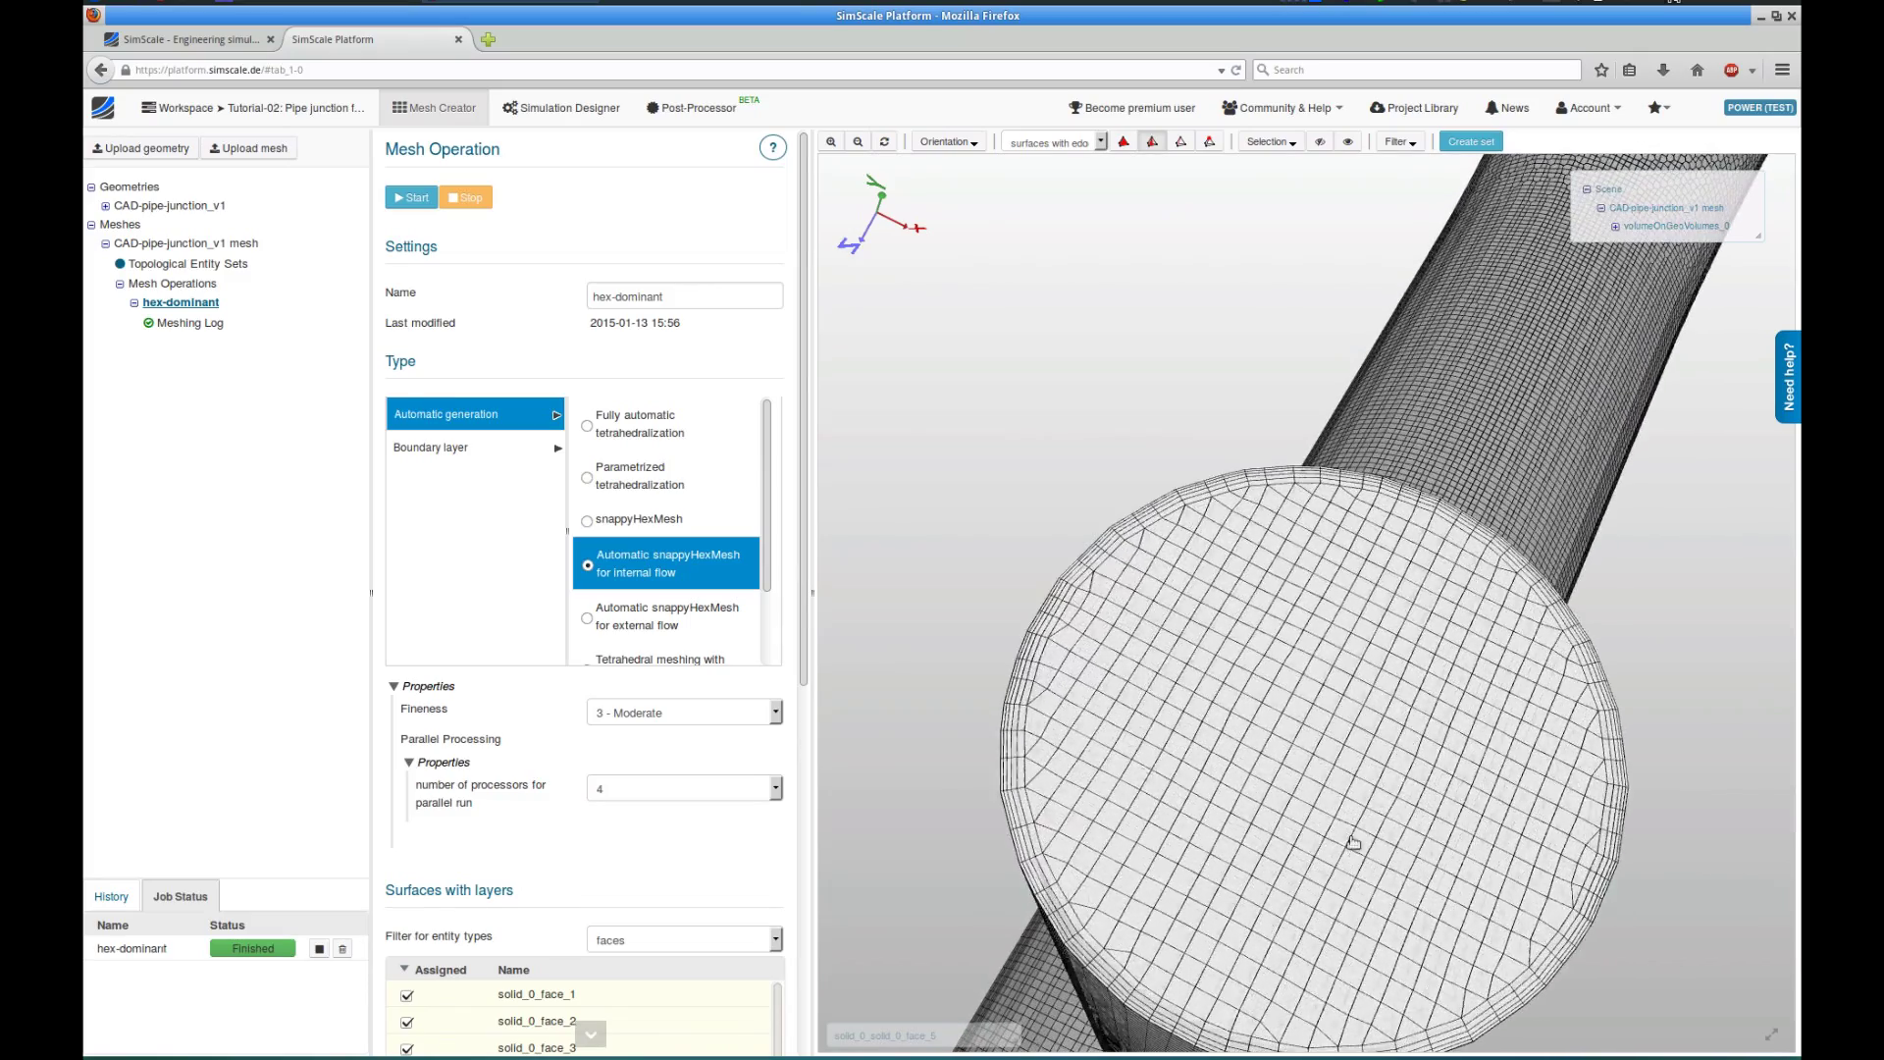
scroll(1215, 548, down, 3)
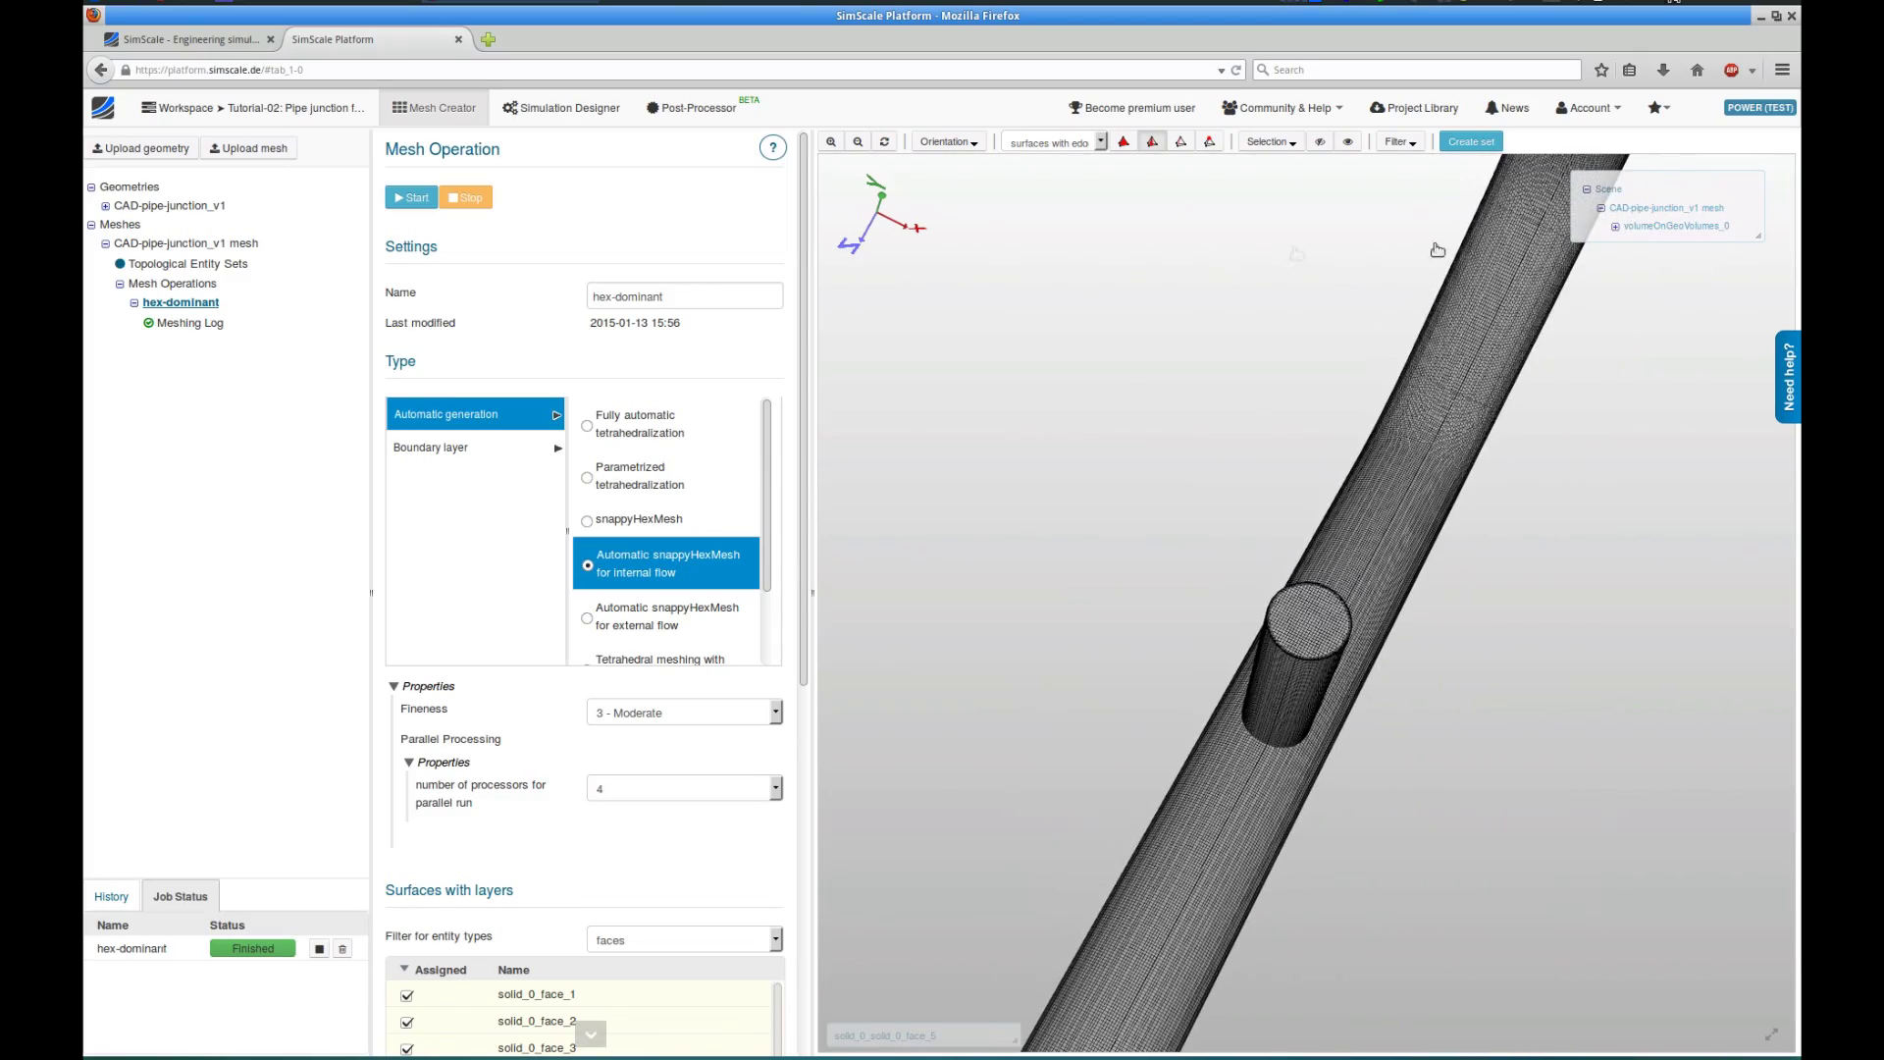
click(1531, 255)
drag(1530, 255, 1560, 836)
scroll(1555, 818, up, 5)
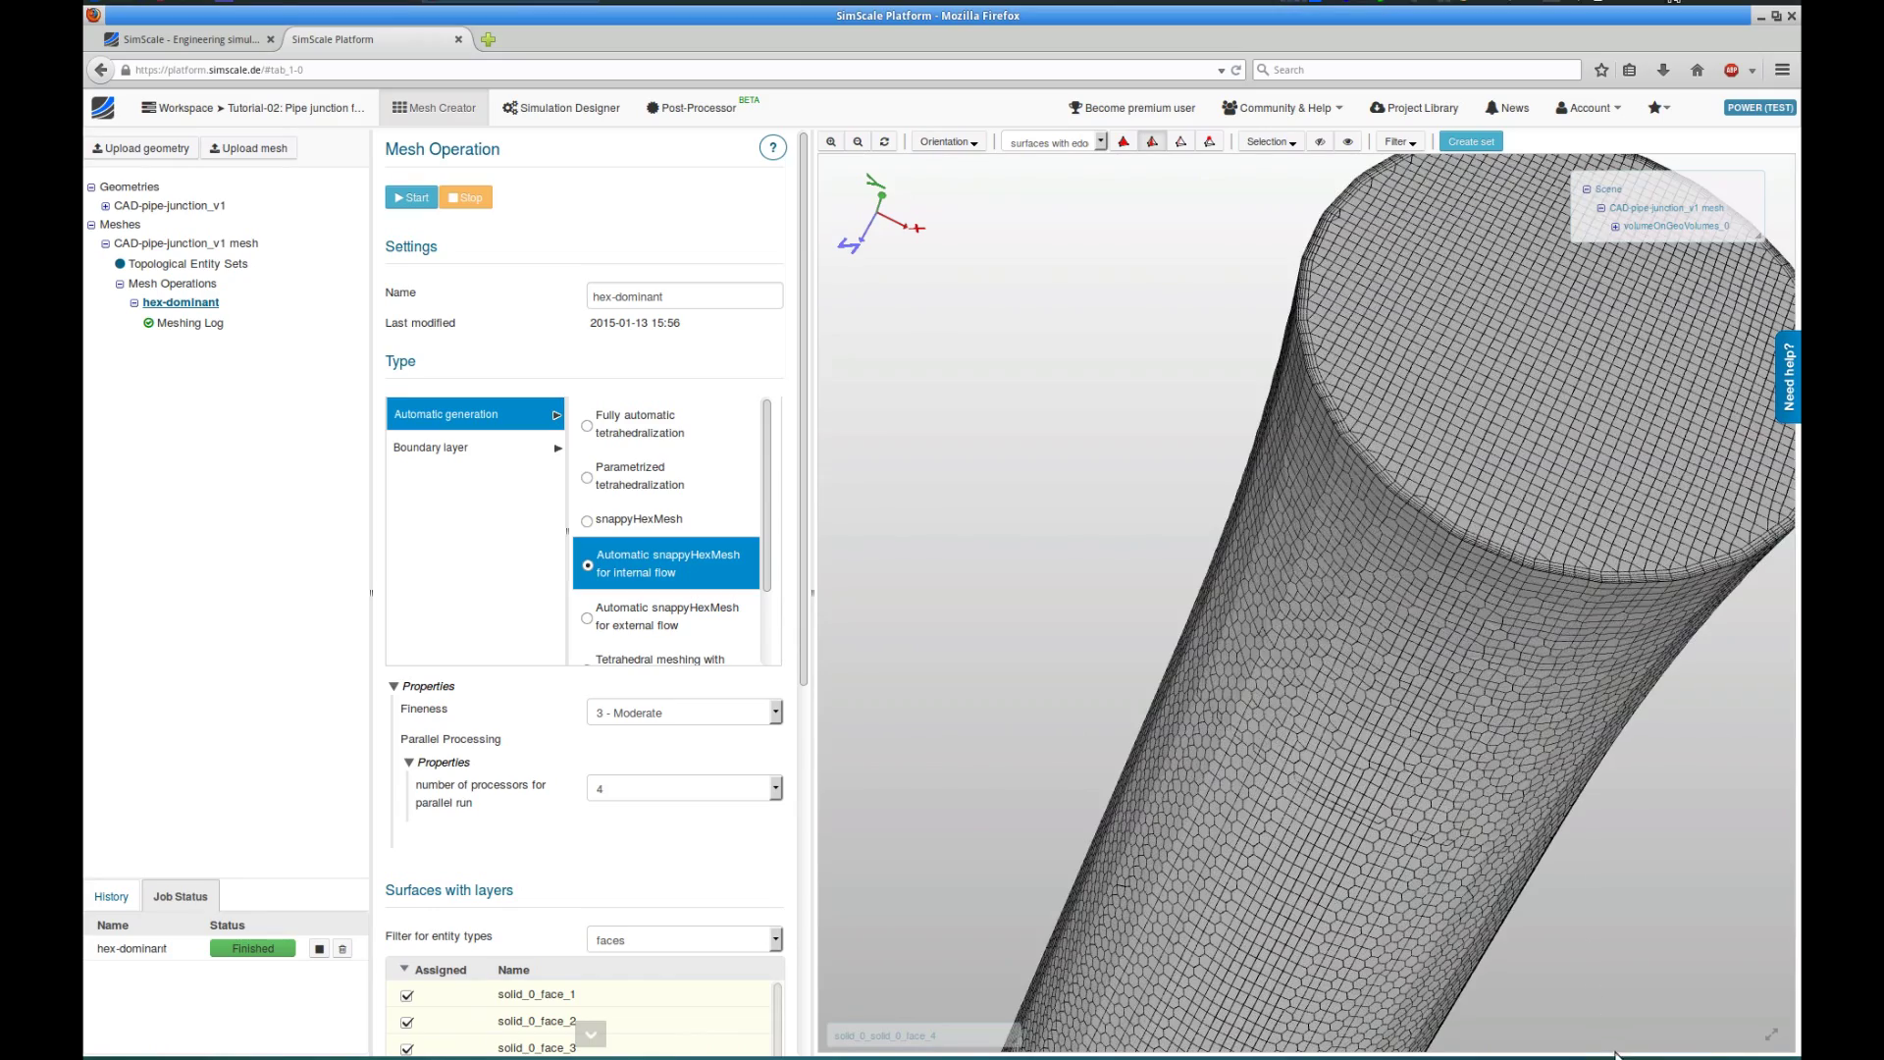
scroll(1403, 500, down, 10)
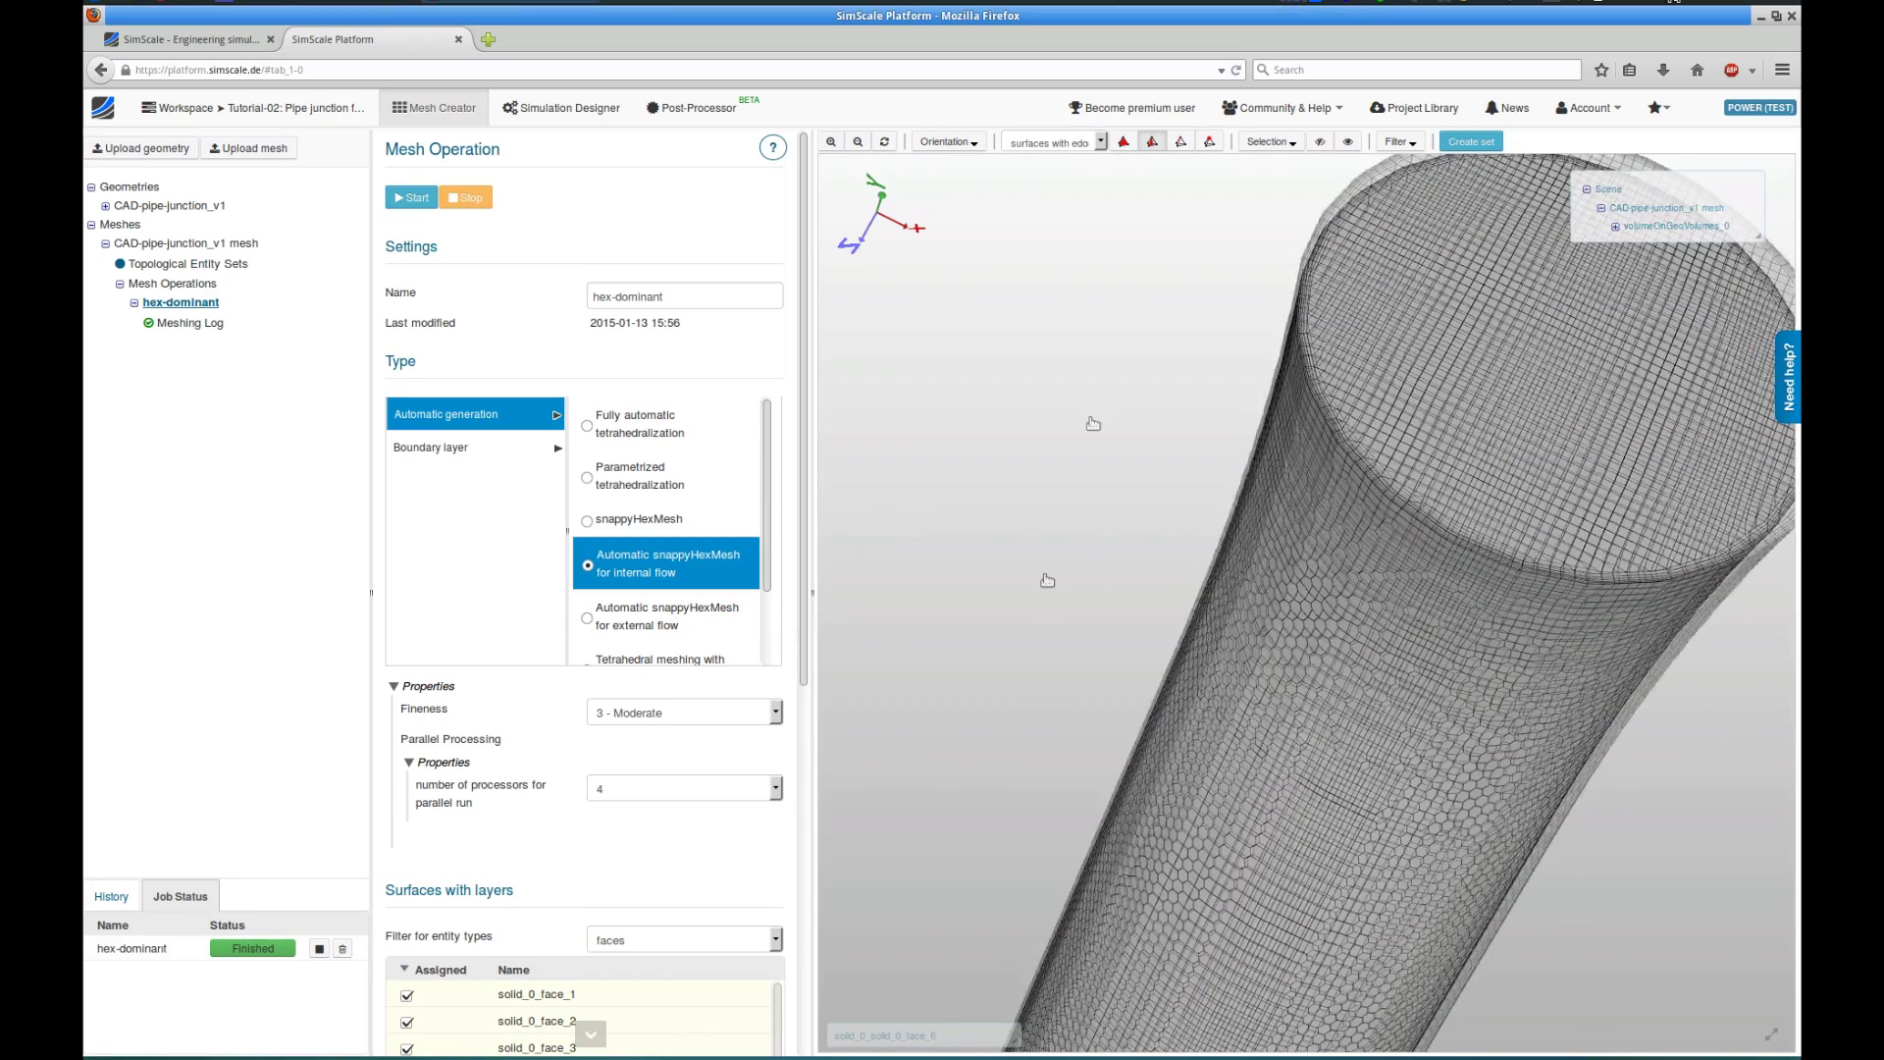
drag(1097, 459, 1059, 245)
Apply a Mesh Clip filter and orbit the cut mesh into a perspective view.
click(1400, 143)
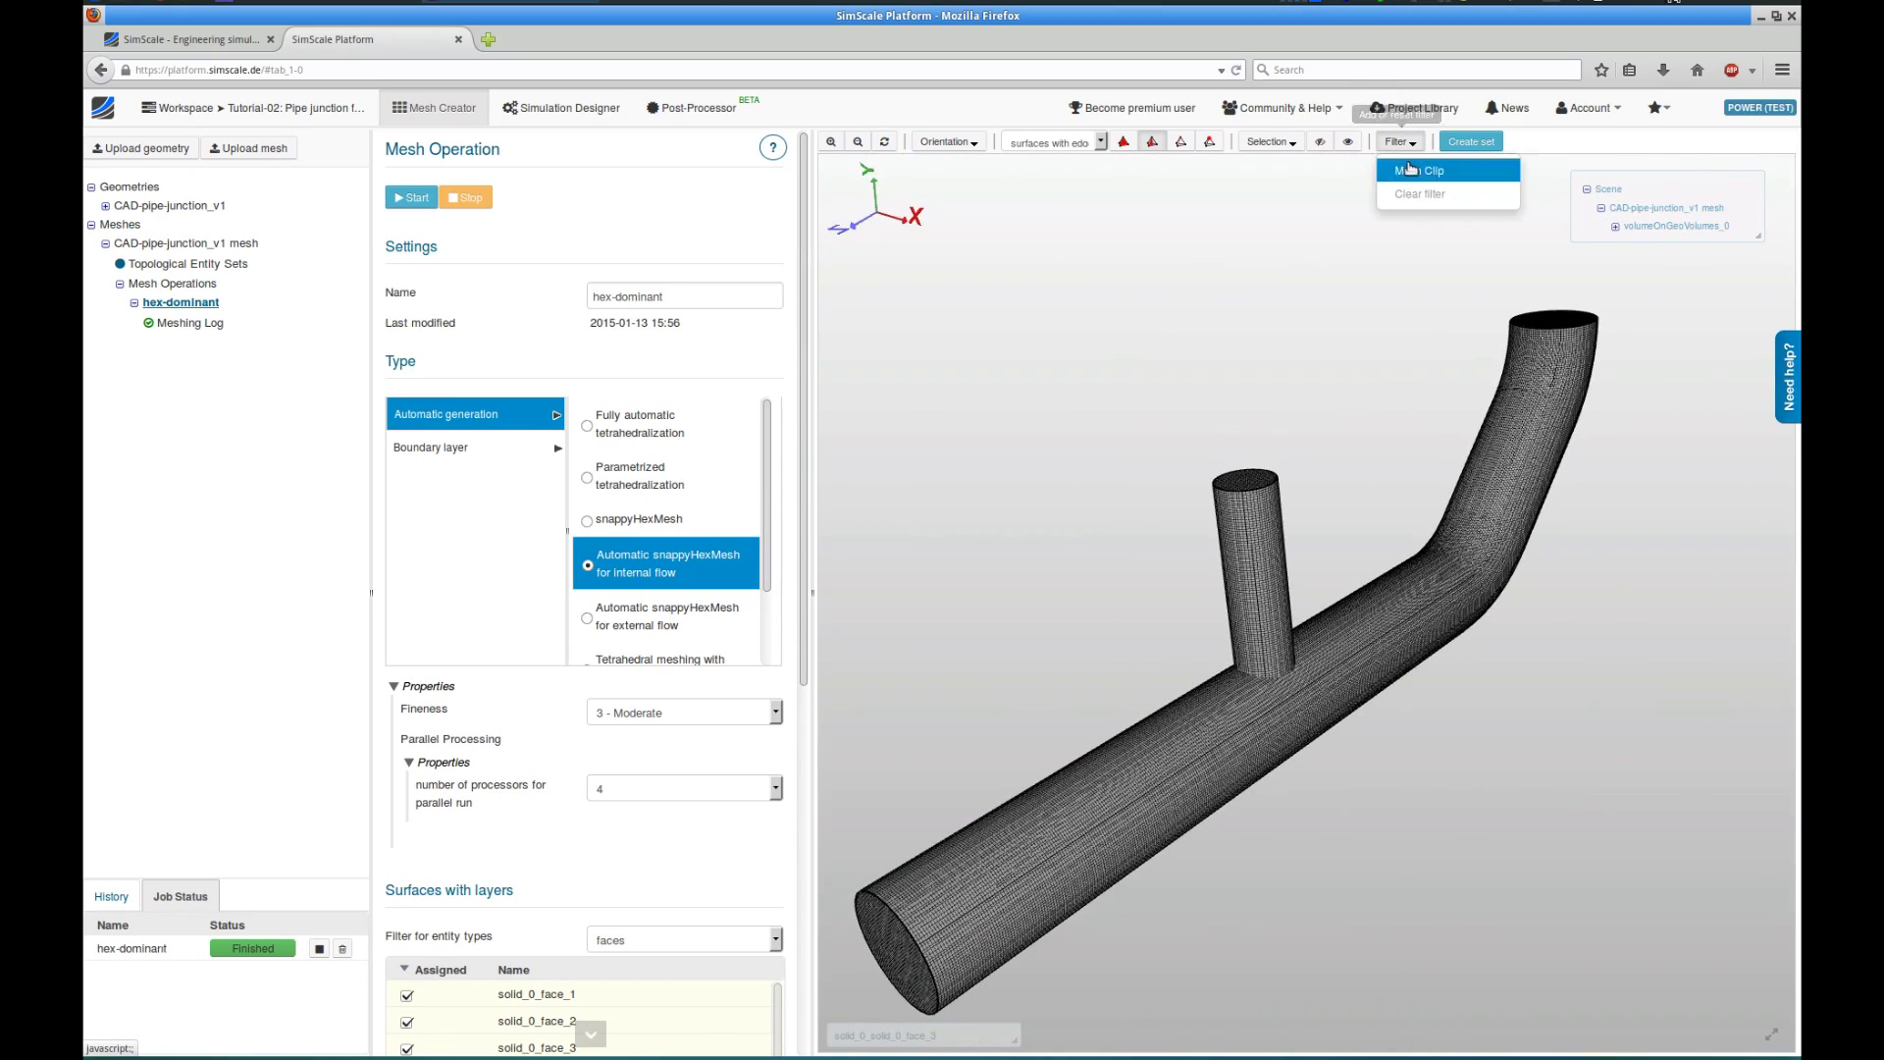
click(1411, 169)
click(1633, 472)
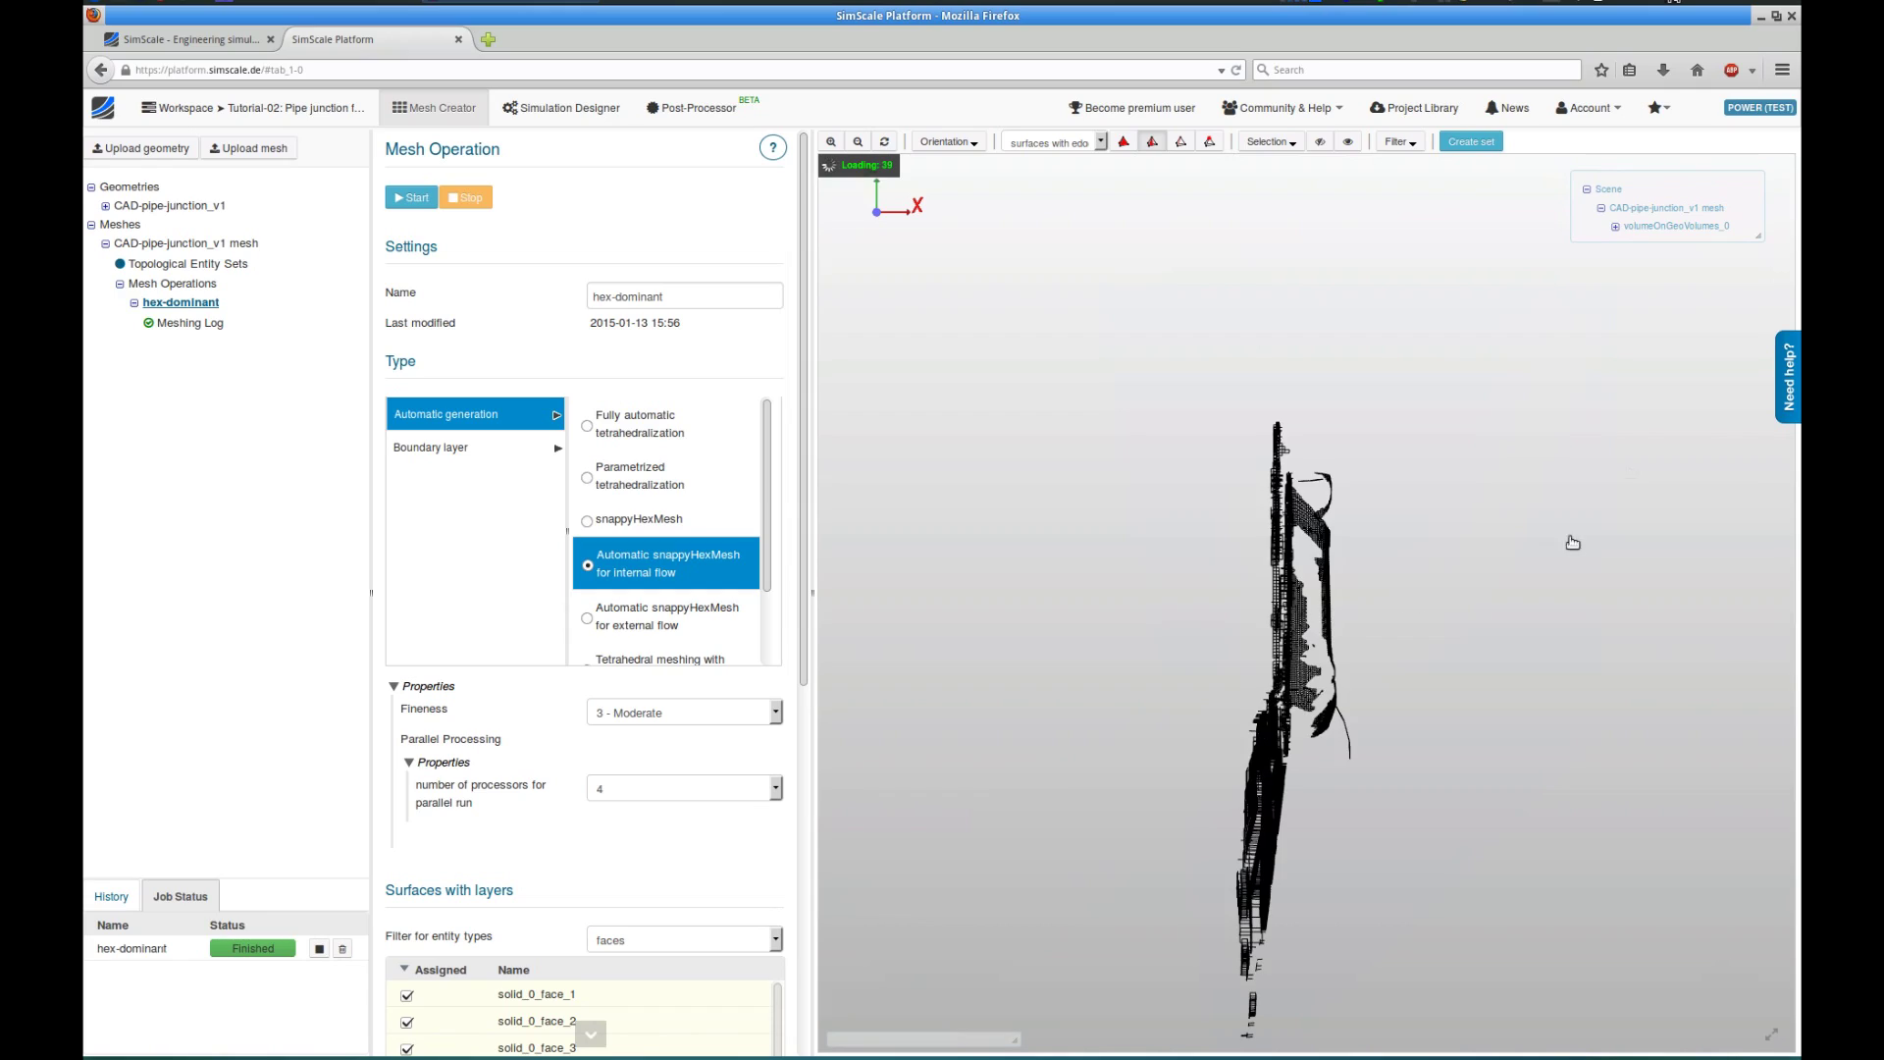
drag(1319, 625, 1453, 653)
scroll(1423, 642, up, 5)
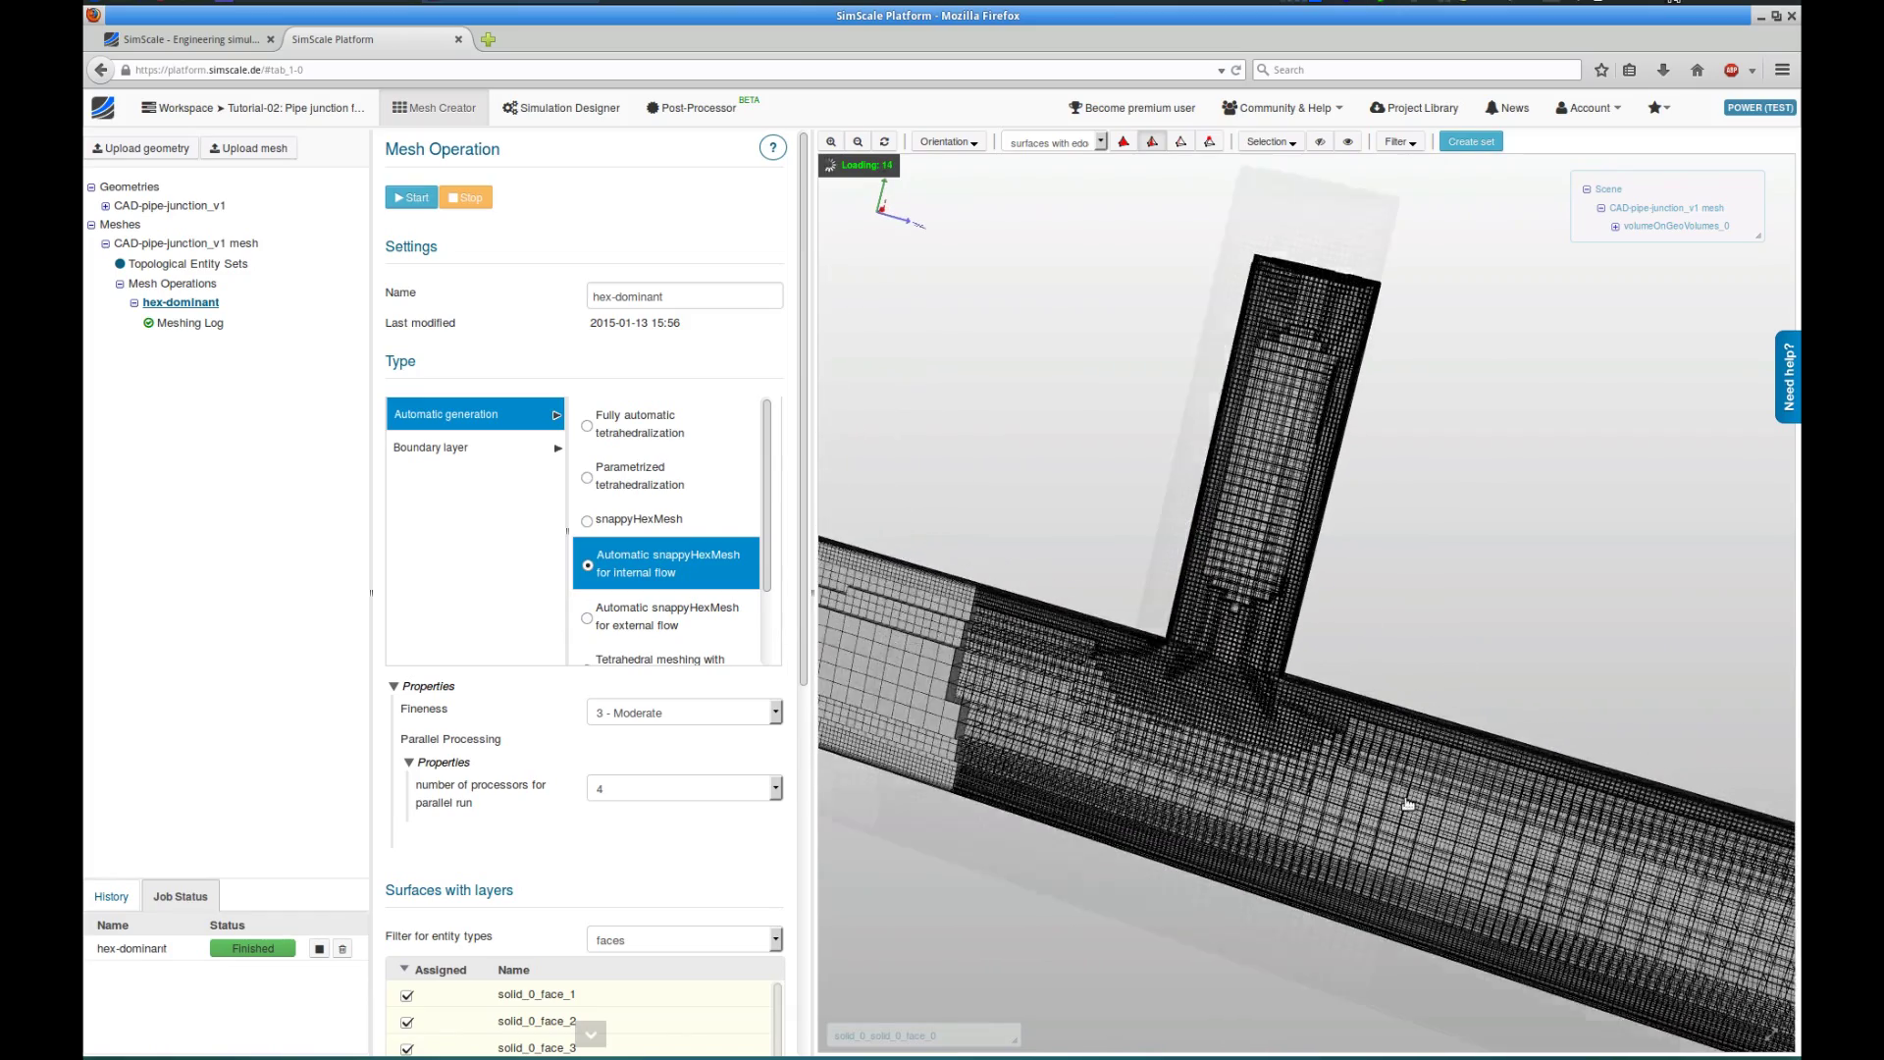
drag(1402, 636, 1430, 632)
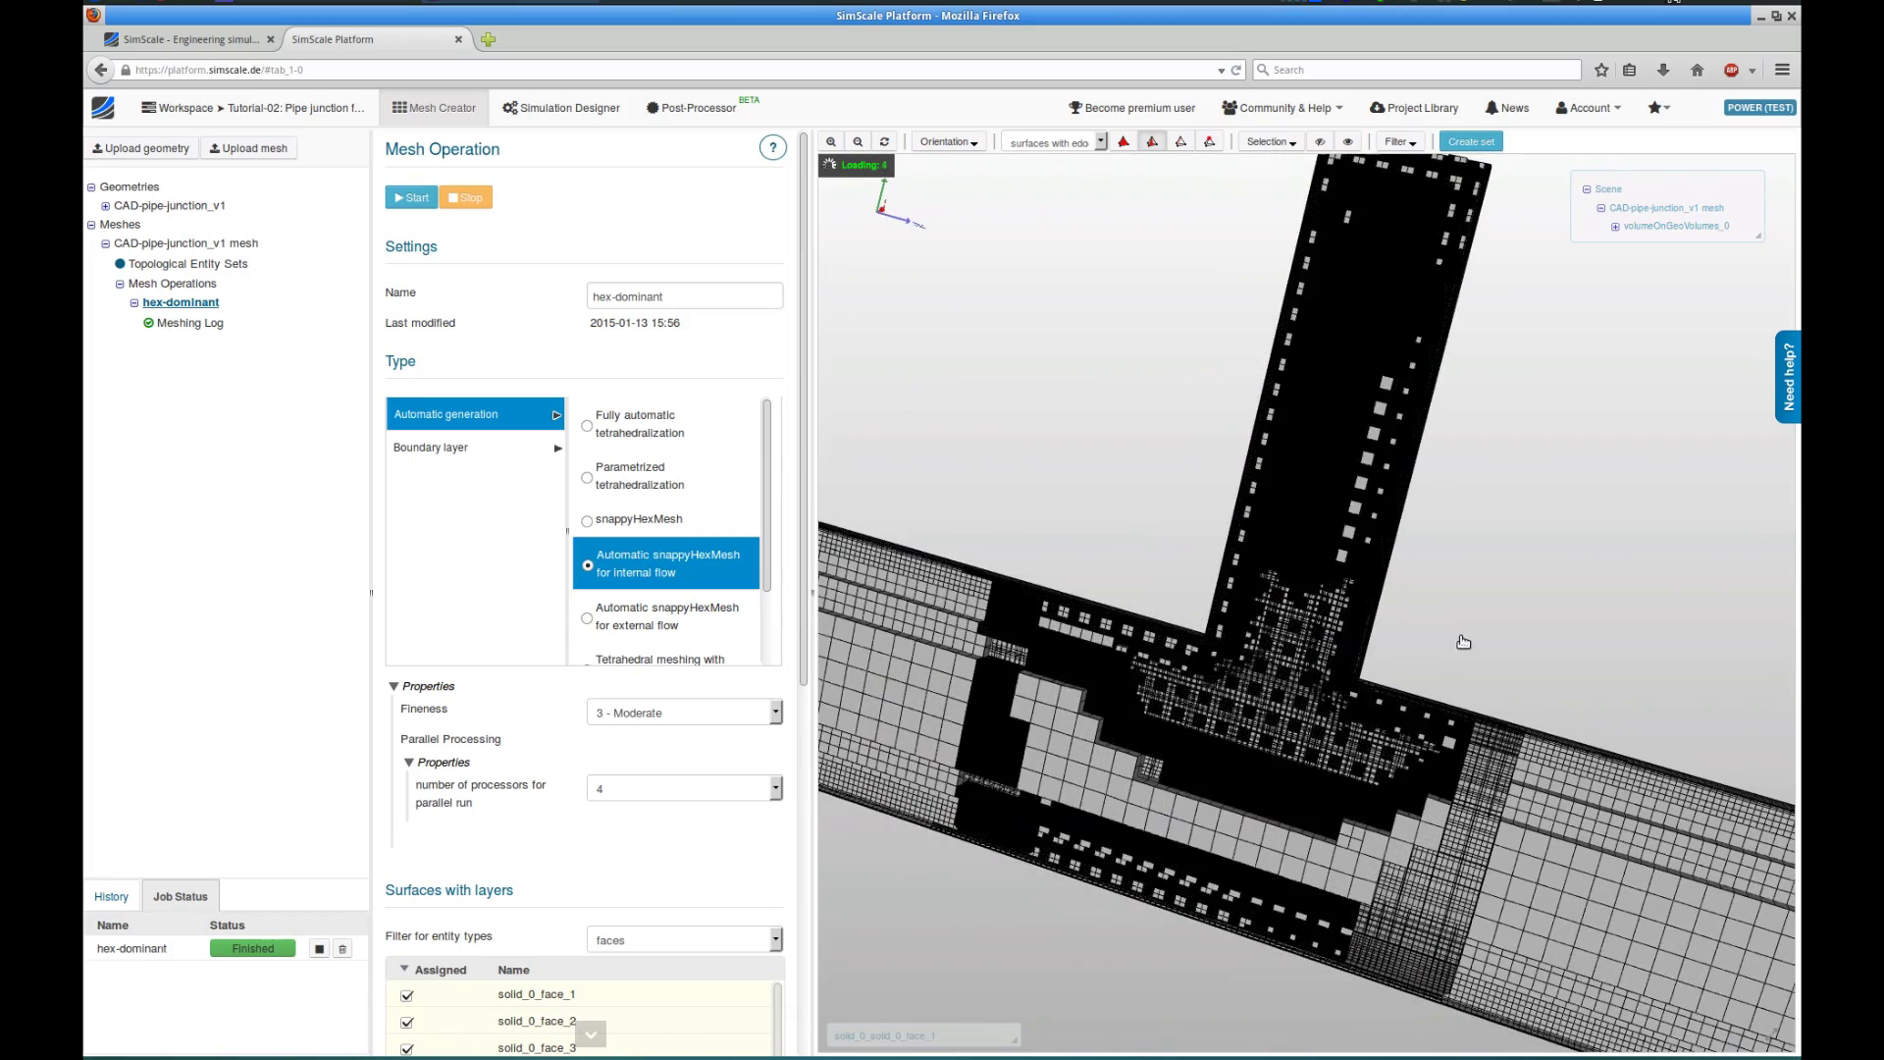
Orbit the clipped T-junction to examine its cells, then reapply a clip.
drag(1345, 701, 1451, 728)
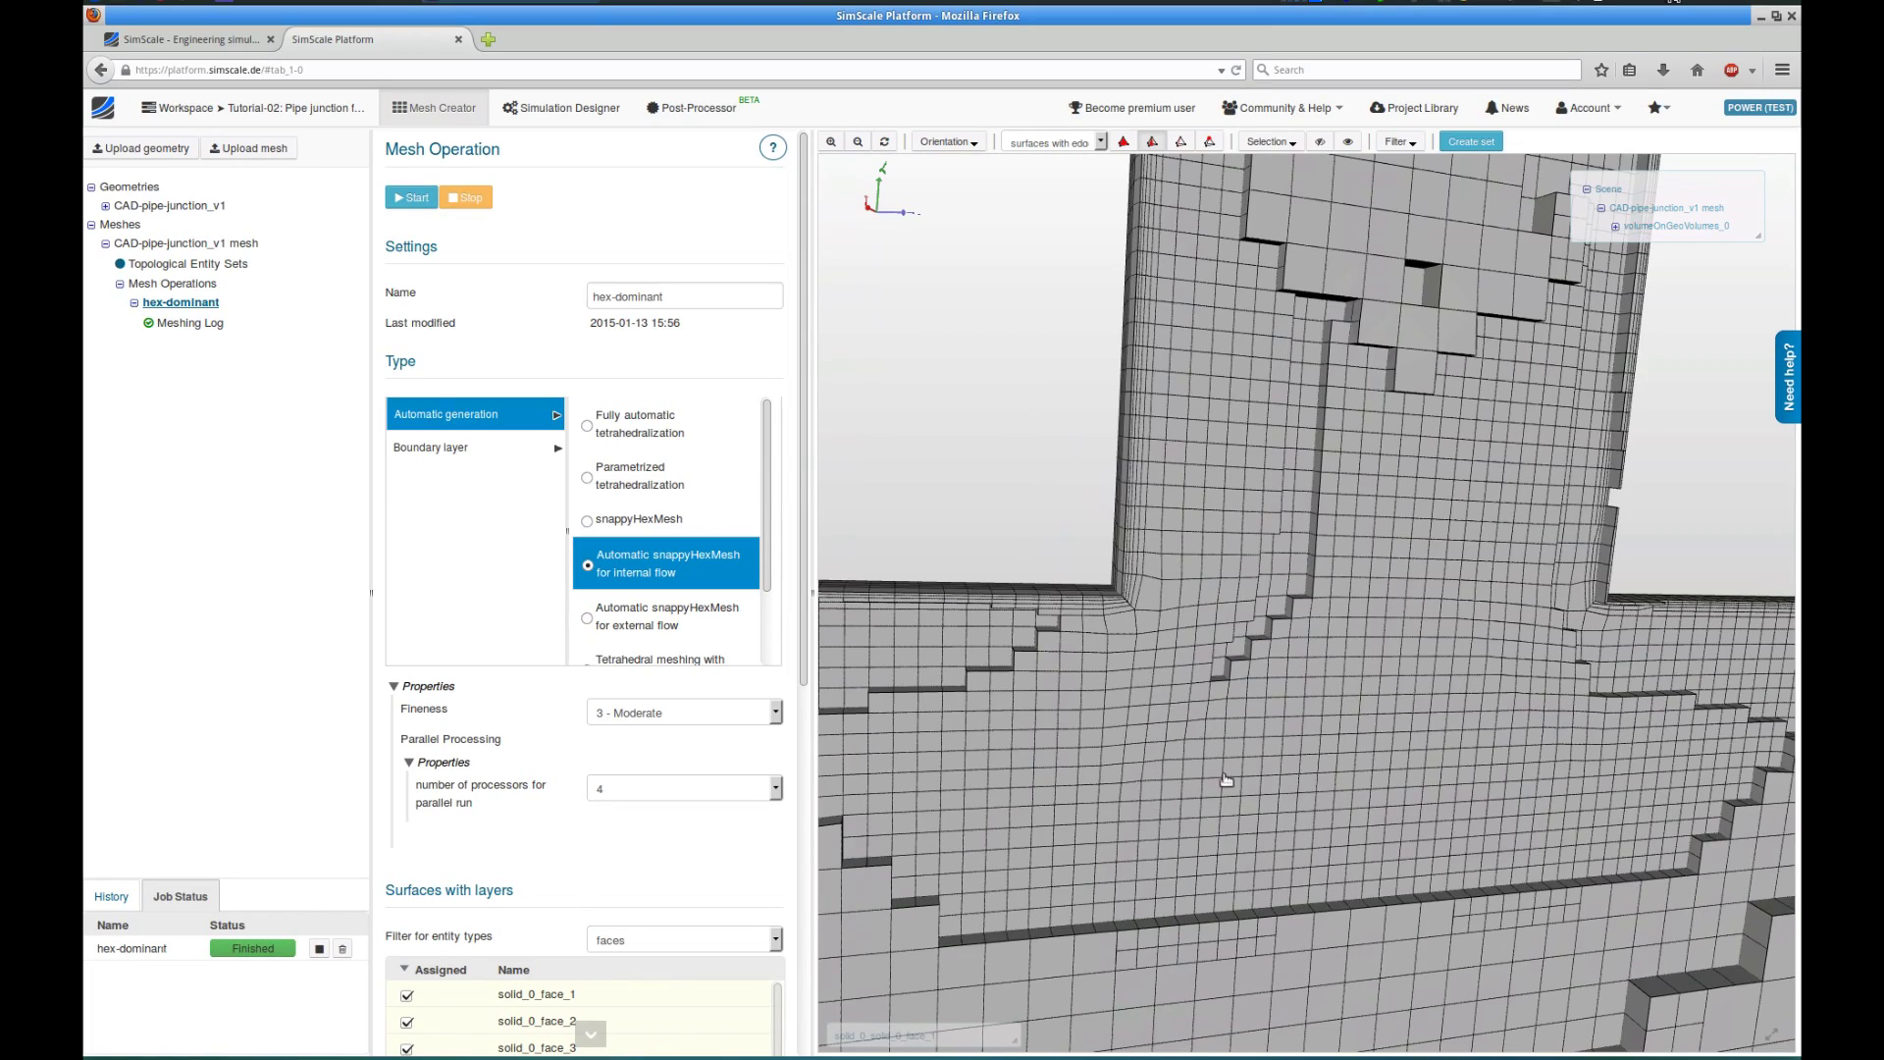
scroll(1226, 780, down, 5)
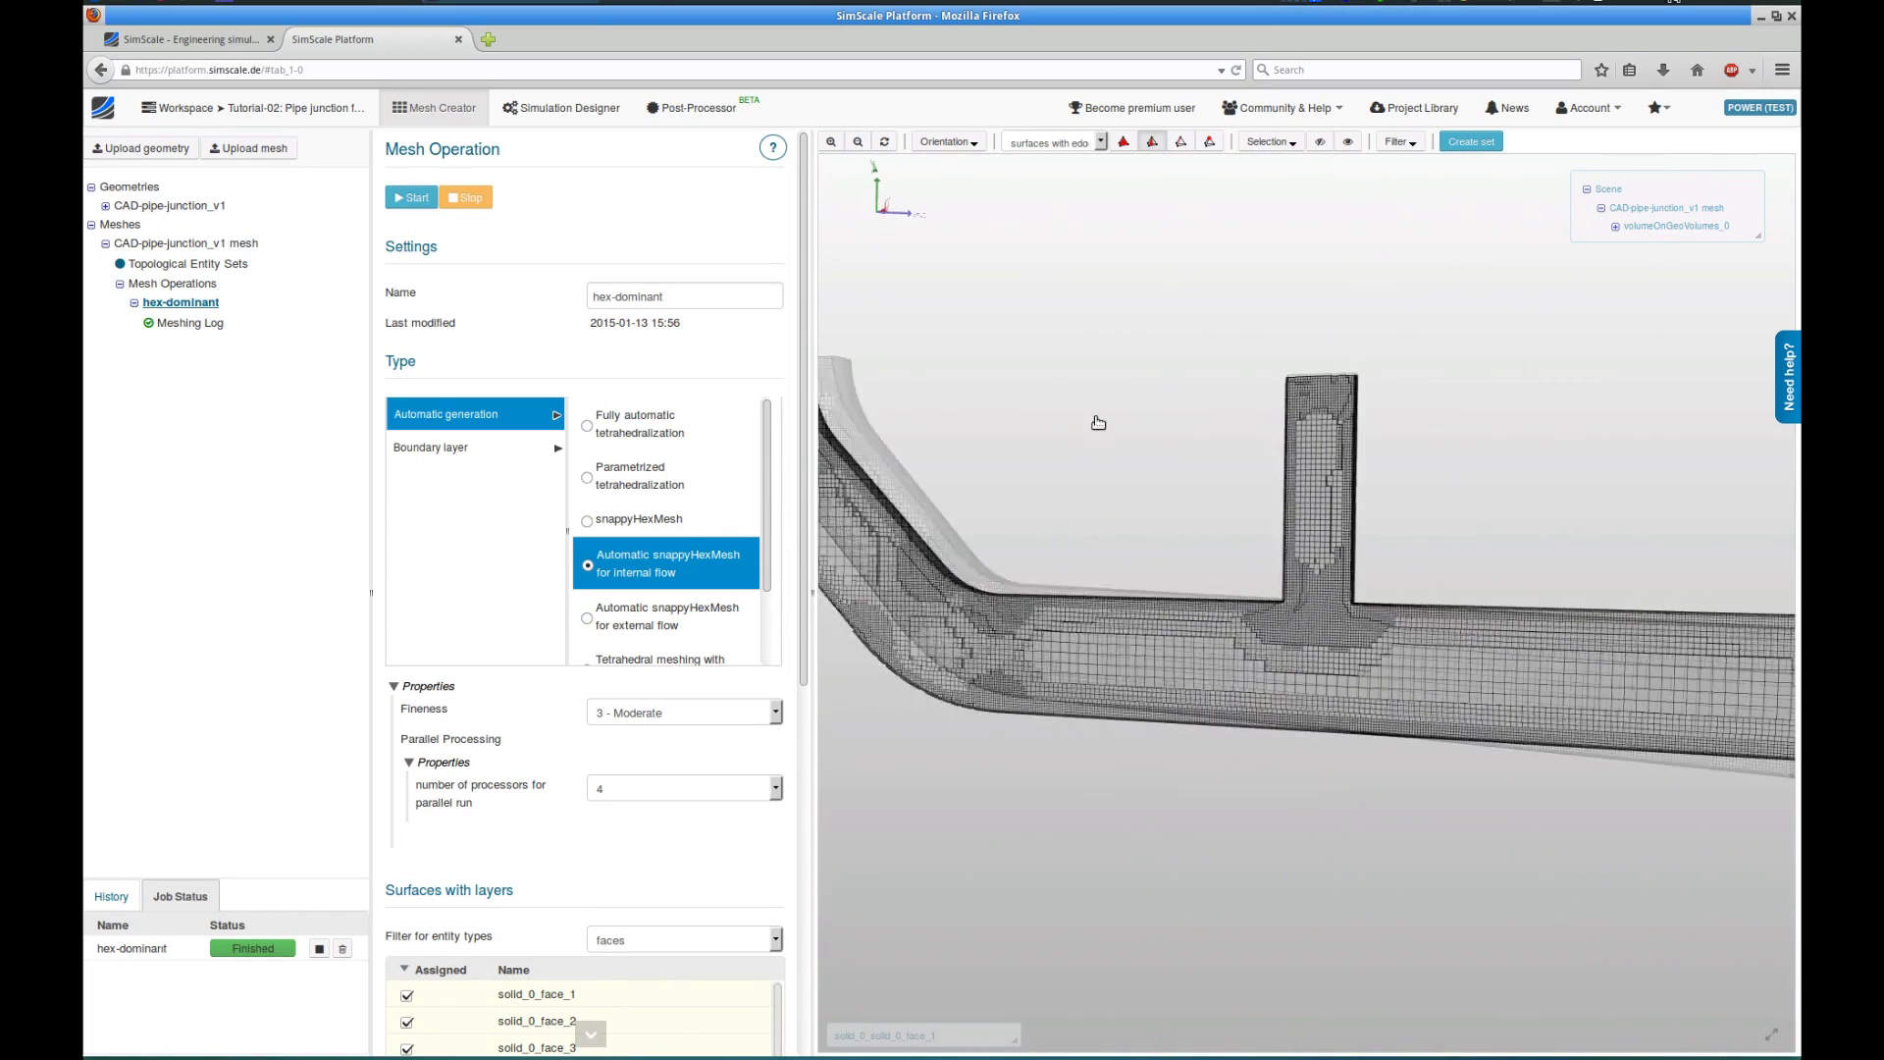
drag(1098, 422, 1079, 456)
drag(1310, 495, 1253, 547)
click(1401, 142)
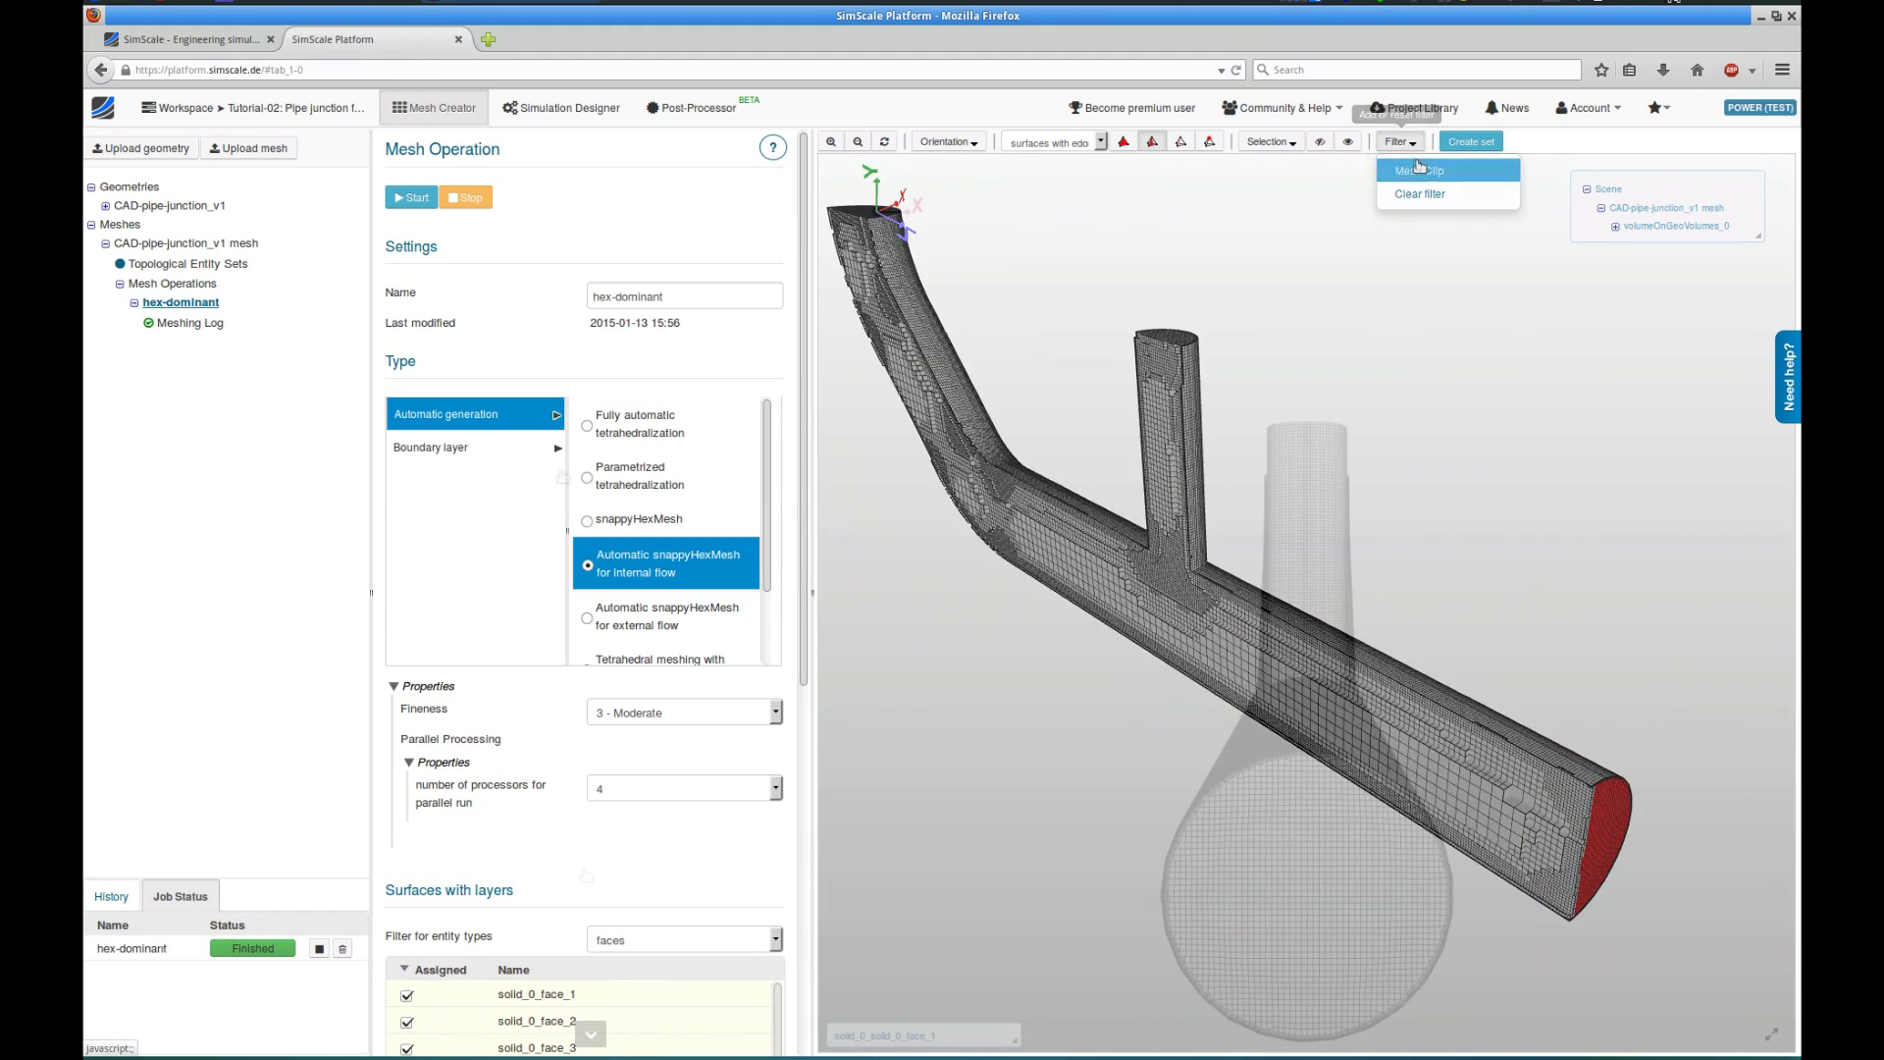
click(1419, 168)
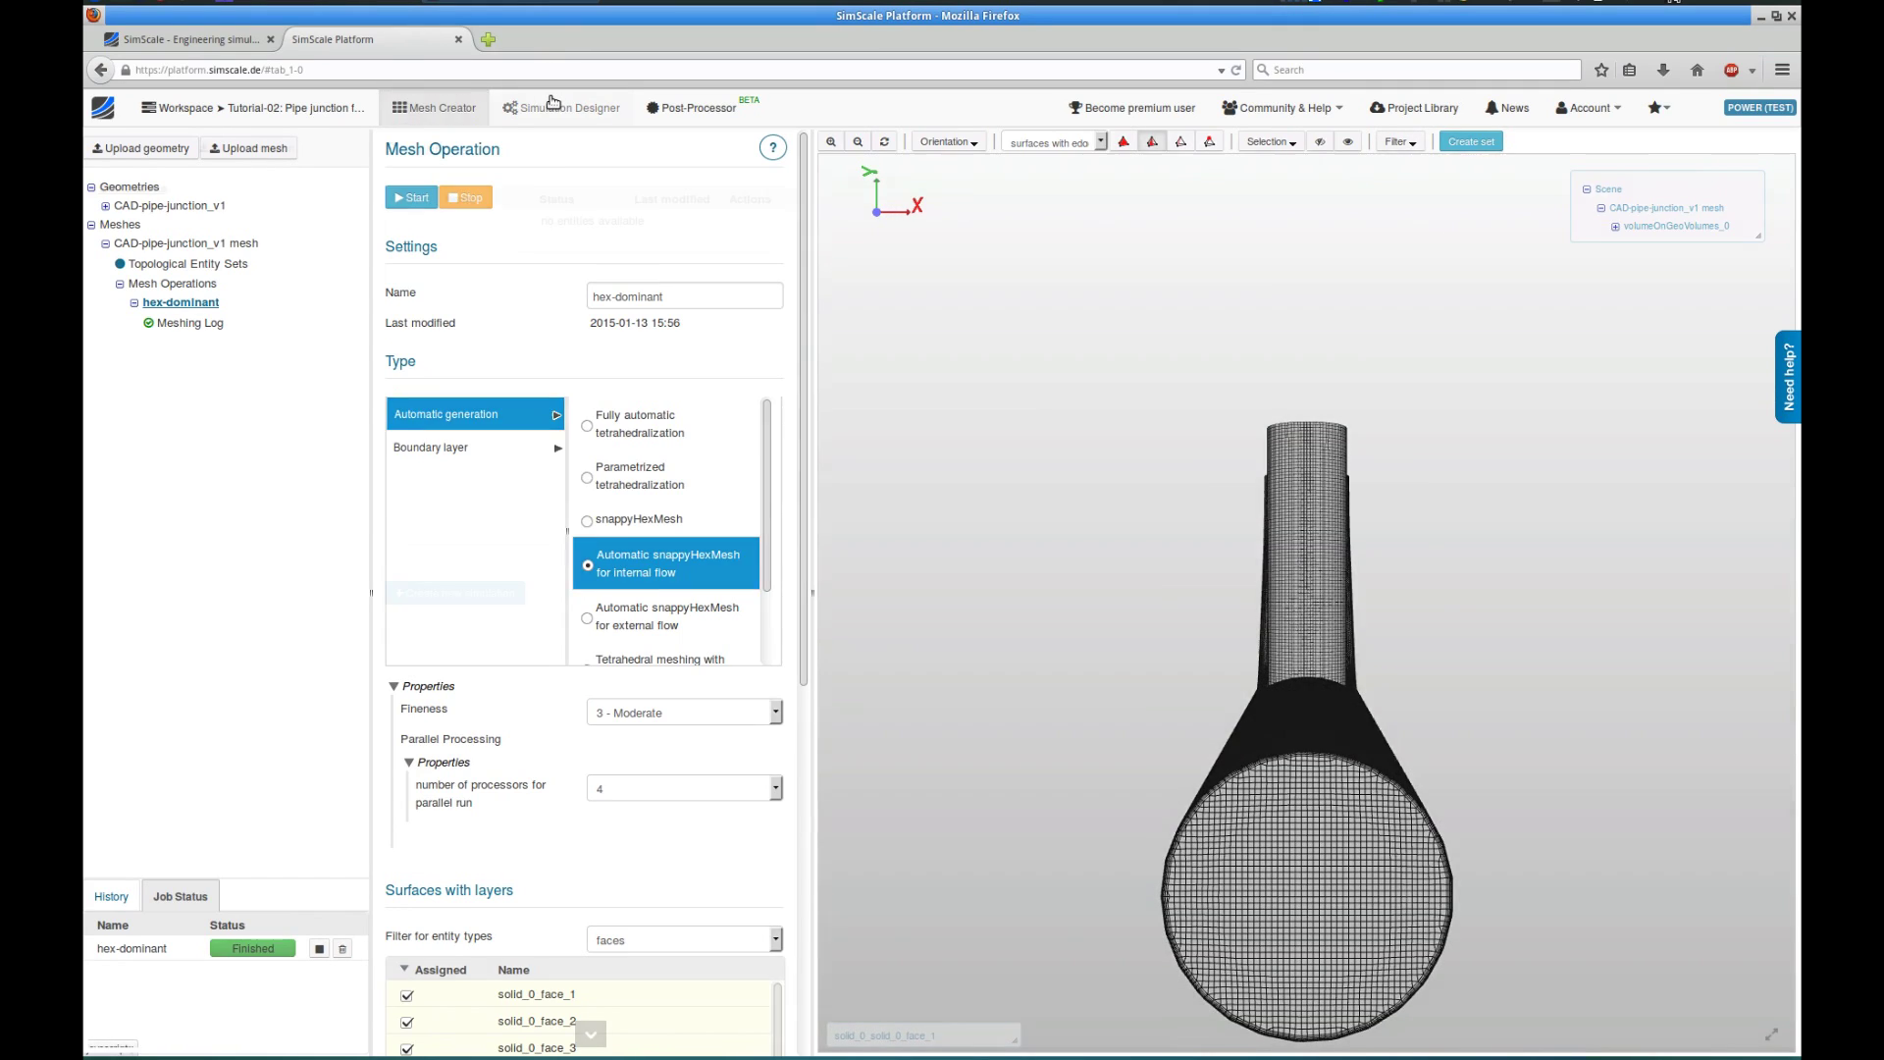
Create a new simulation named 'water-flow-pipe-junction' in the Simulation Designer.
click(554, 102)
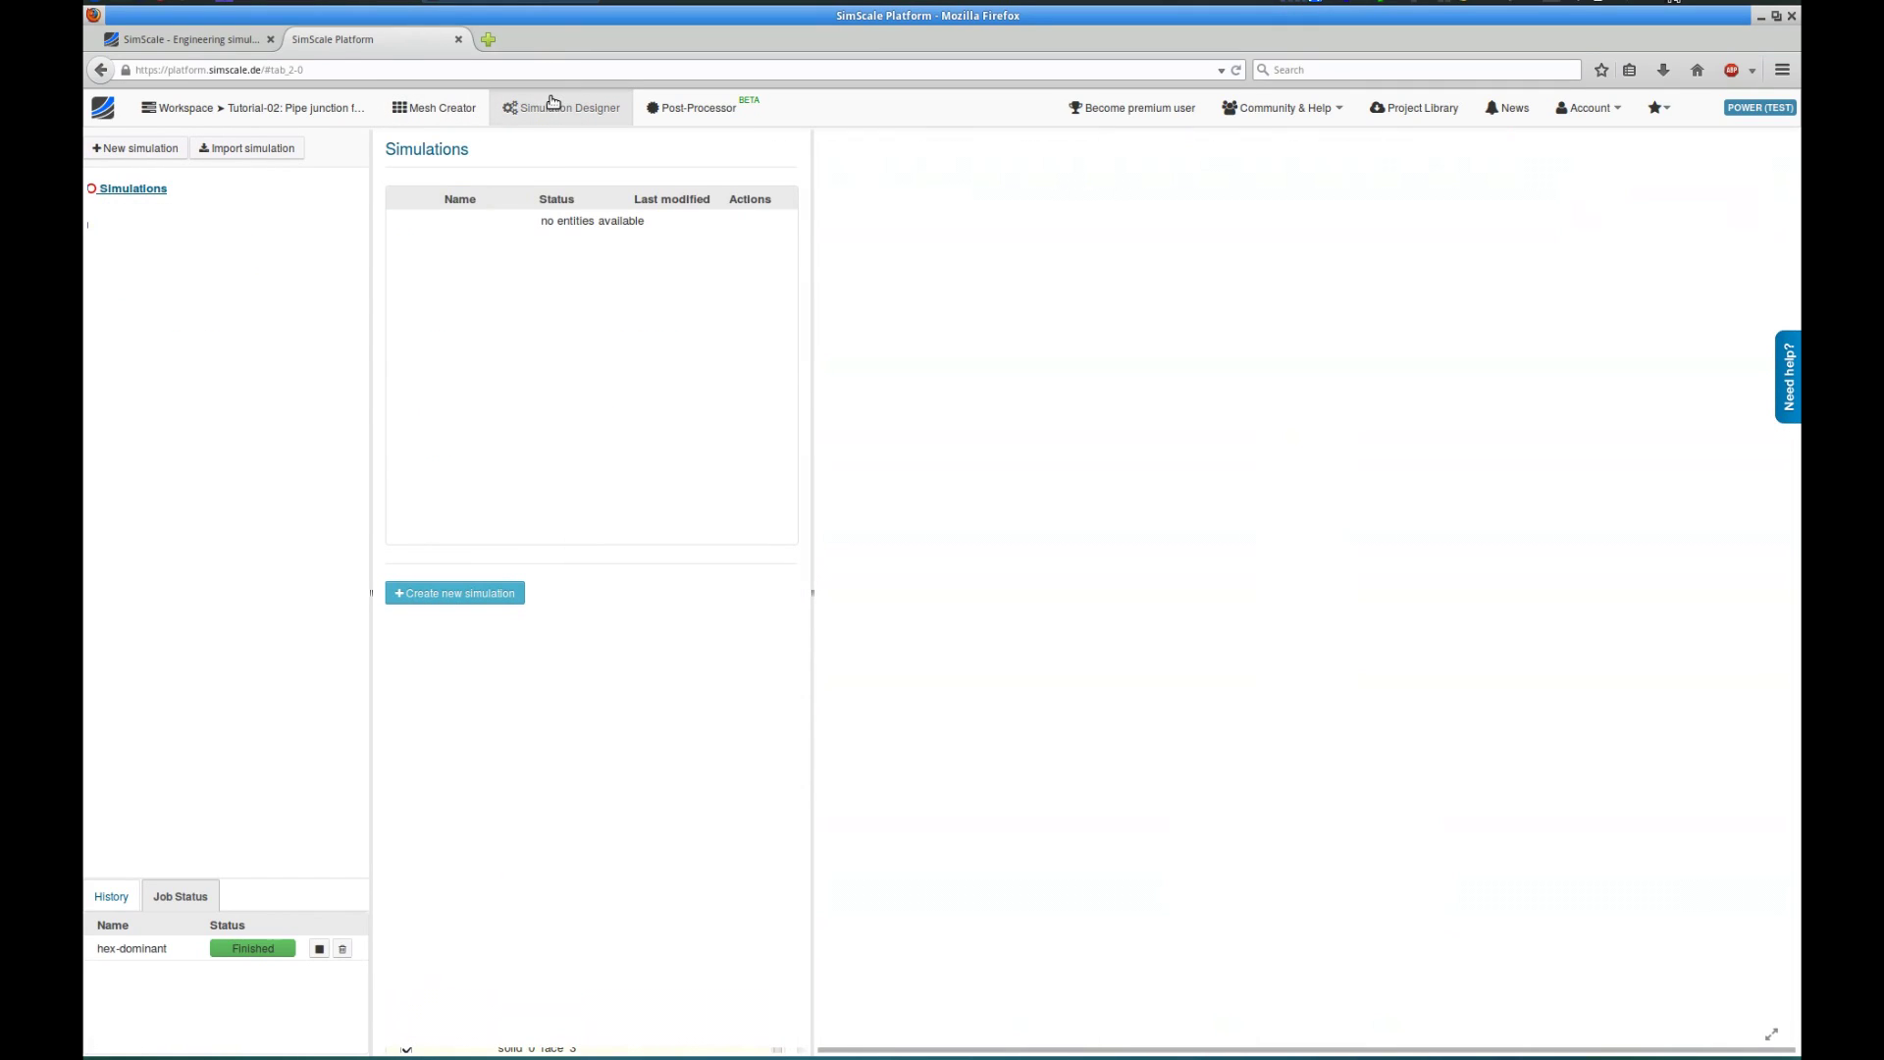
click(162, 147)
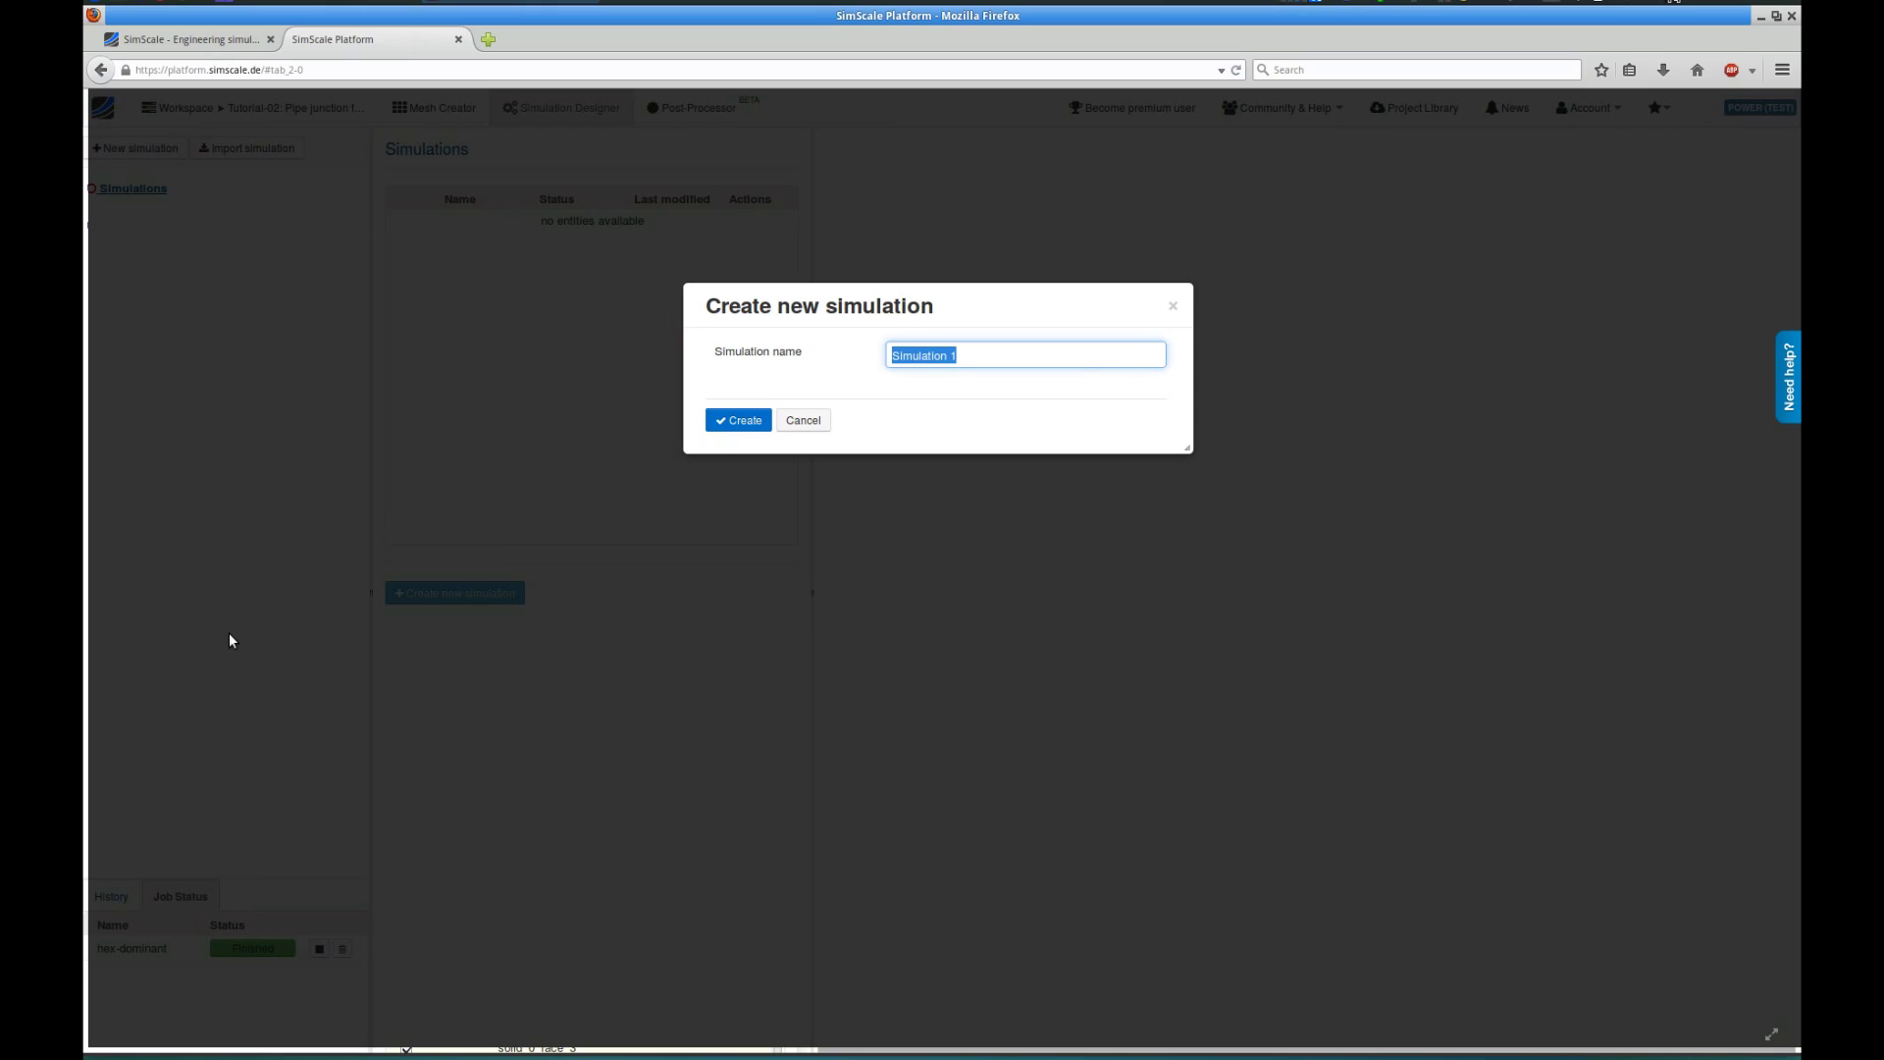
text(water-flow-pipe-junction)
key(Return)
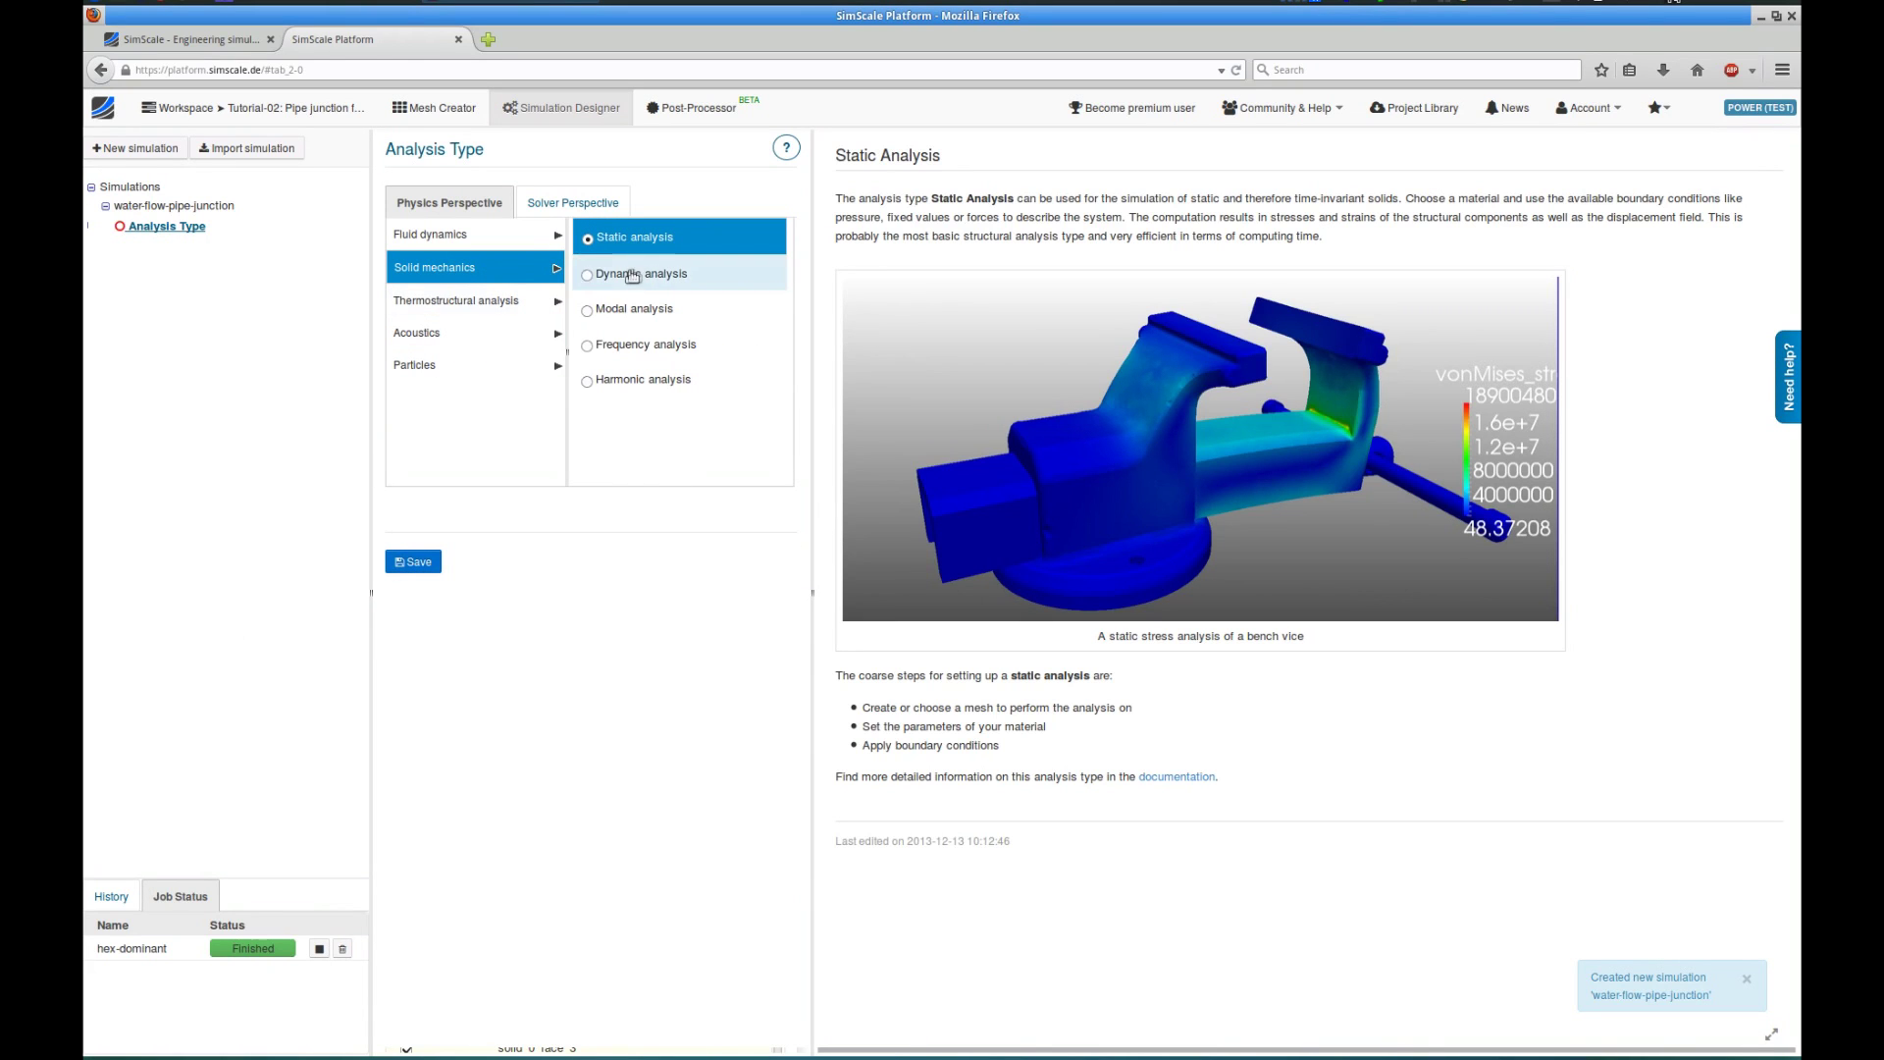
Choose incompressible fluid dynamics as the analysis type.
click(628, 274)
click(650, 308)
click(656, 351)
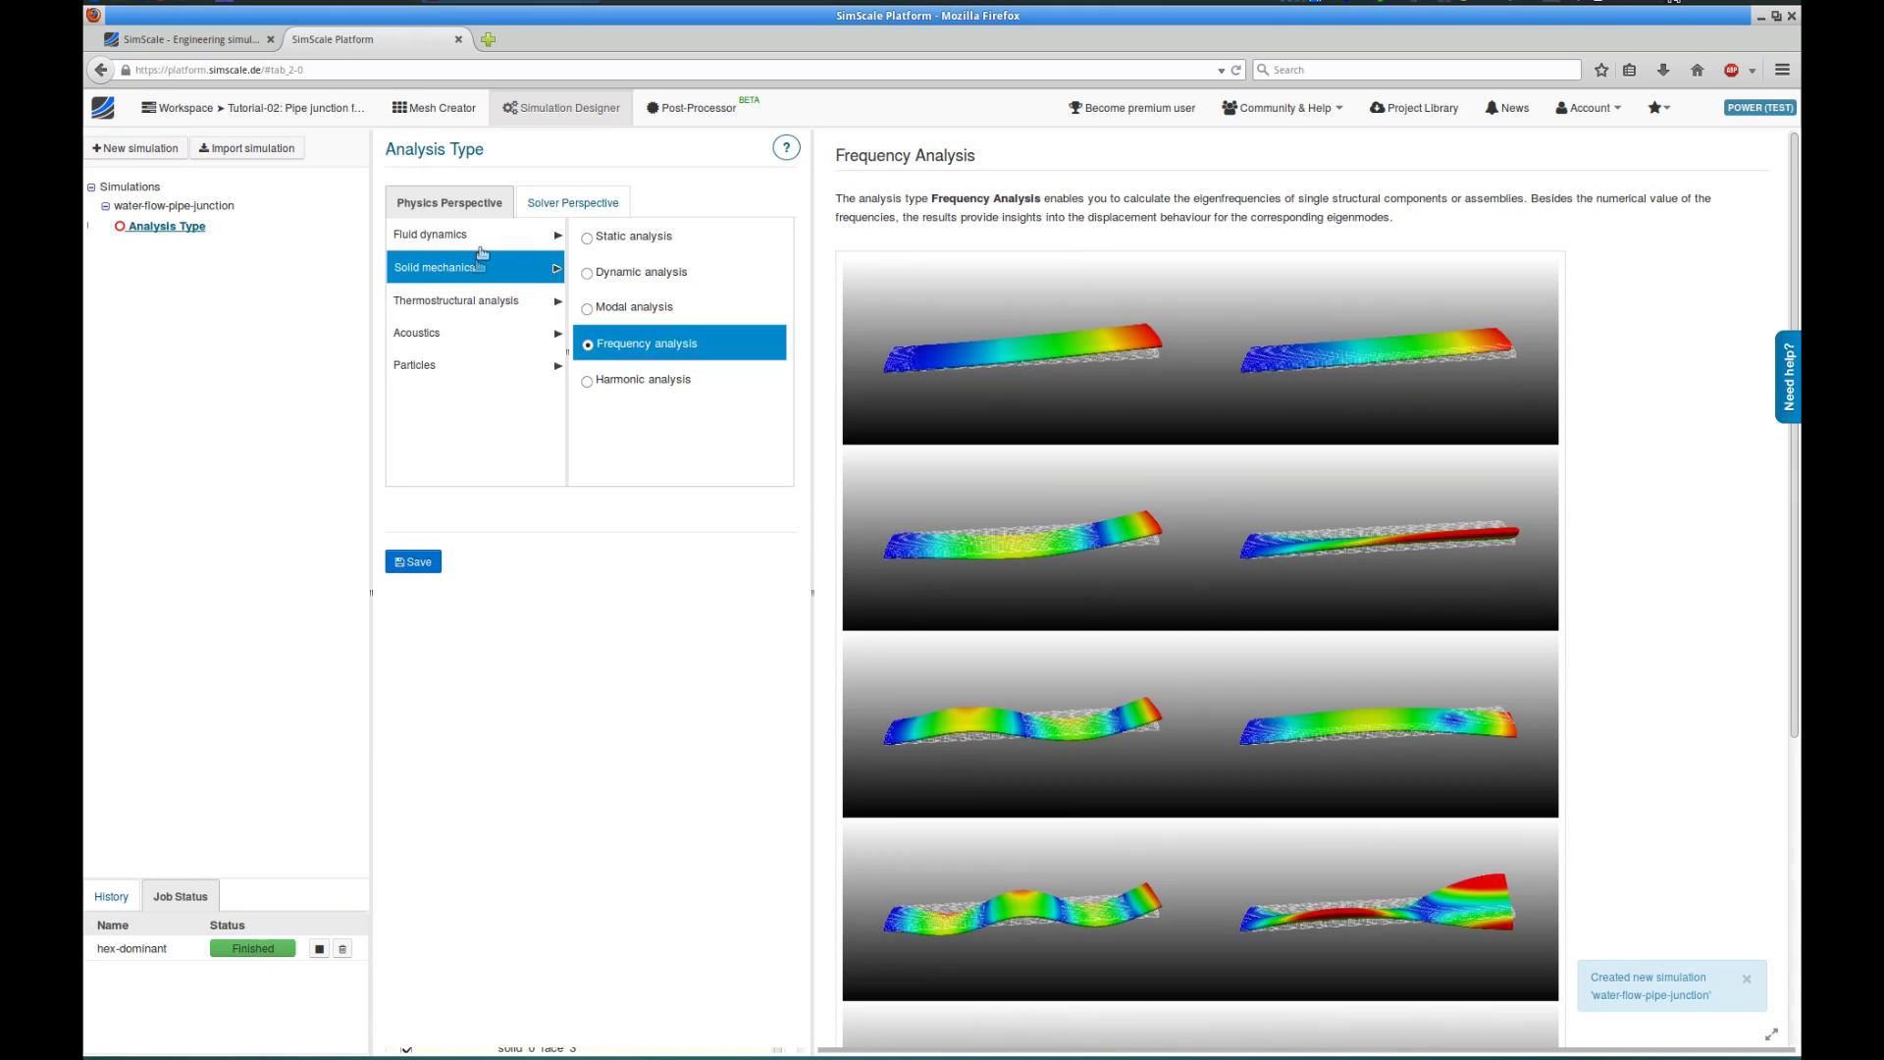
click(485, 238)
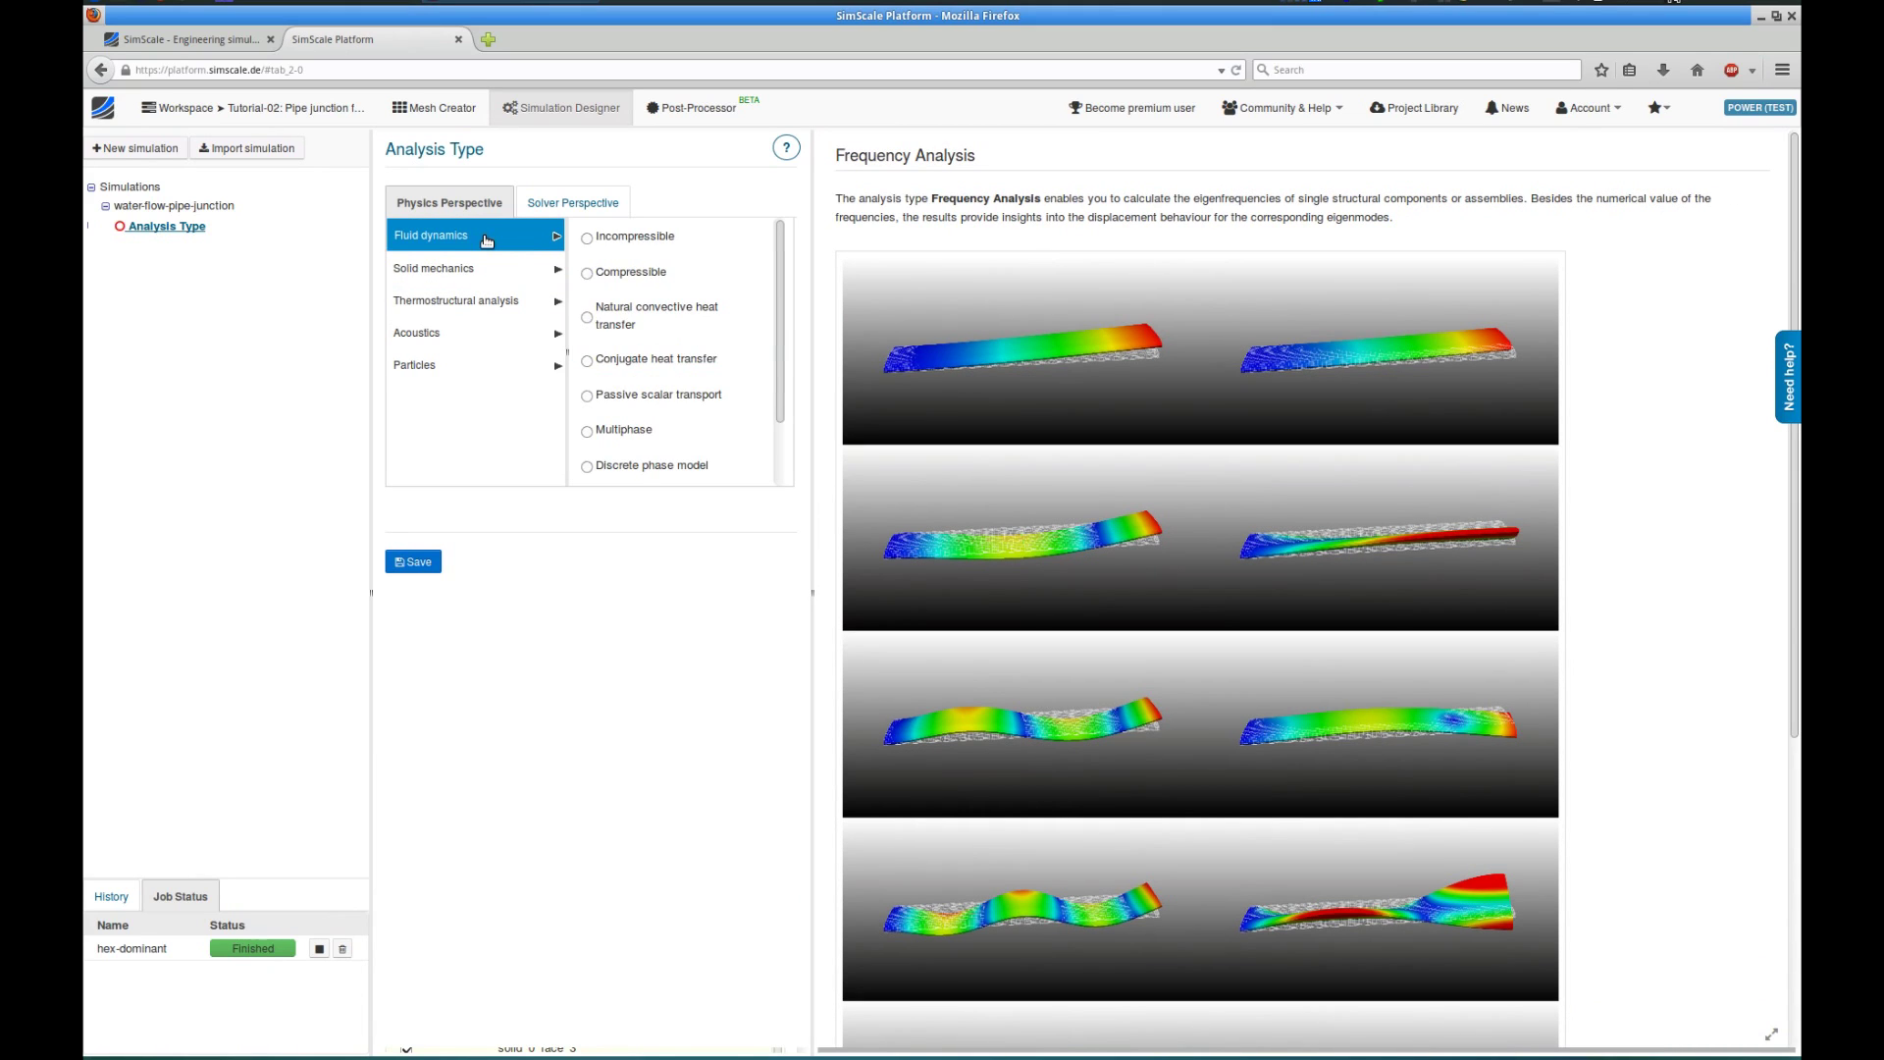
click(658, 237)
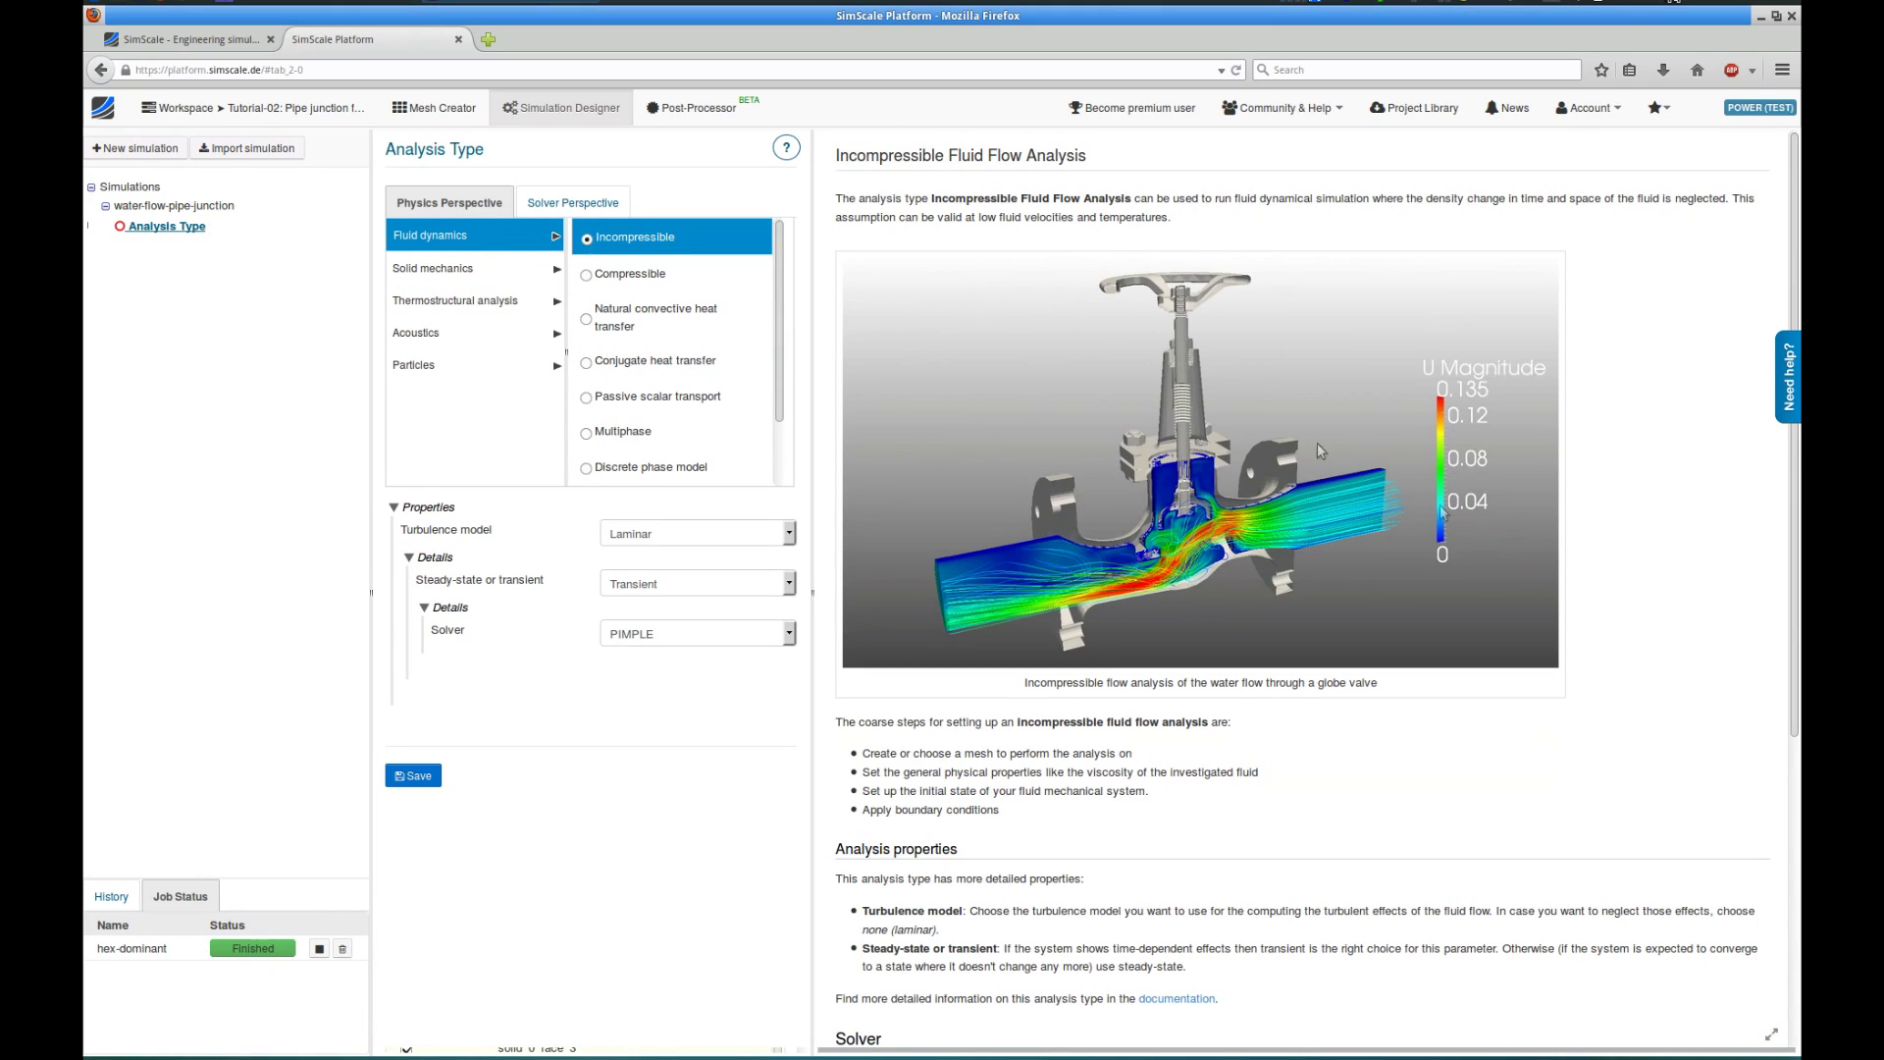
Make the flow steady-state with the SIMPLE solver and save the analysis type.
scroll(1320, 450, down, 5)
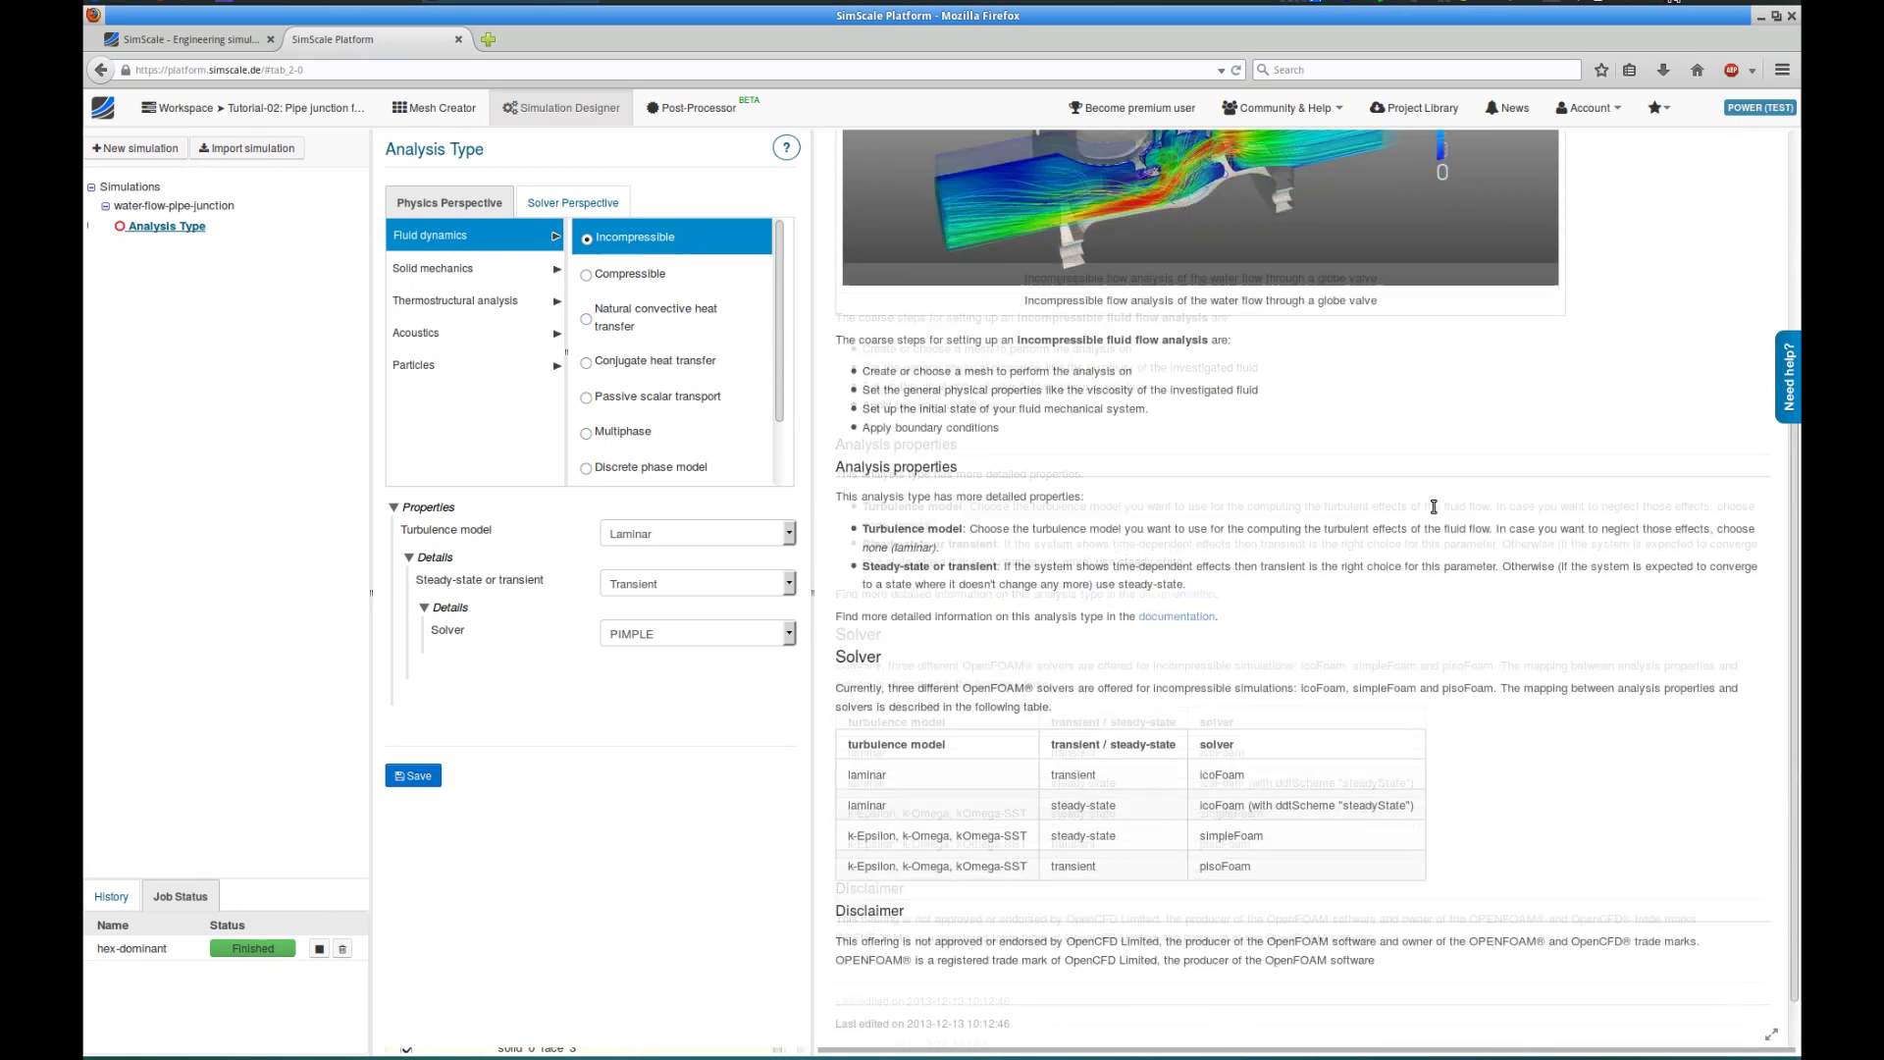
scroll(1433, 506, up, 5)
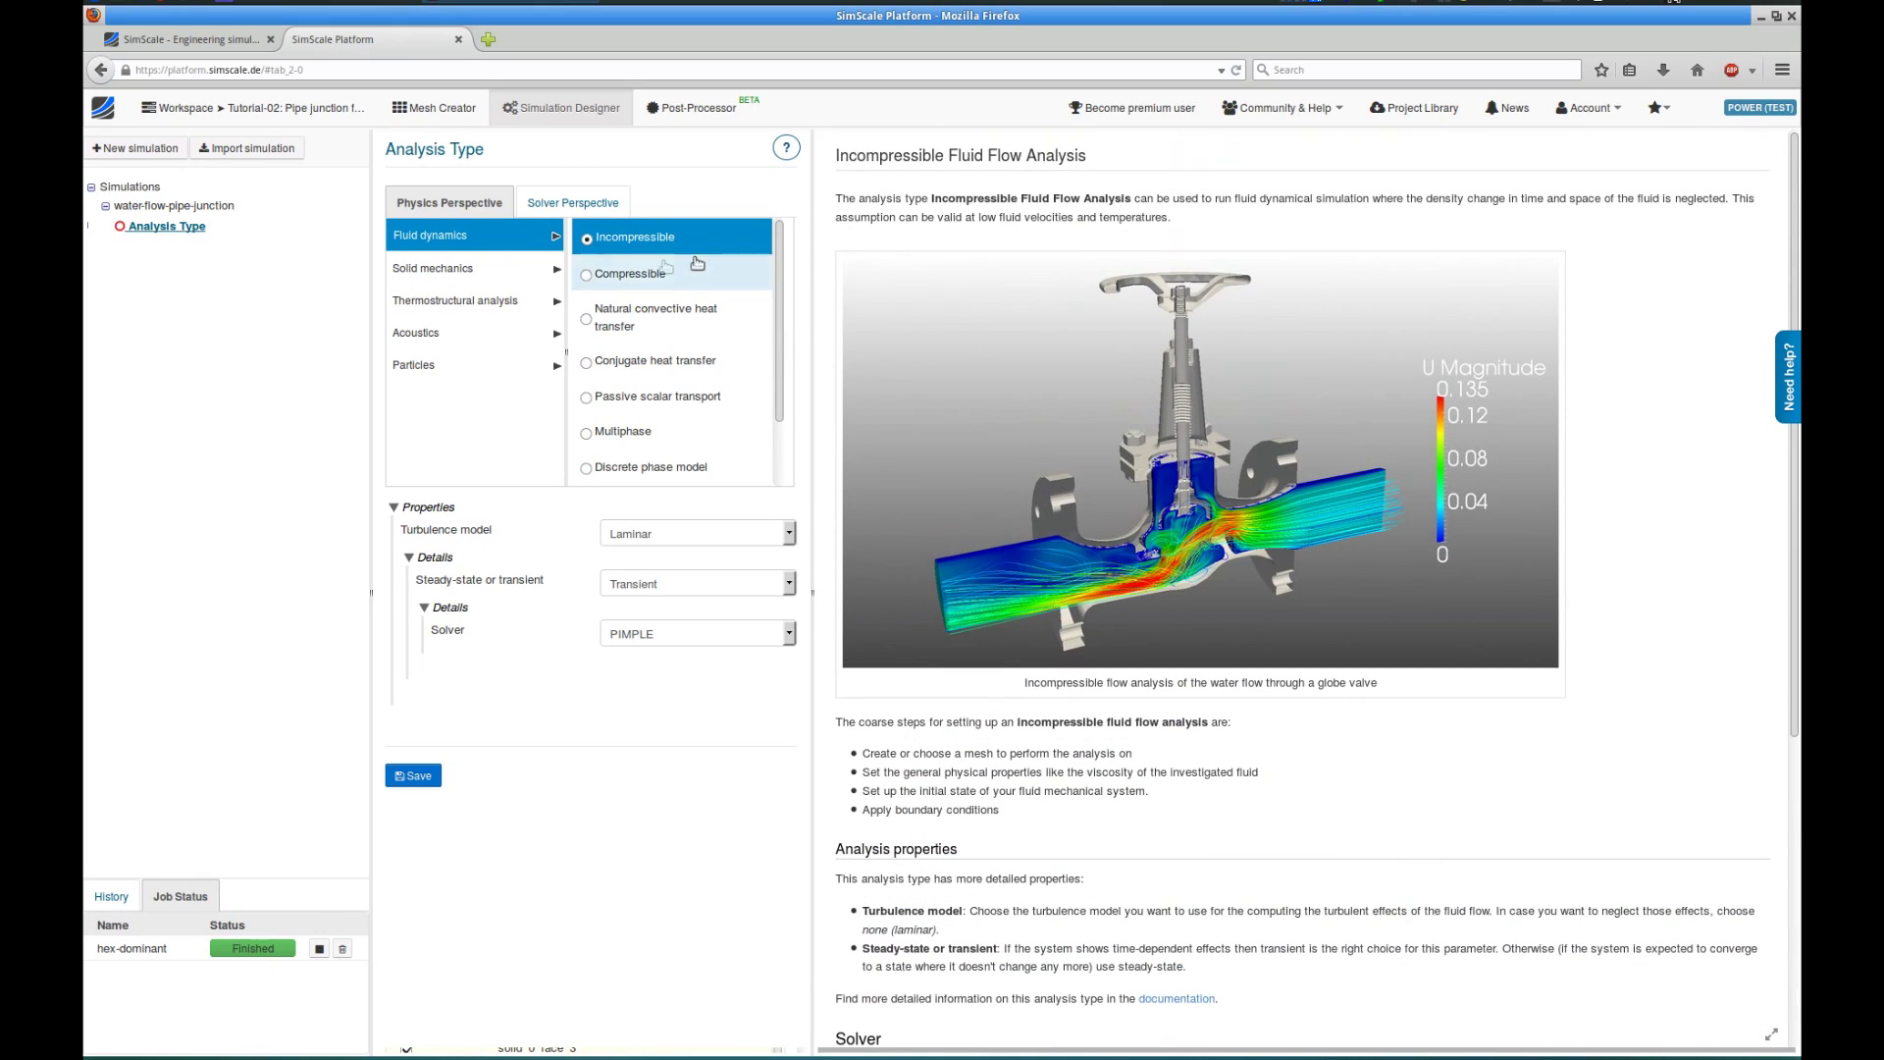
mouse_move(643, 536)
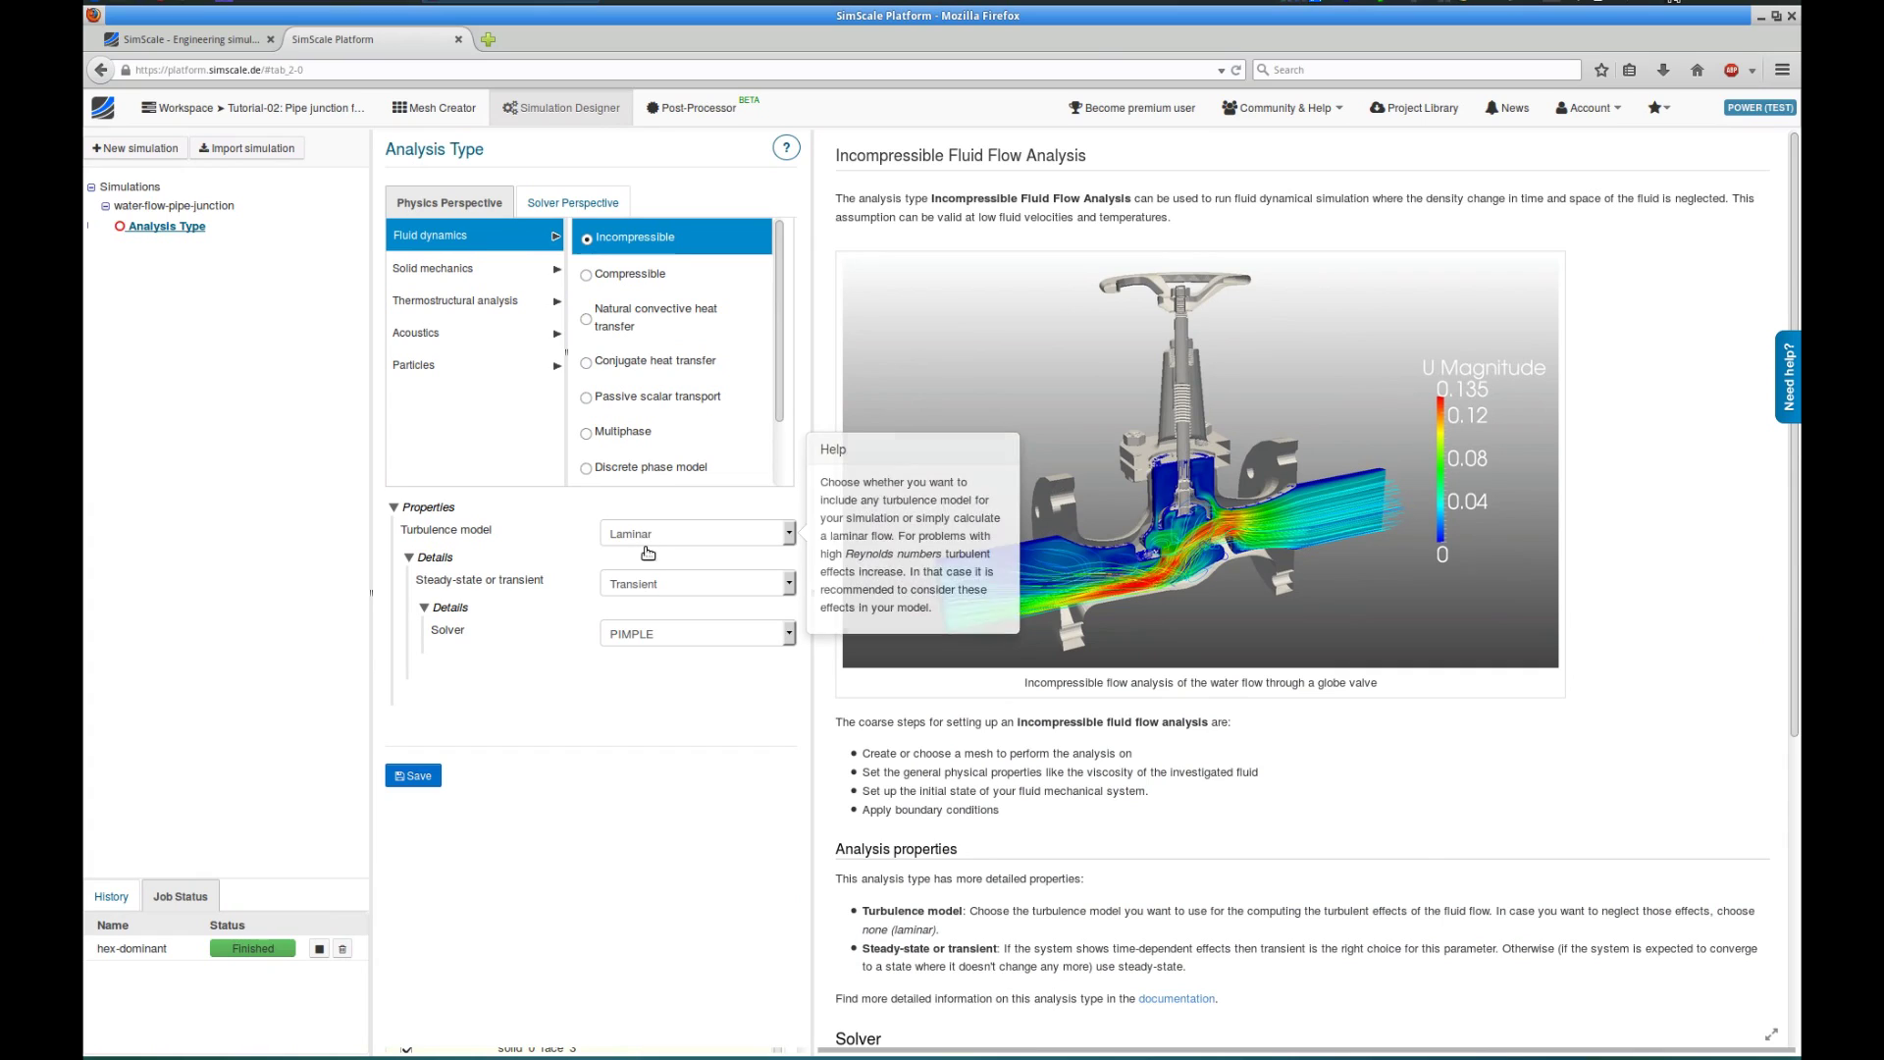
click(650, 583)
click(652, 608)
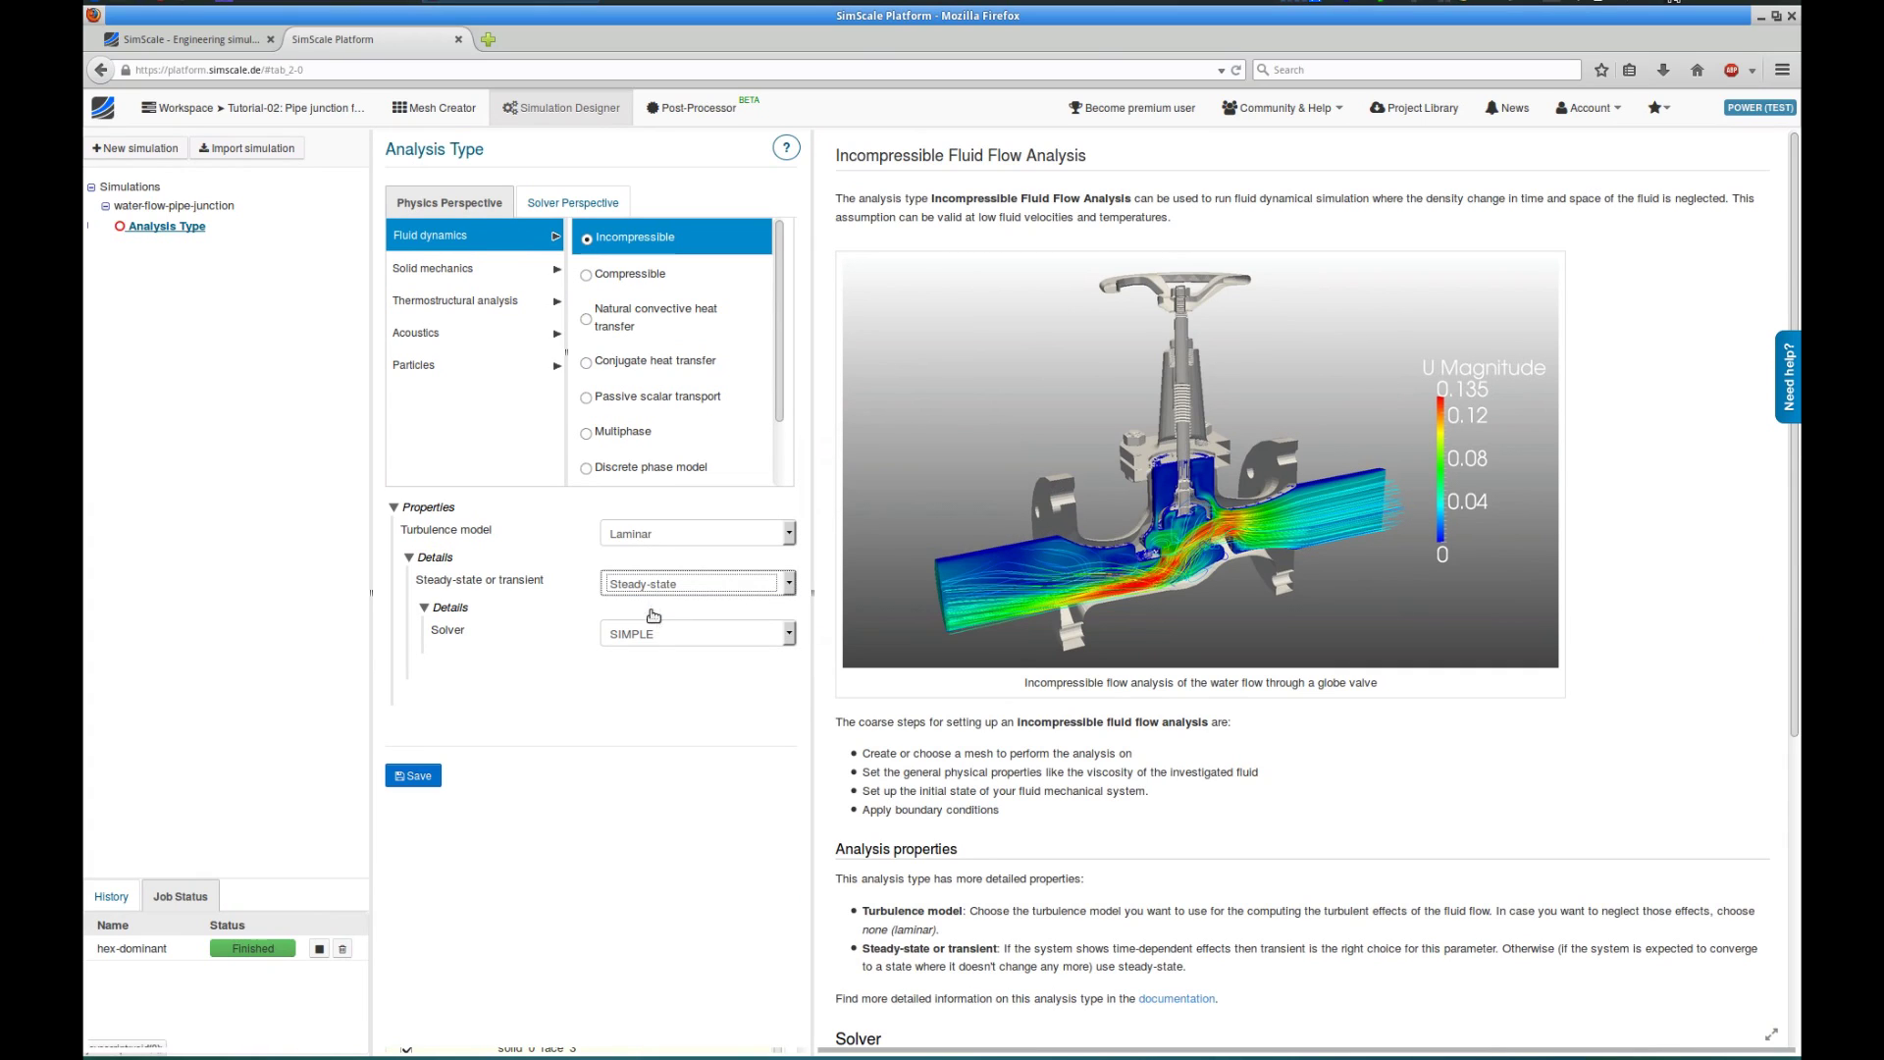
click(654, 635)
click(654, 636)
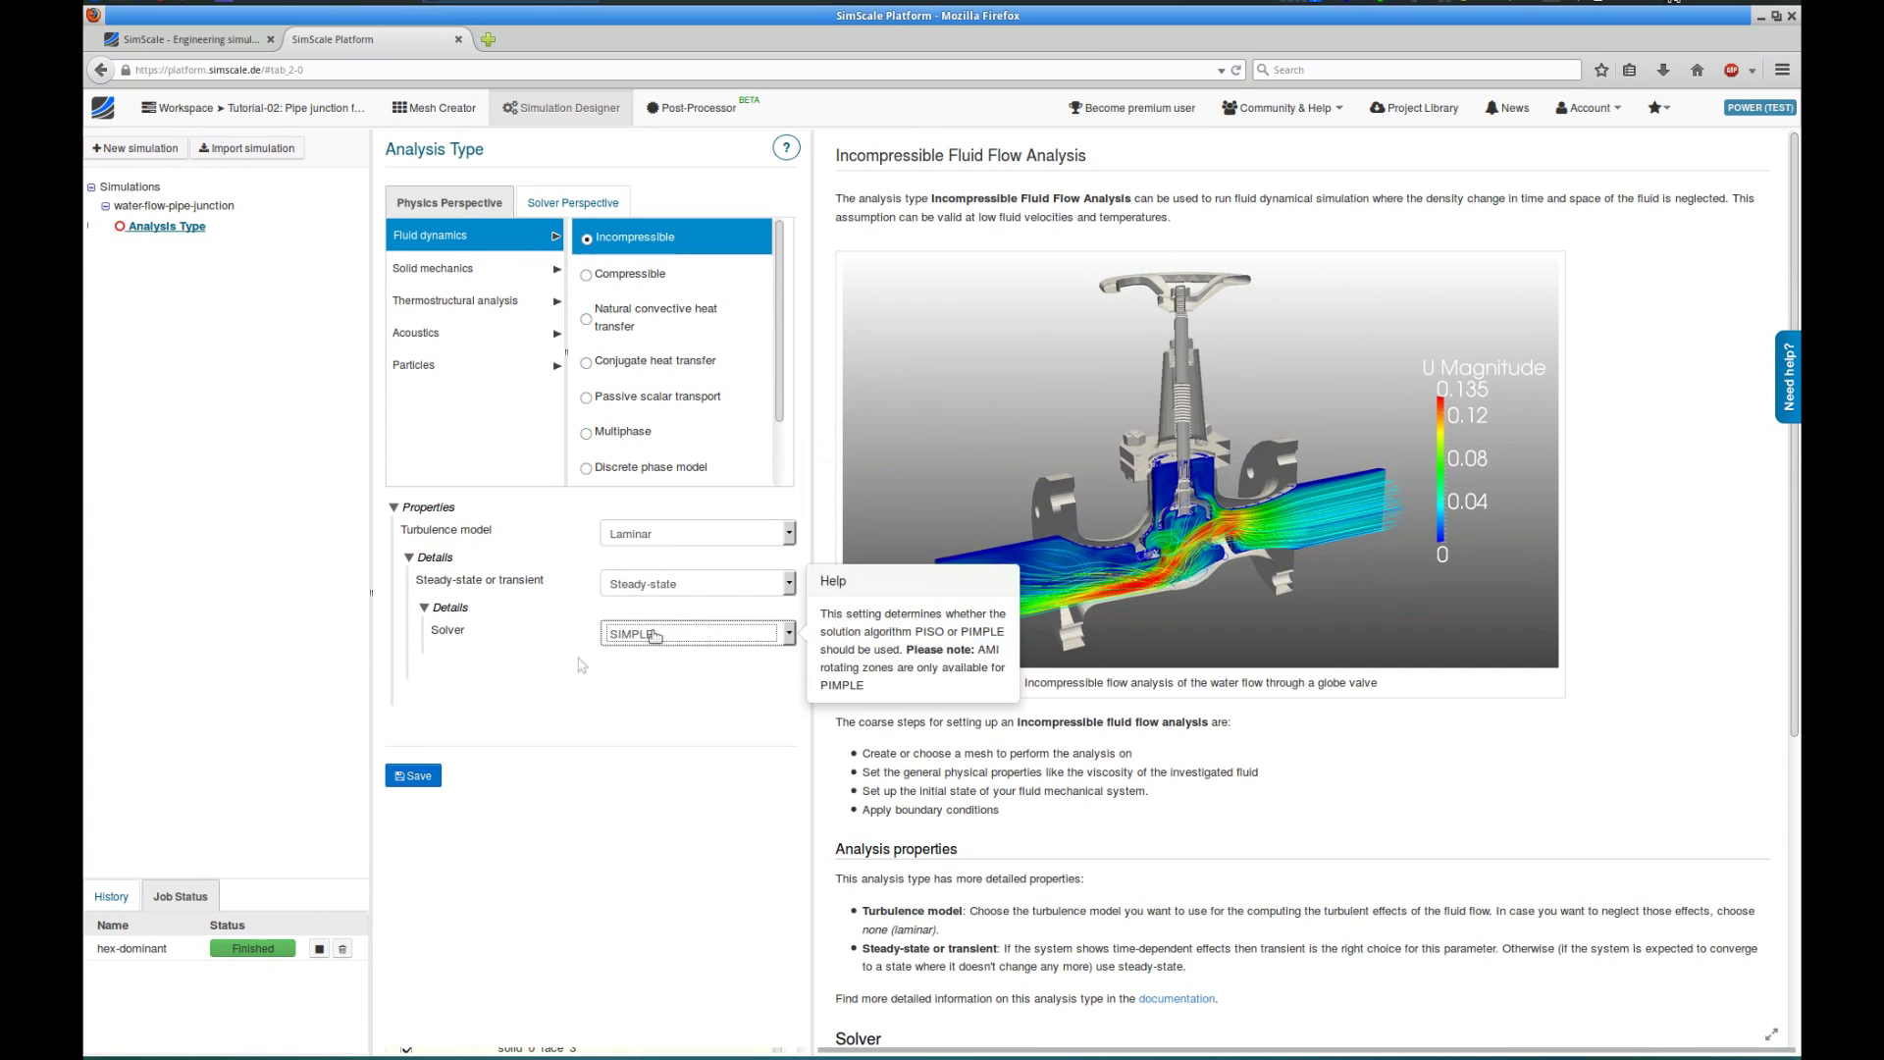
click(427, 776)
click(428, 779)
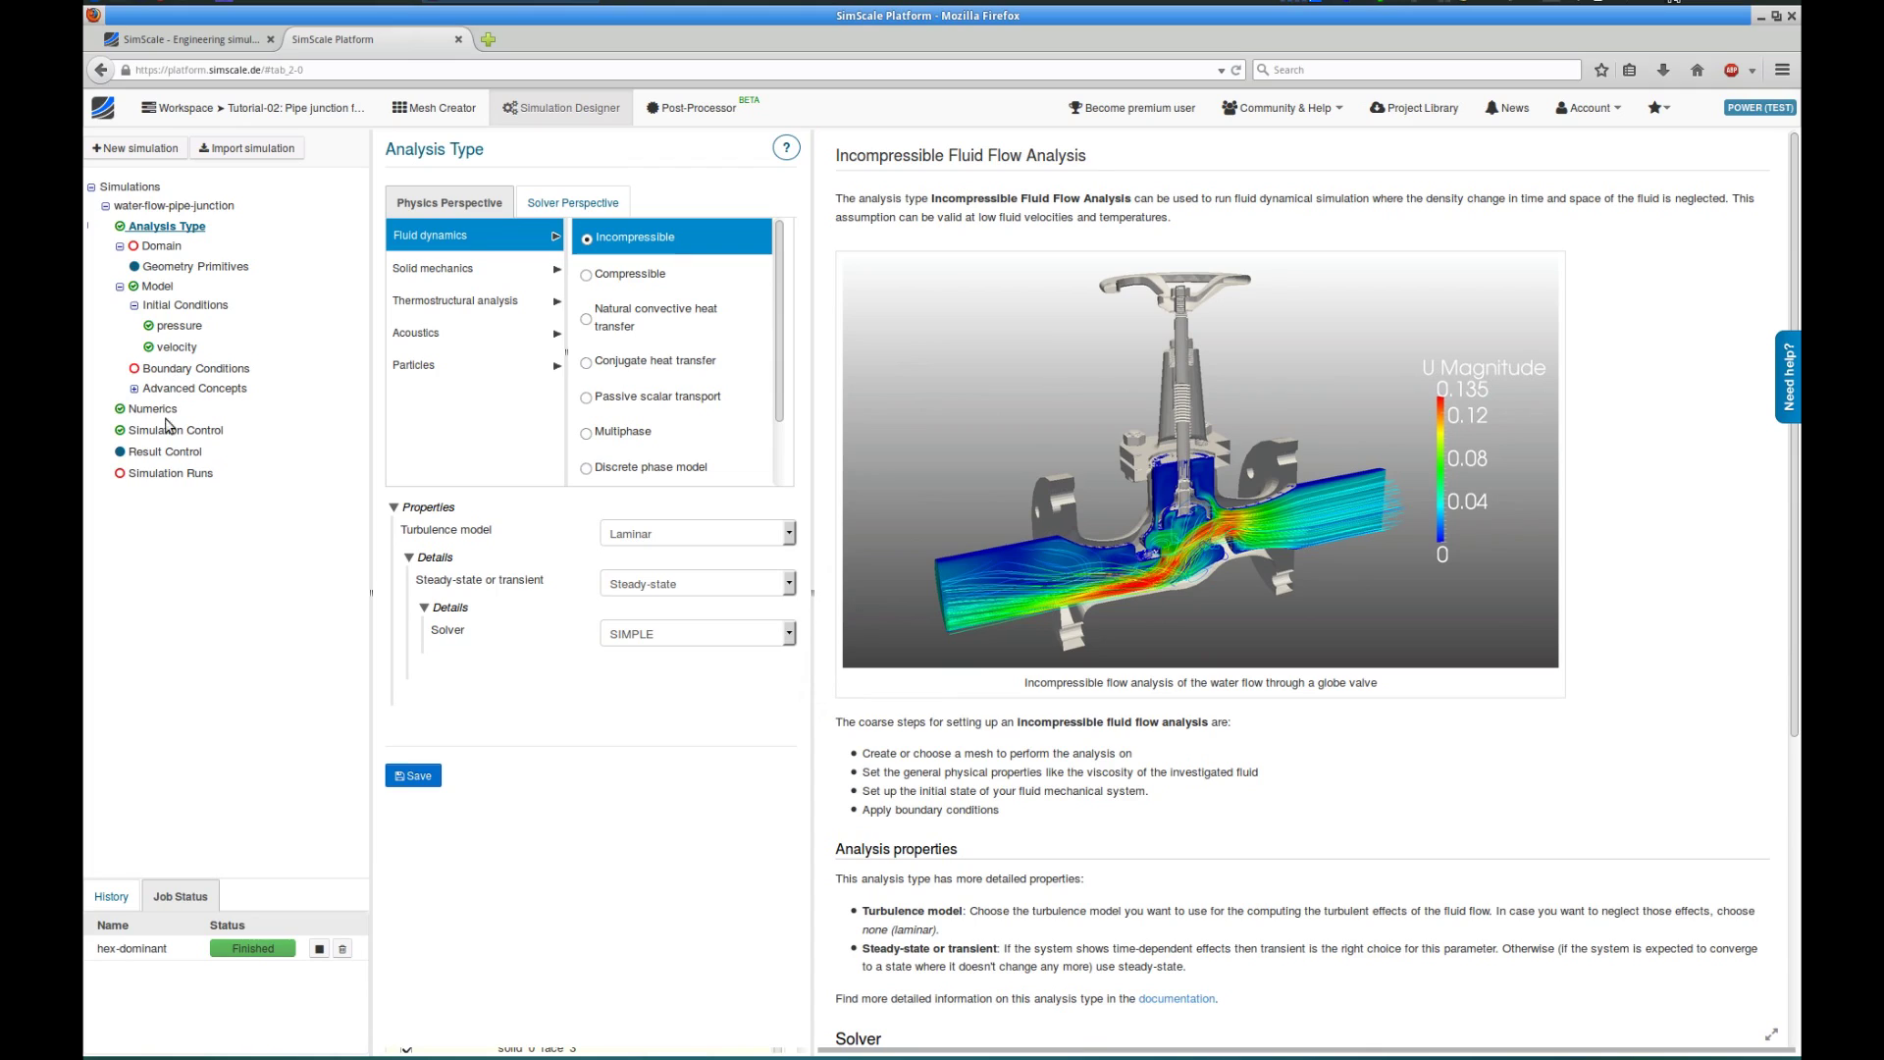
Save the CAD-pipe-junction_v1 mesh as the simulation's domain.
mouse_move(137, 252)
click(163, 246)
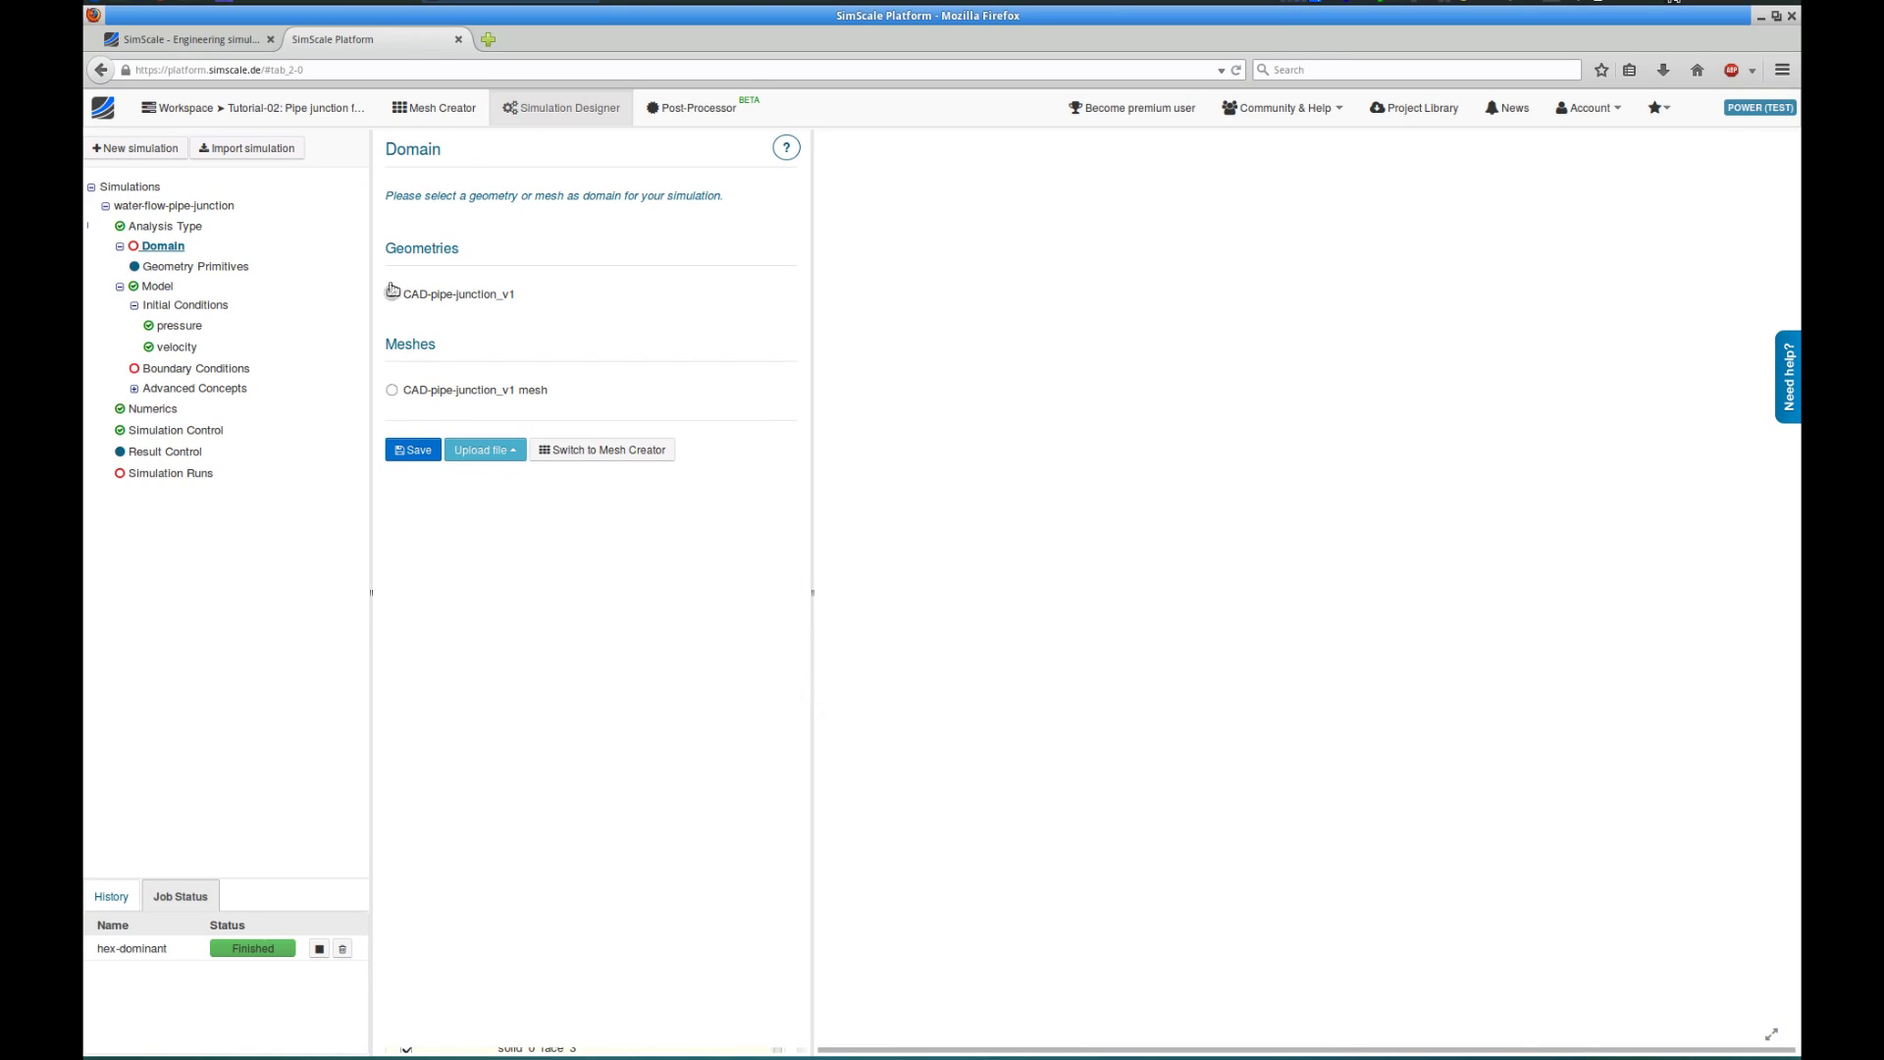
click(410, 448)
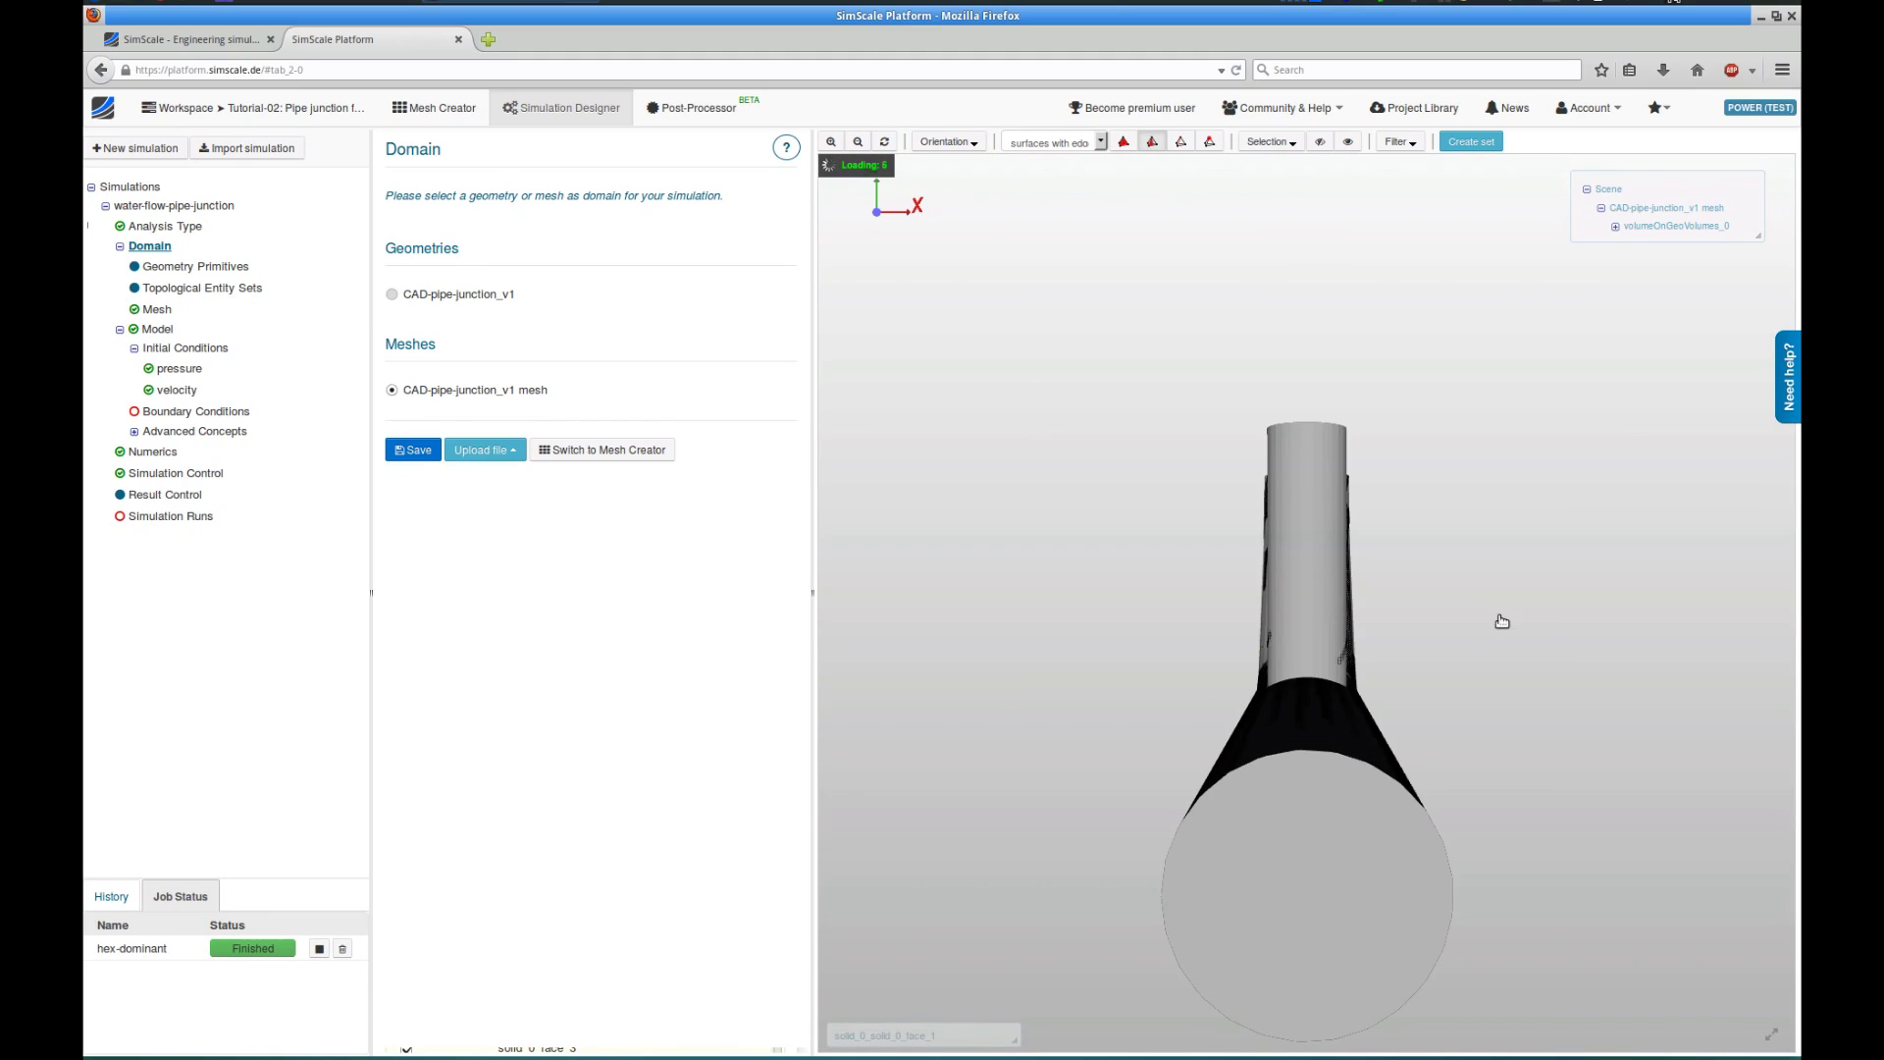
Show the pipe as plain surfaces without edges and select the main pipe's lower-left end face.
drag(1493, 617, 1627, 623)
click(1051, 143)
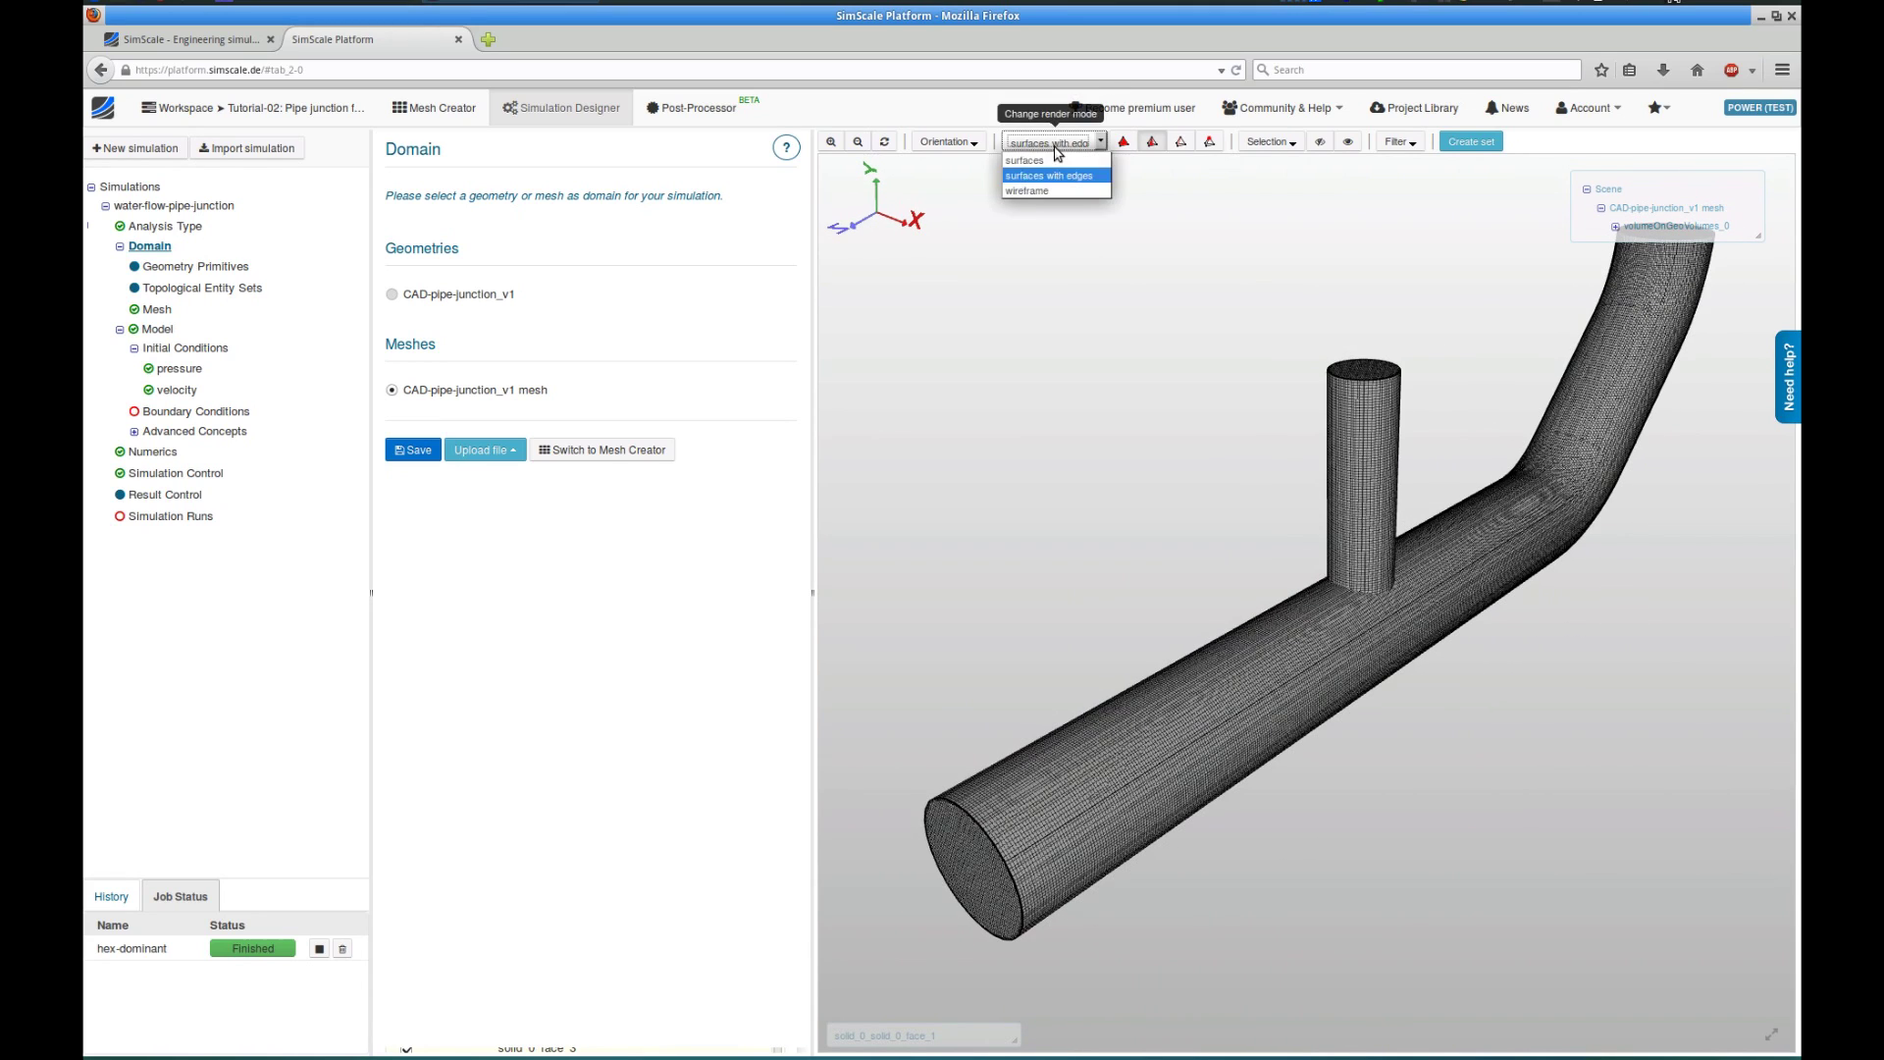
click(1056, 160)
drag(1102, 286, 1080, 421)
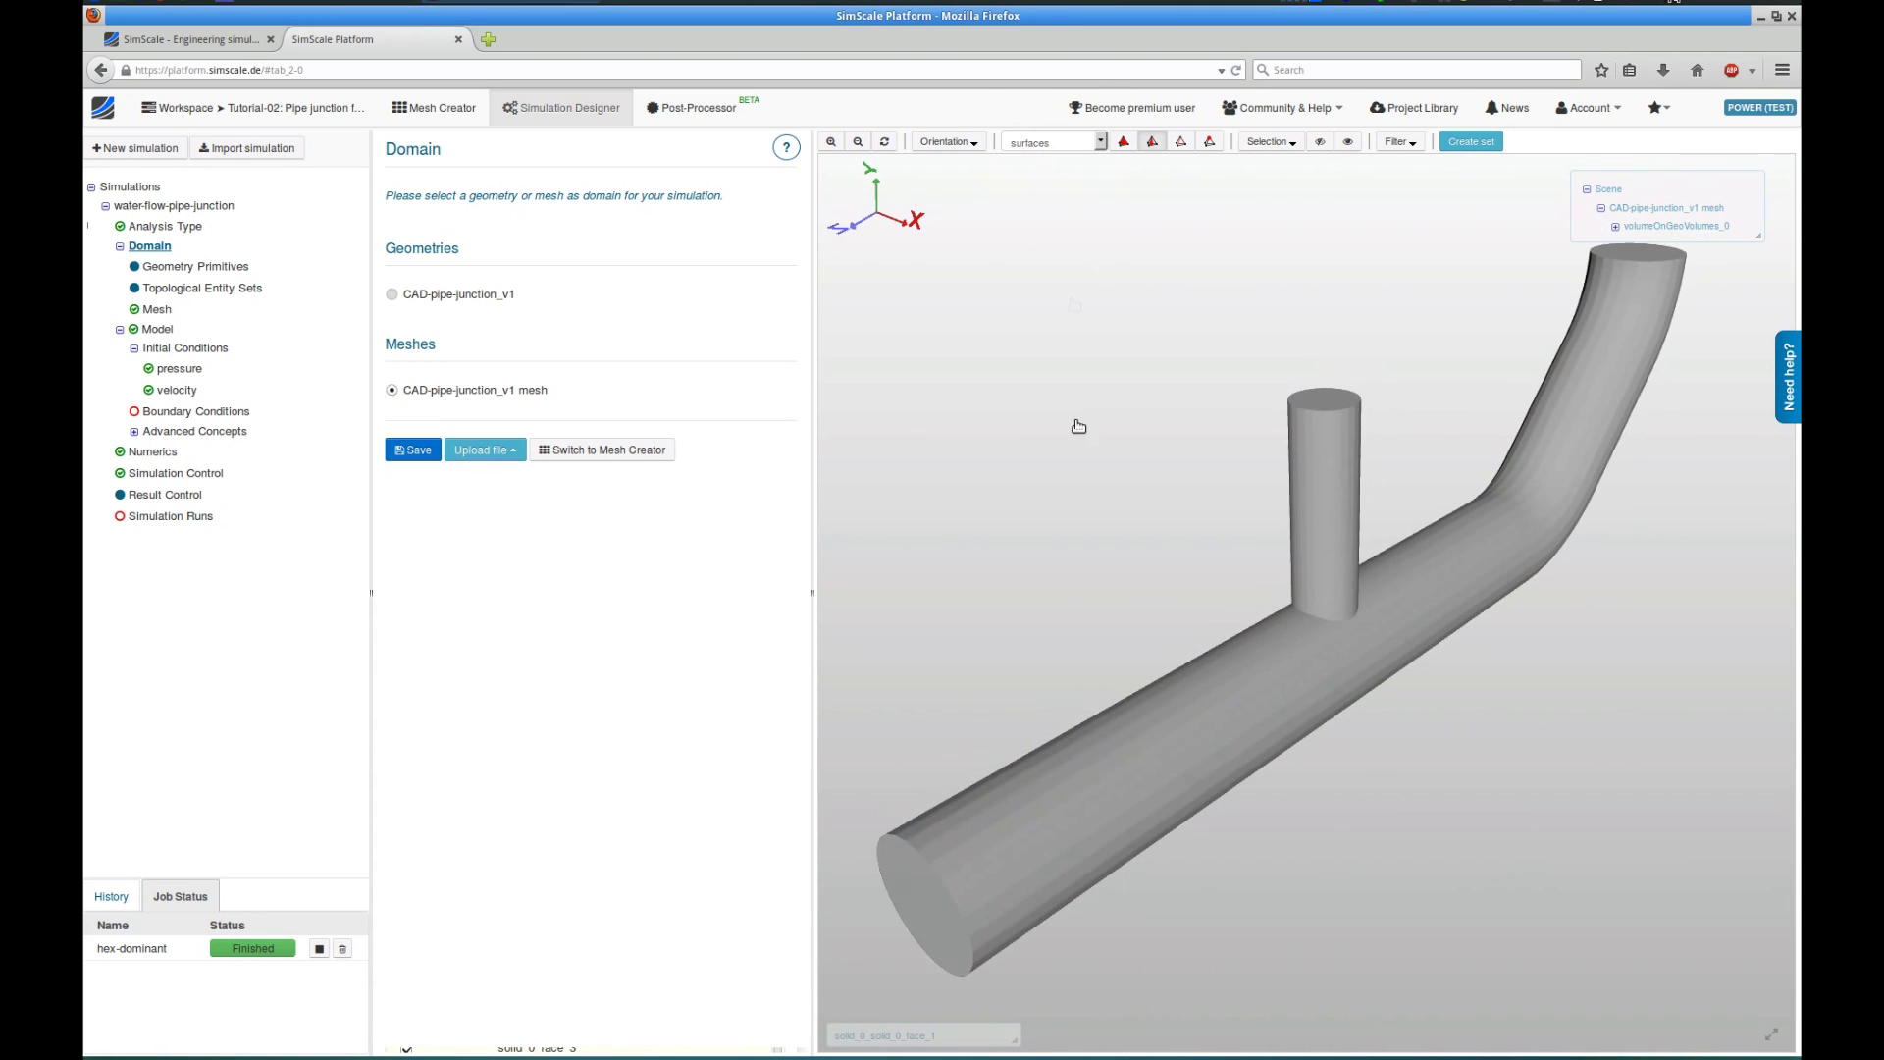
click(910, 879)
click(190, 289)
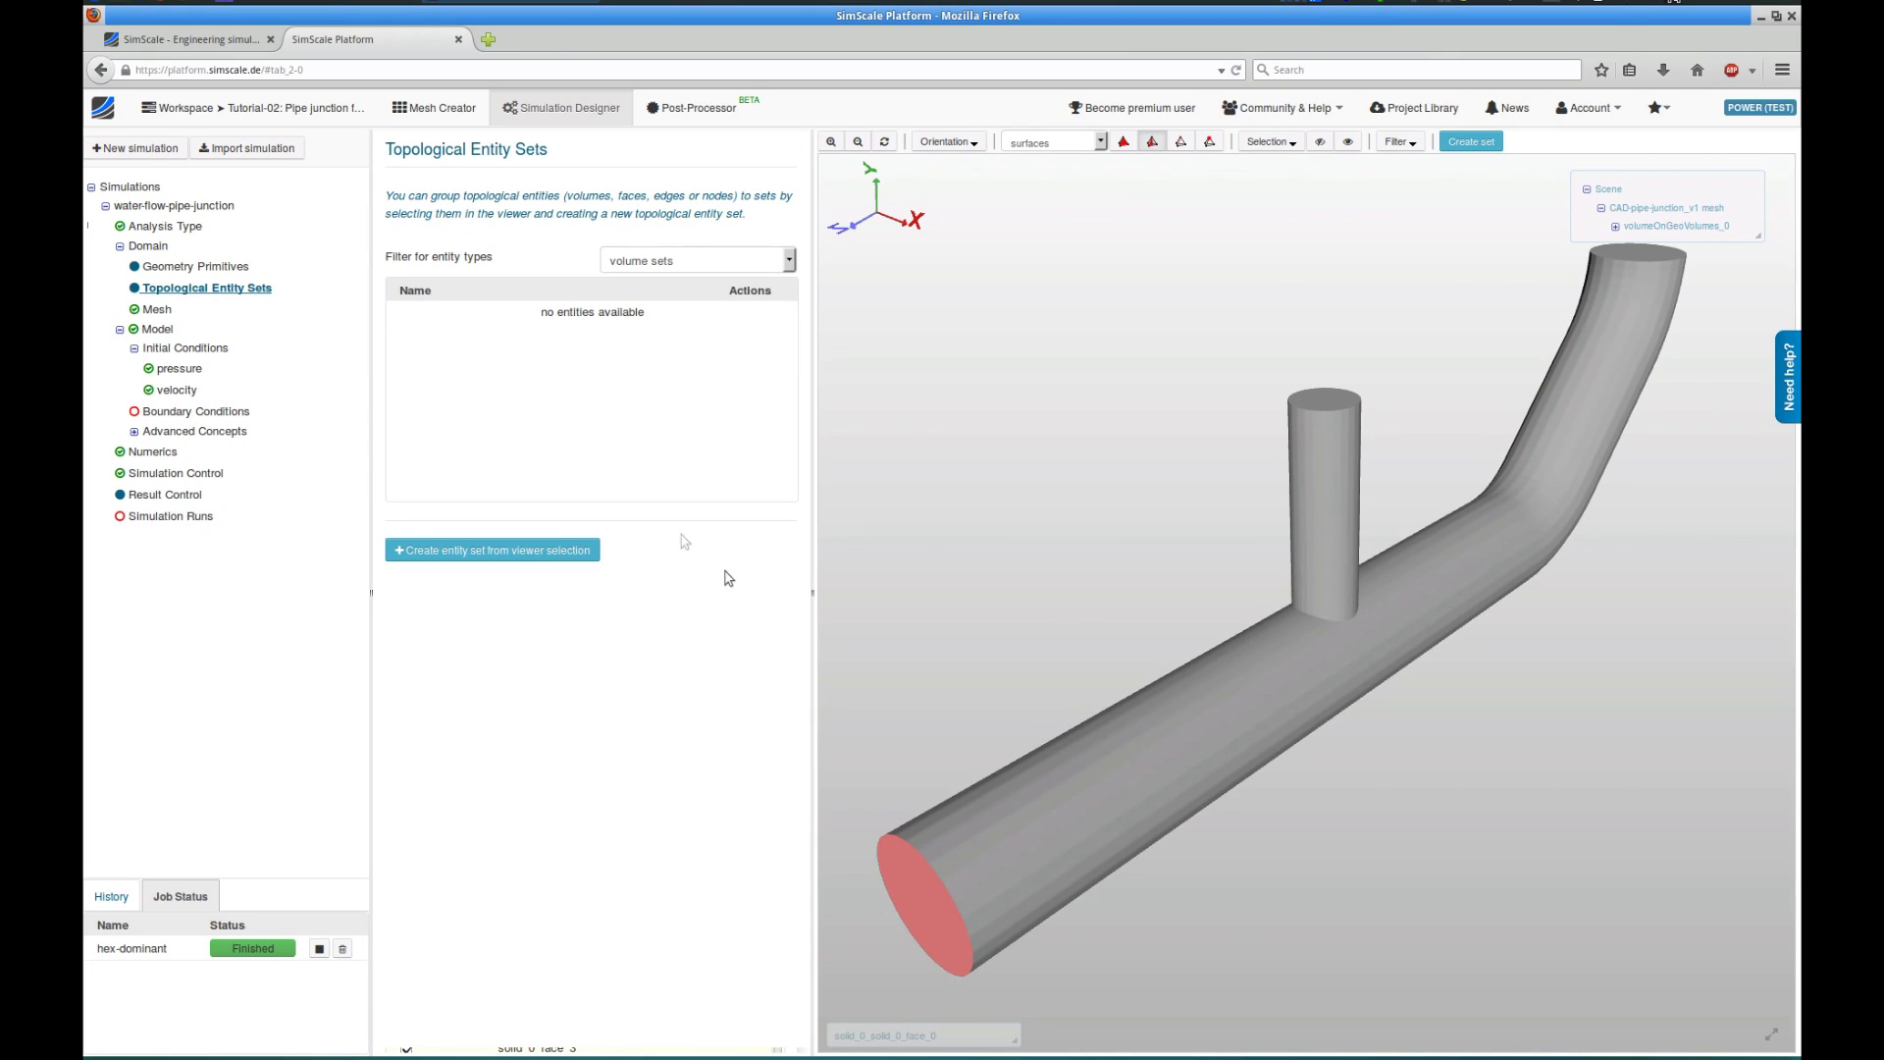
Create face sets pipe-inlet-1 and pipe-inlet-2 from the two inlet faces.
click(500, 552)
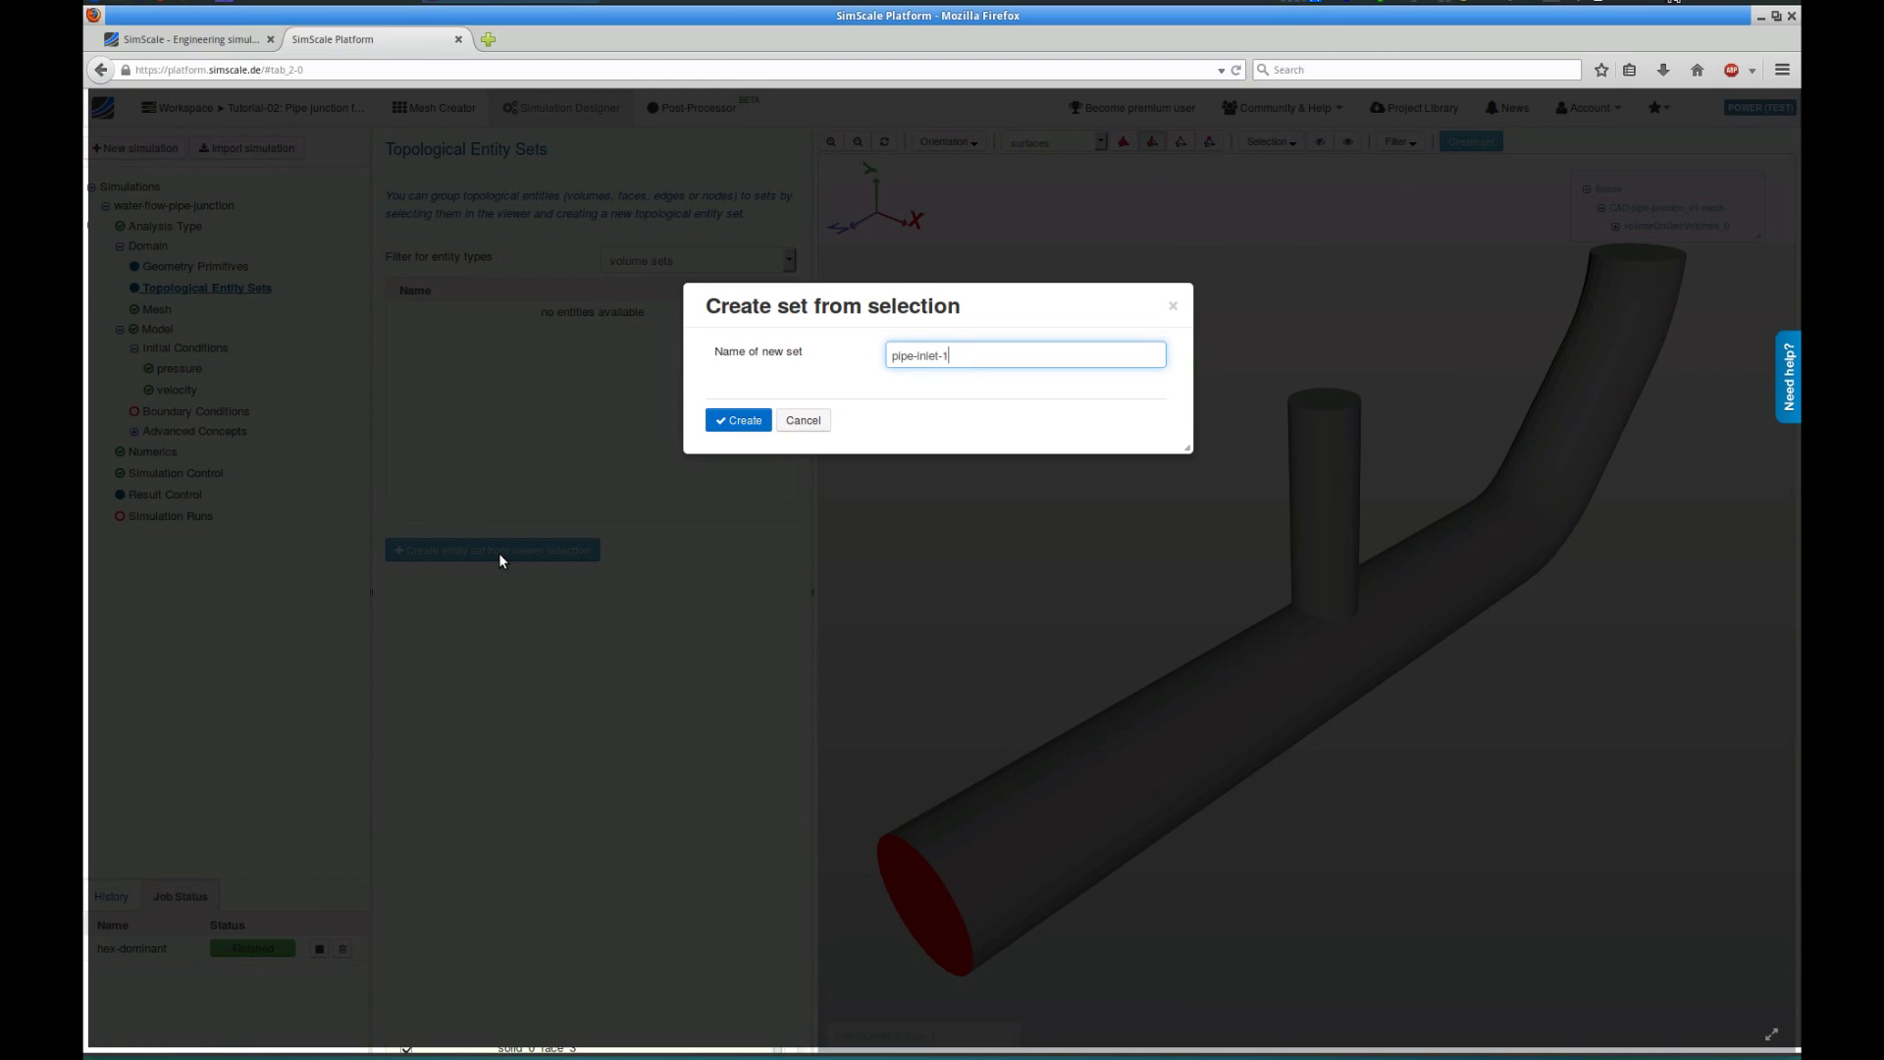
key(Return)
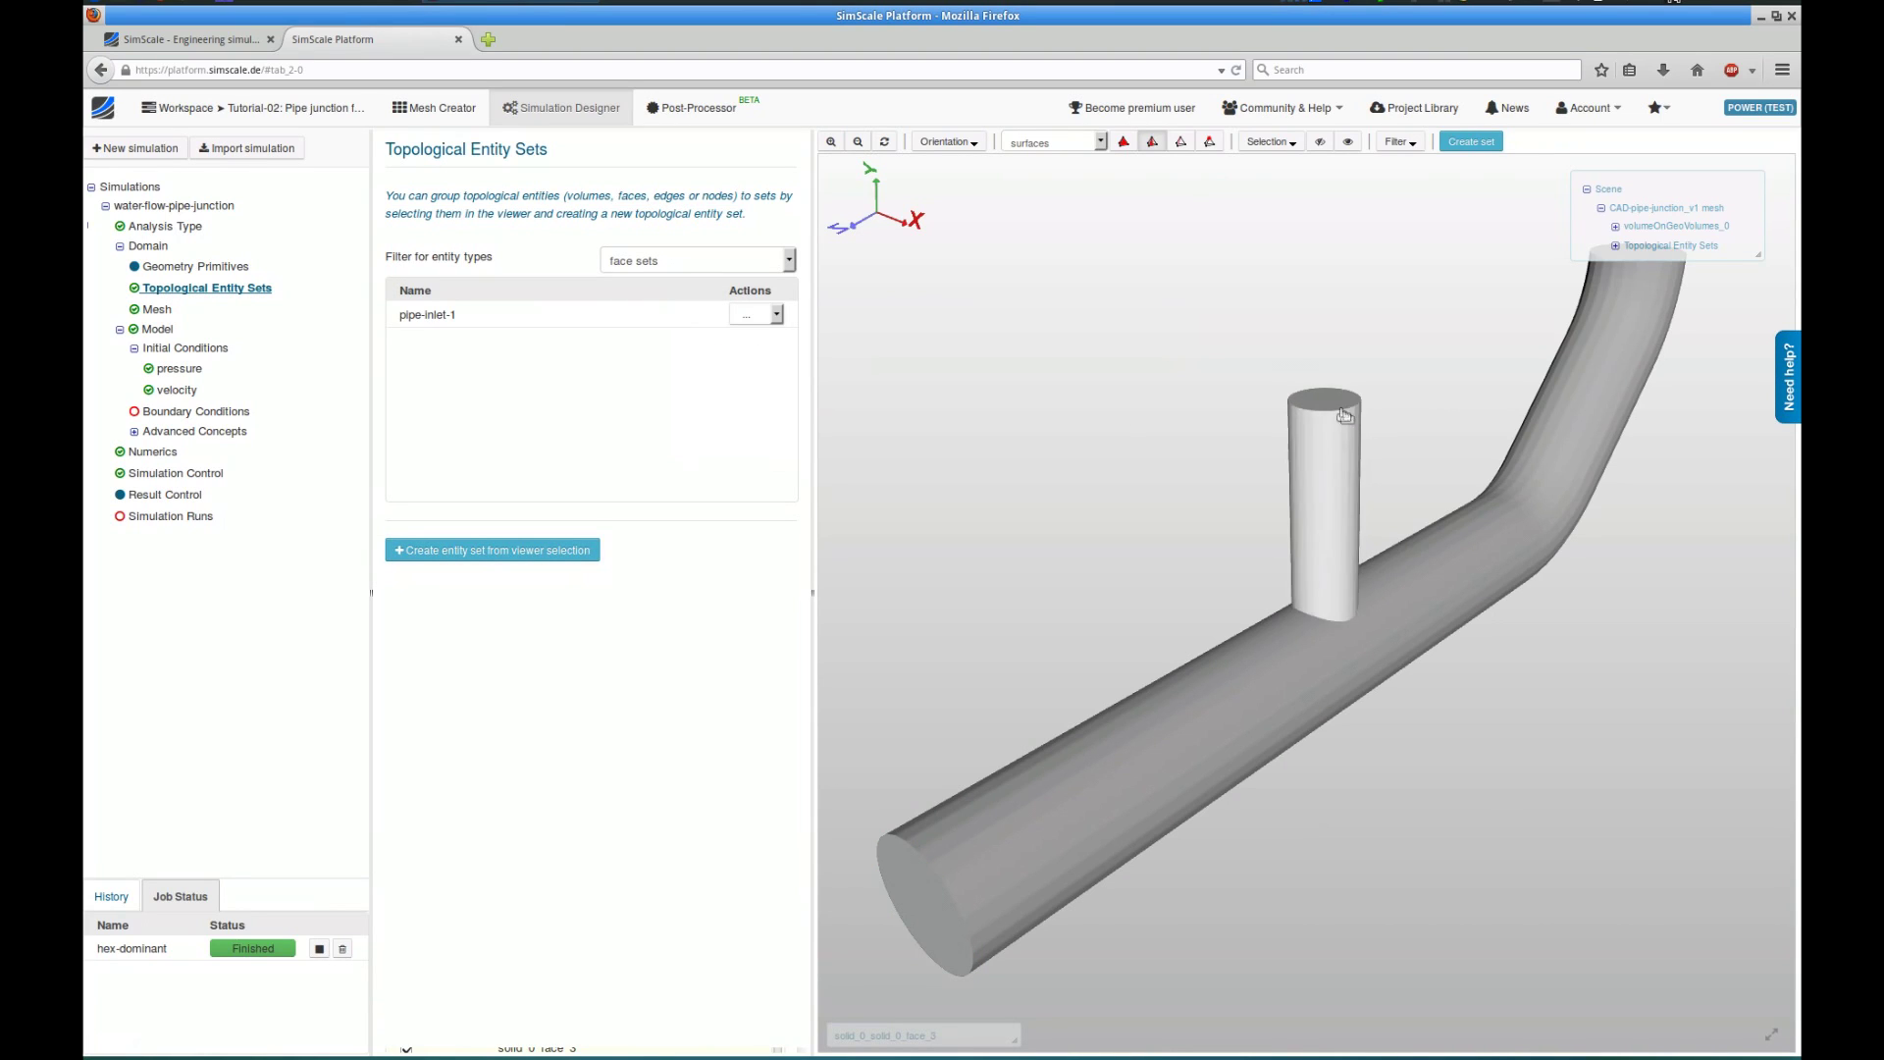
click(1335, 404)
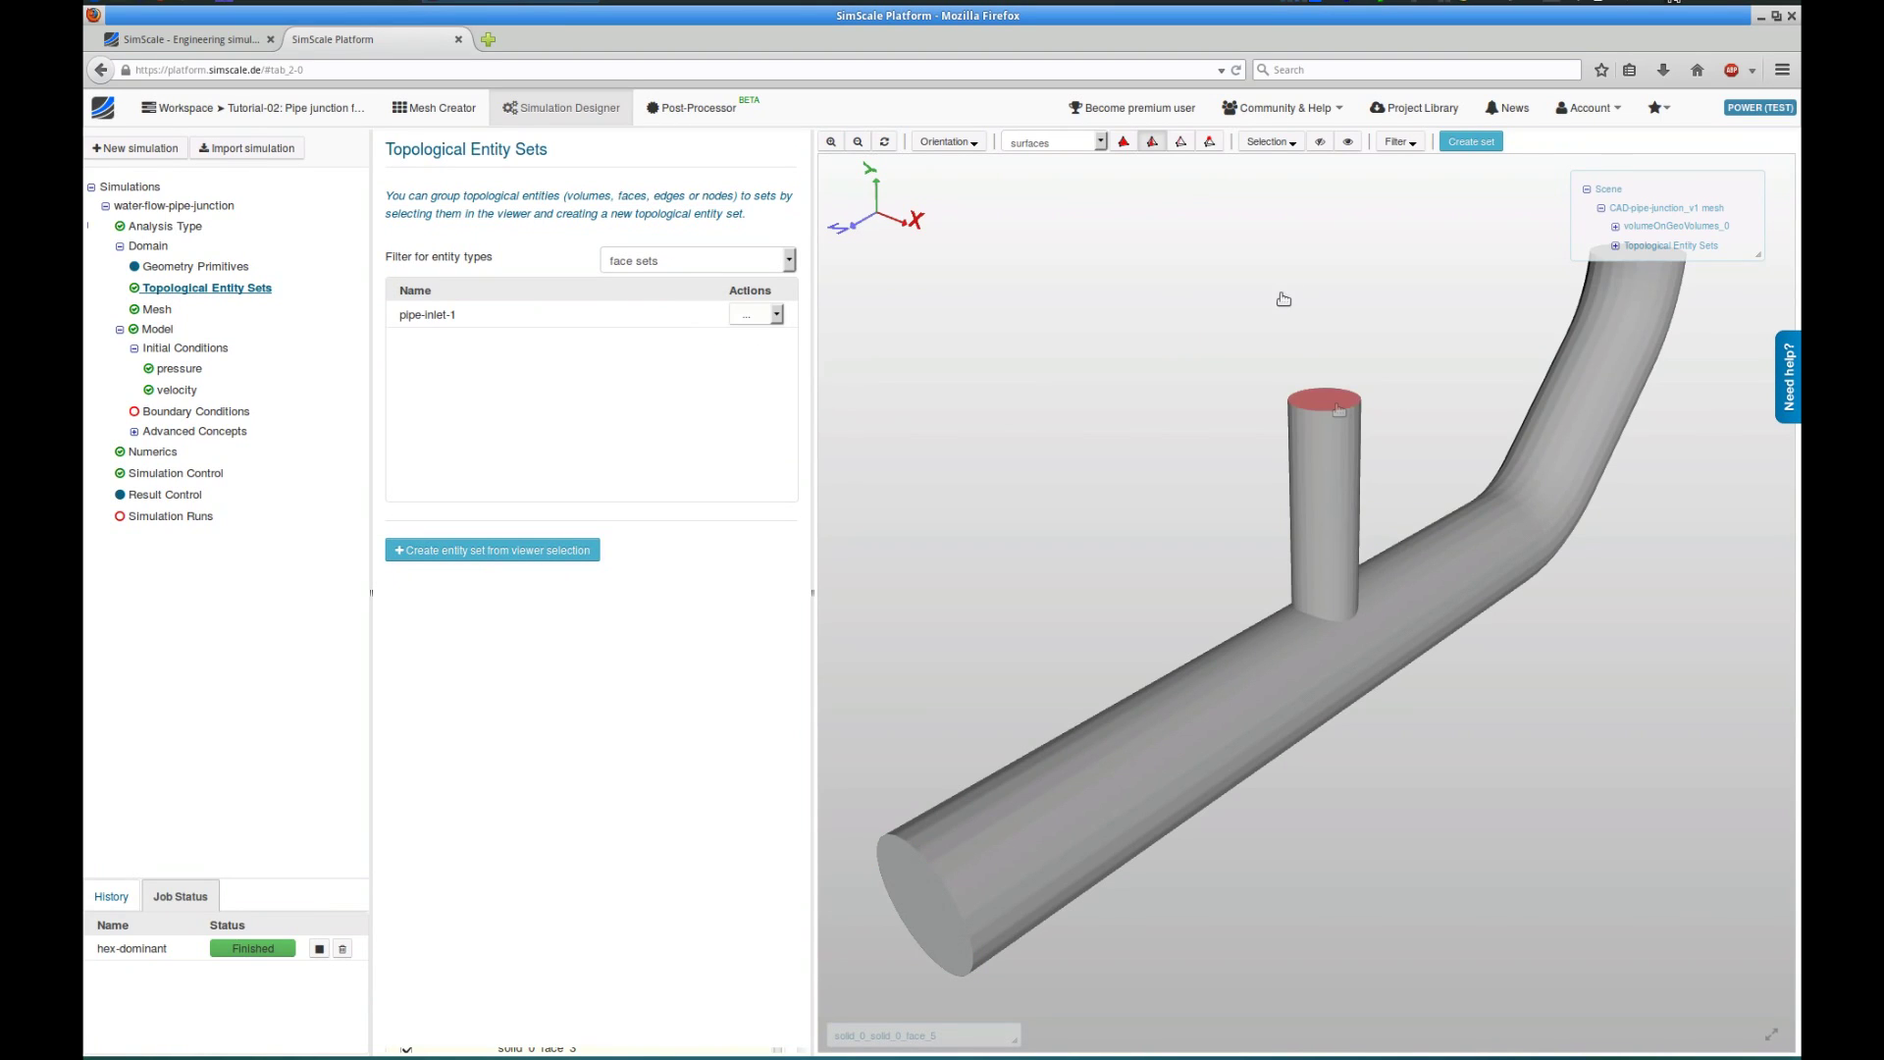
click(493, 547)
text(pipe-inlet)
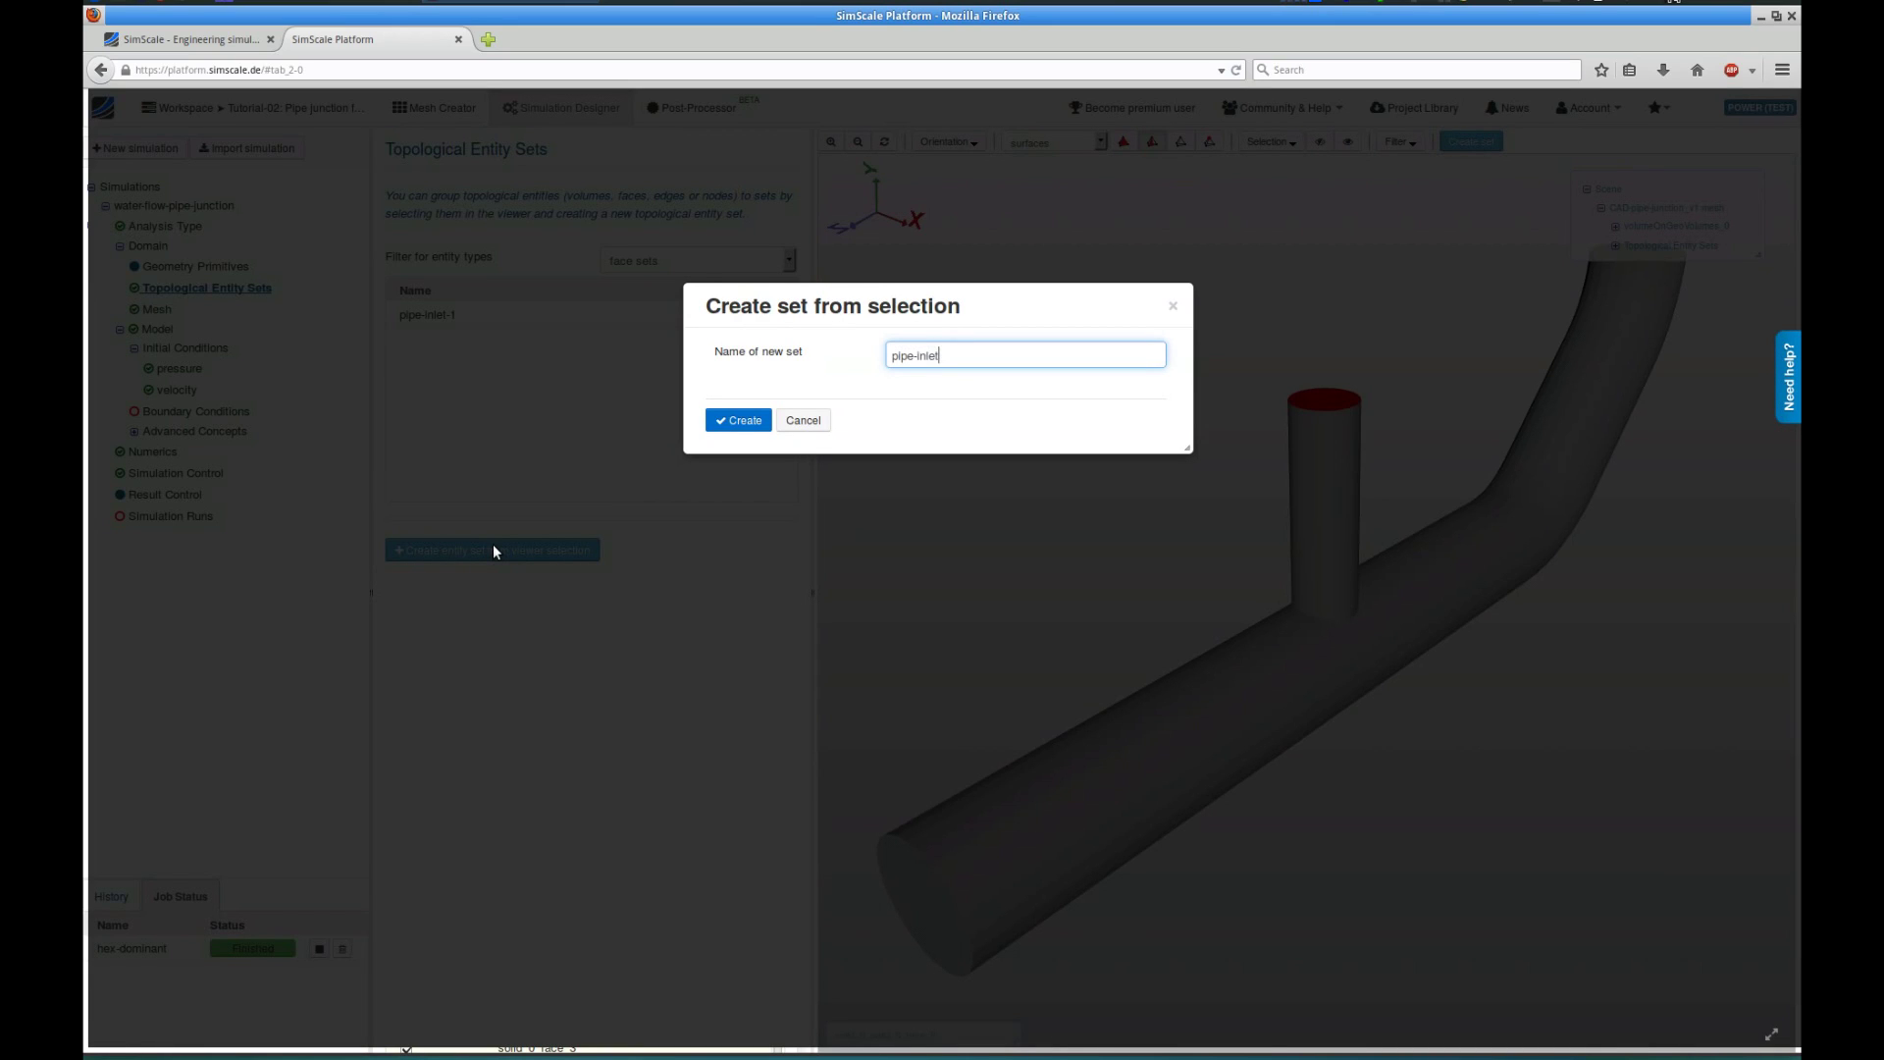
text(-2)
key(Return)
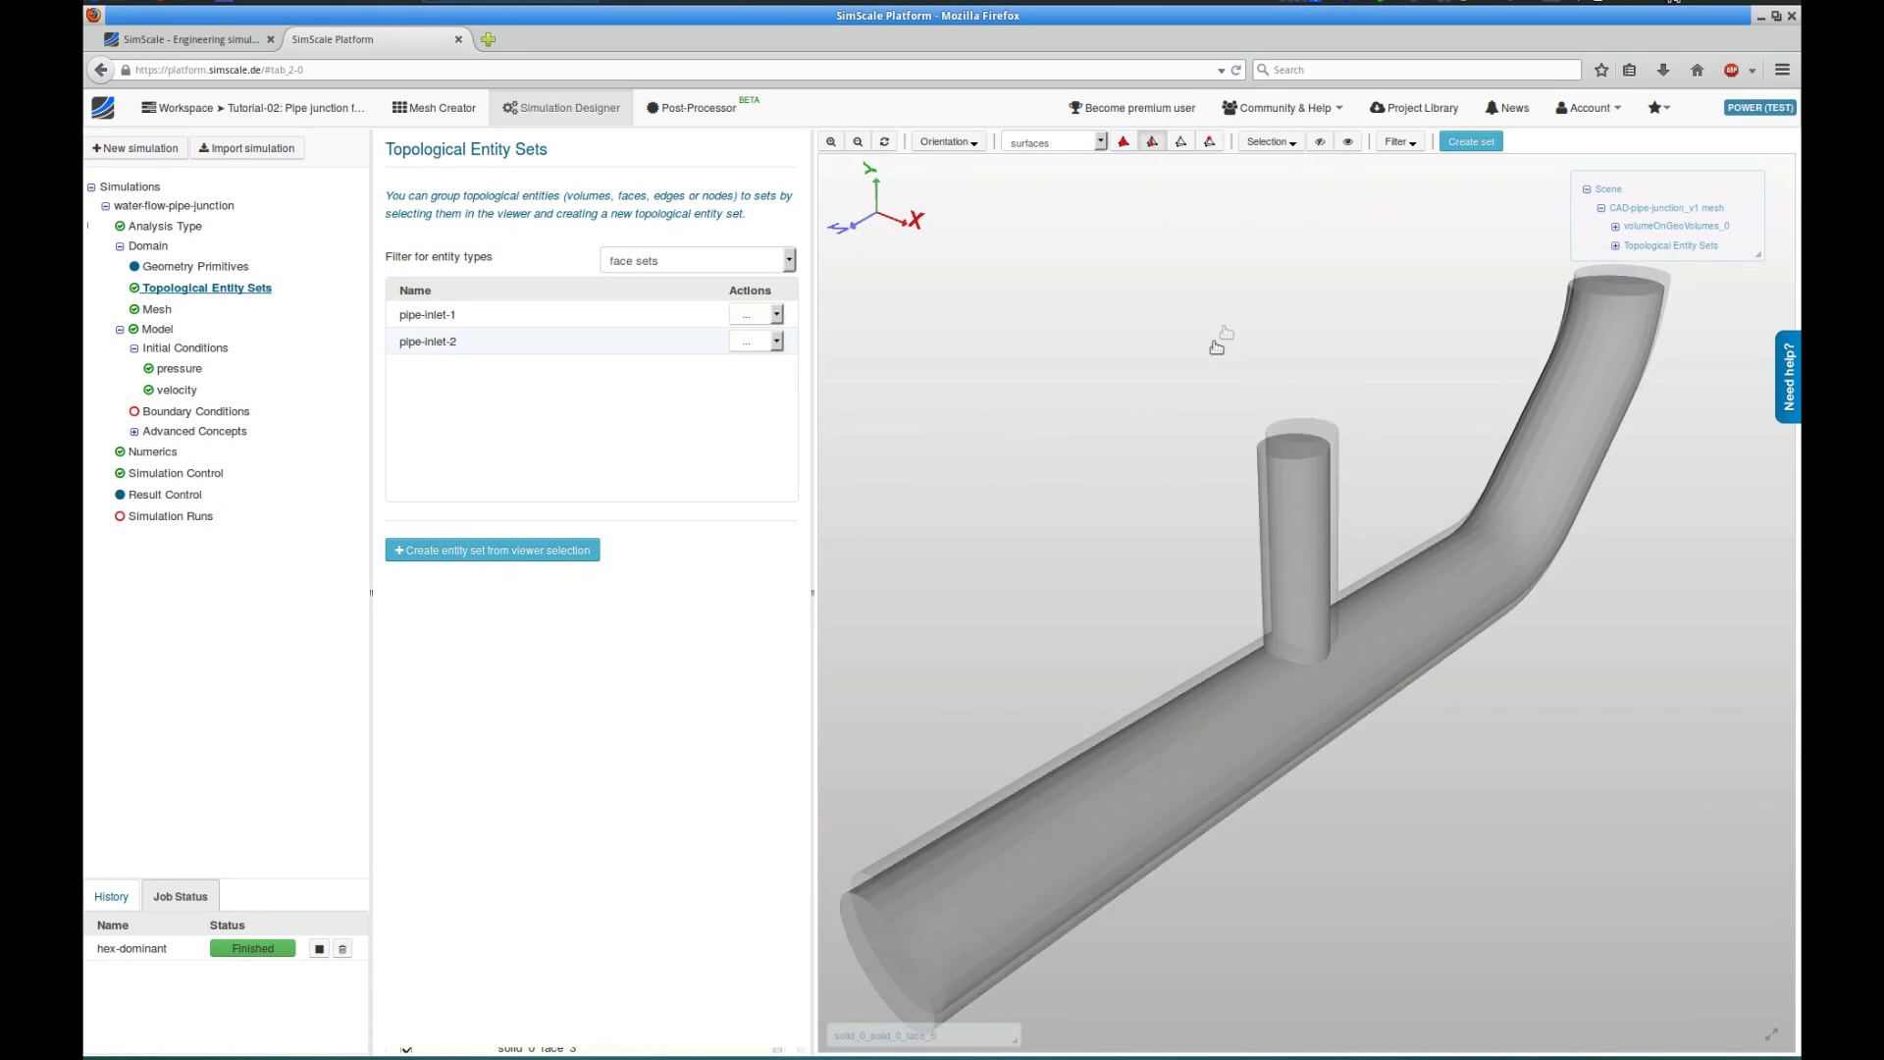
Create a pipe-outlet face set from the upper outlet's end face.
click(1587, 336)
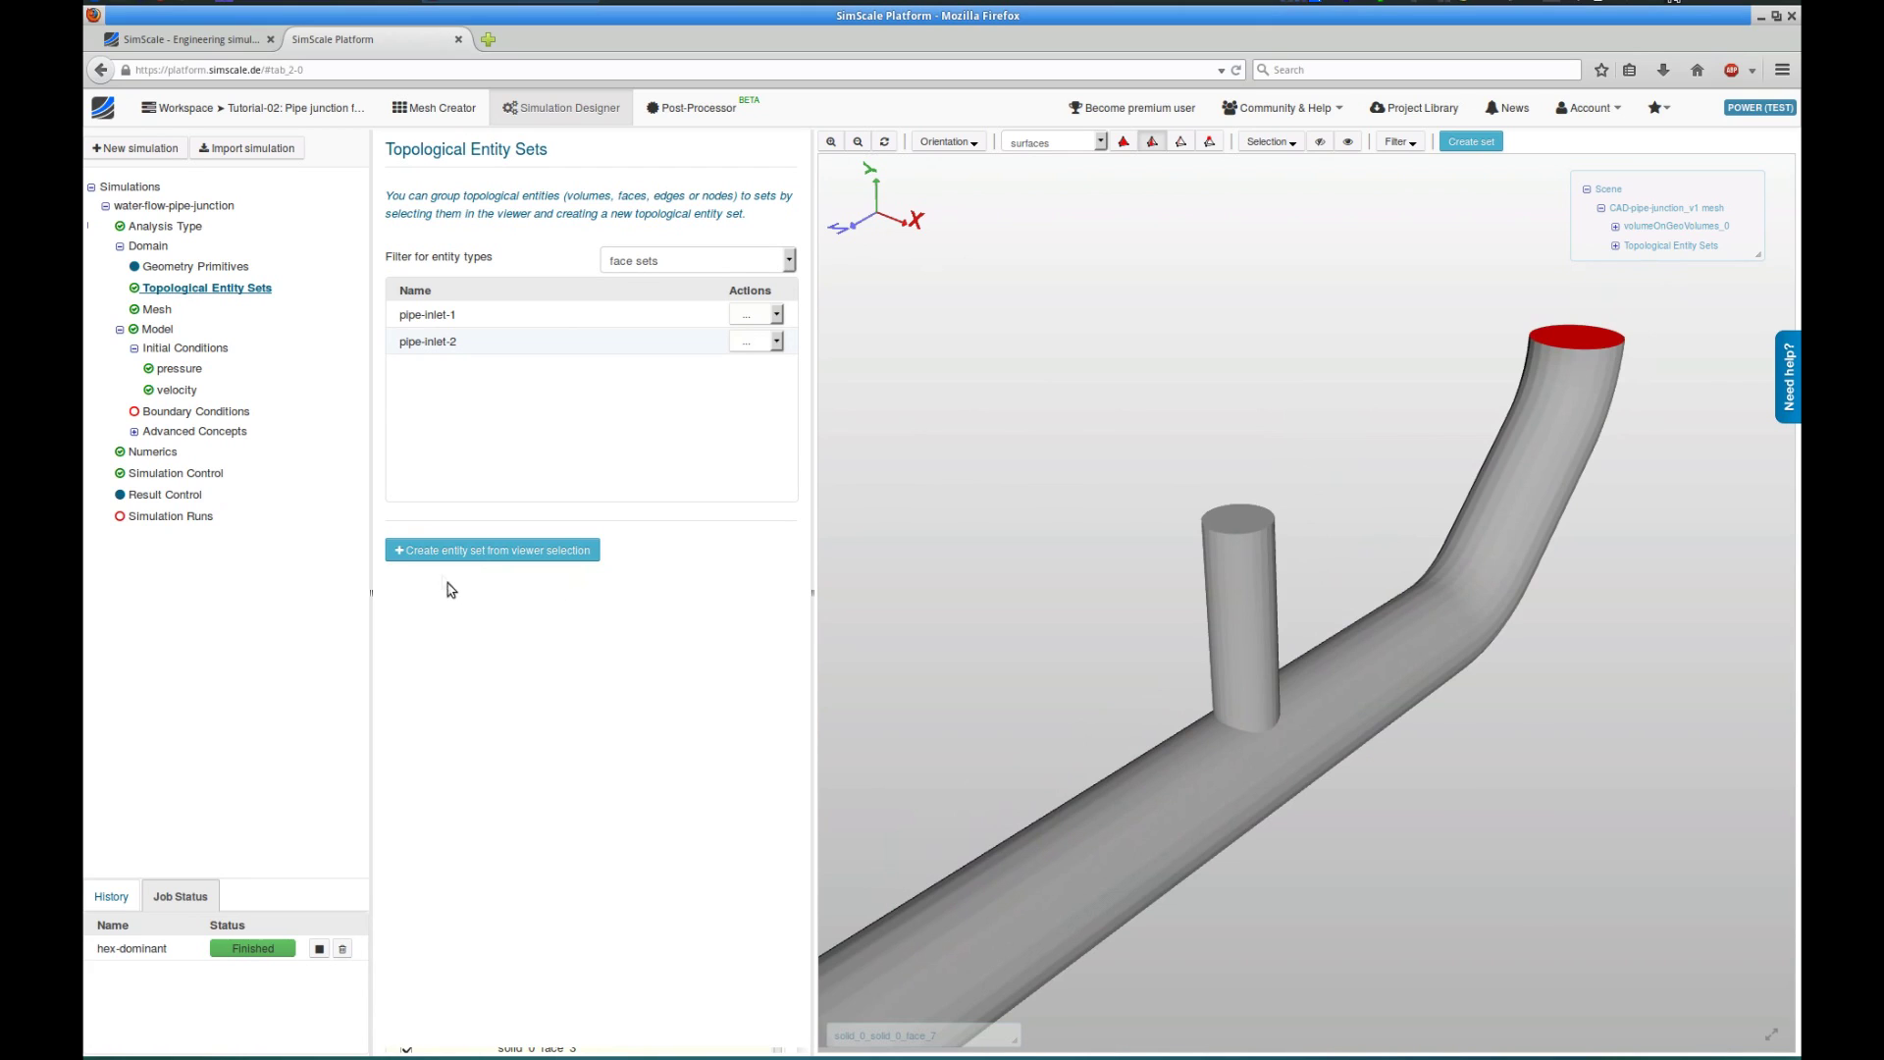
click(450, 548)
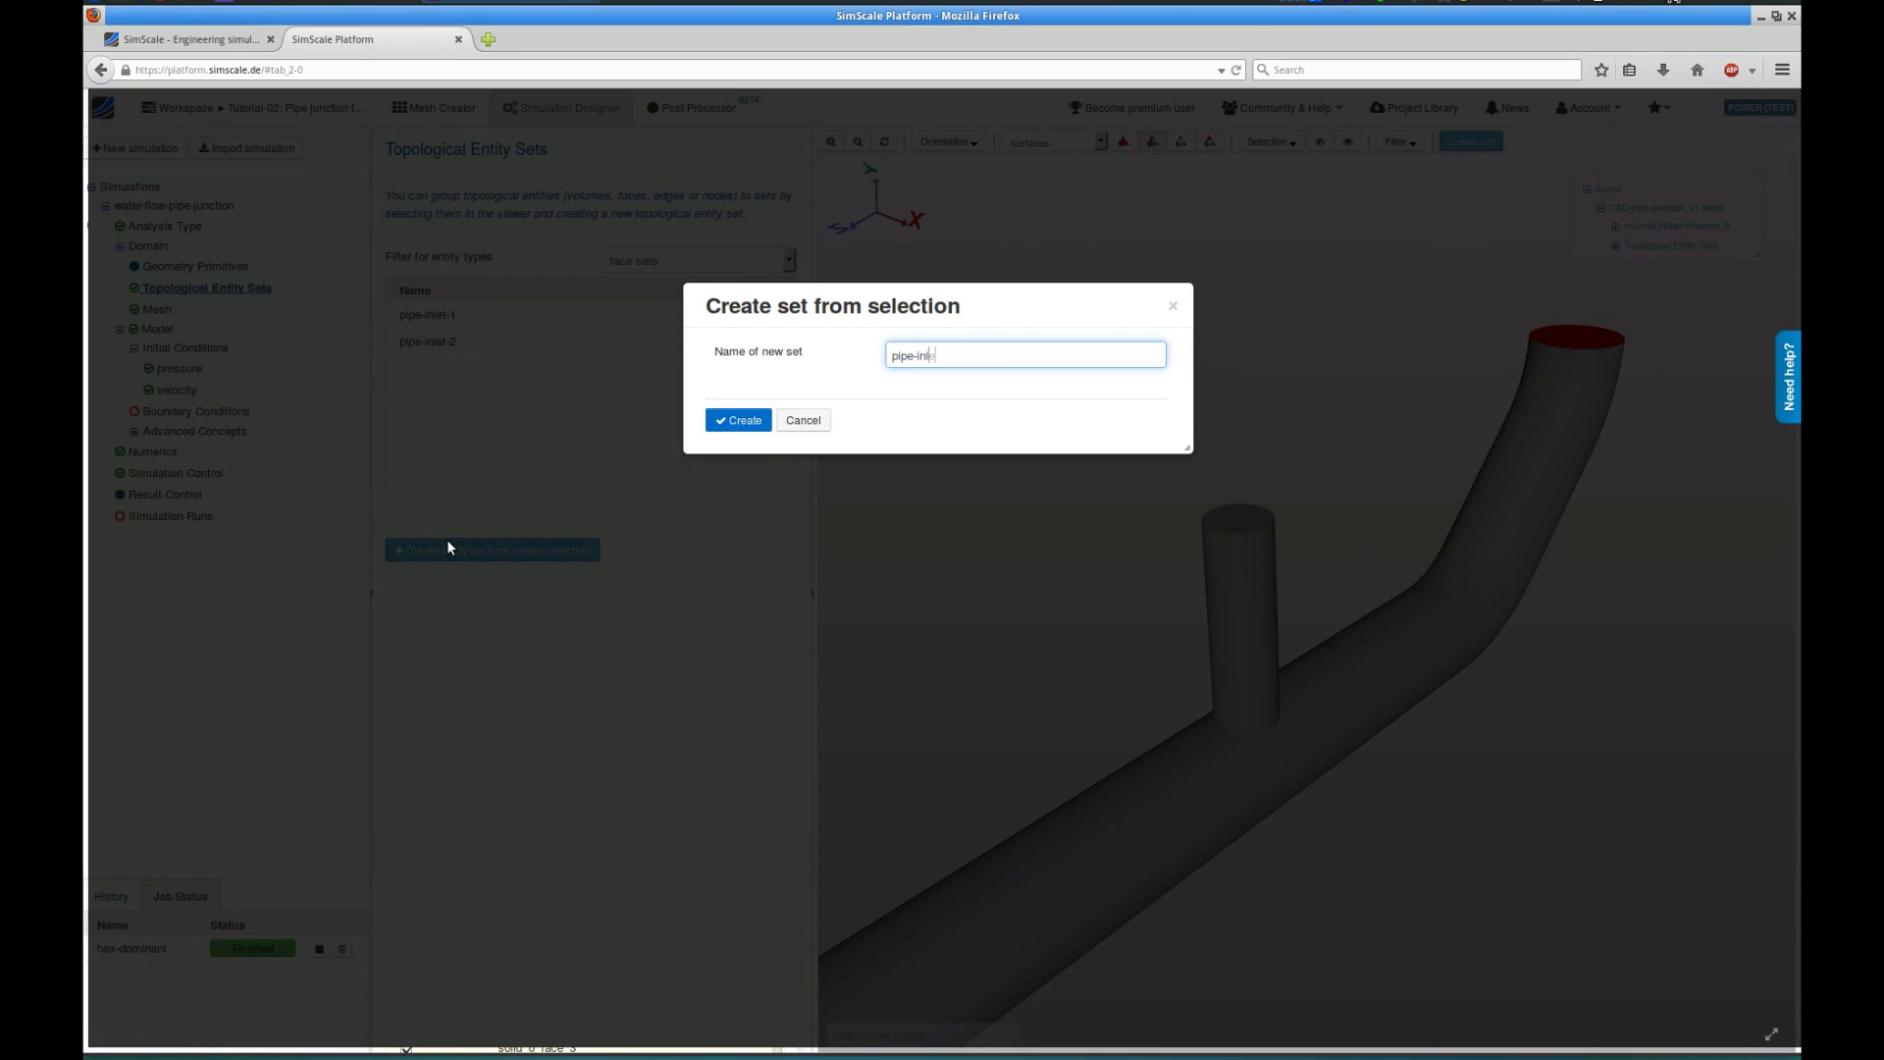
text(pipe-outlet)
key(Return)
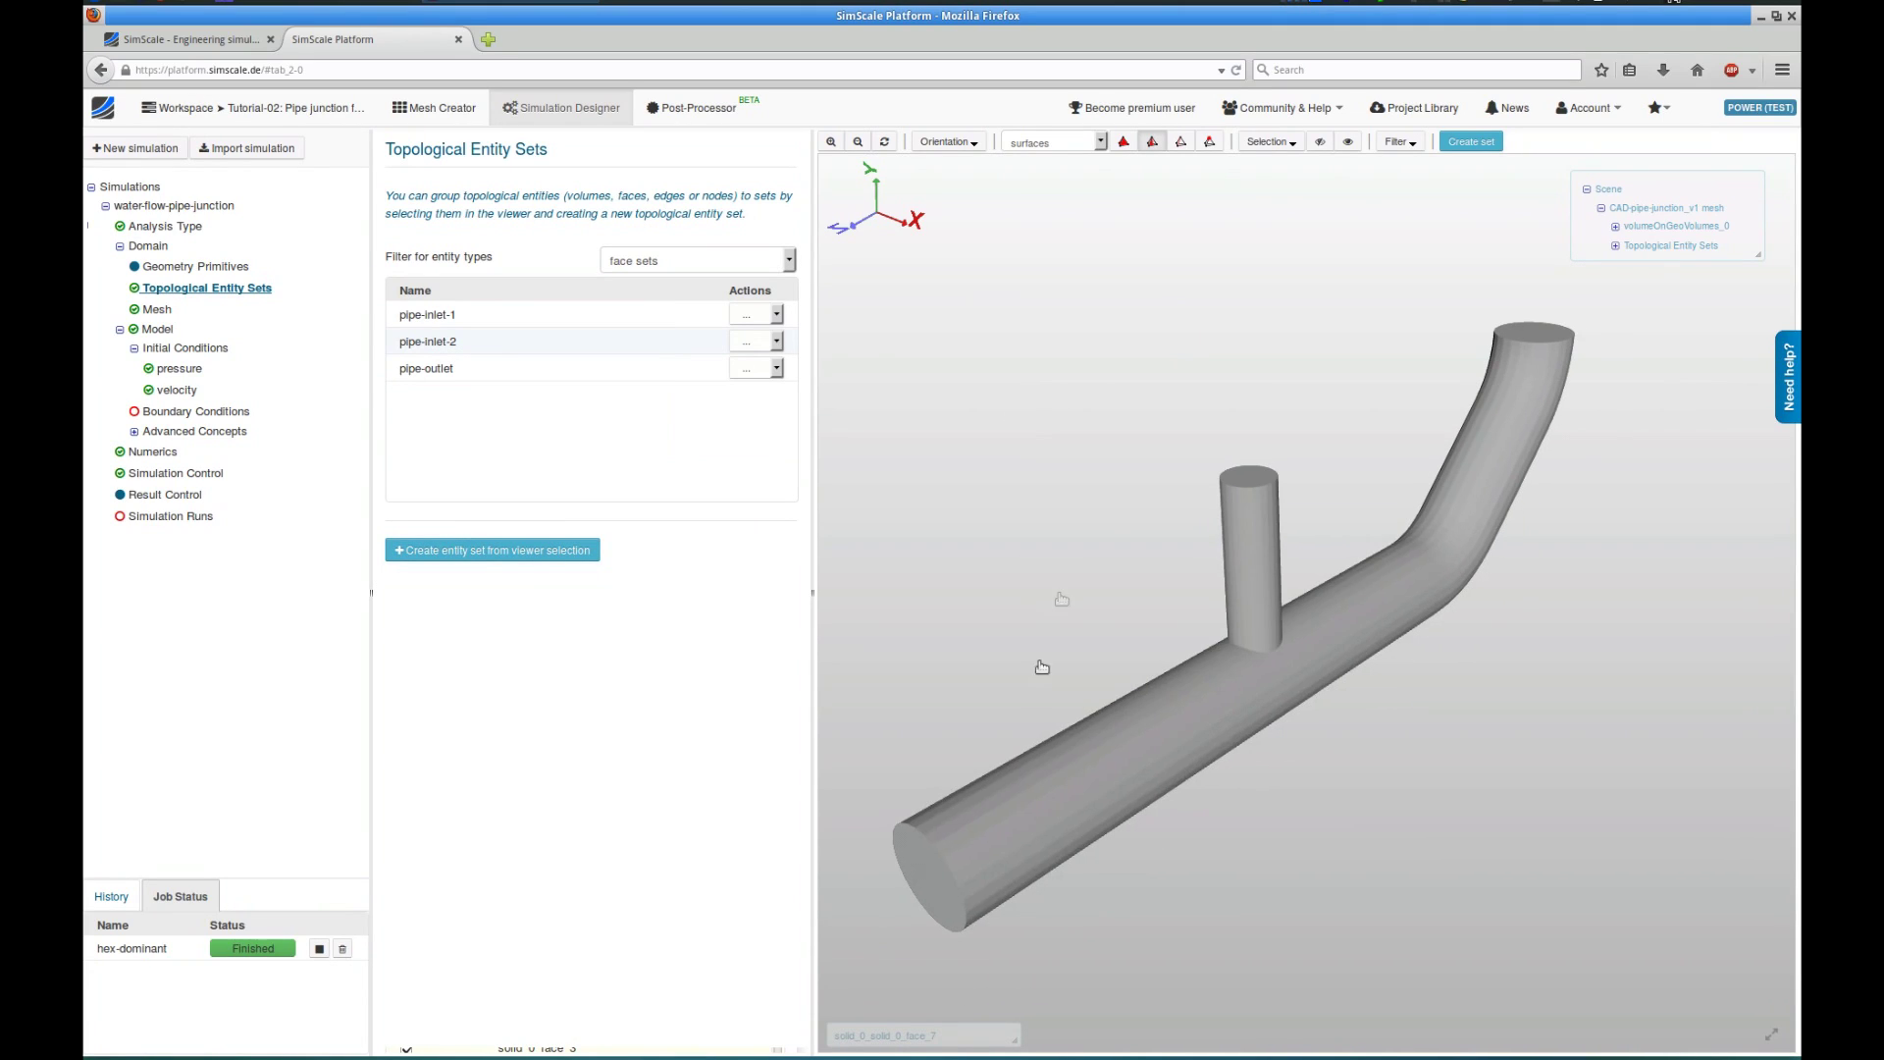
Group the four pipe wall surfaces into a pipe-walls face set.
click(1085, 756)
click(1248, 569)
click(1483, 547)
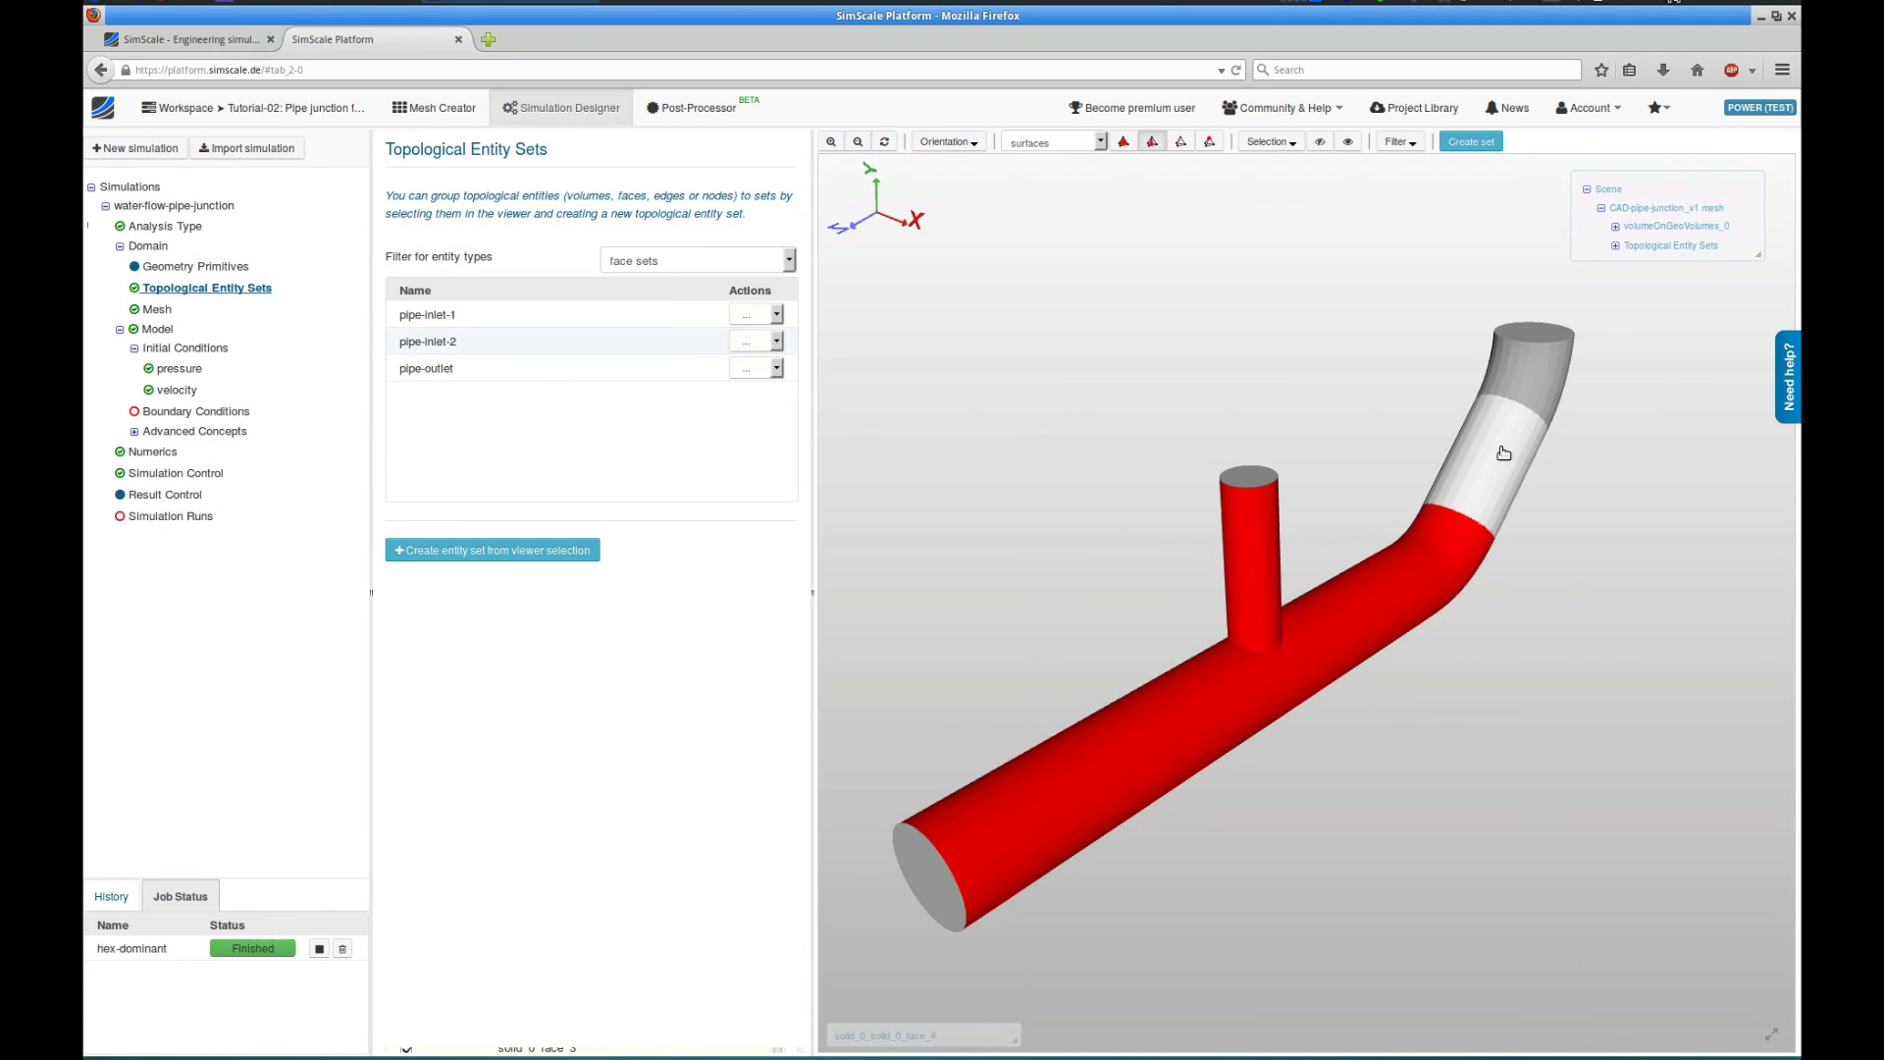
click(1521, 417)
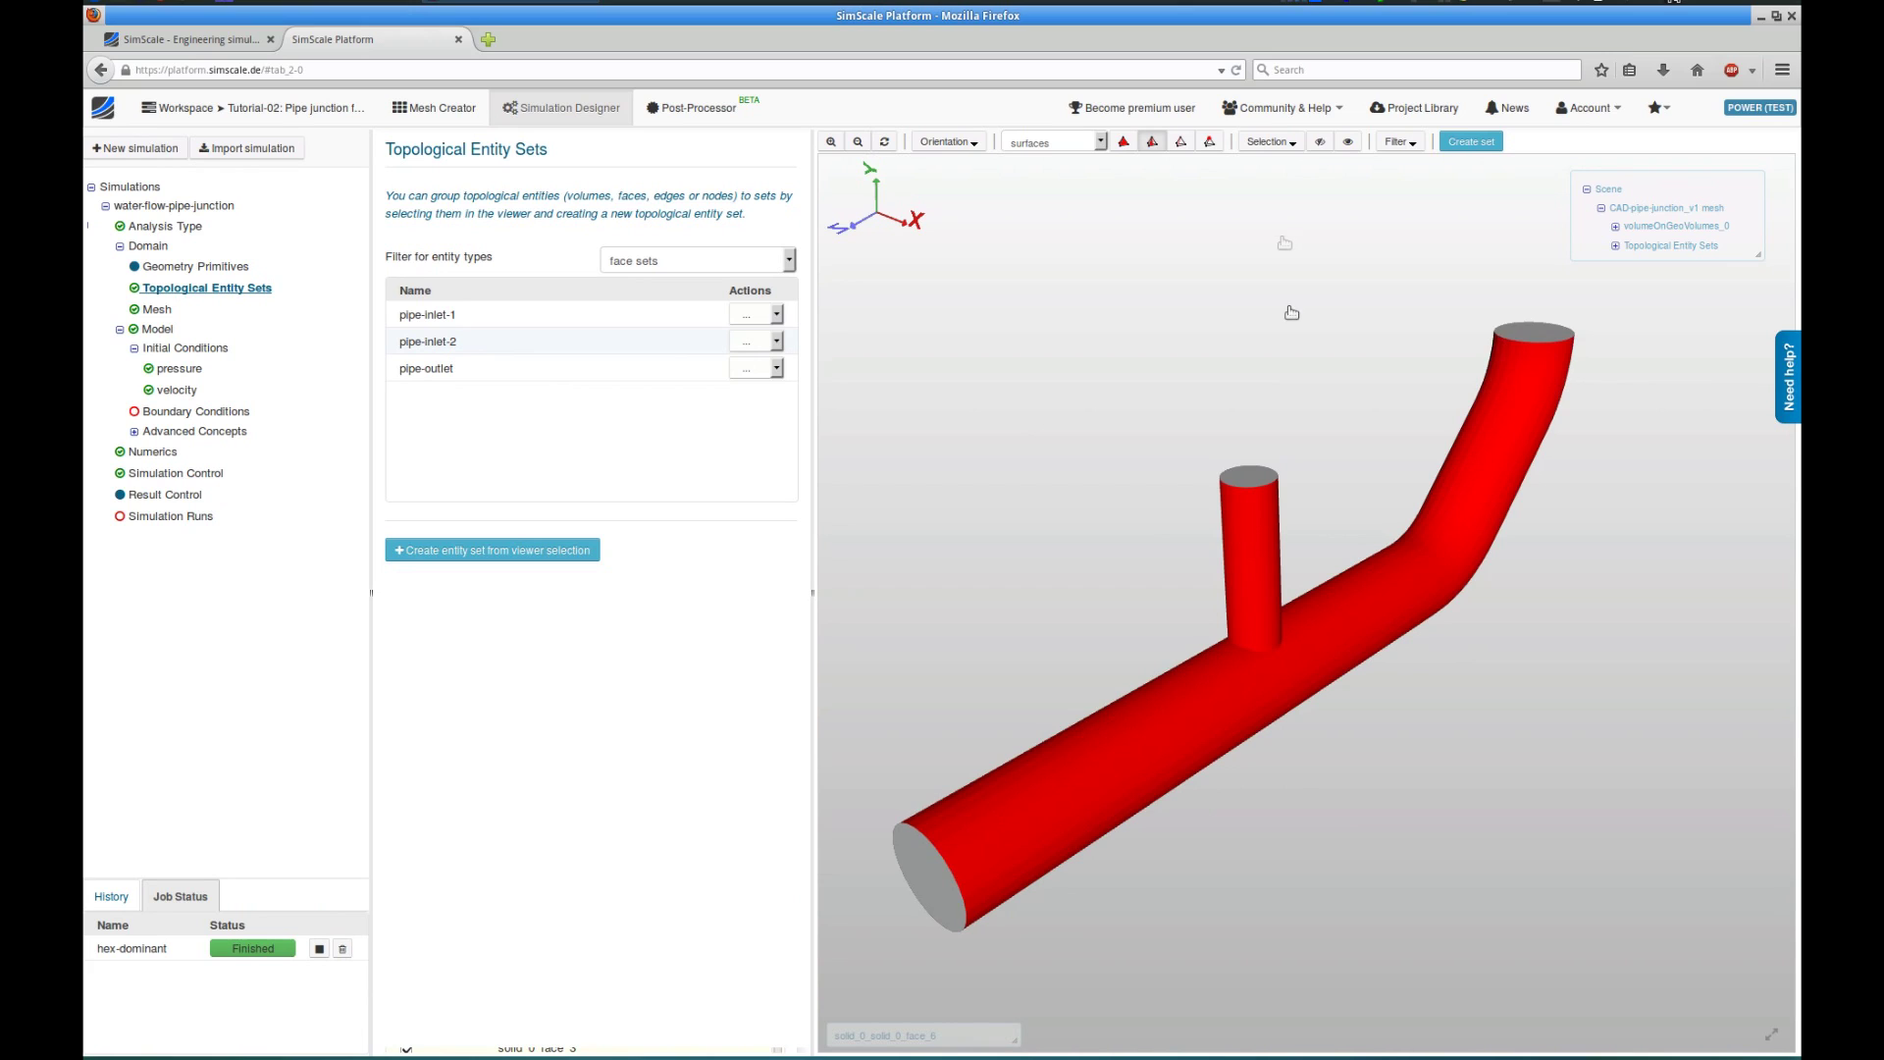
click(522, 553)
text(pipe-)
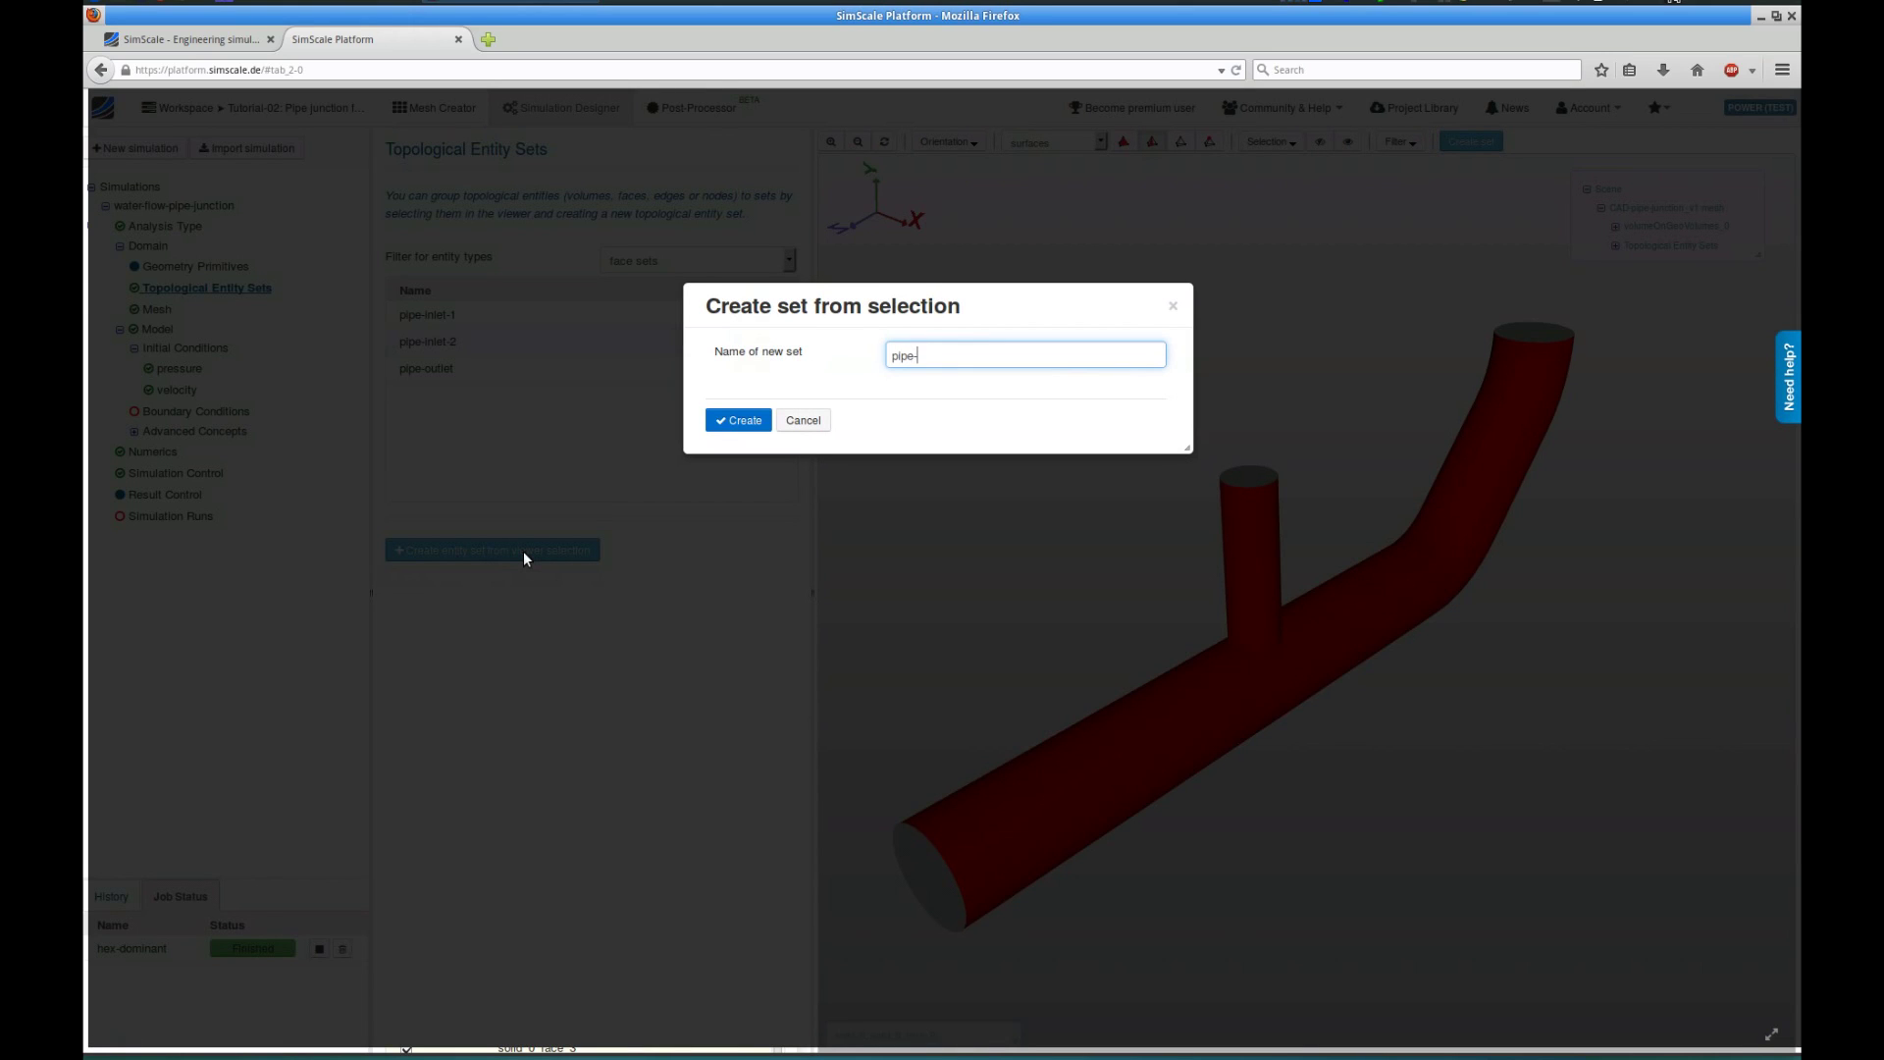
text(walls)
key(Return)
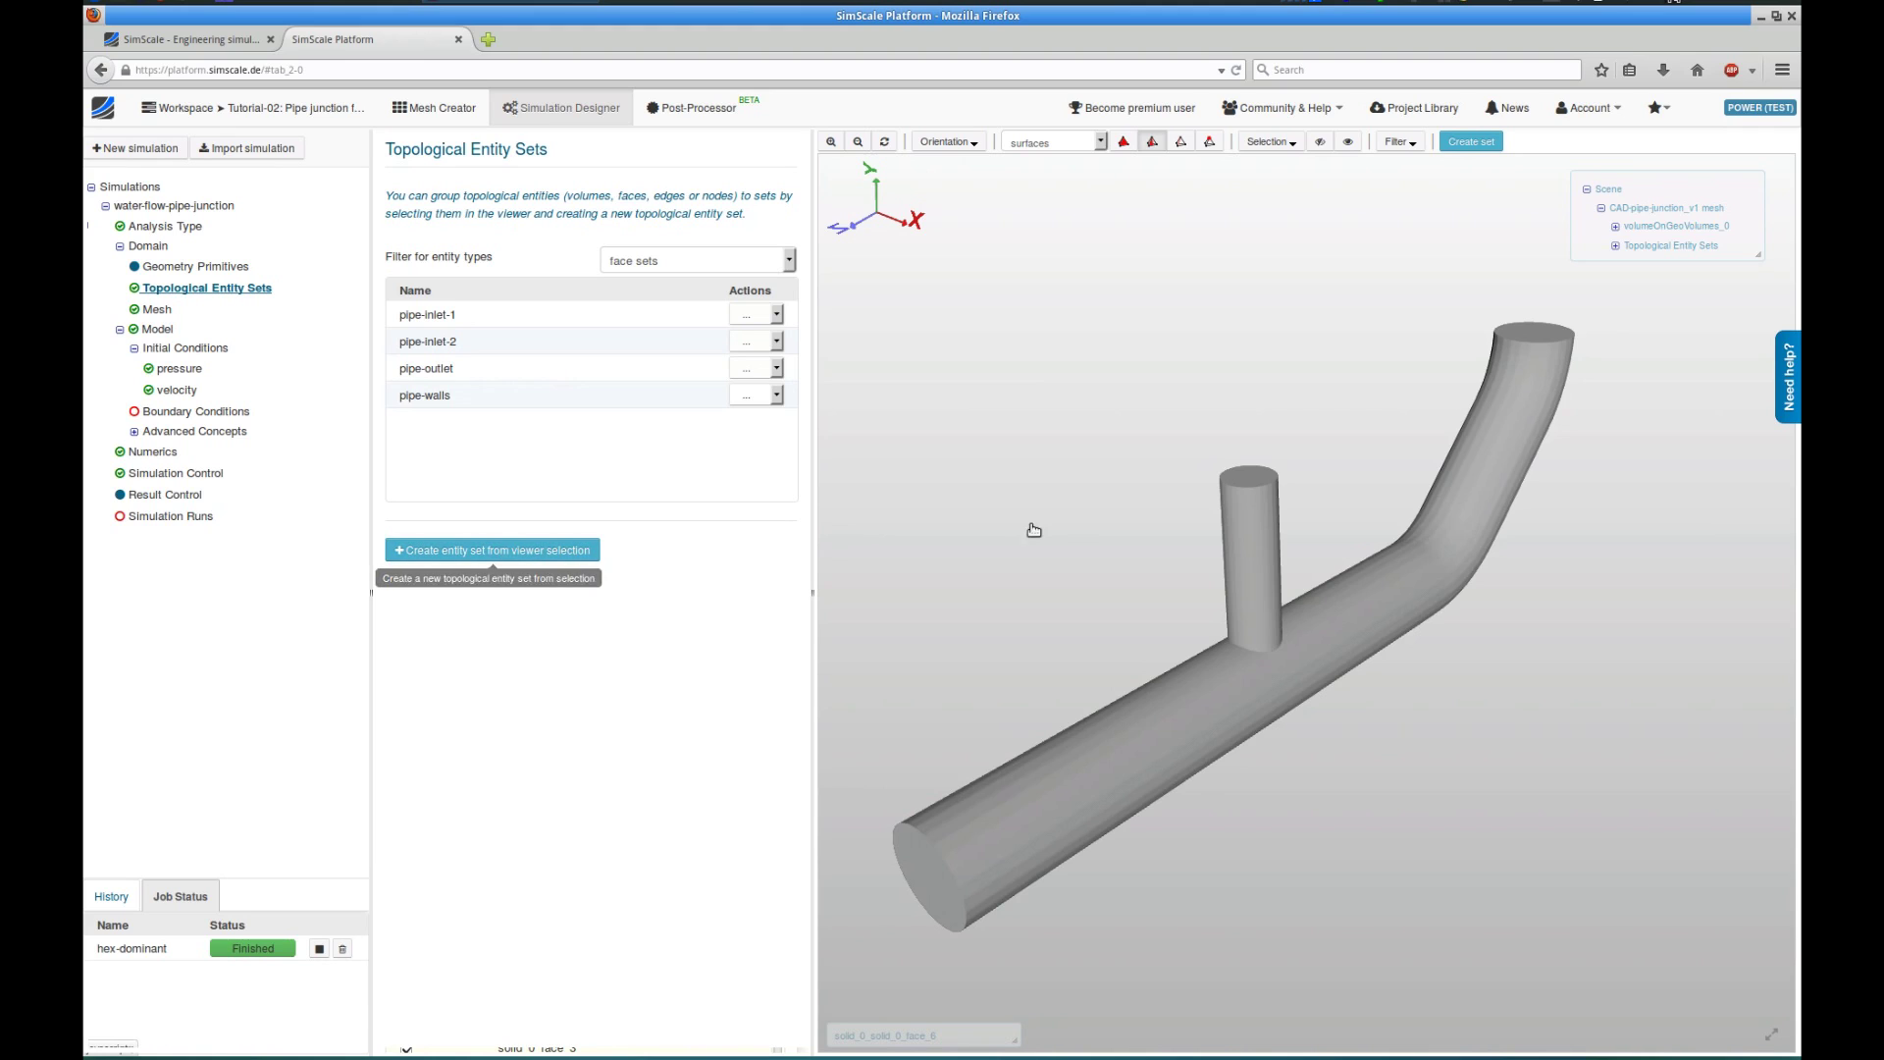
drag(1085, 533, 1010, 597)
Replace the model's kinematic viscosity with 1.004e-6 m²/s and save it.
click(159, 310)
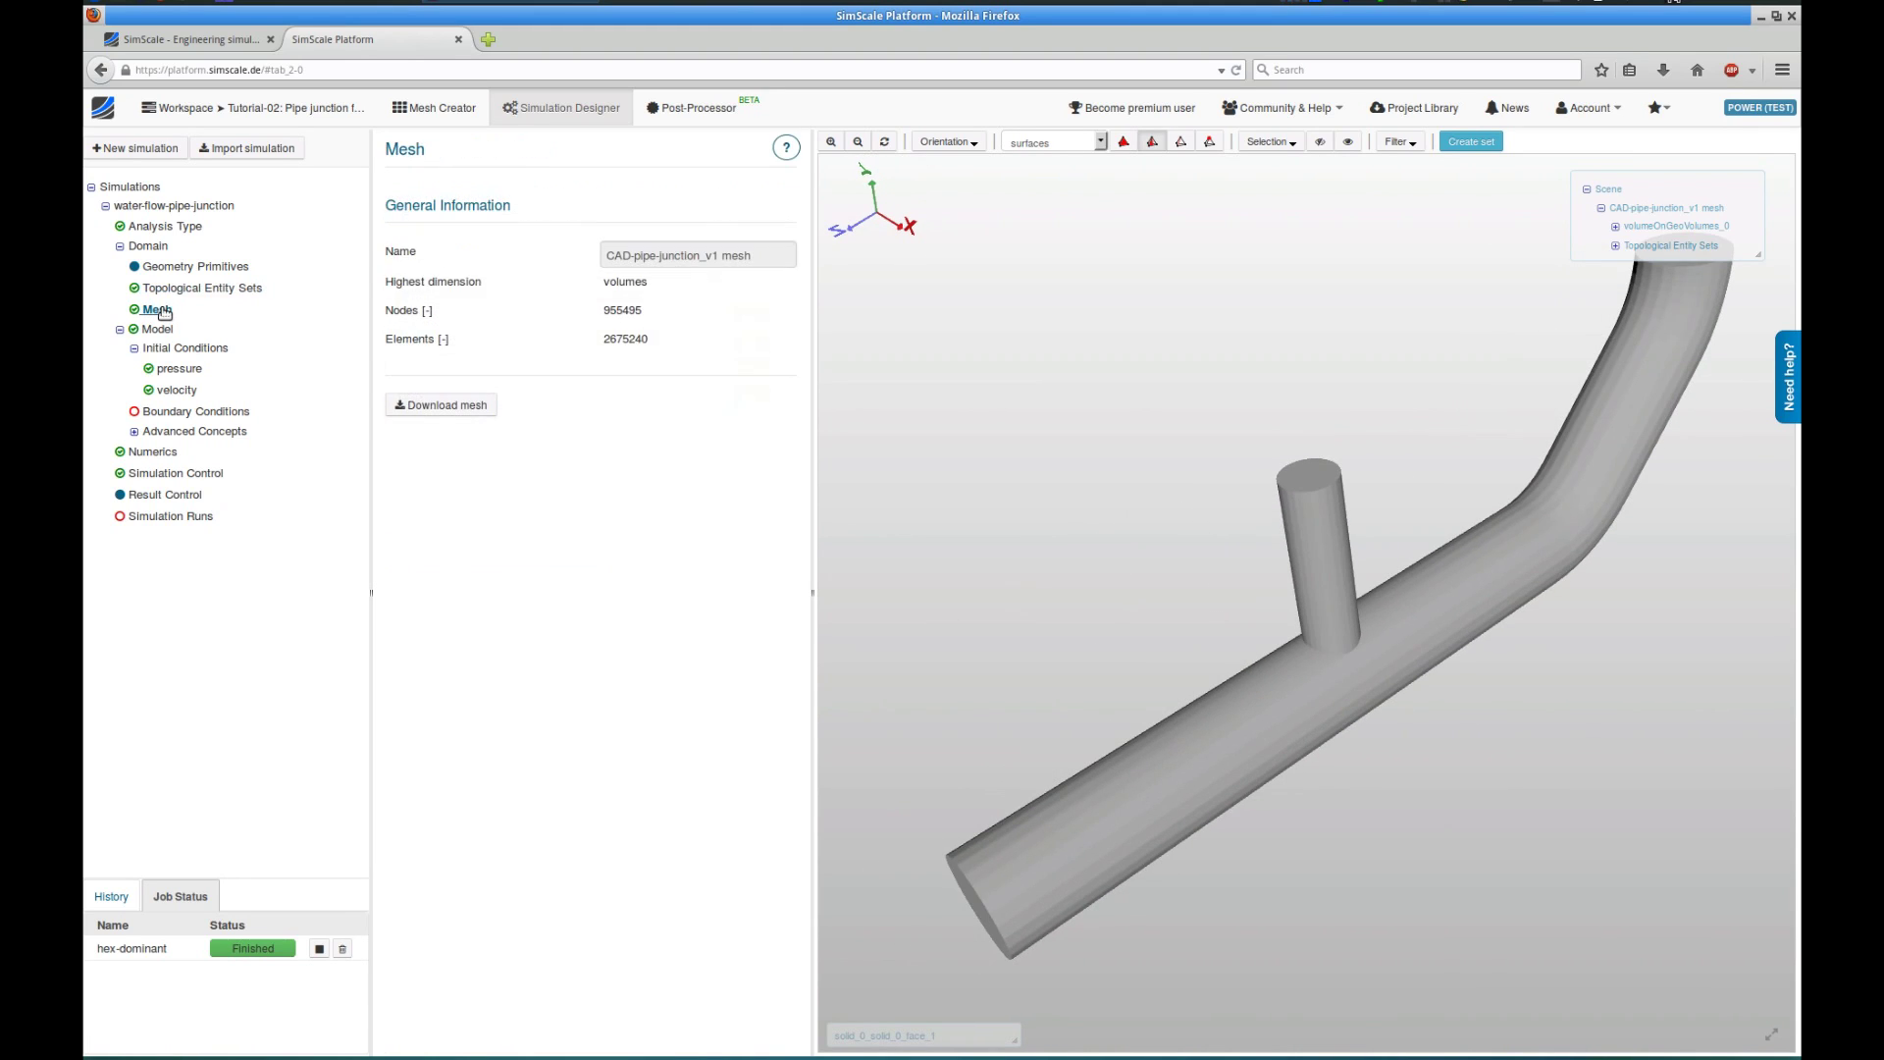
click(159, 329)
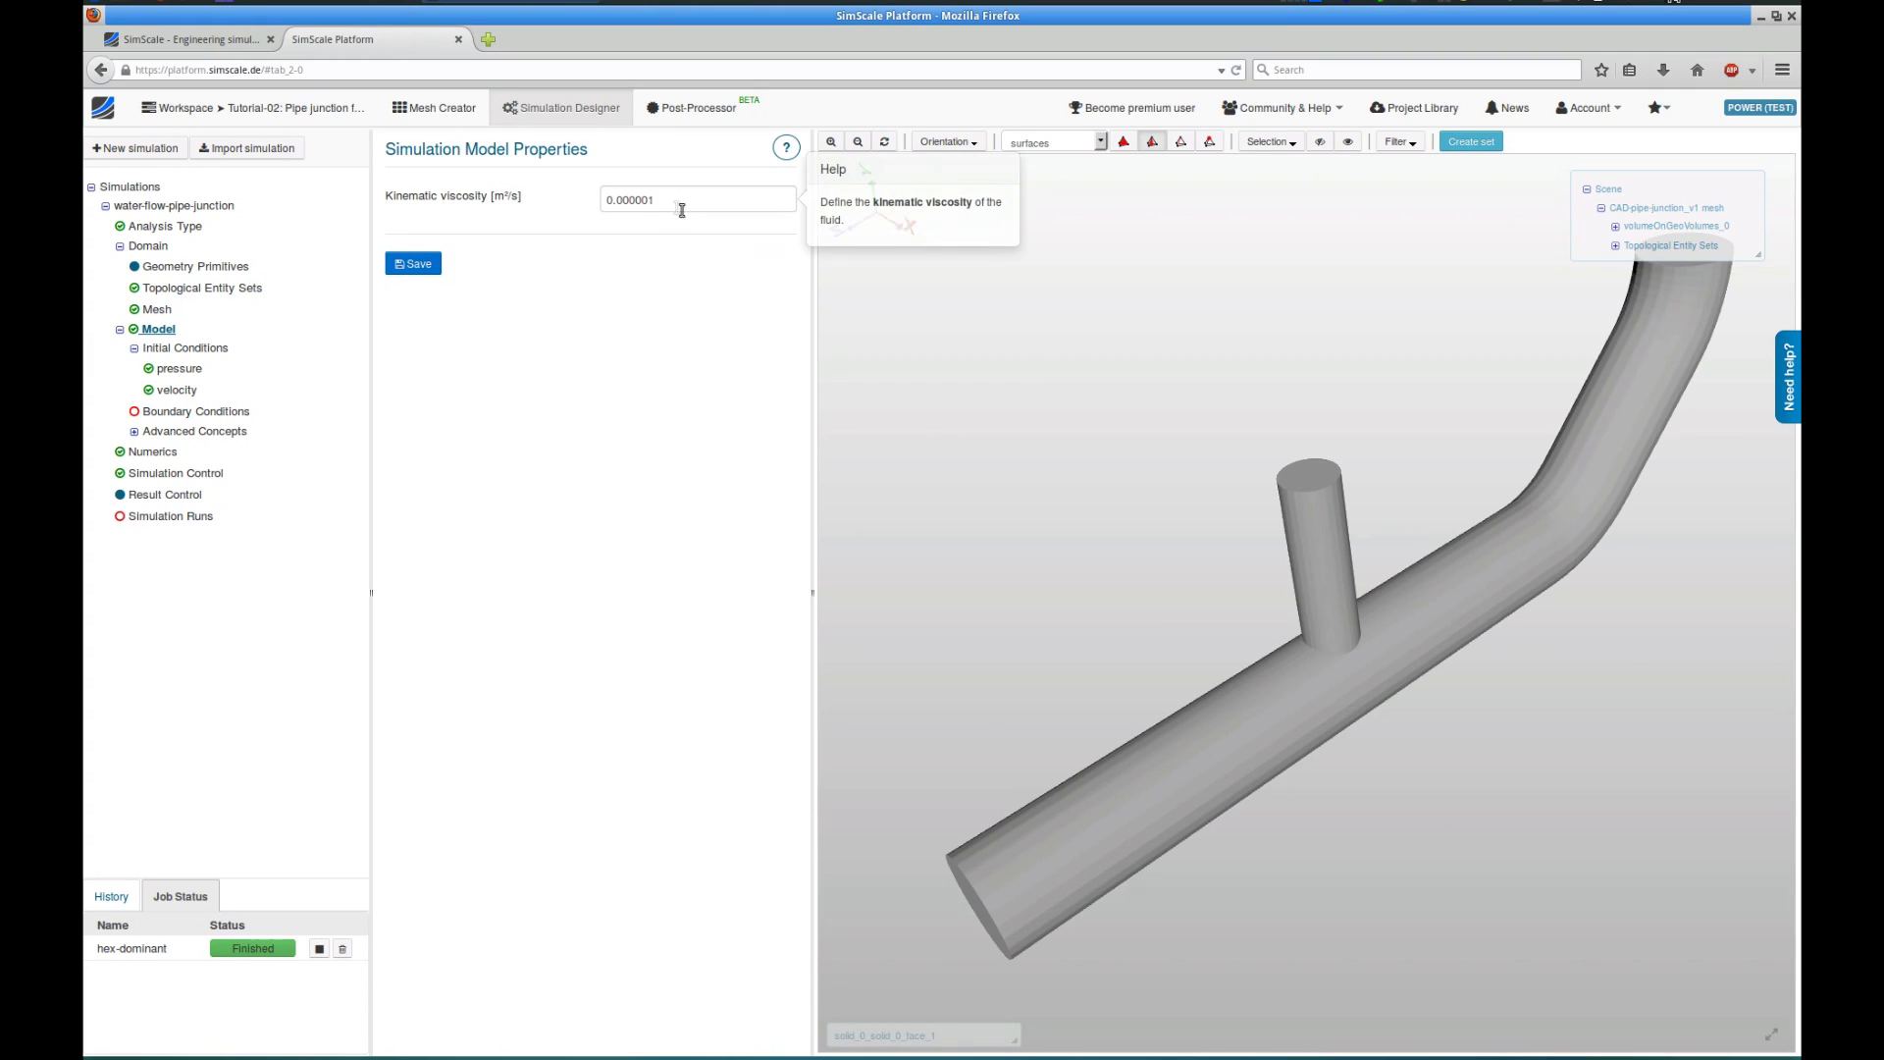
drag(677, 200, 474, 201)
text(1.004e-6)
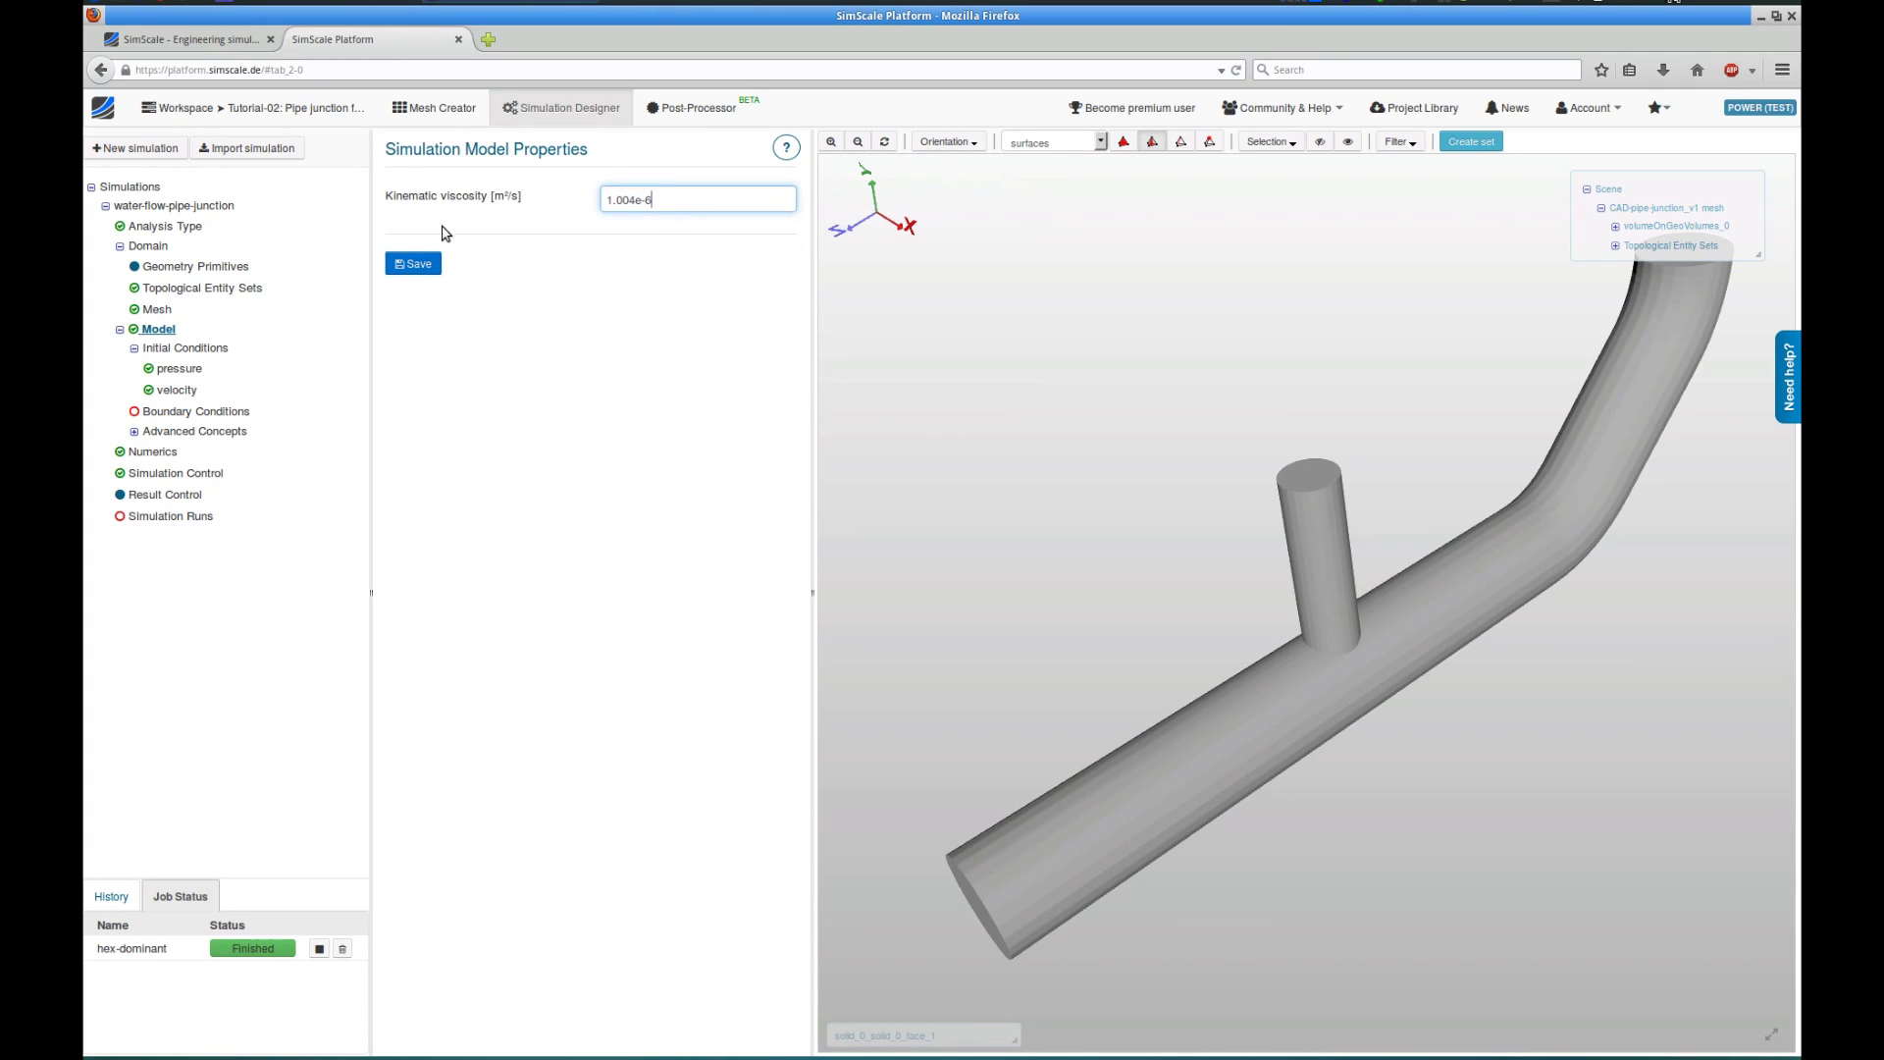
key(Return)
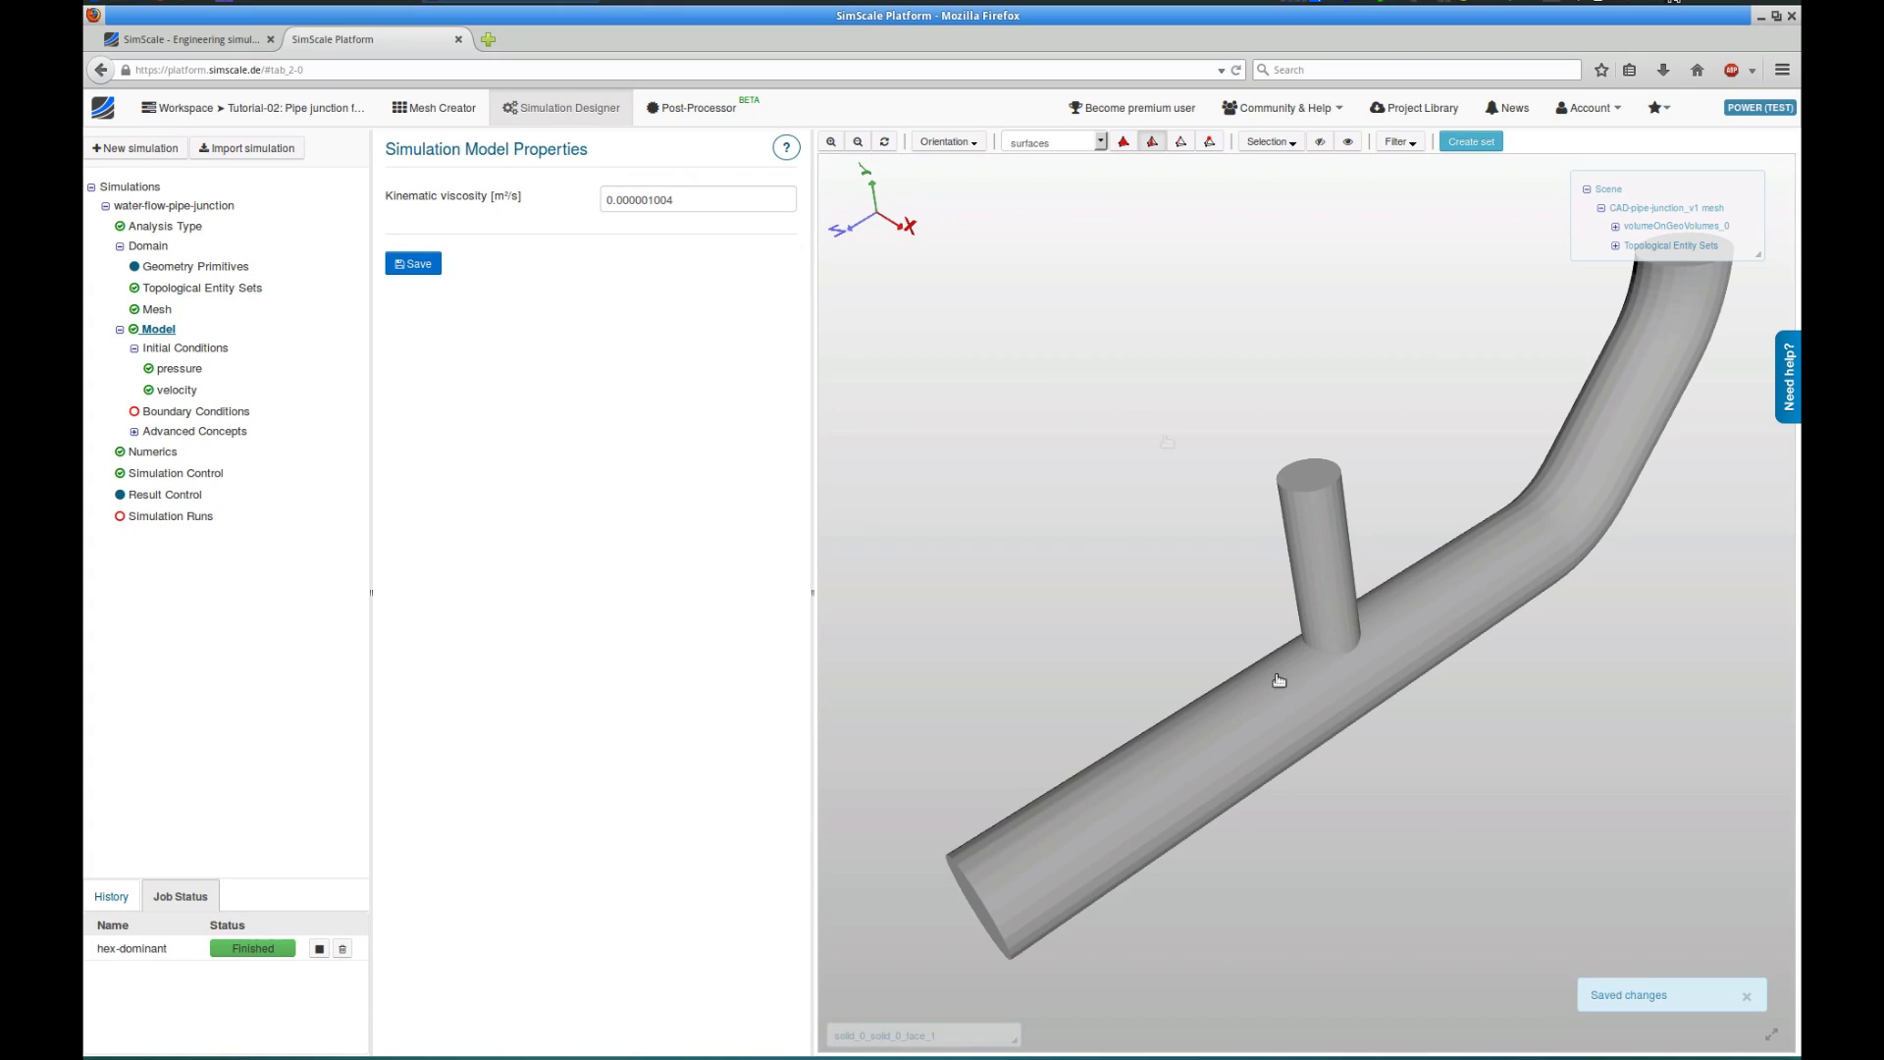
click(184, 347)
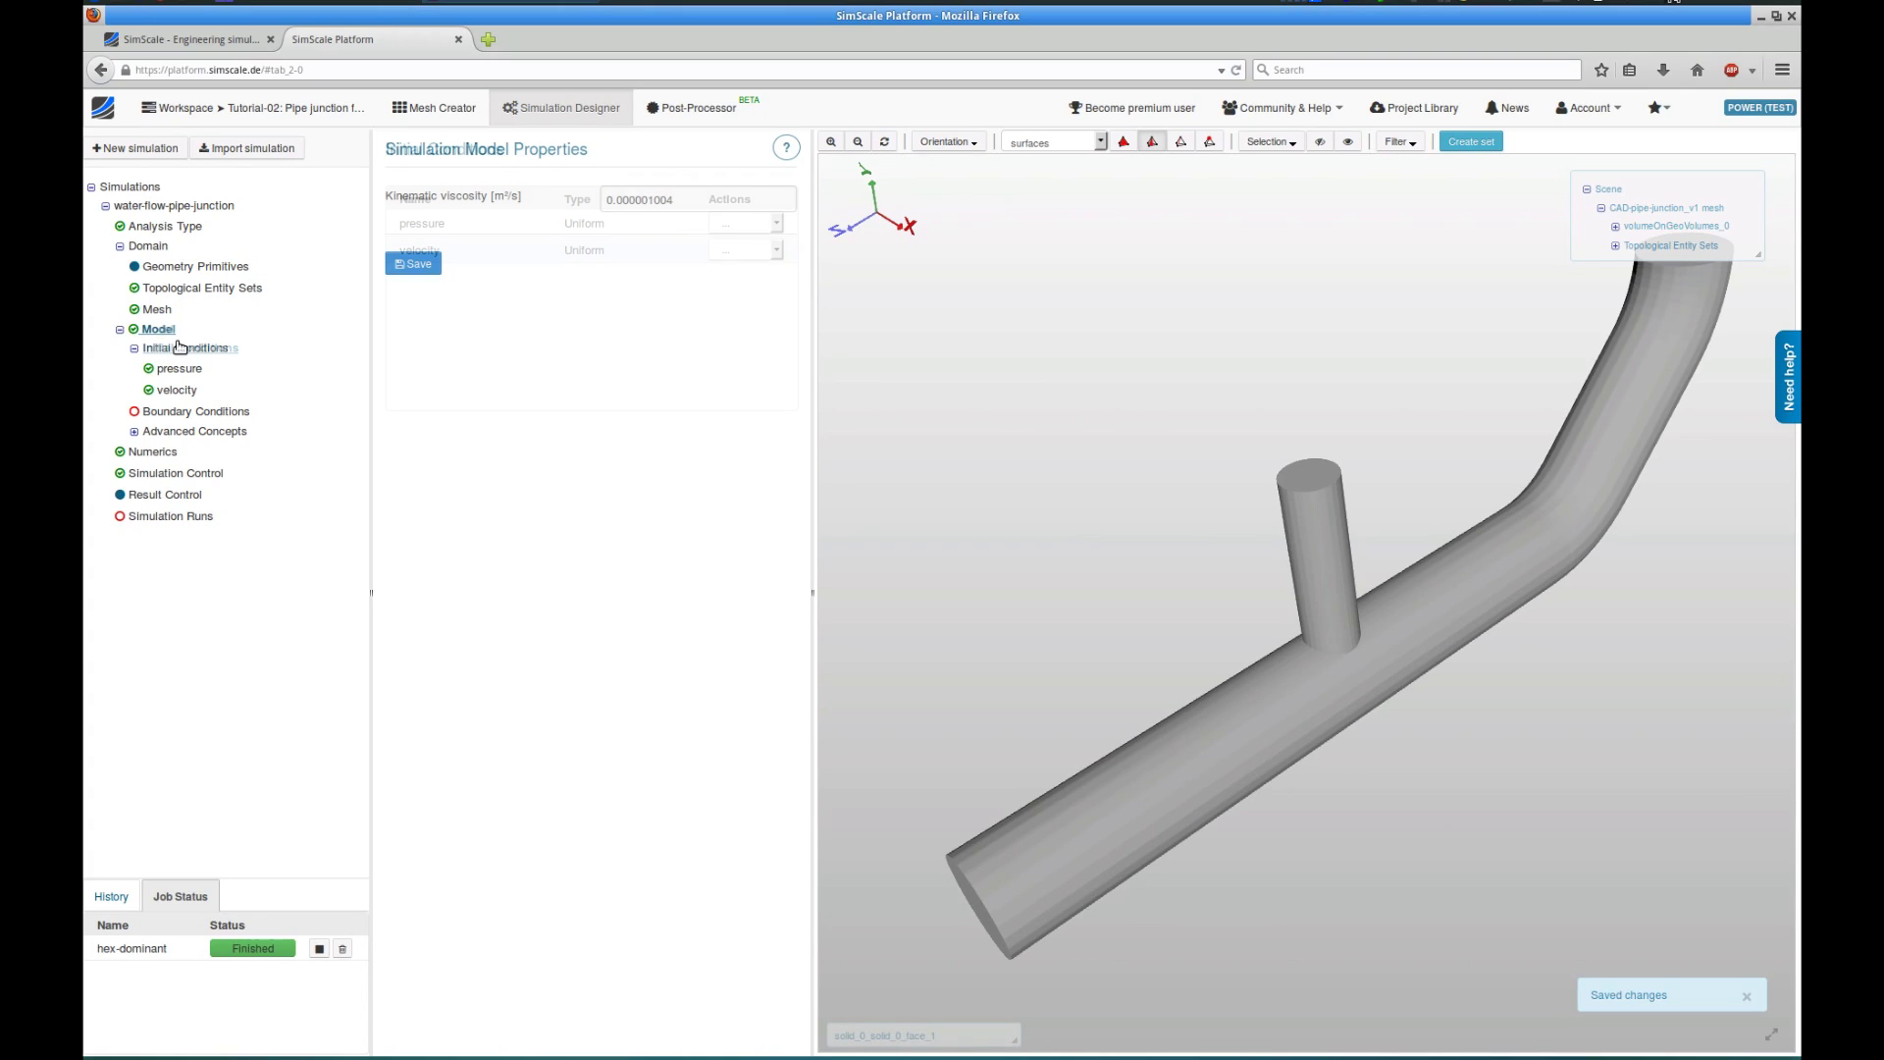
Review the zero pressure and velocity initial conditions, then go to the Boundary Conditions page.
click(595, 225)
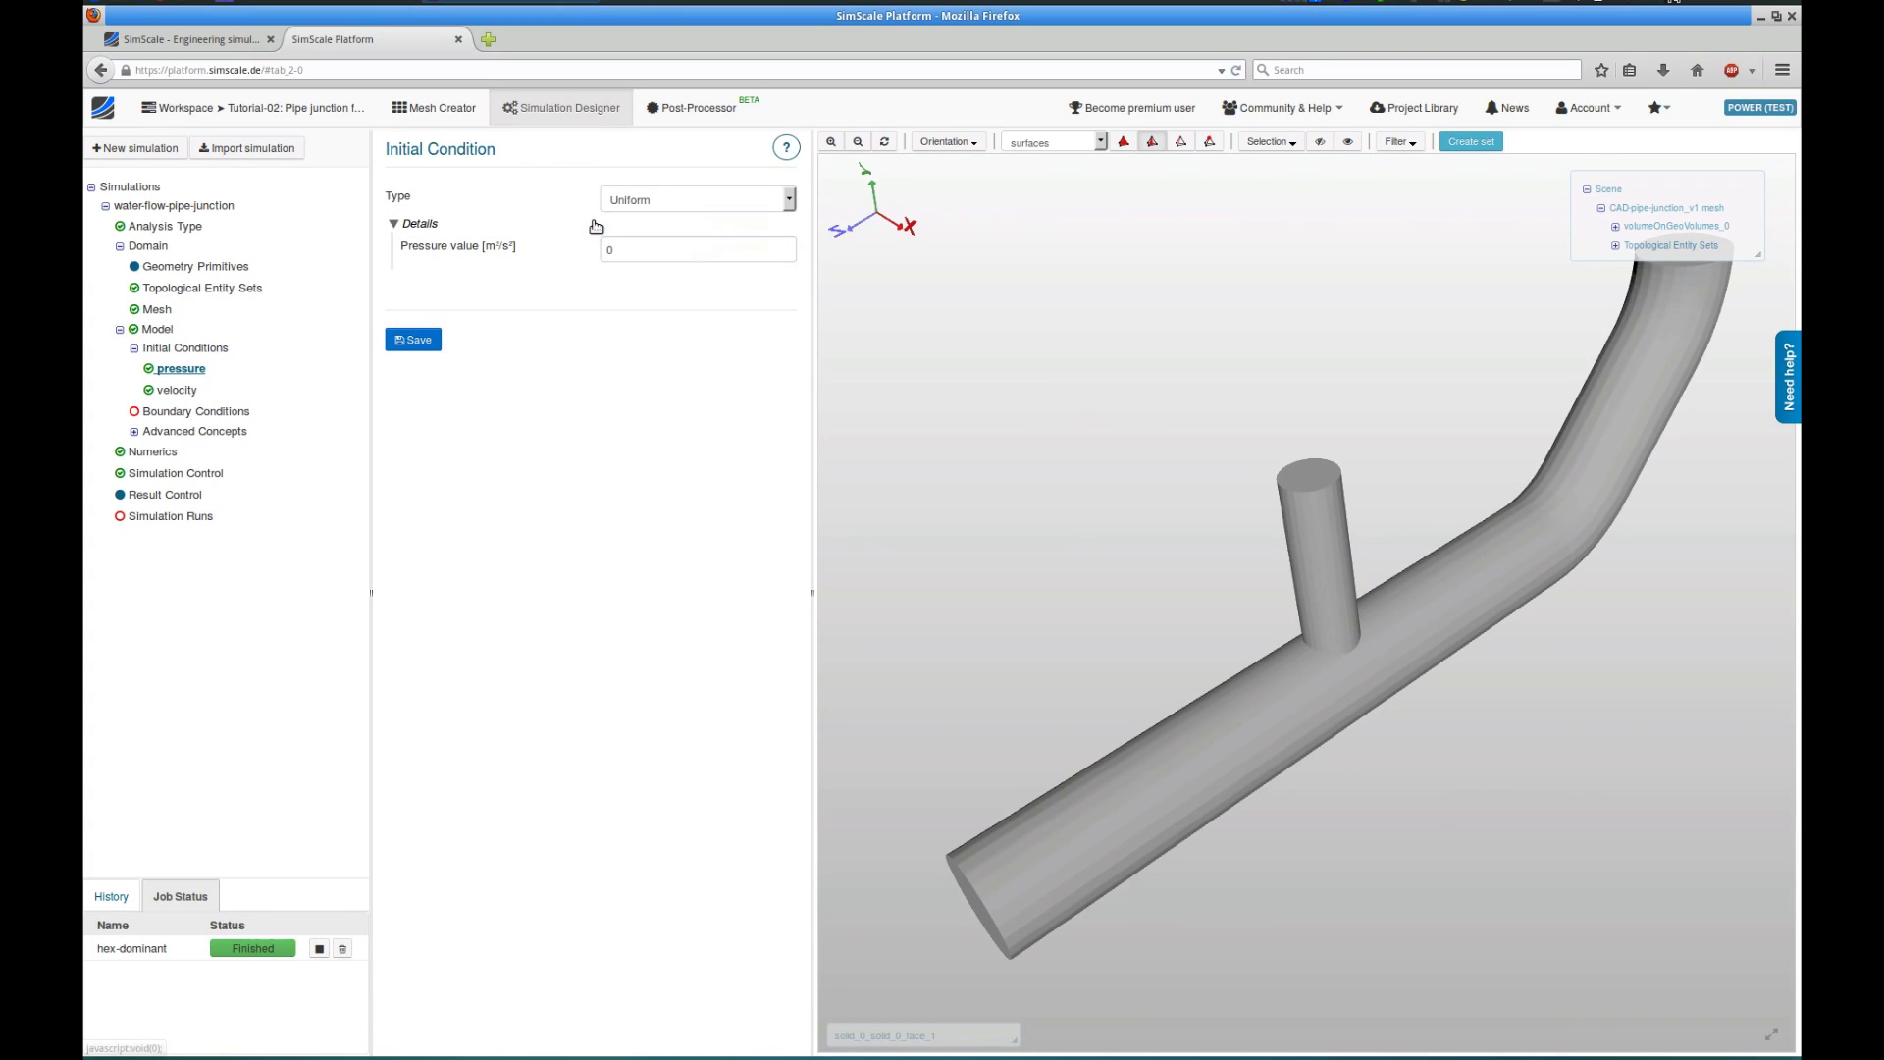
click(172, 389)
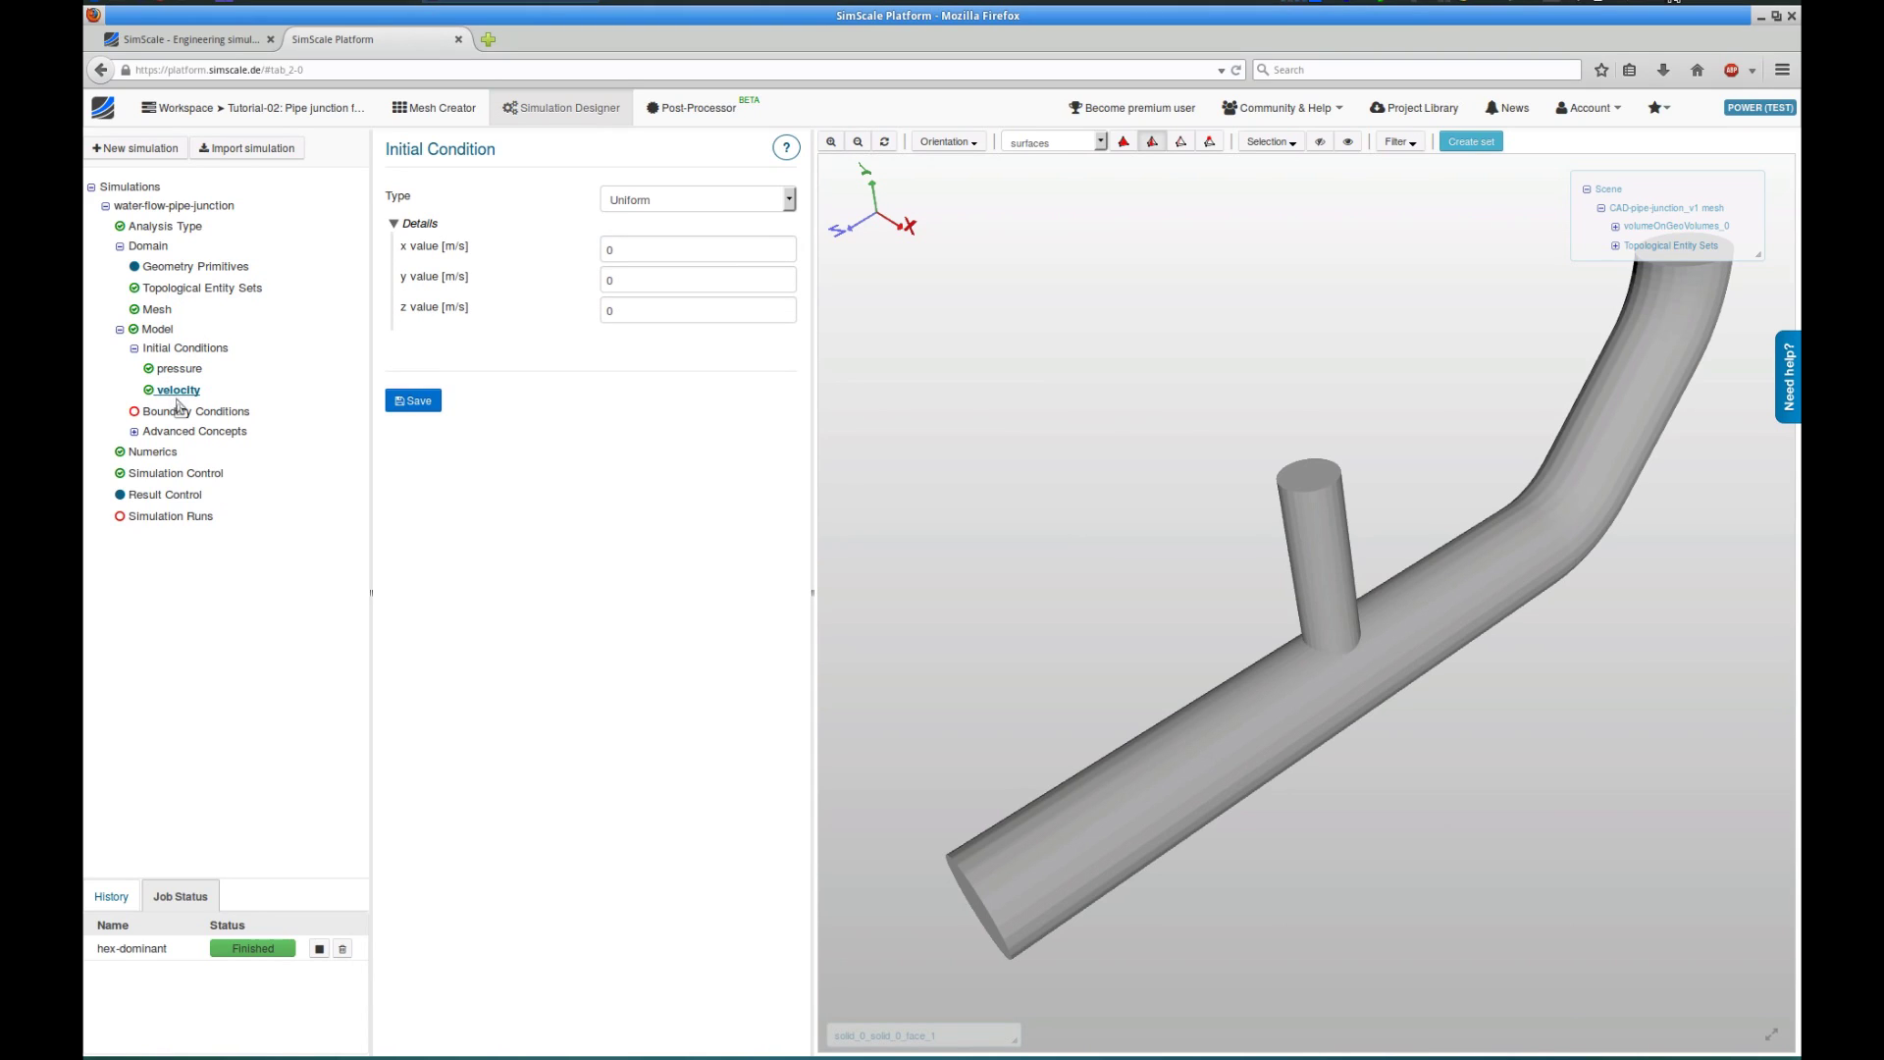
click(181, 414)
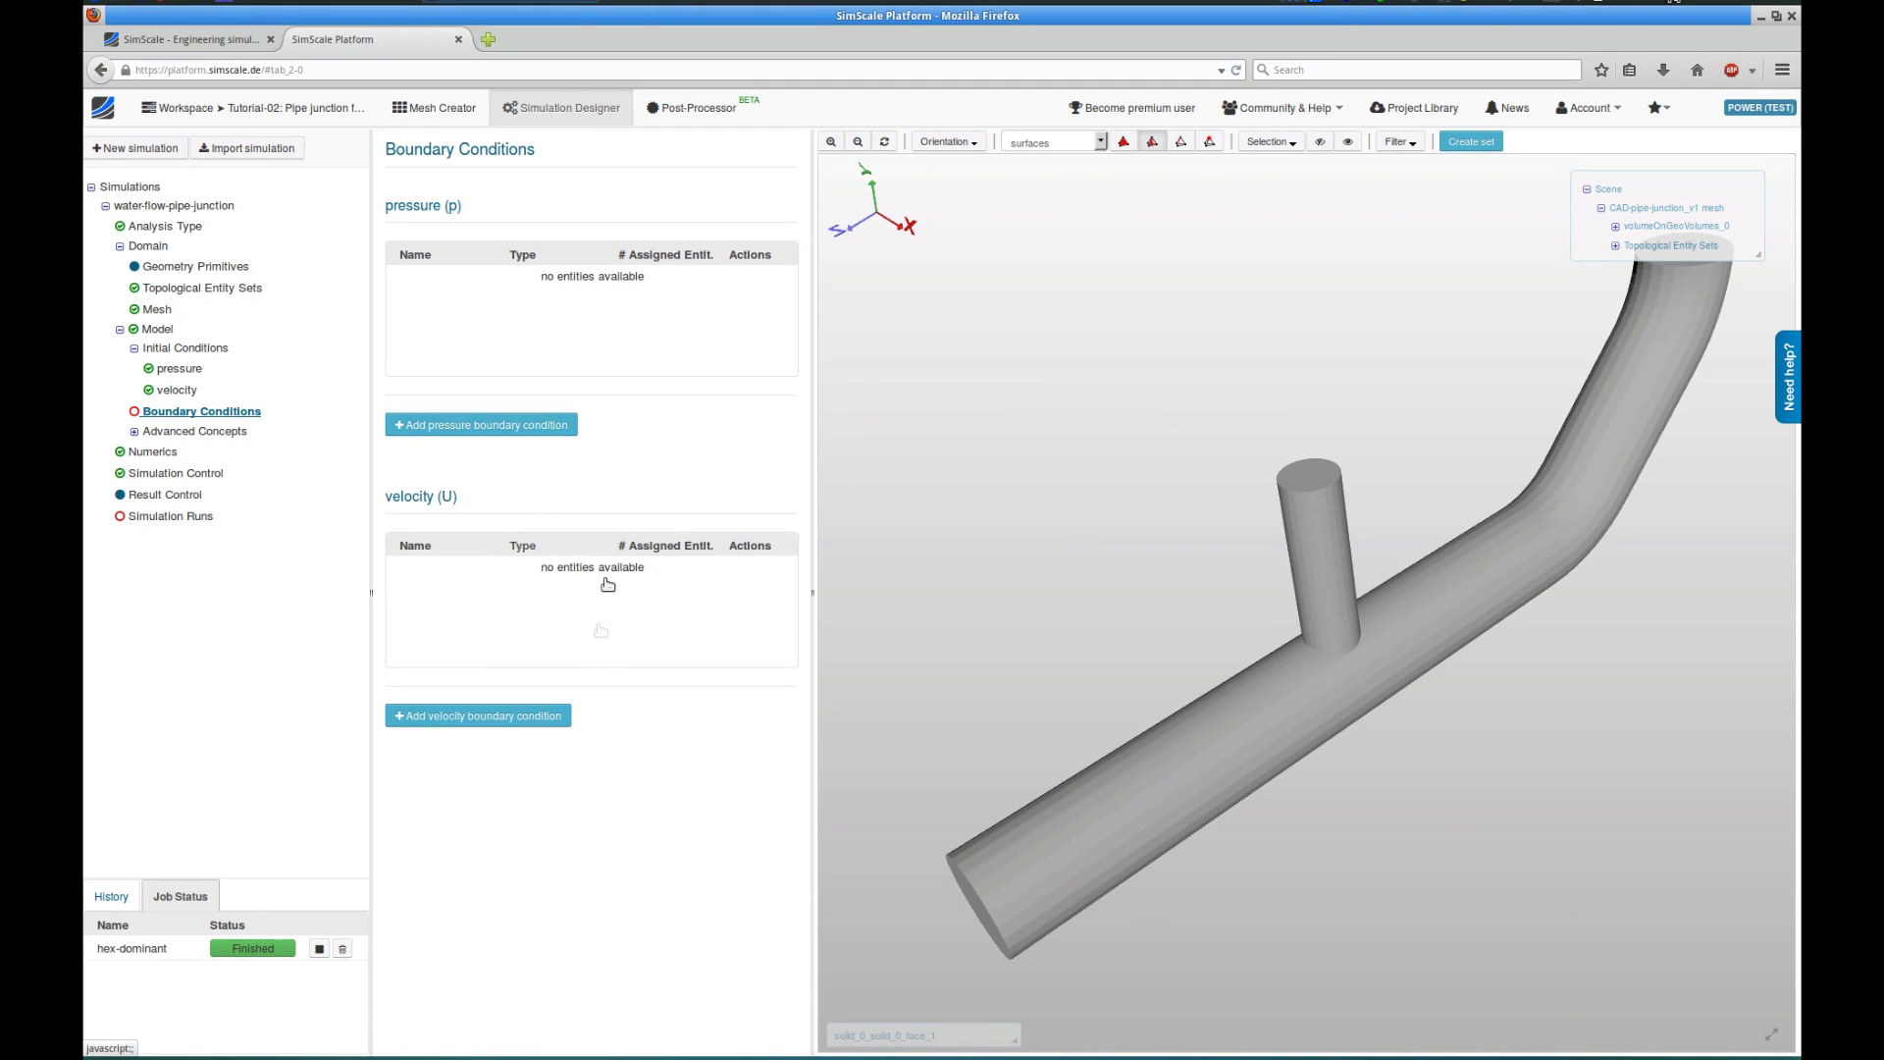
Create a Fixed value velocity condition named u-inlet-1 with z velocity -1.5 m/s.
click(525, 715)
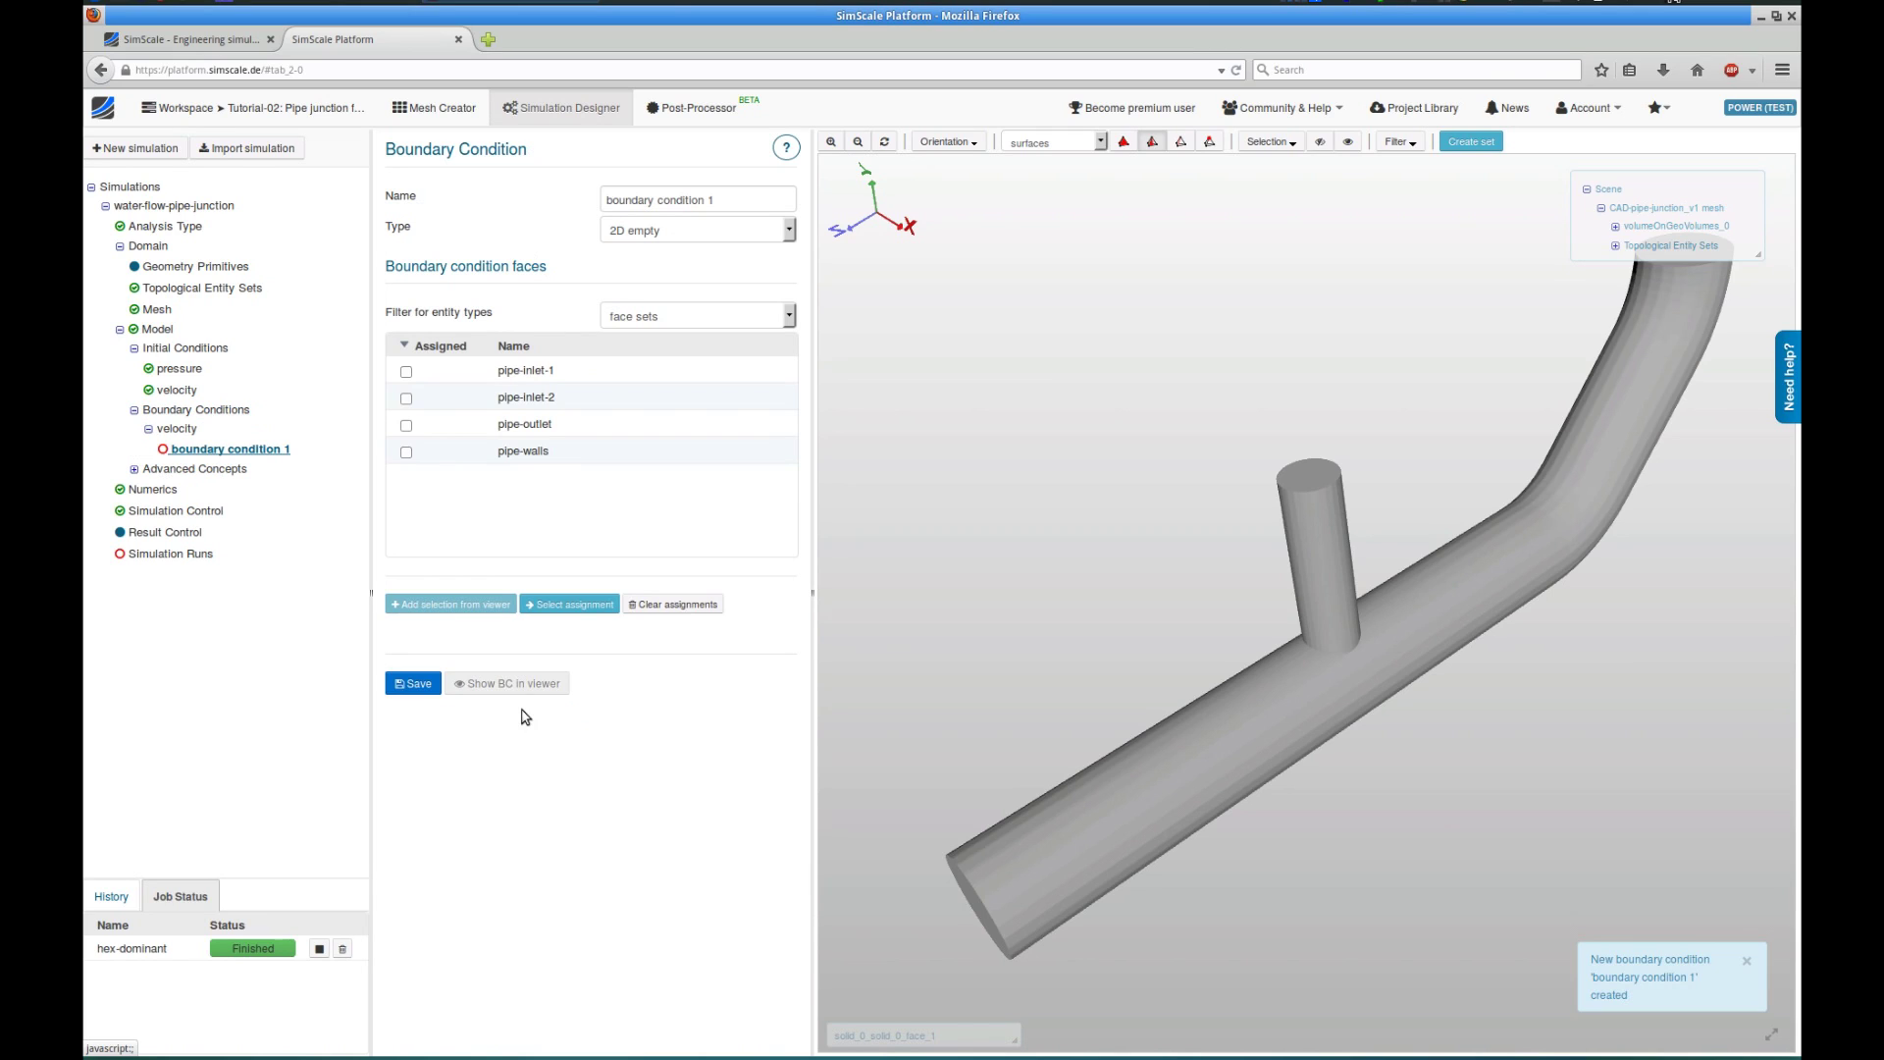
click(718, 200)
key(ctrl+a)
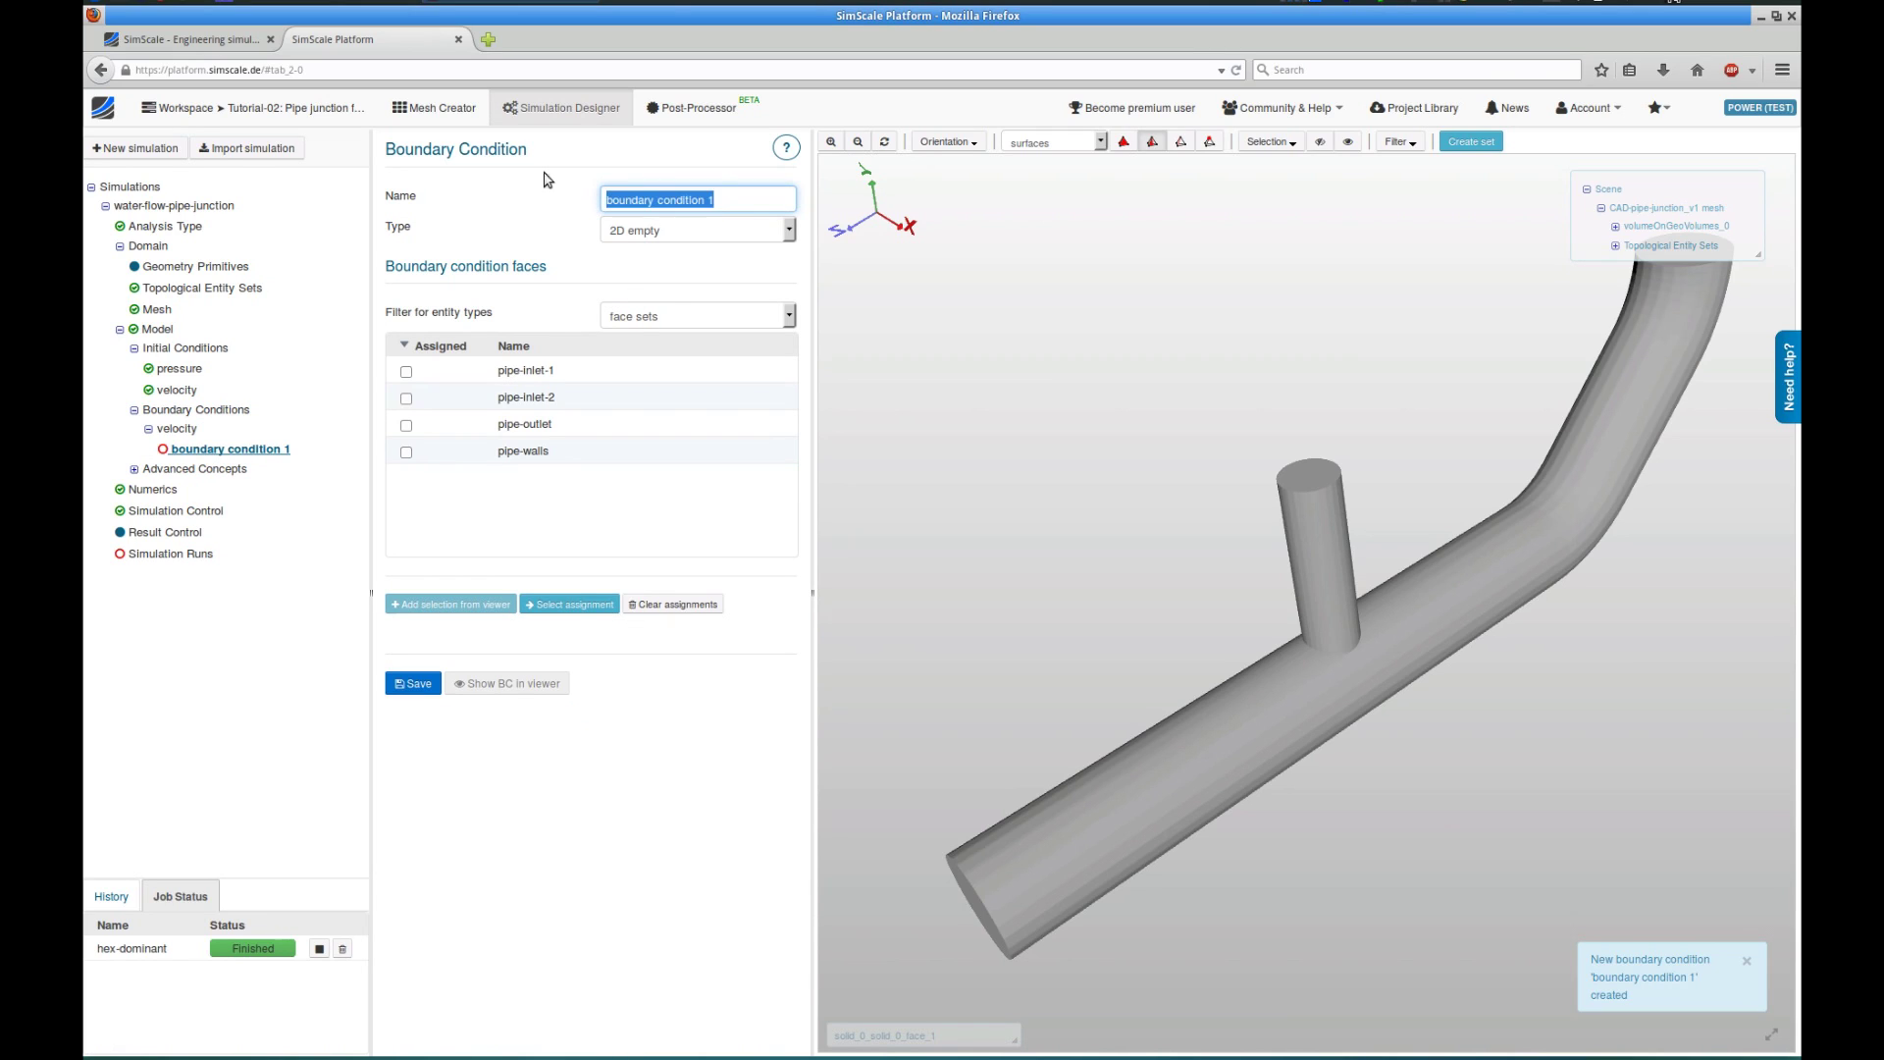
text(u-inlet-1)
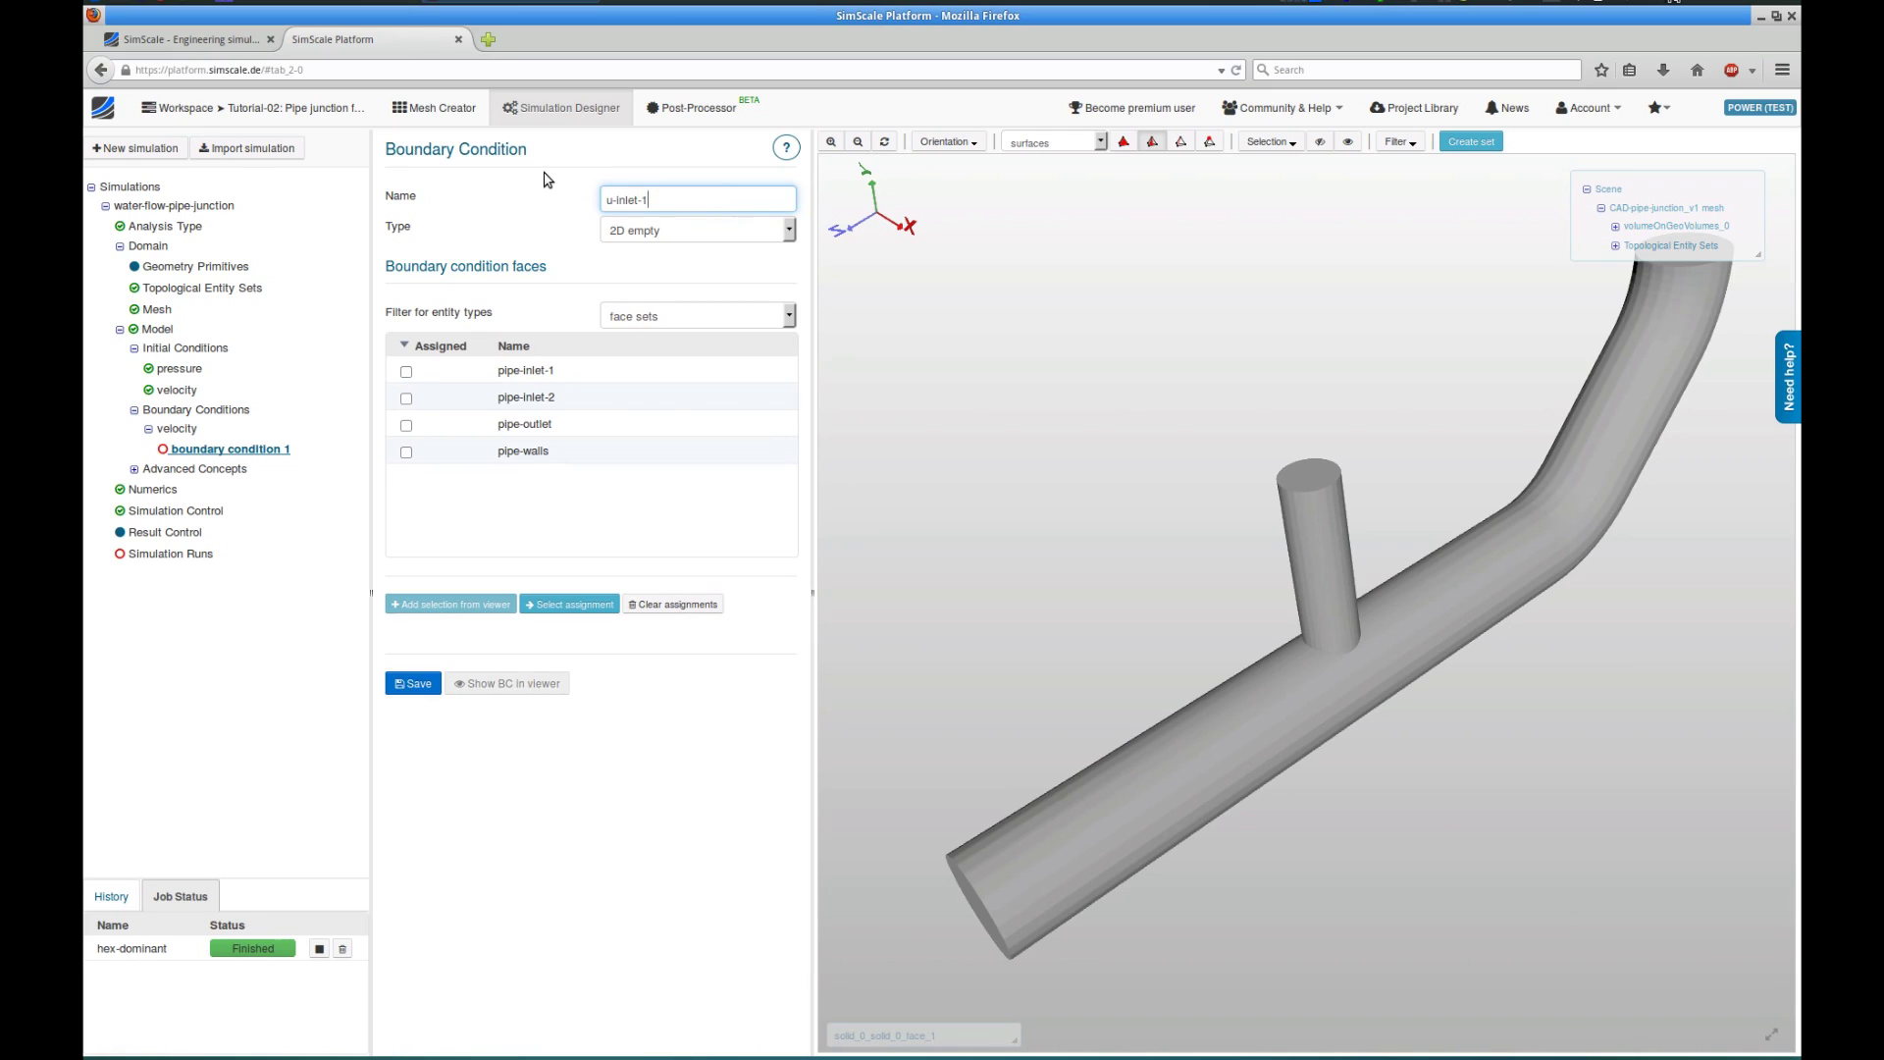
key(Return)
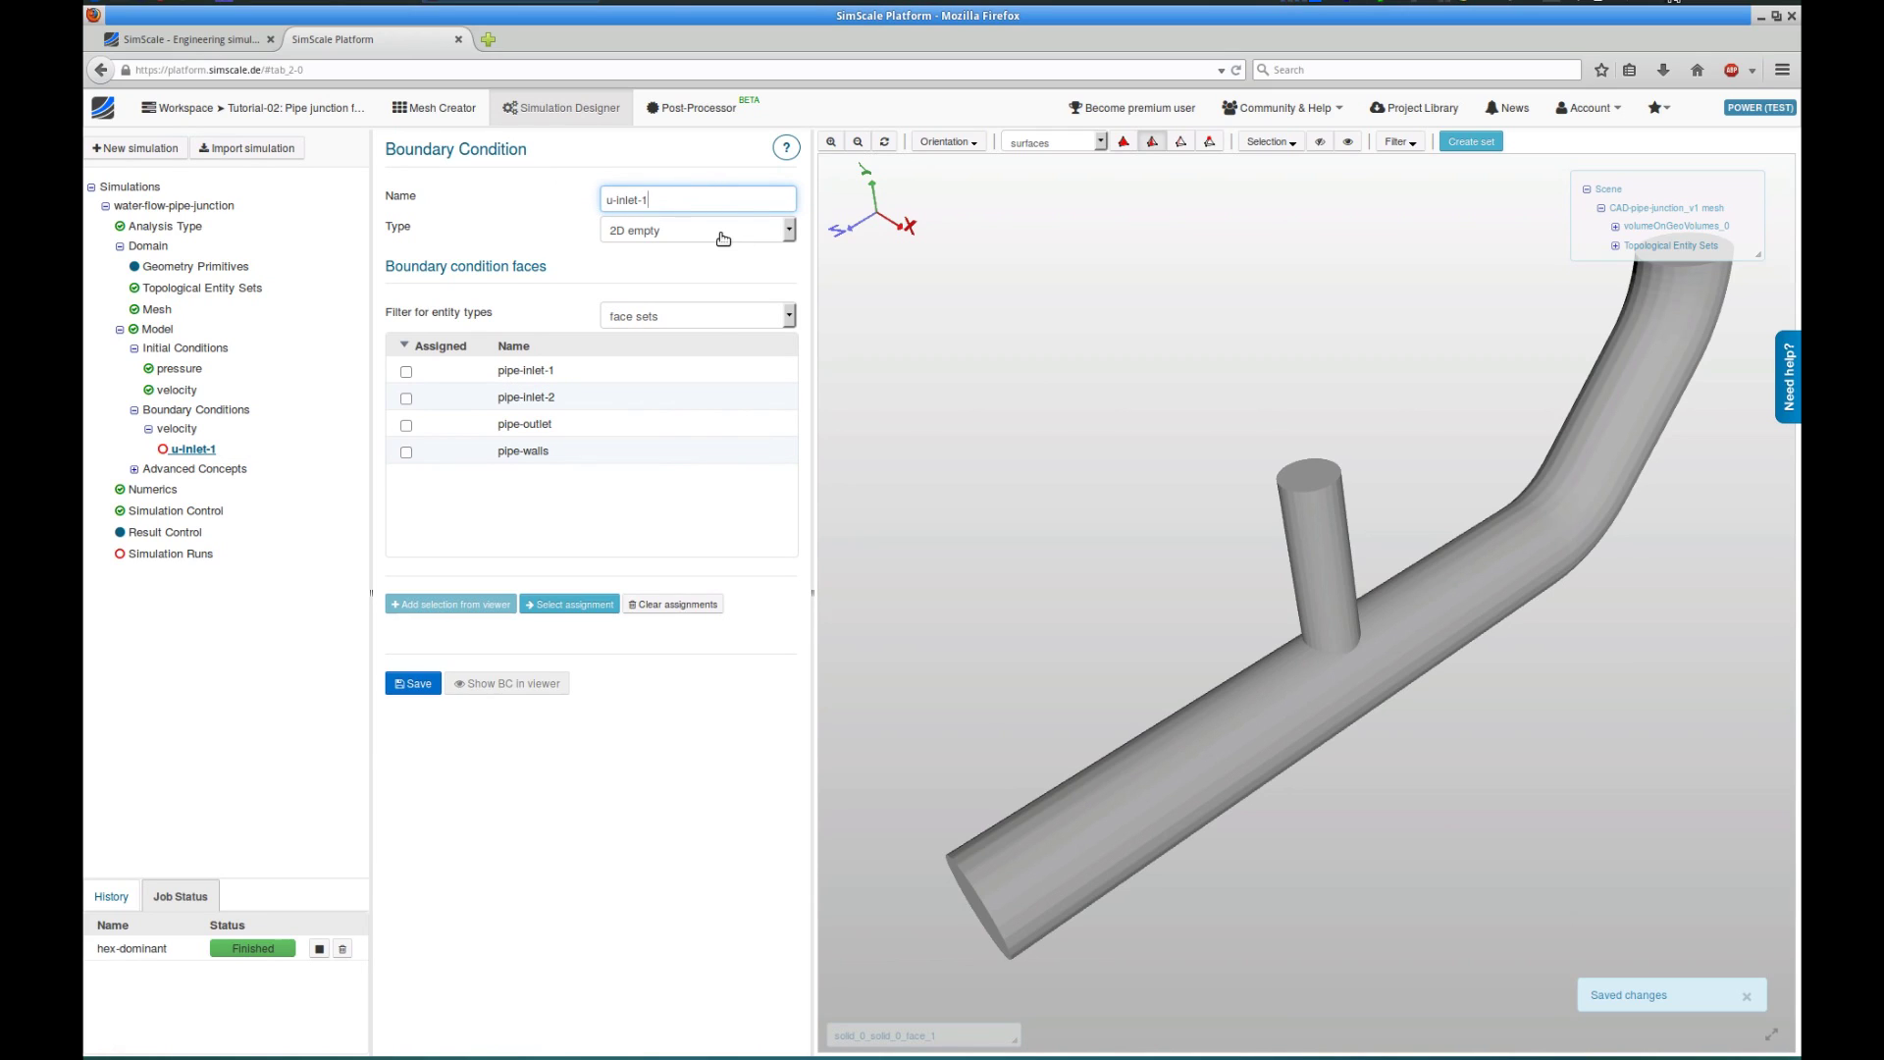
click(723, 238)
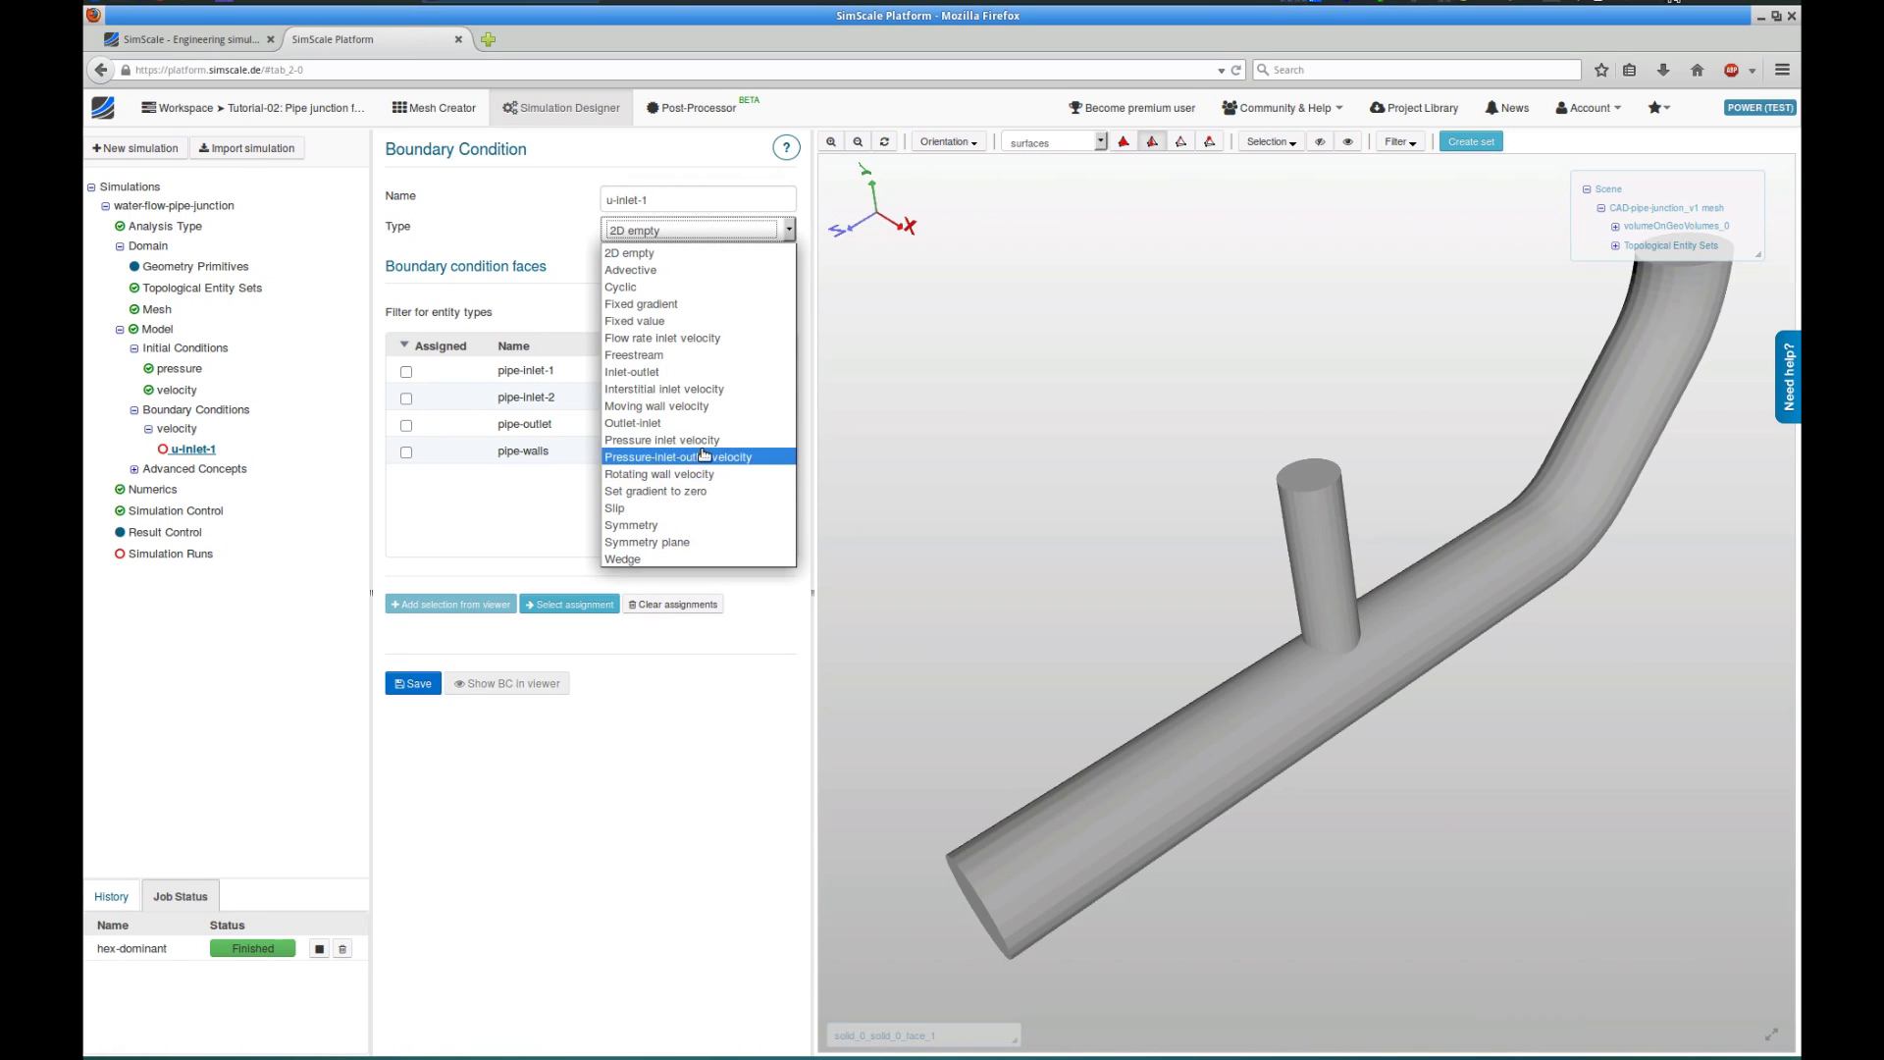
click(693, 324)
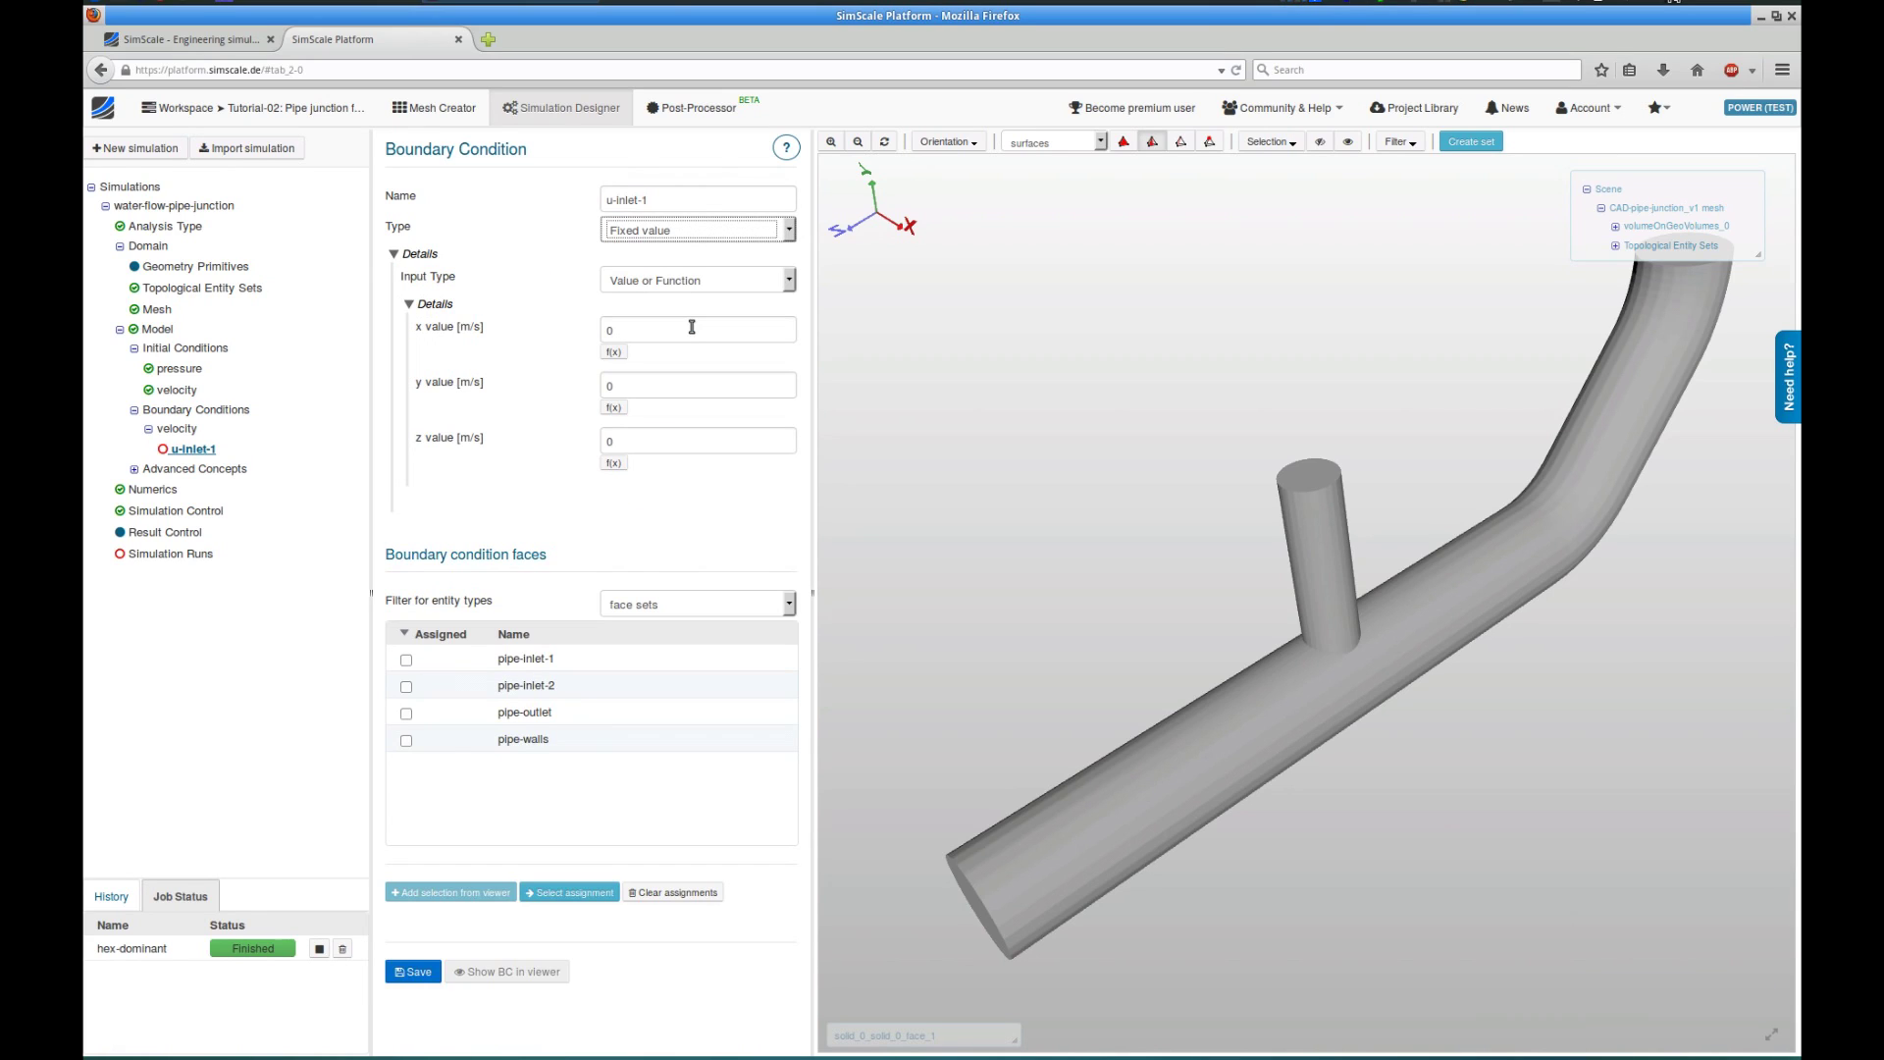
double_click(659, 443)
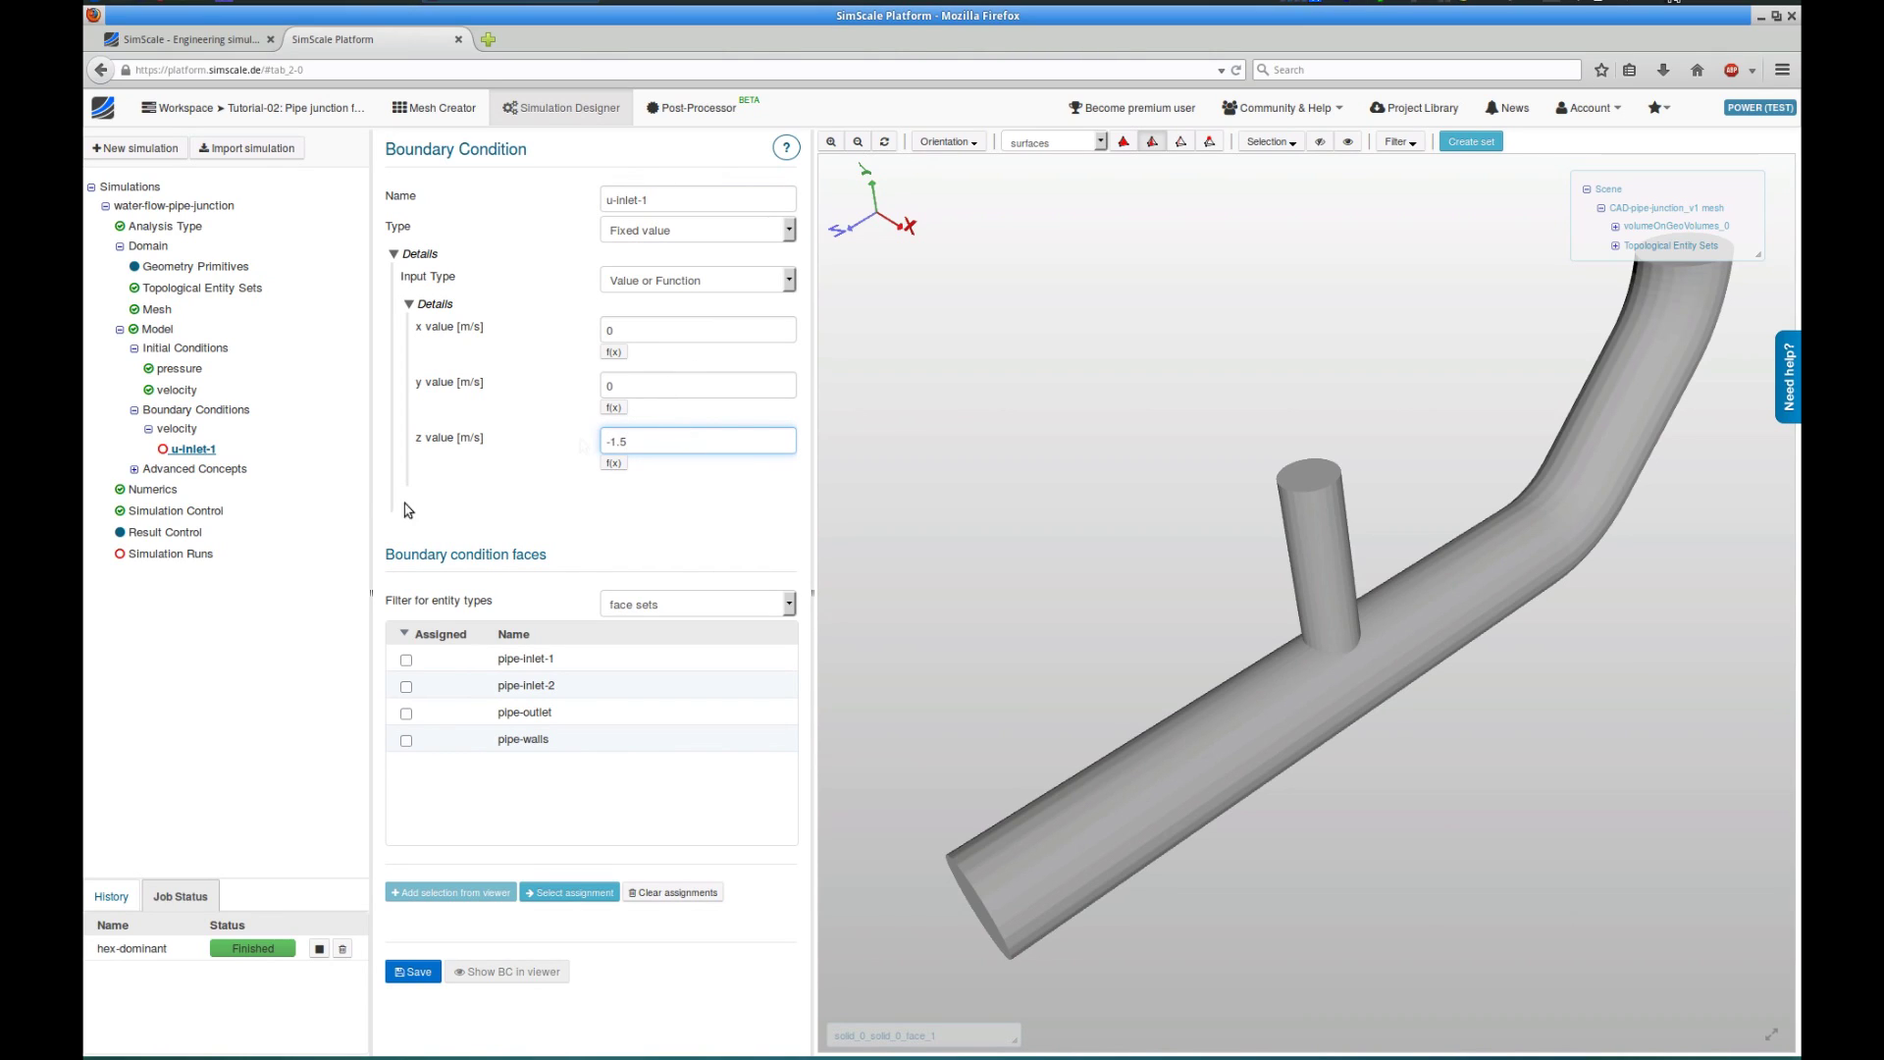
Assign the pipe-inlet-1 face to u-inlet-1, save it, and verify the highlighted inlet face.
click(407, 659)
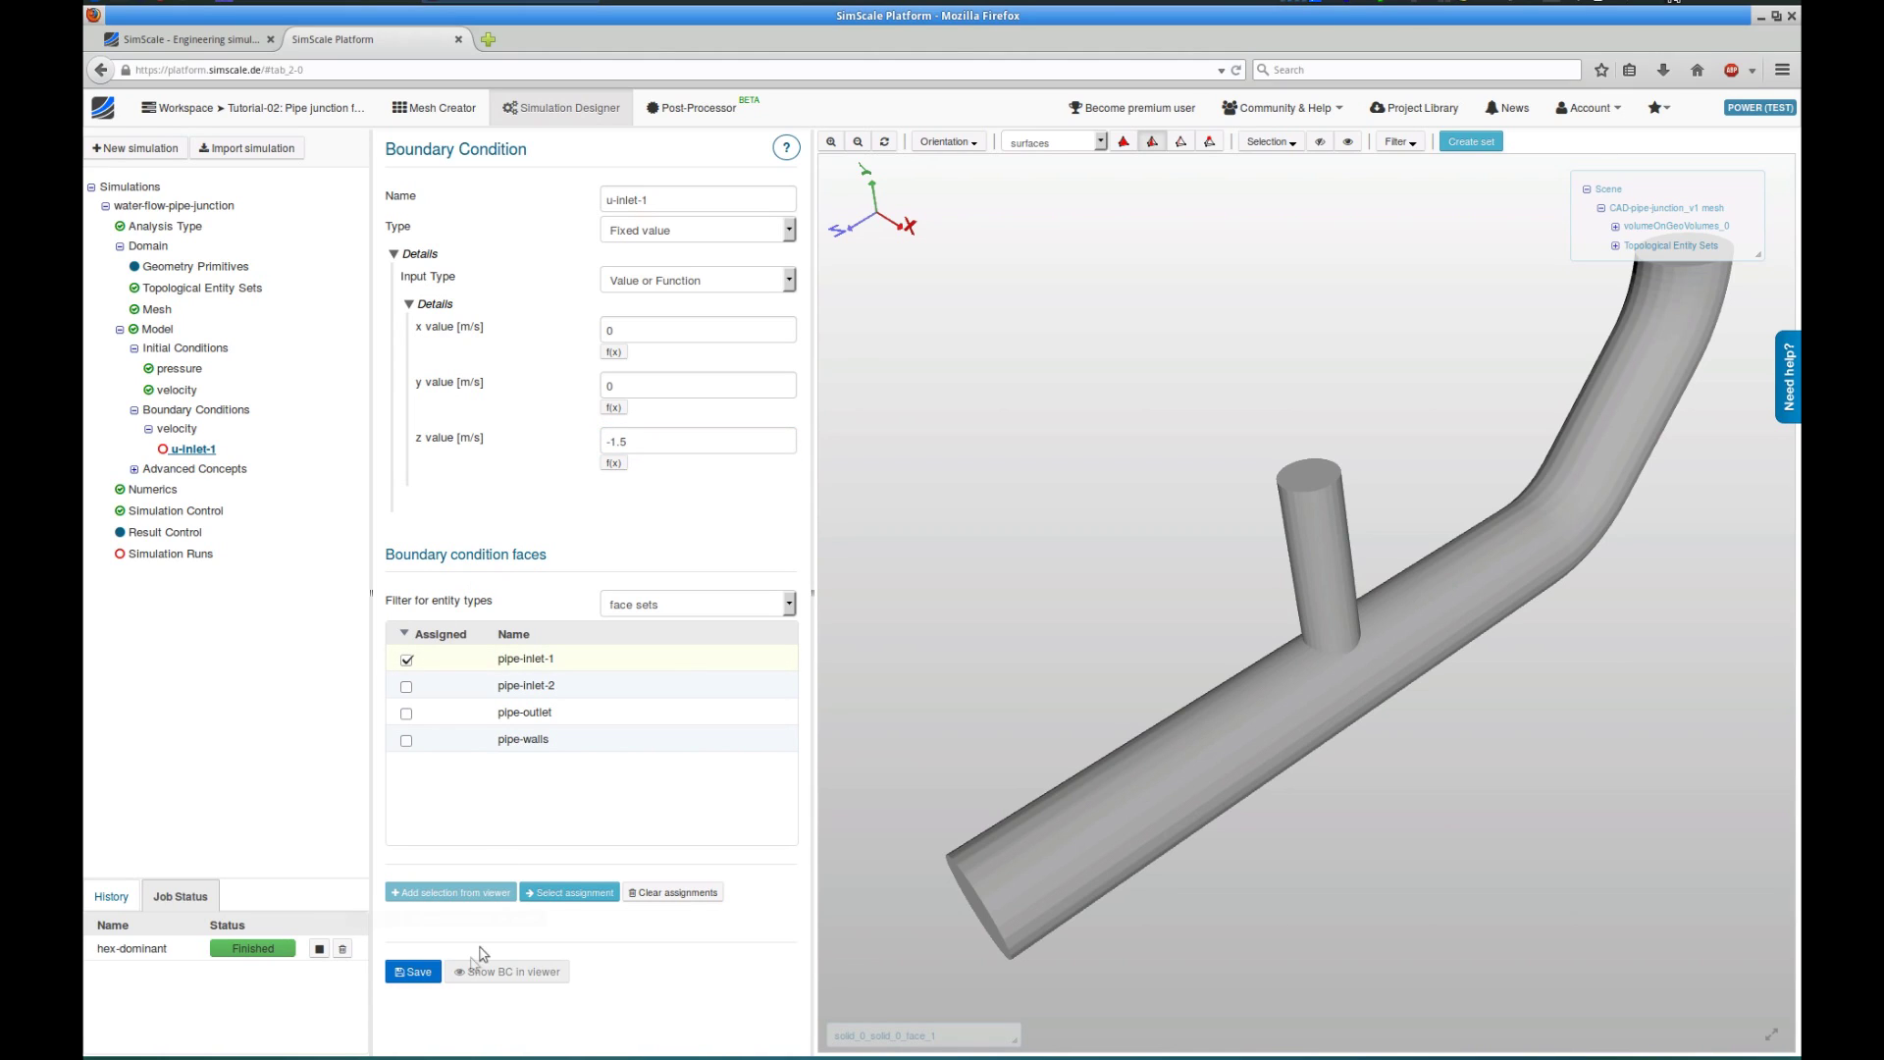
click(405, 969)
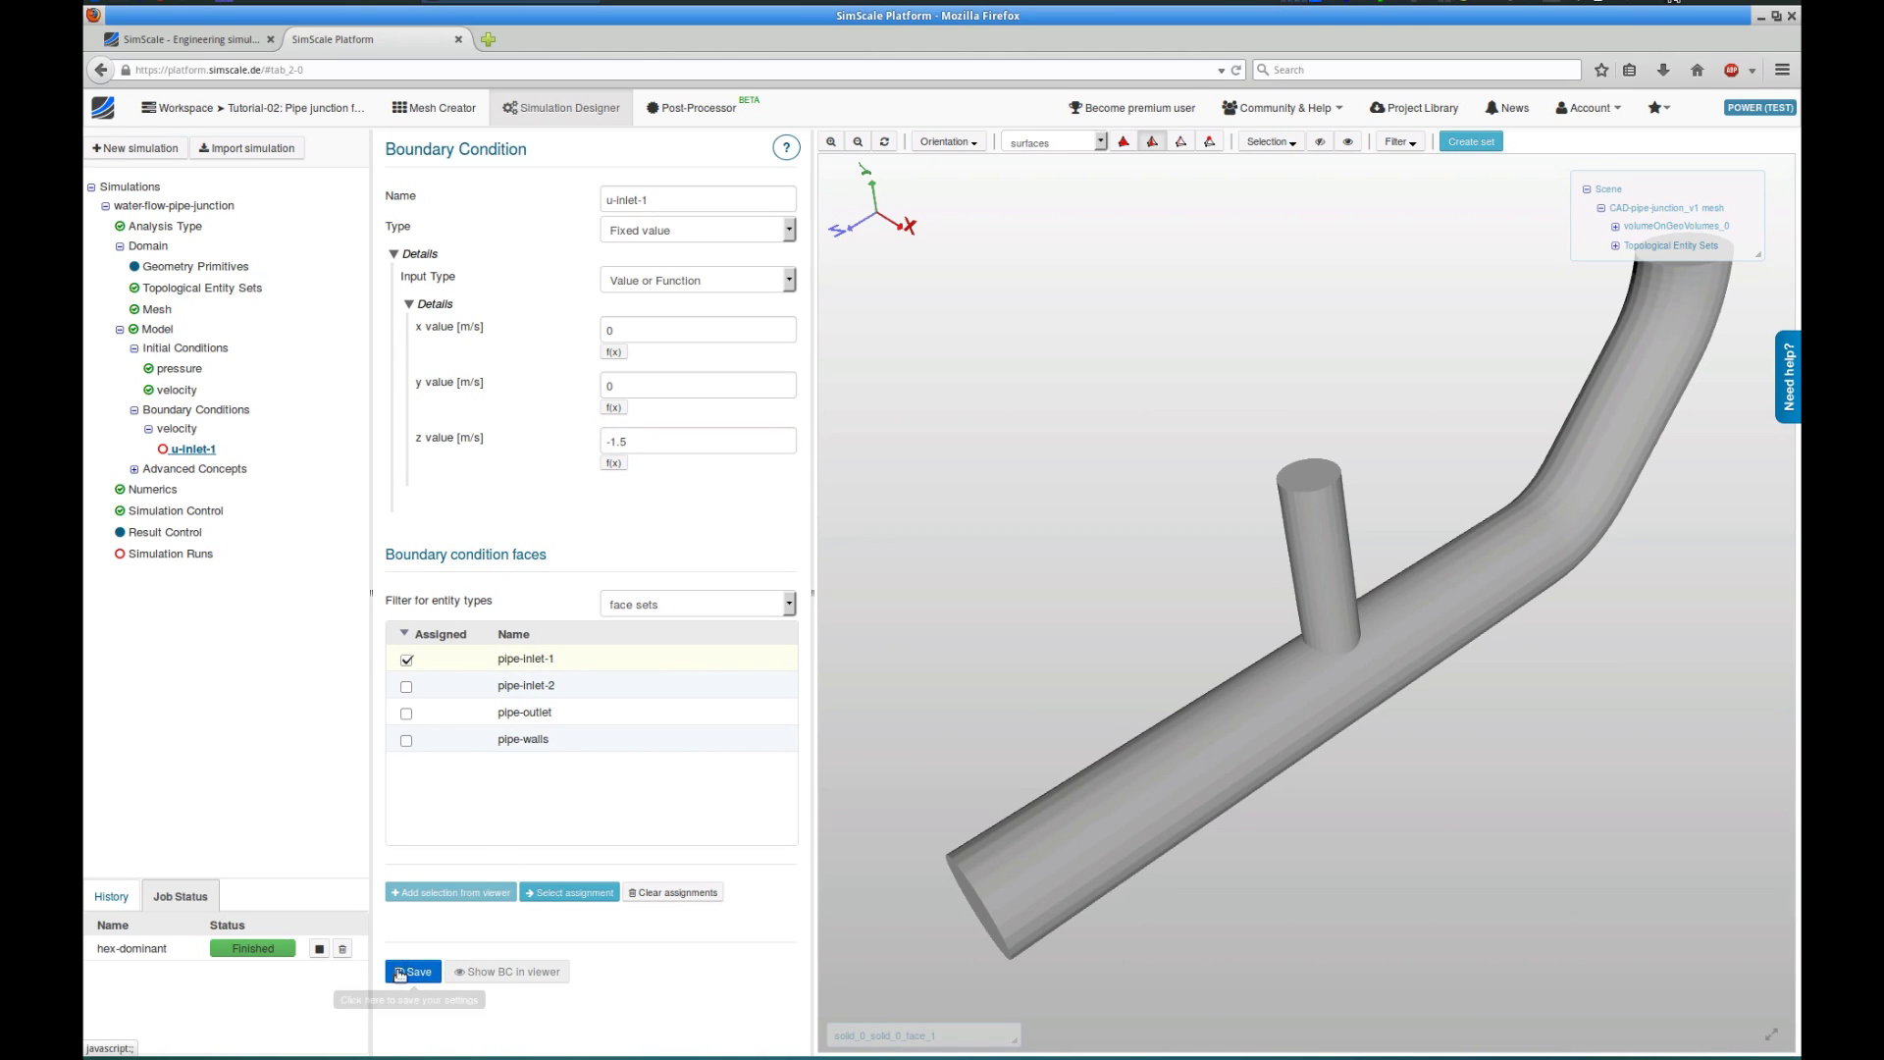
click(454, 972)
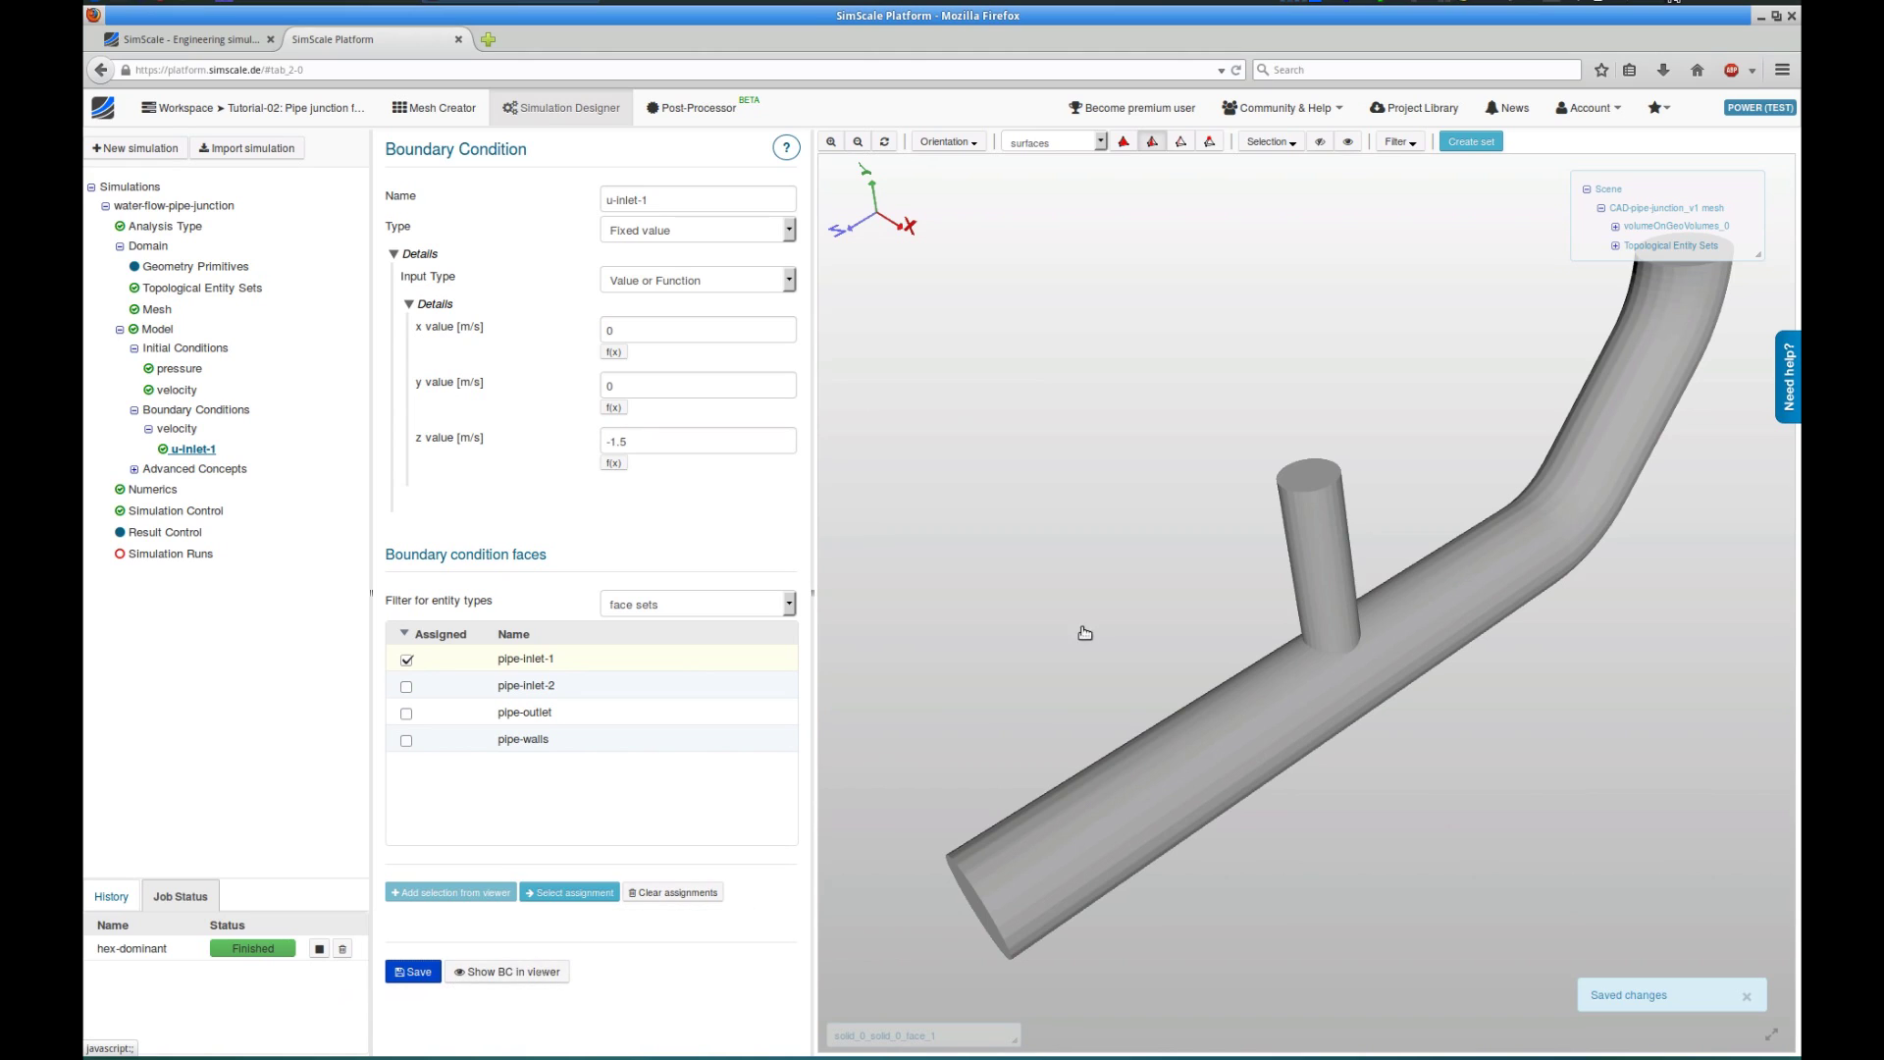
click(590, 893)
drag(1388, 828, 1587, 861)
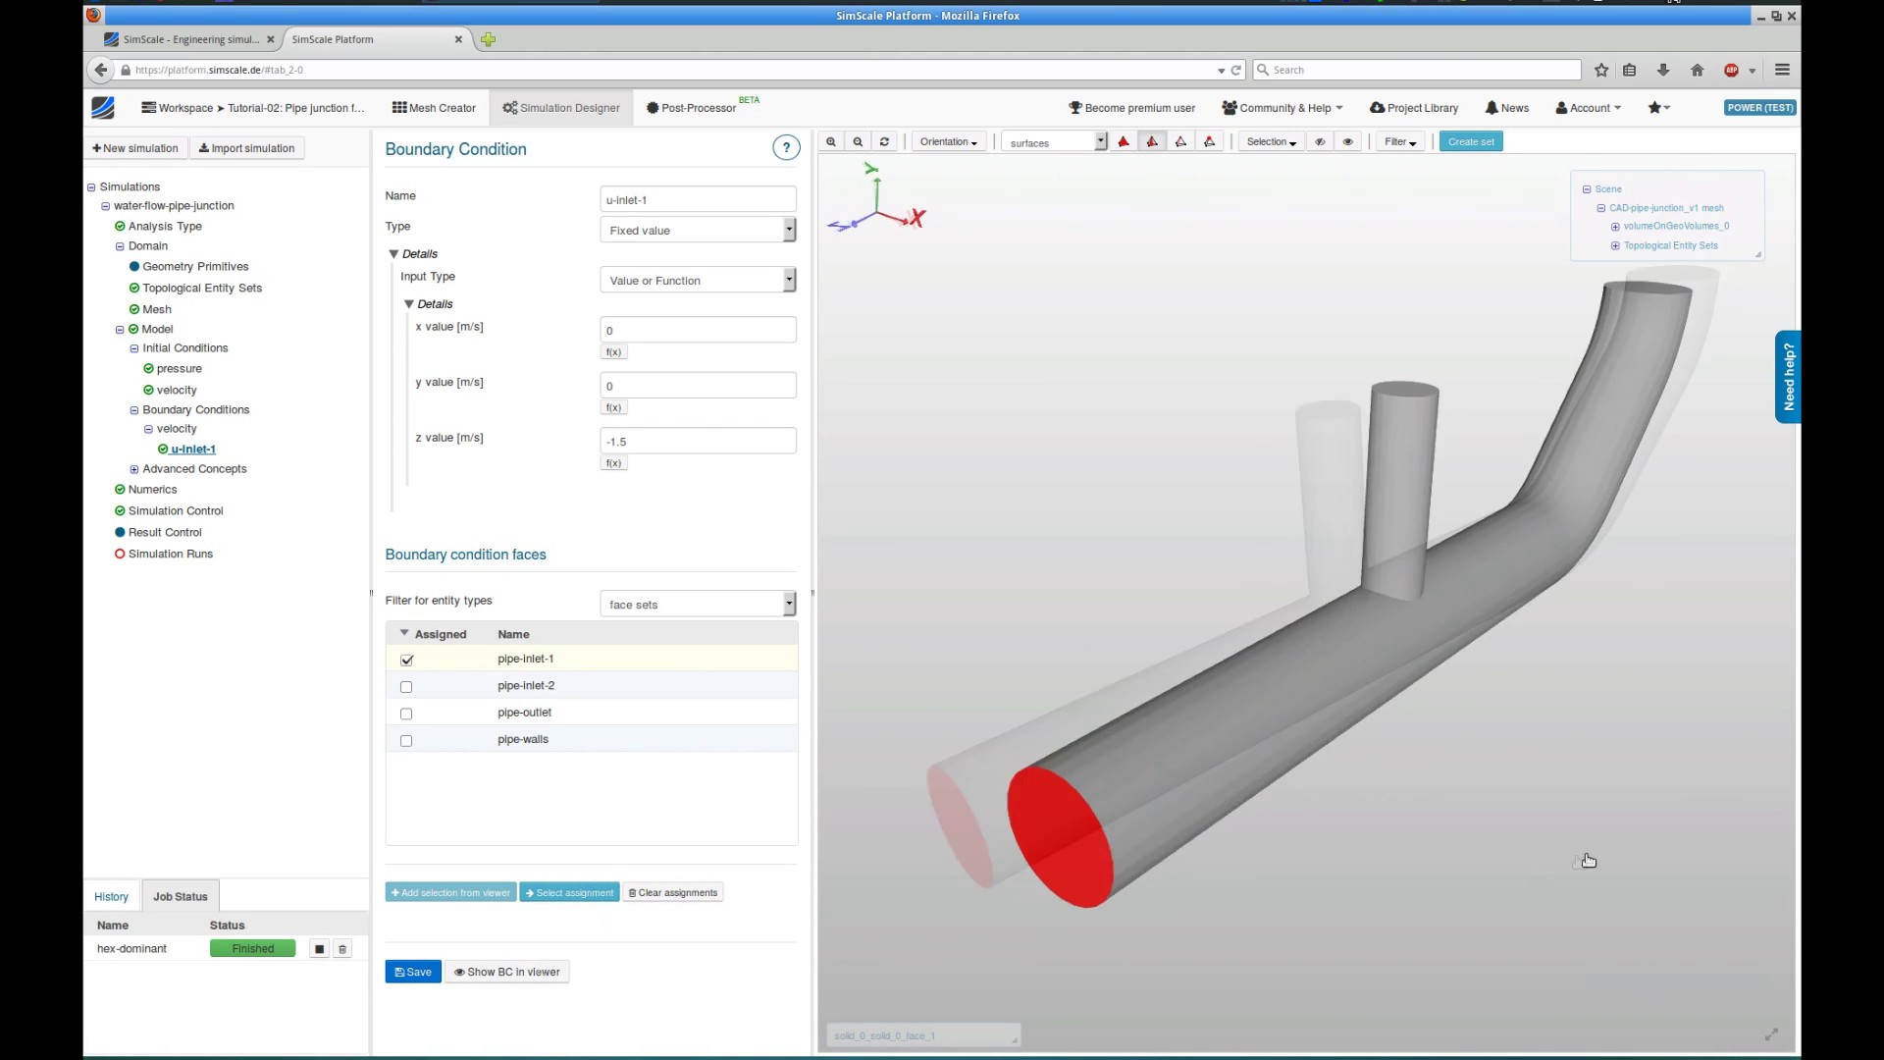
click(412, 970)
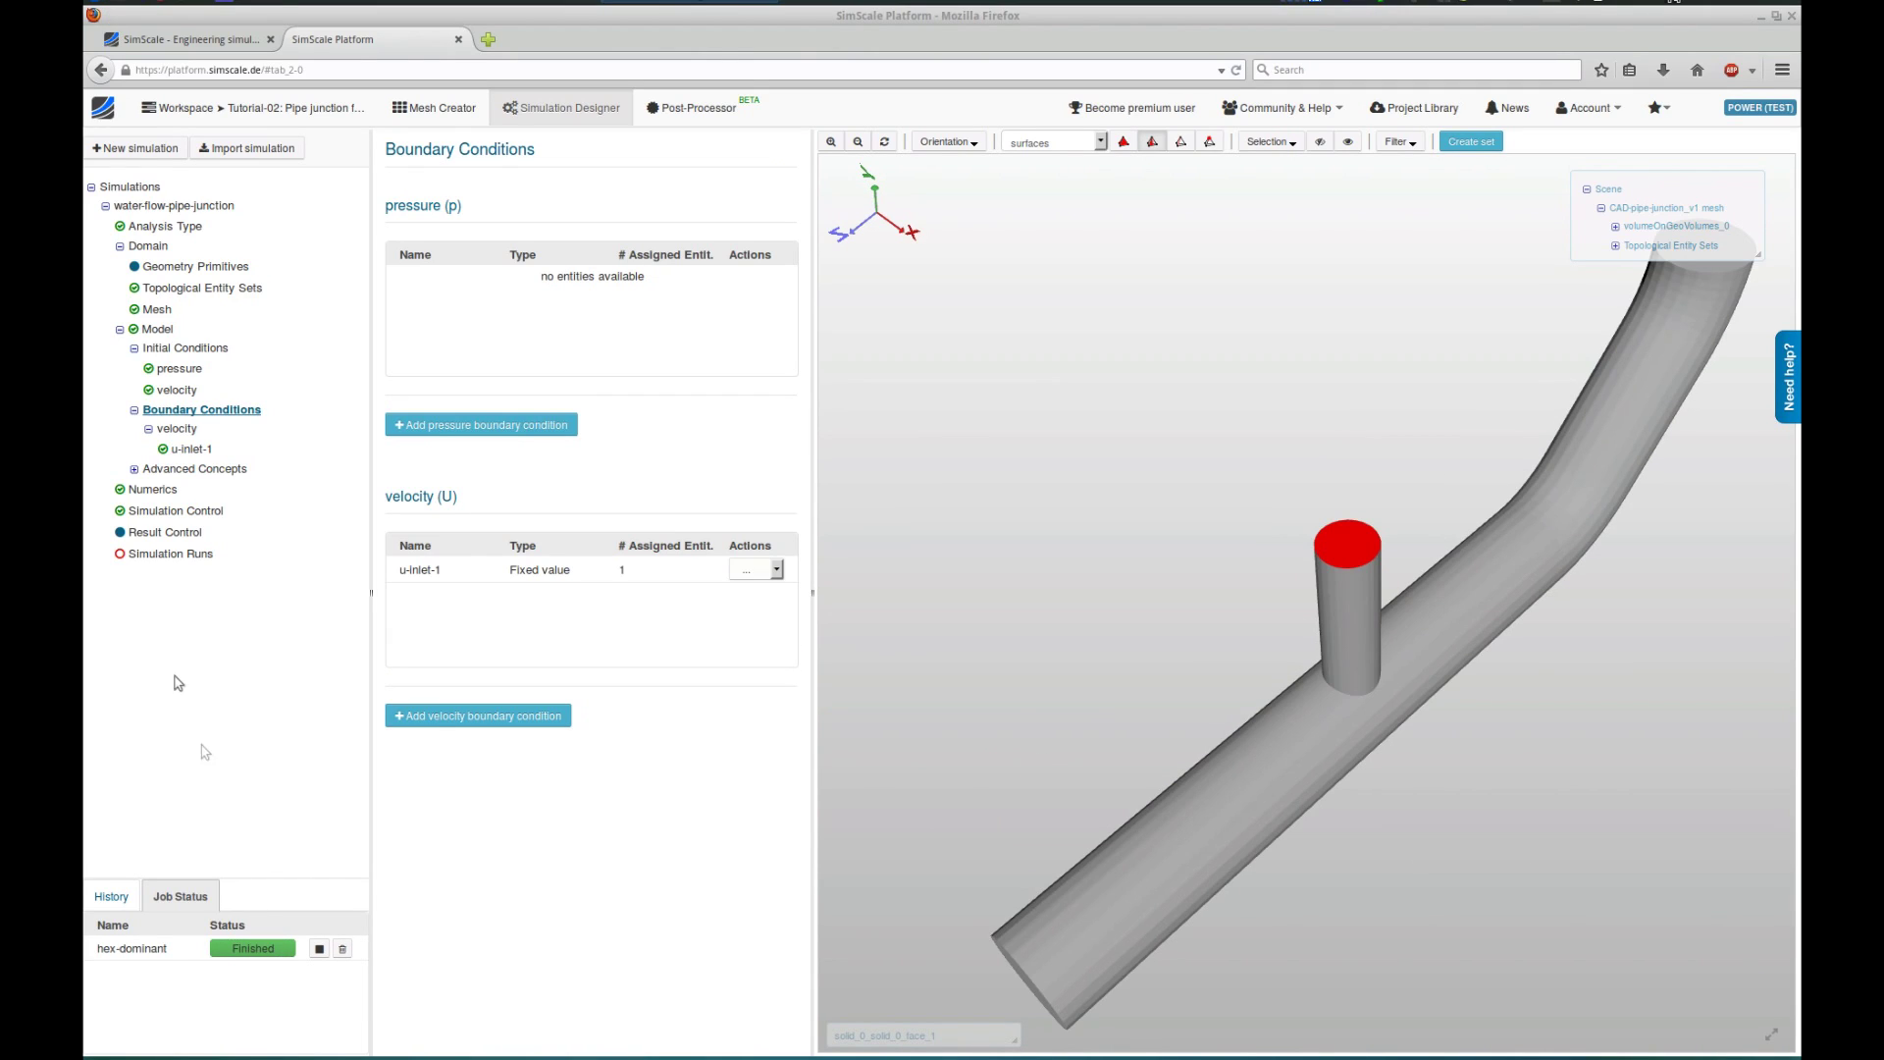
Add a Fixed value velocity condition u-inlet-2 with y velocity -1 m/s on pipe-inlet-2.
right_click(174, 432)
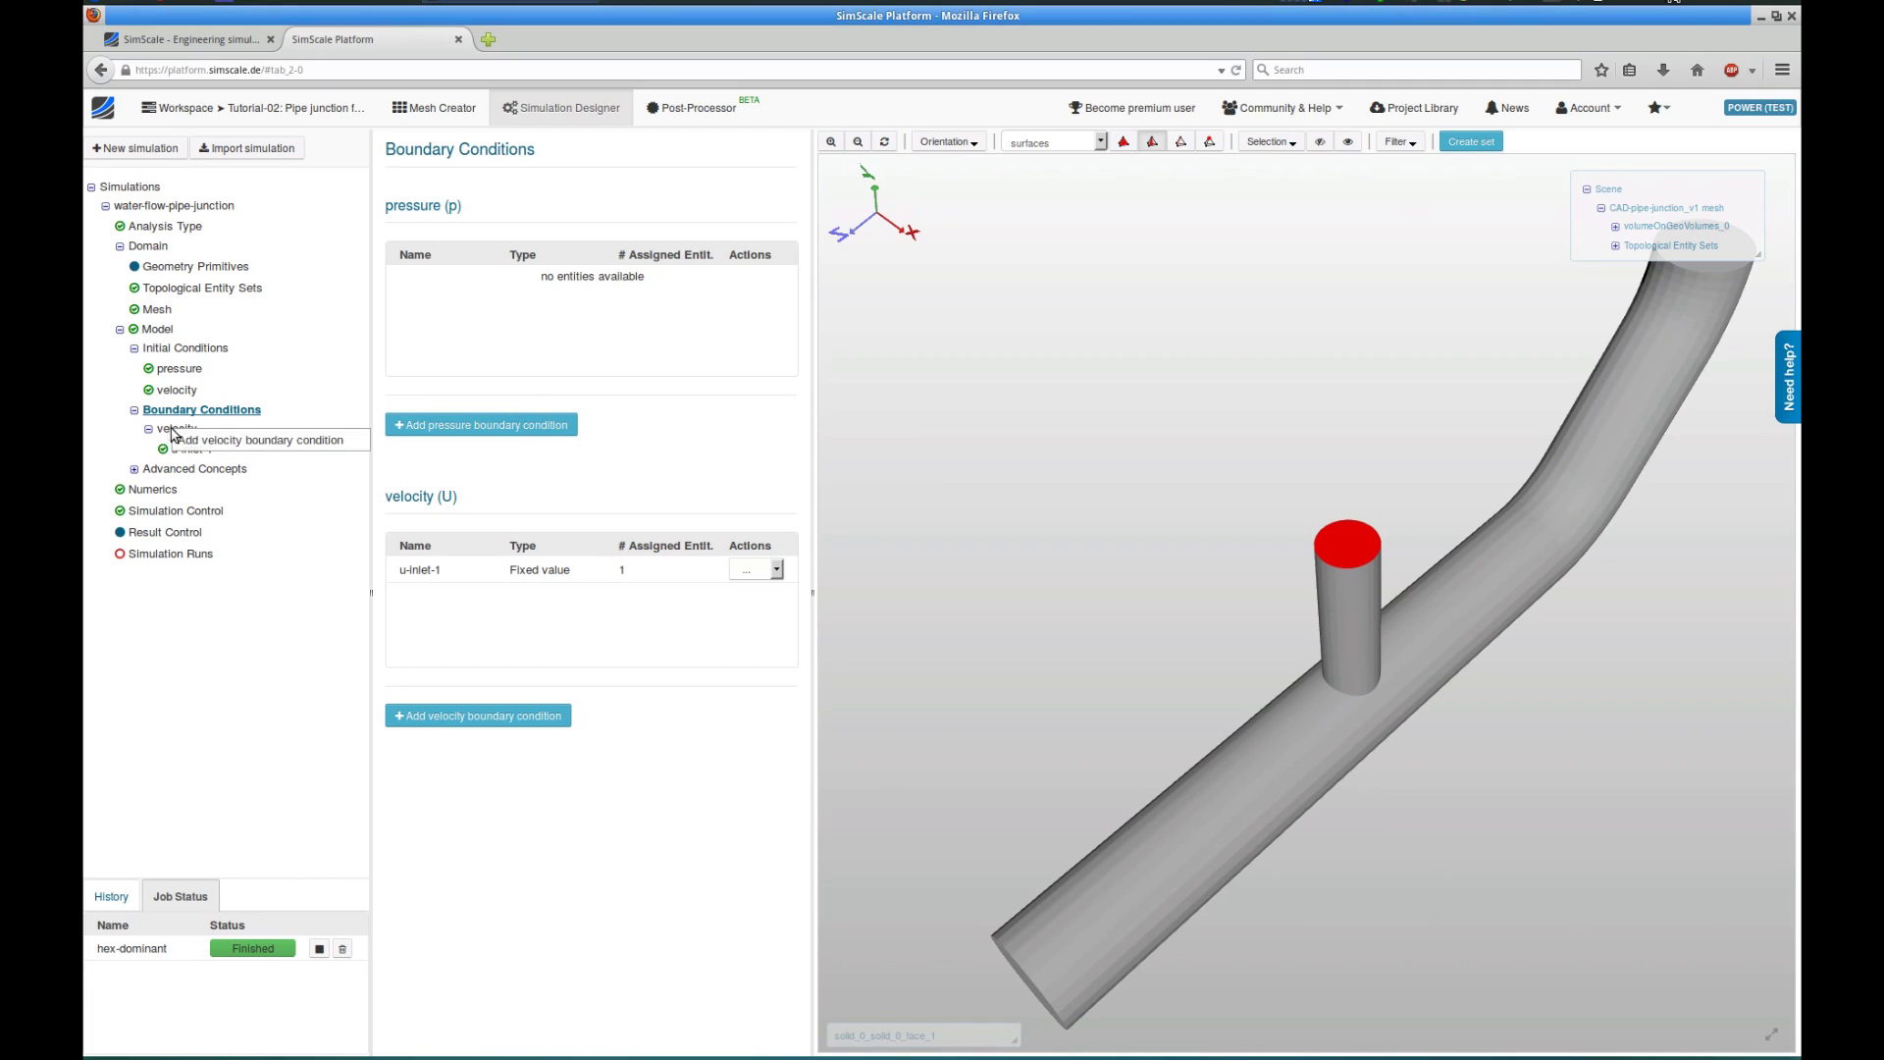
click(193, 443)
triple_click(682, 200)
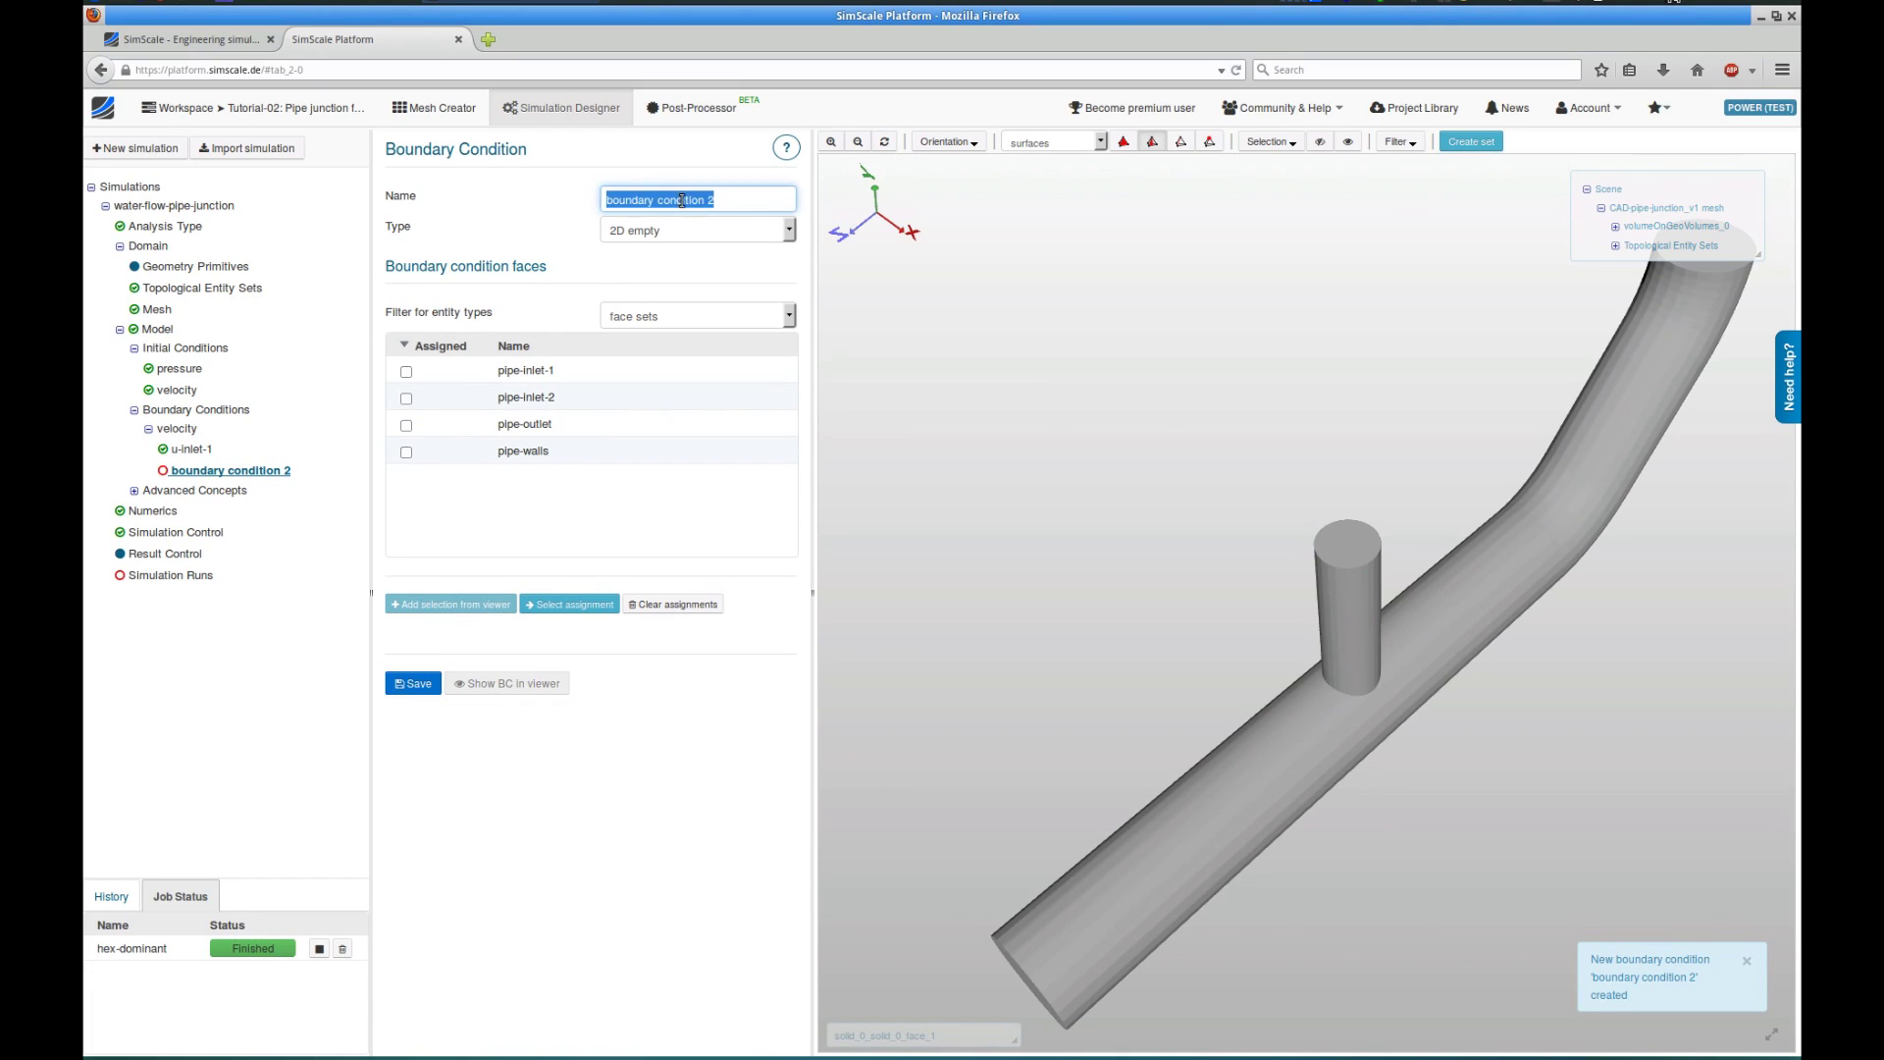
text(u-inlet-2)
click(666, 229)
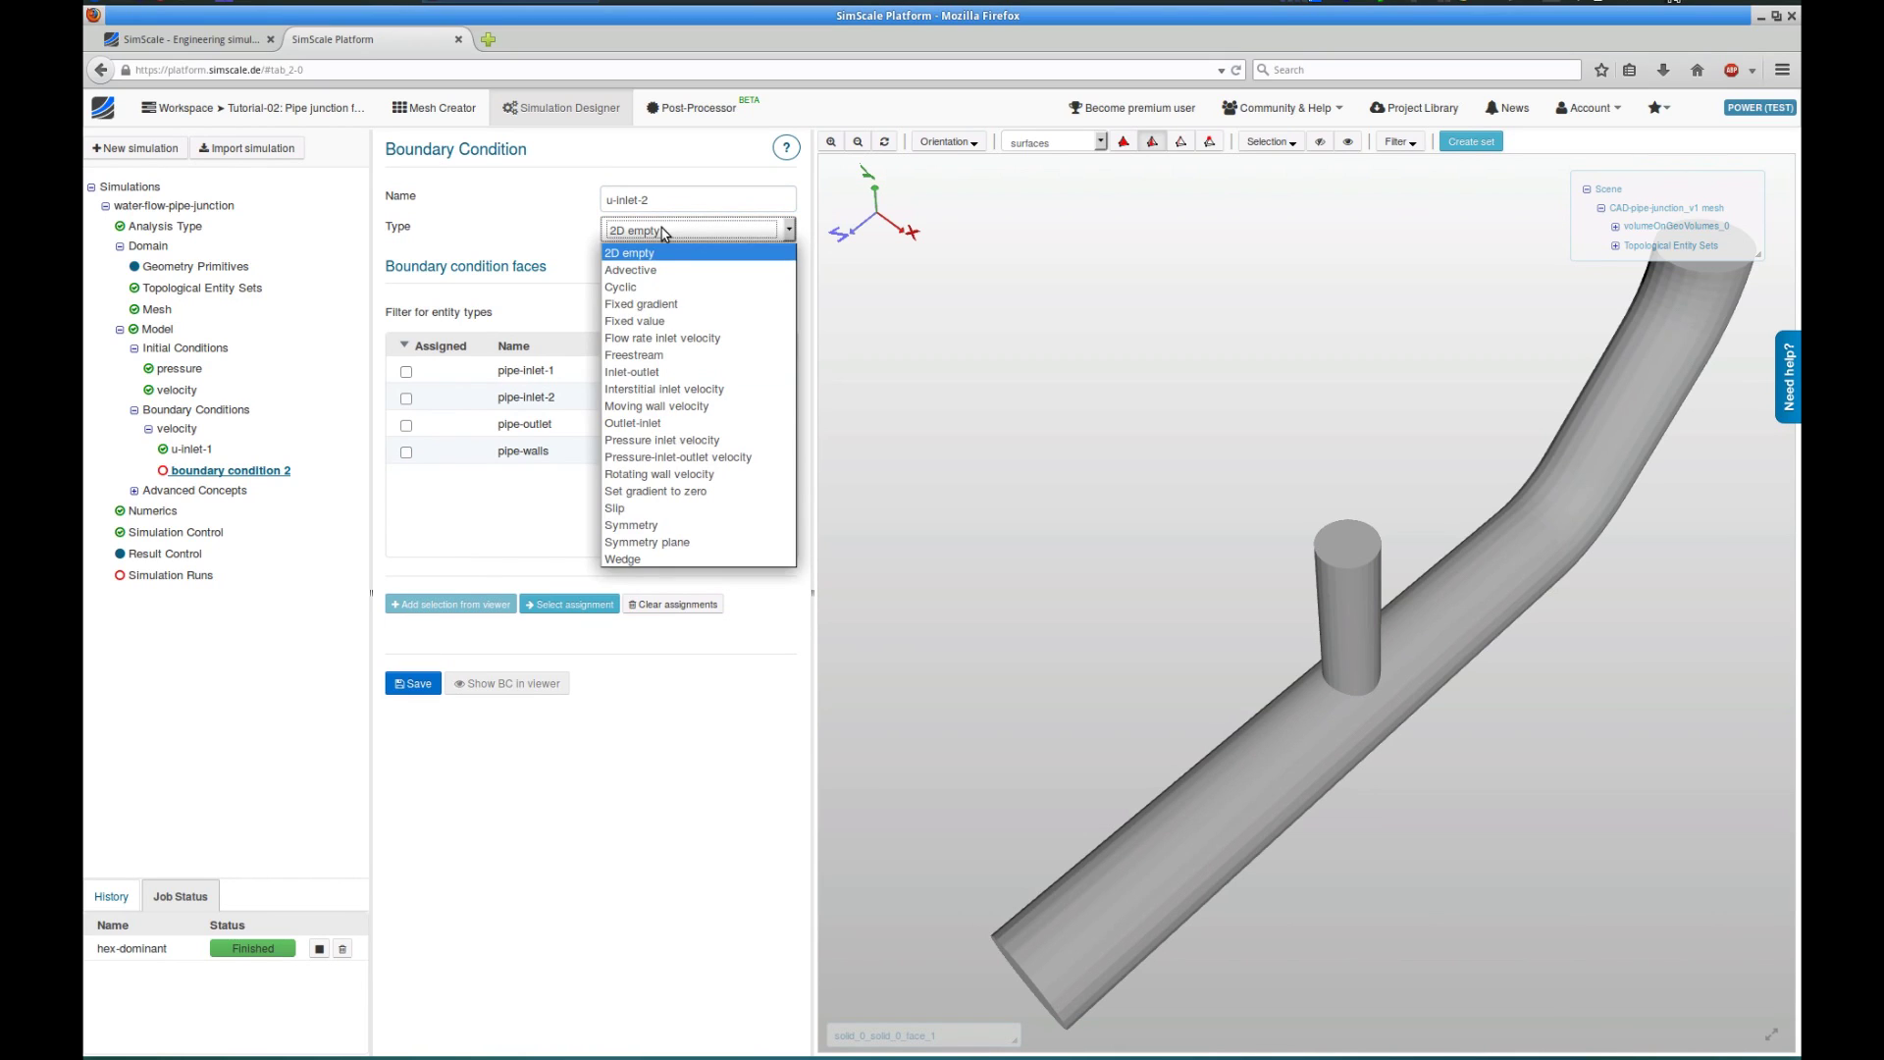
click(666, 320)
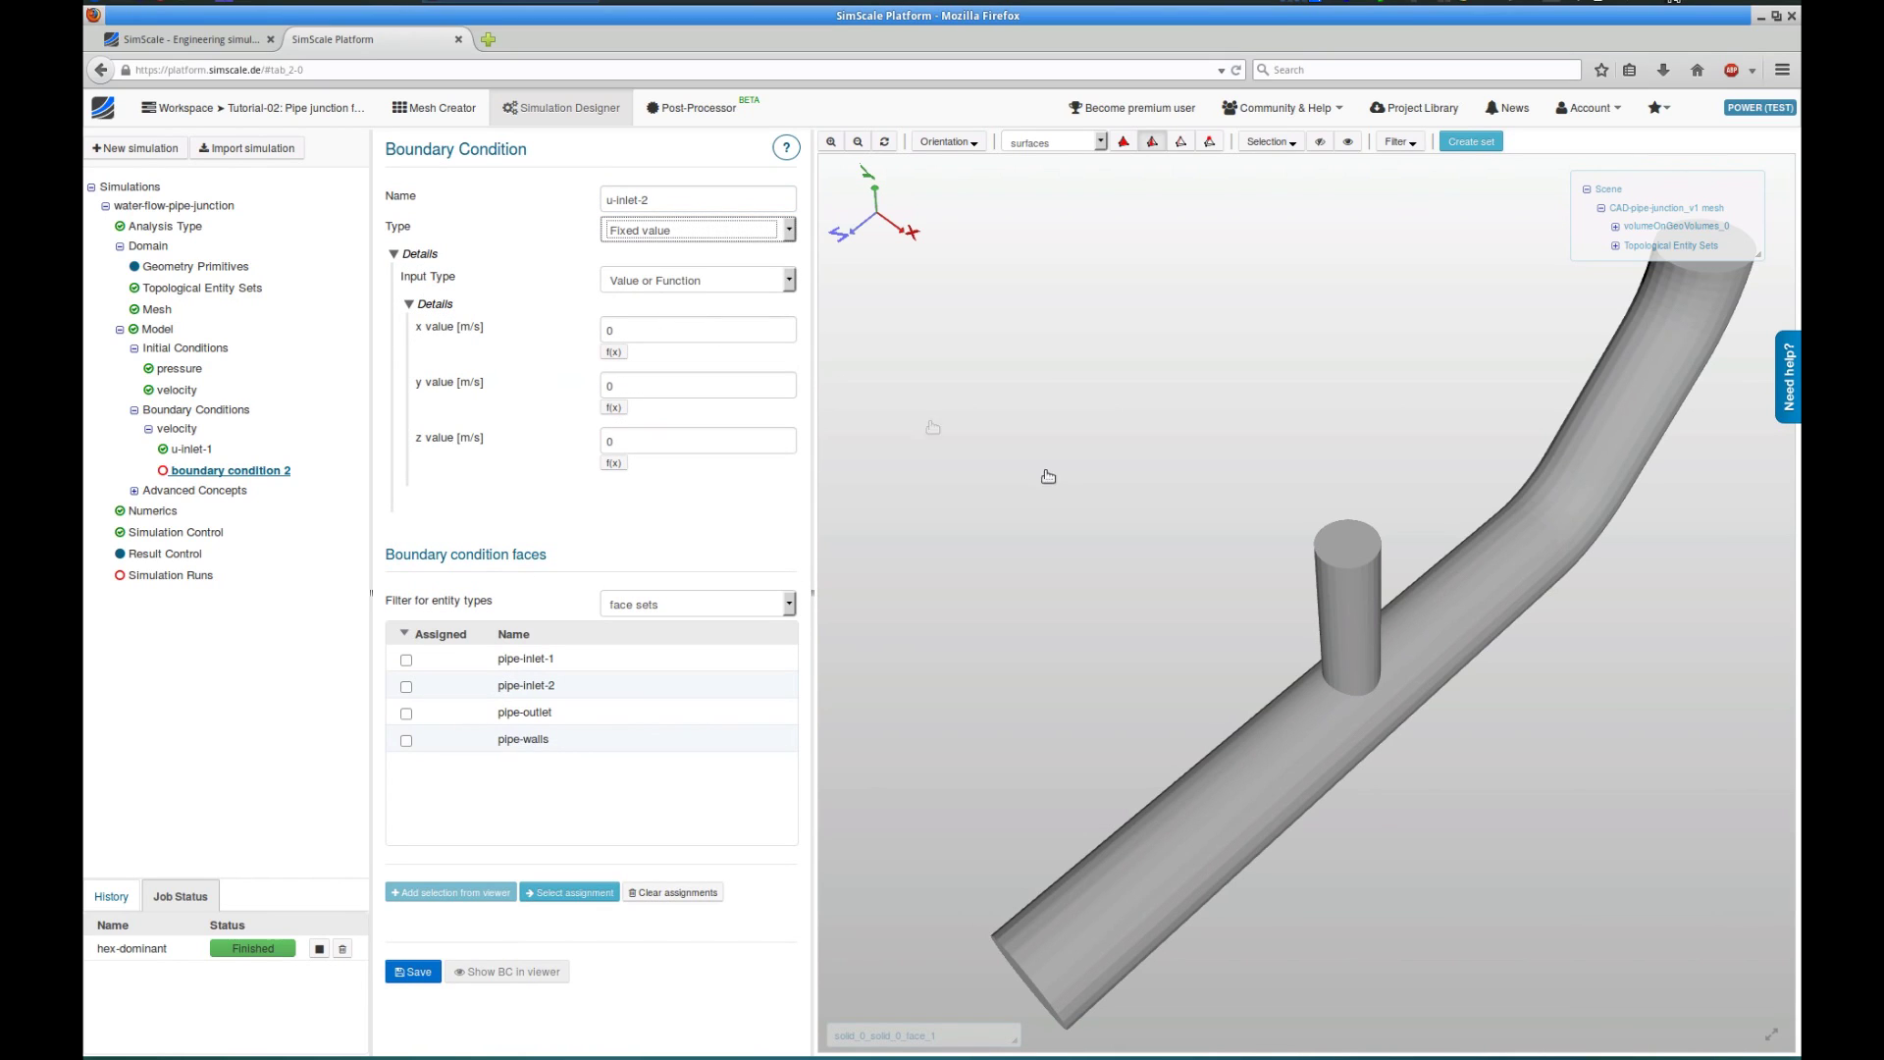
drag(1048, 476, 1141, 453)
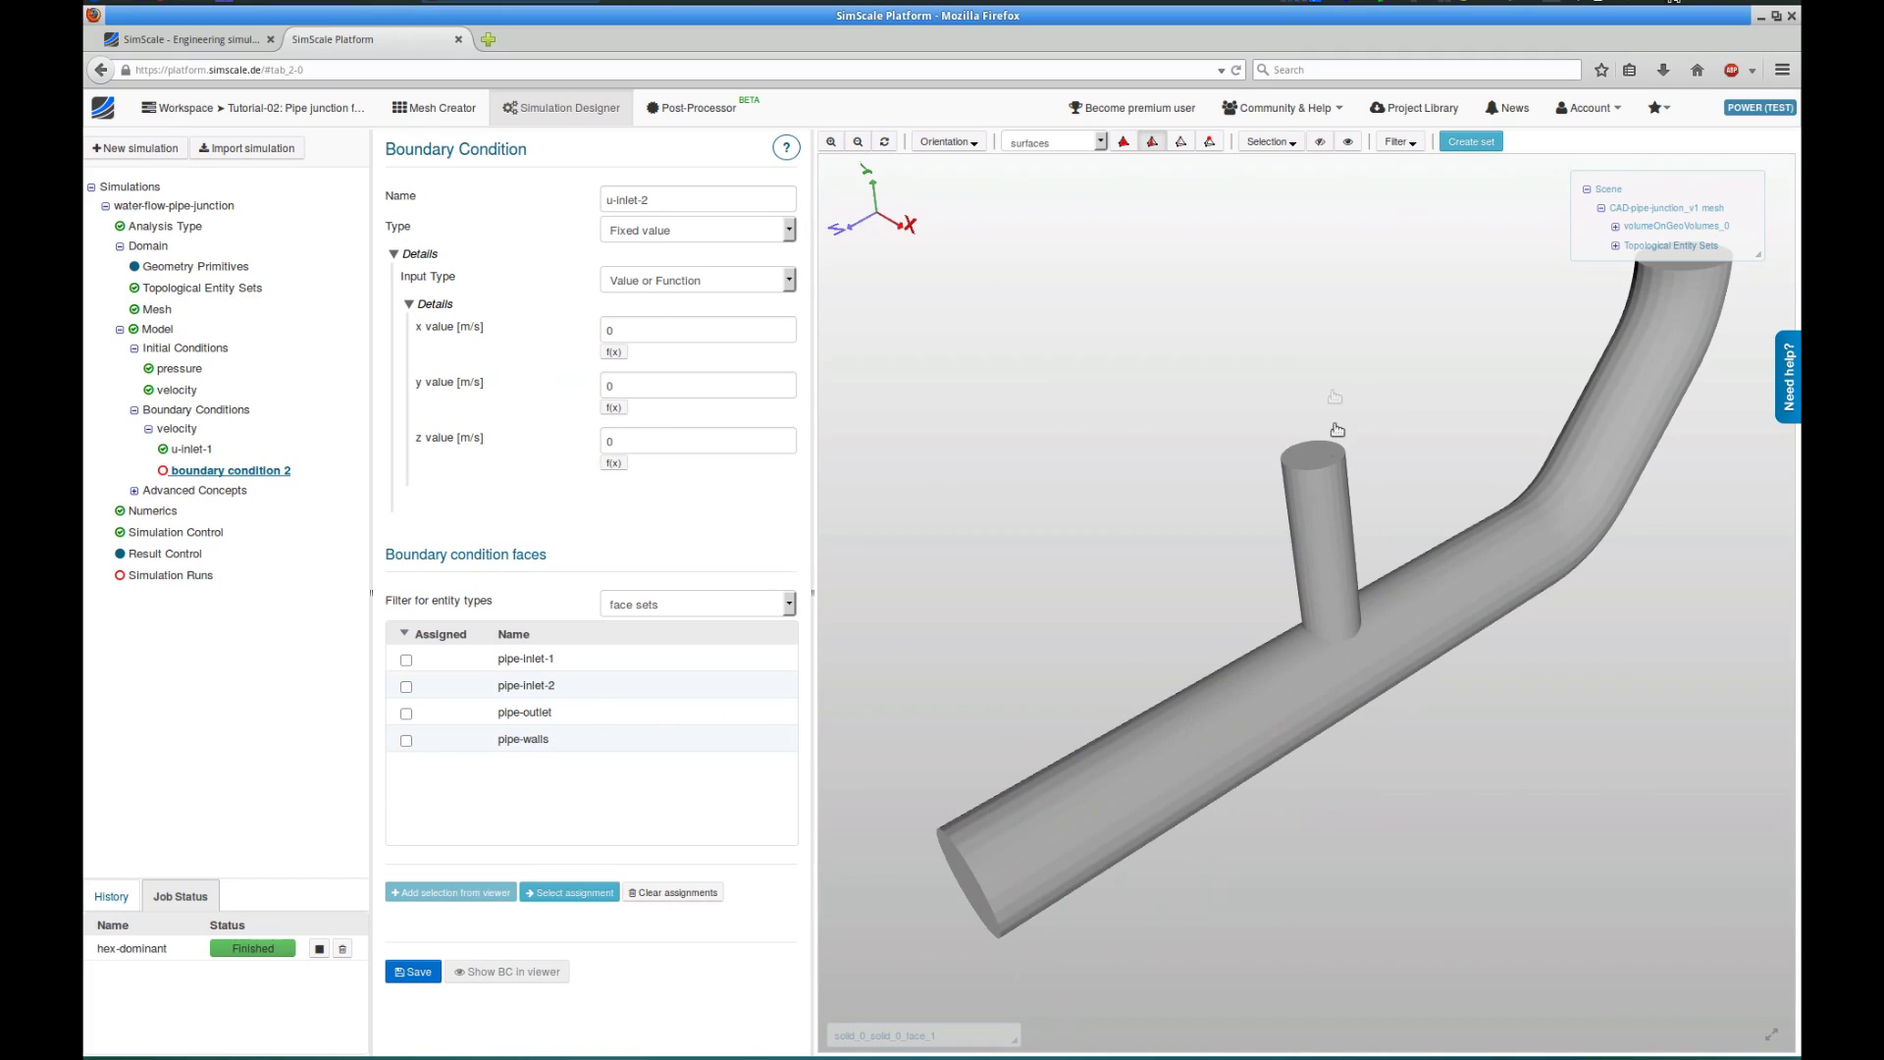
double_click(727, 386)
click(525, 685)
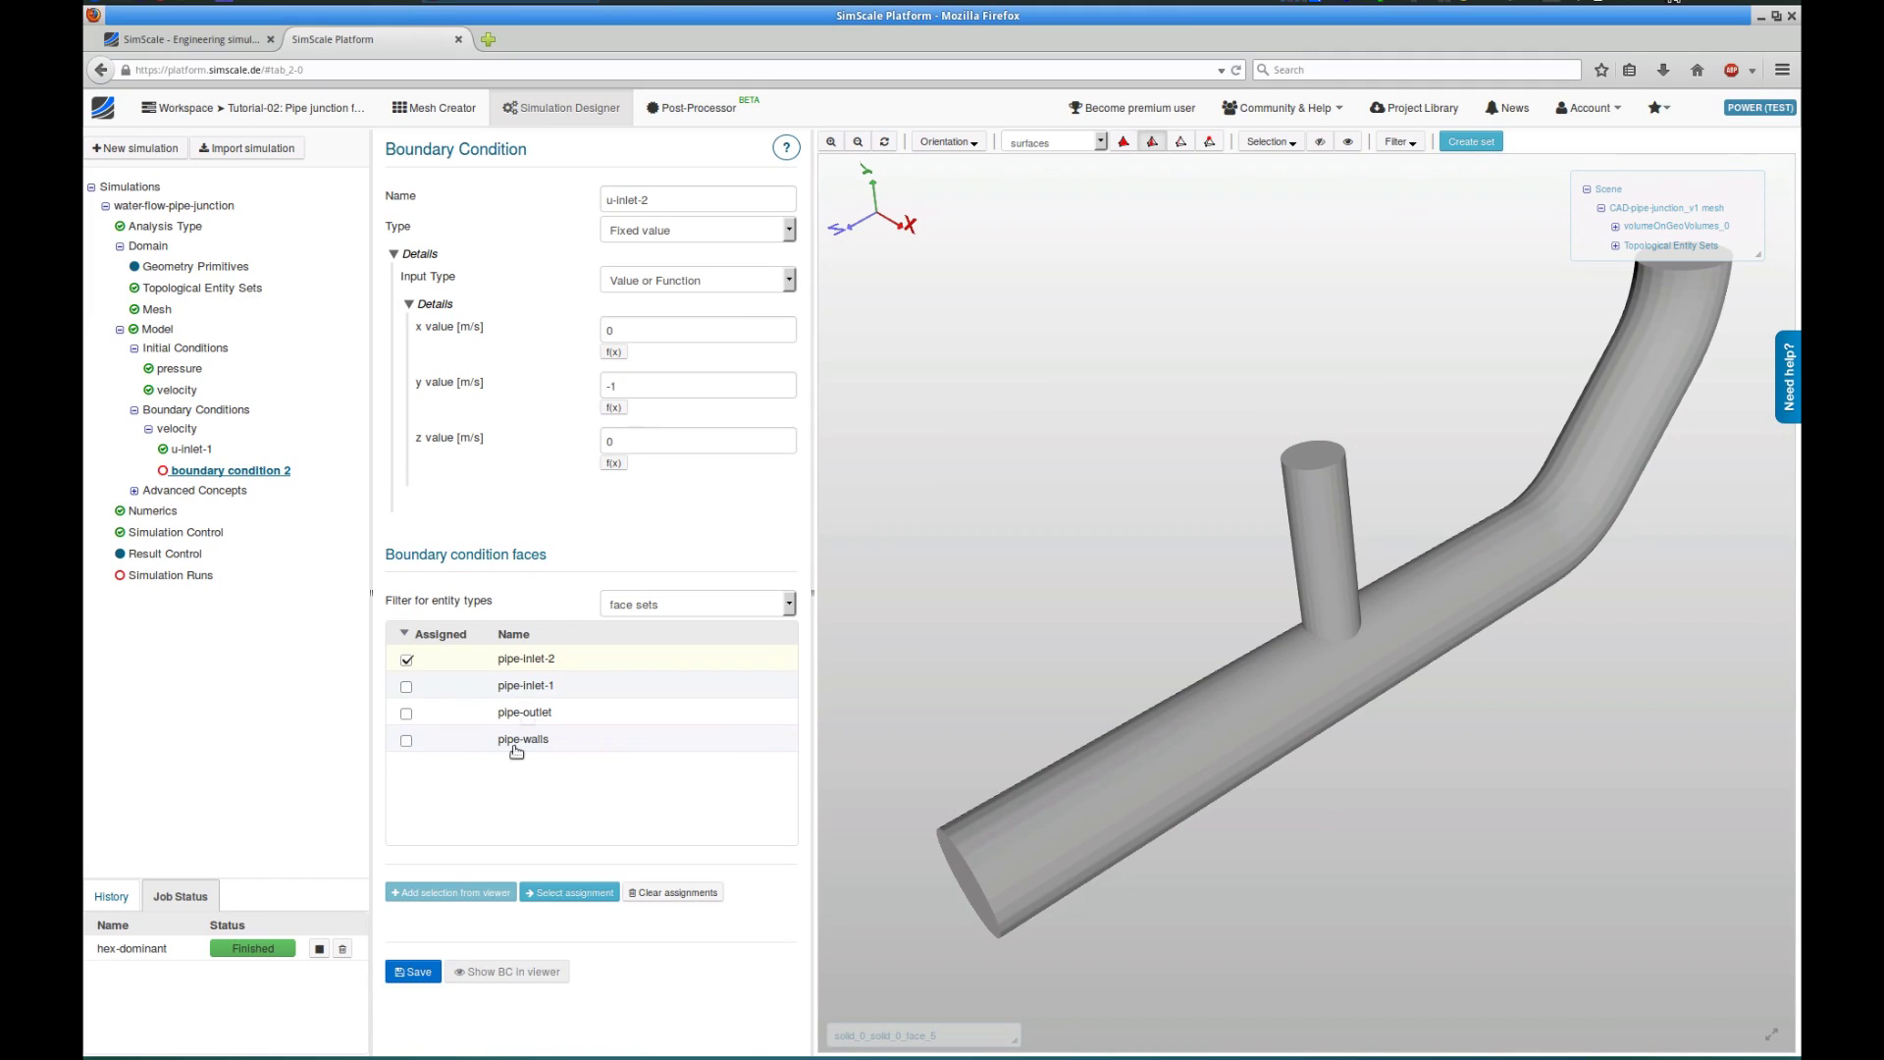
click(419, 971)
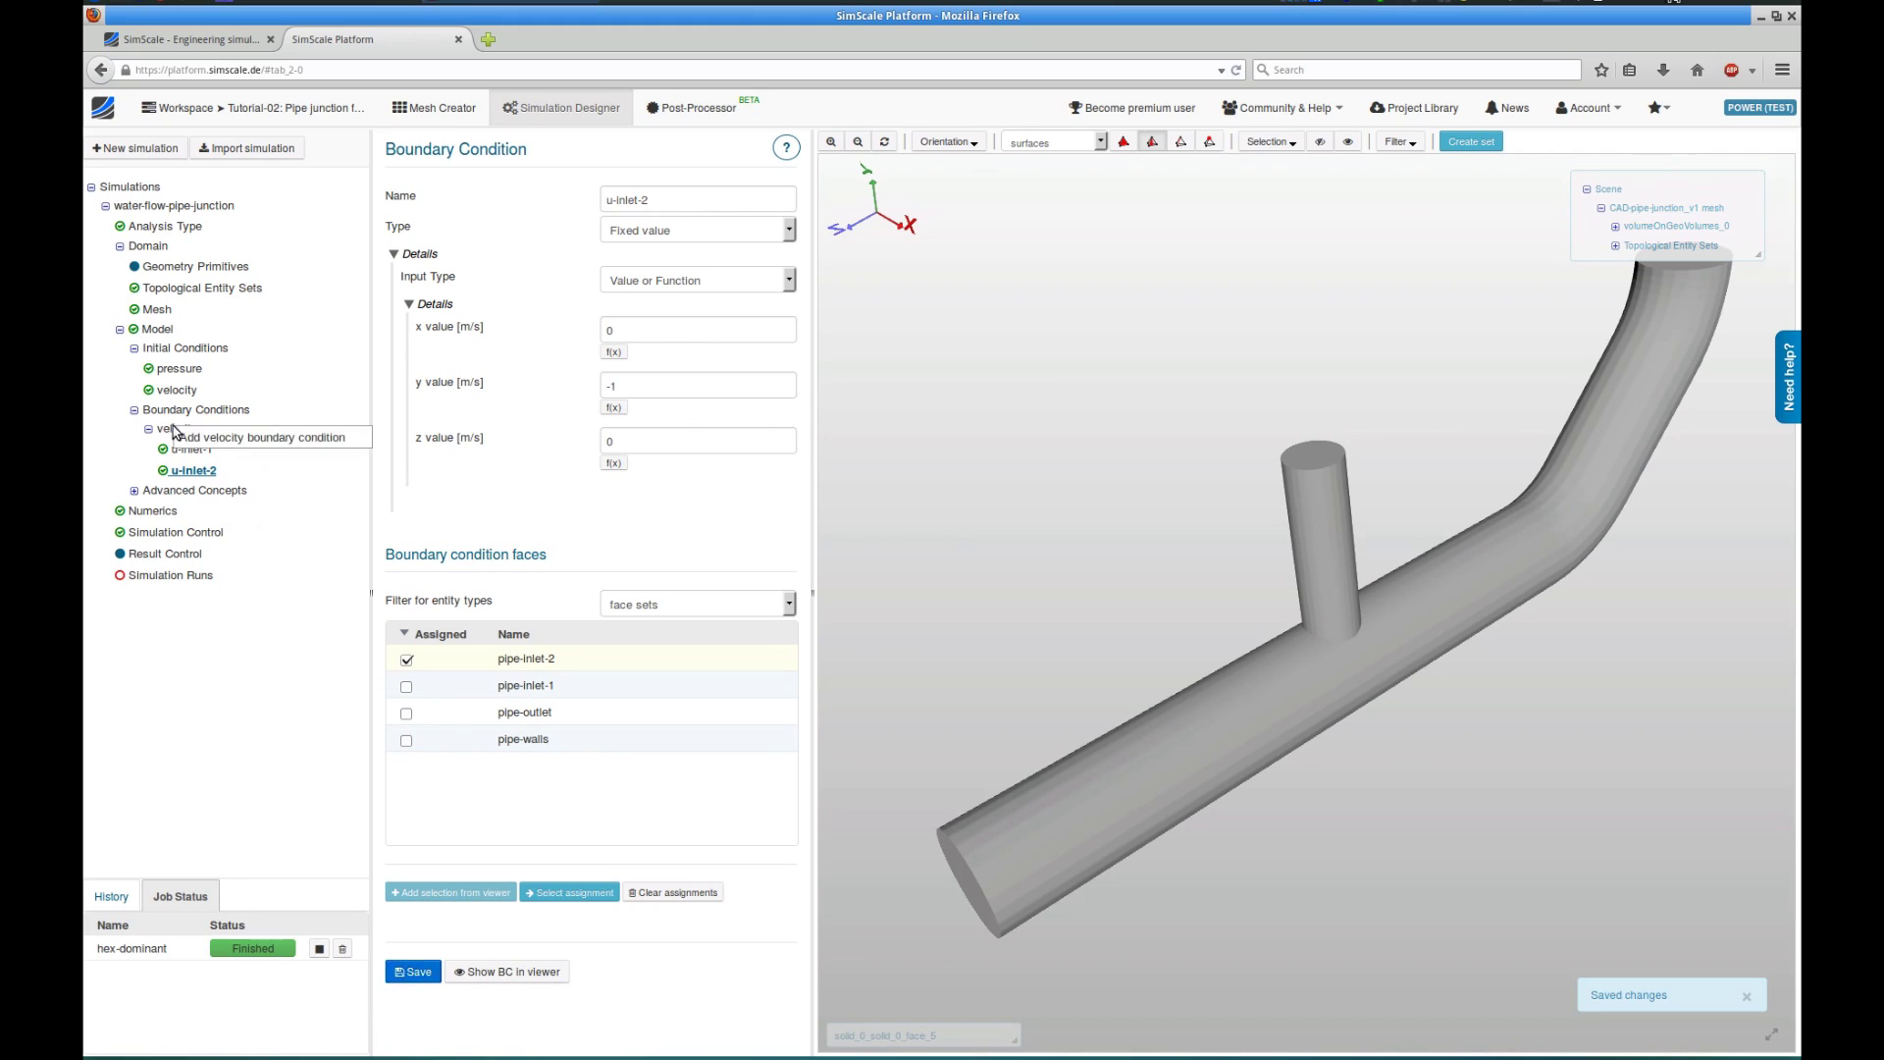
Add a zero-gradient velocity condition u-outlet on the pipe-outlet face.
click(213, 437)
triple_click(729, 188)
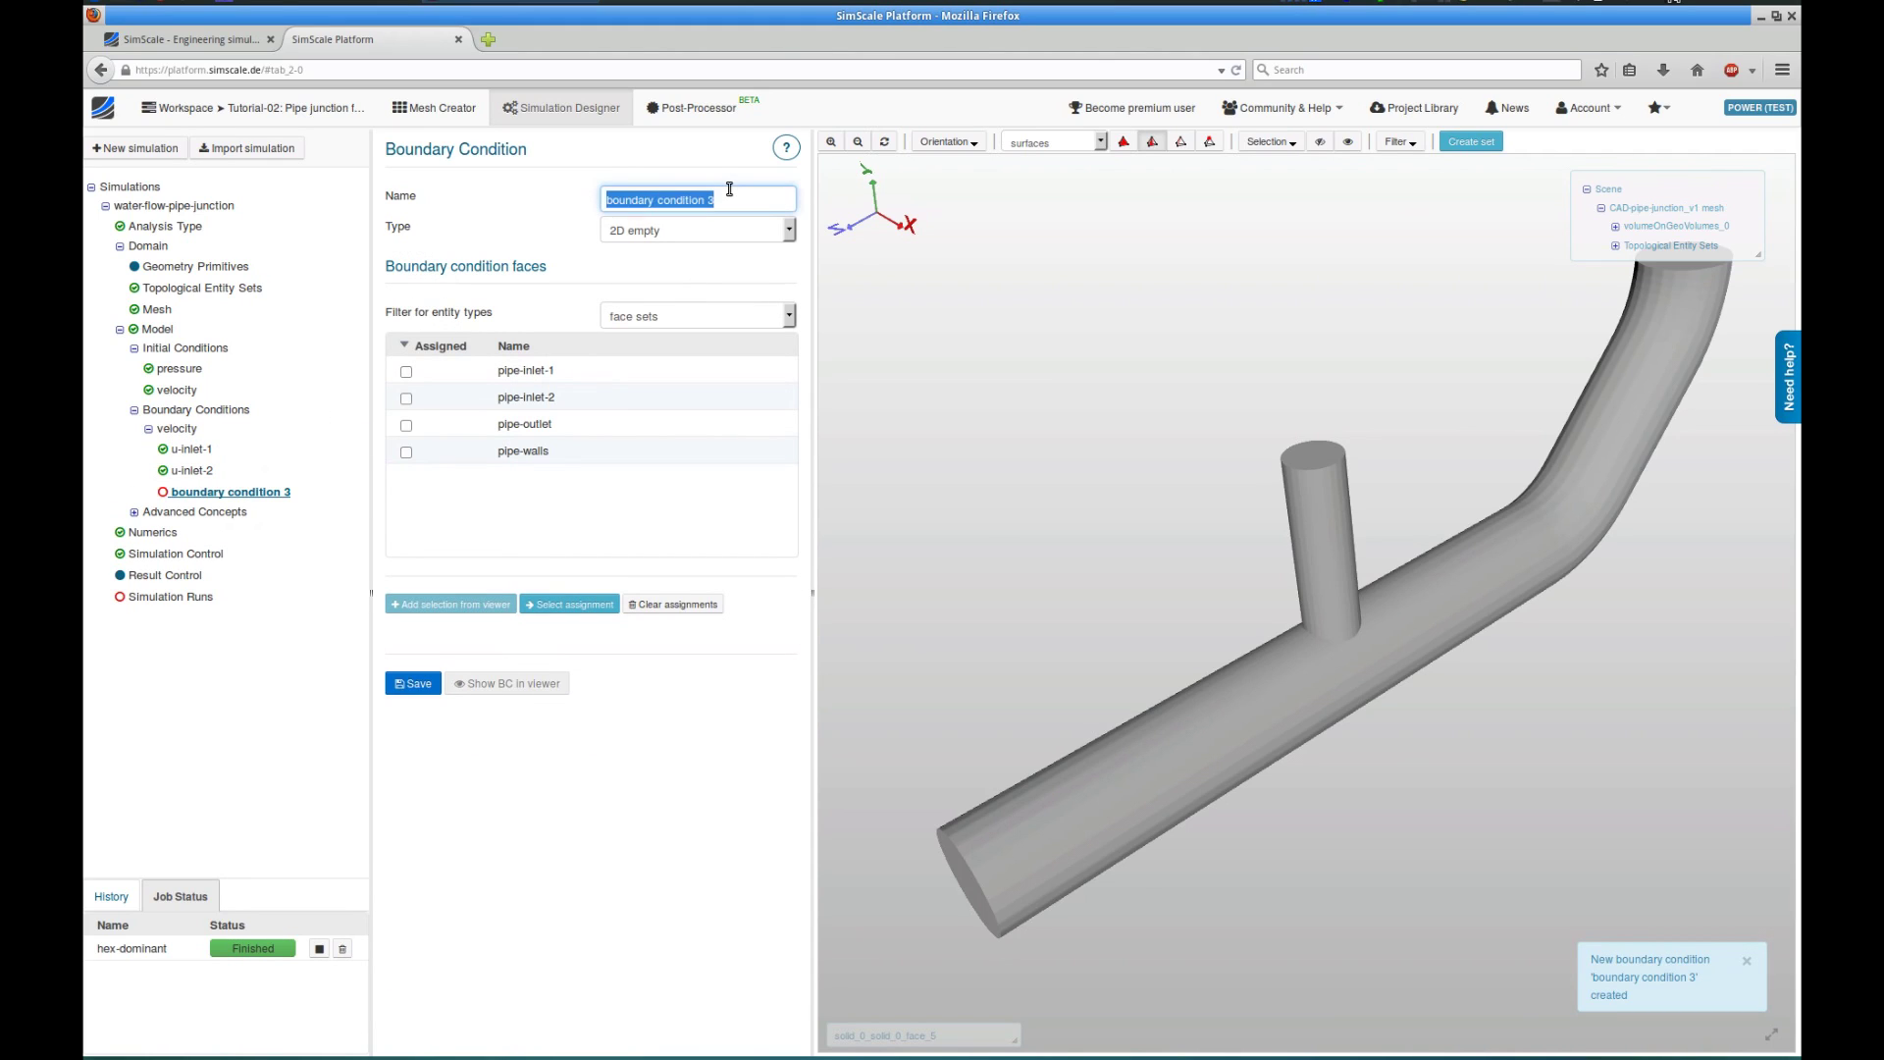
text(u-outl)
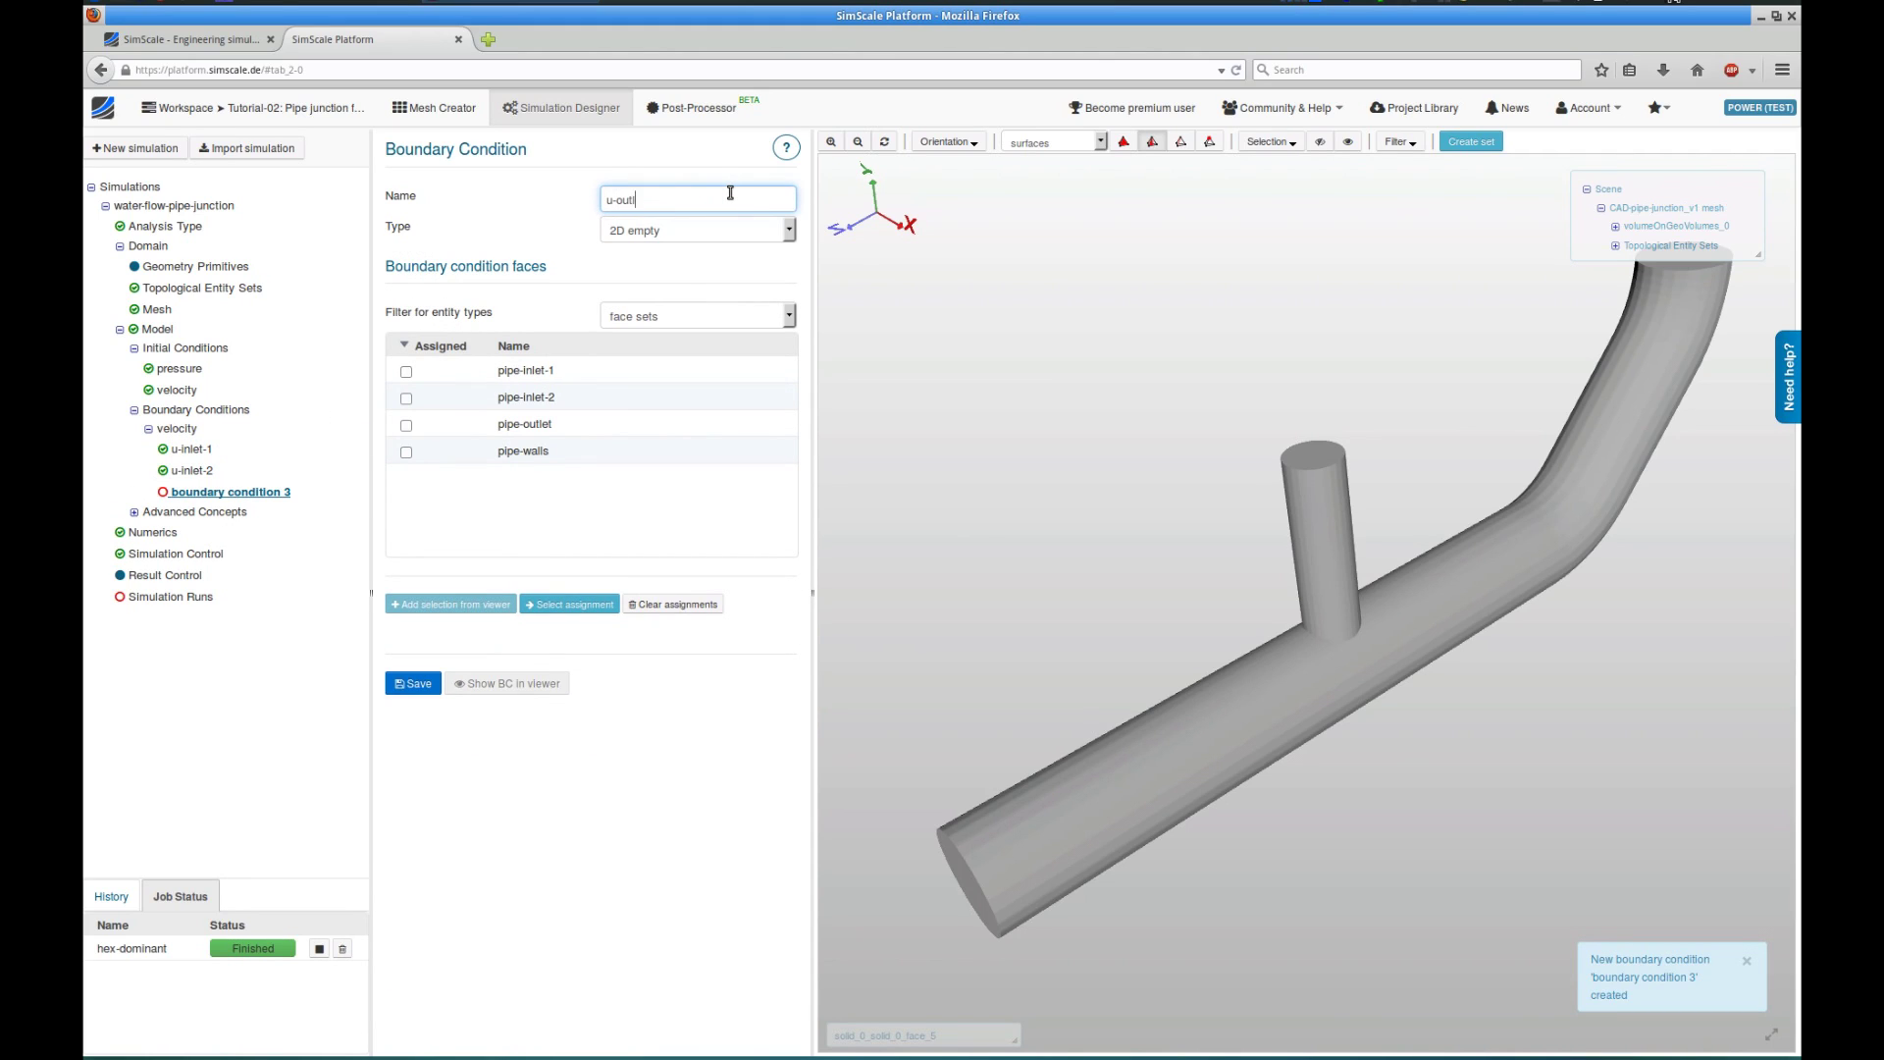
text(et)
key(Tab)
key(Down)
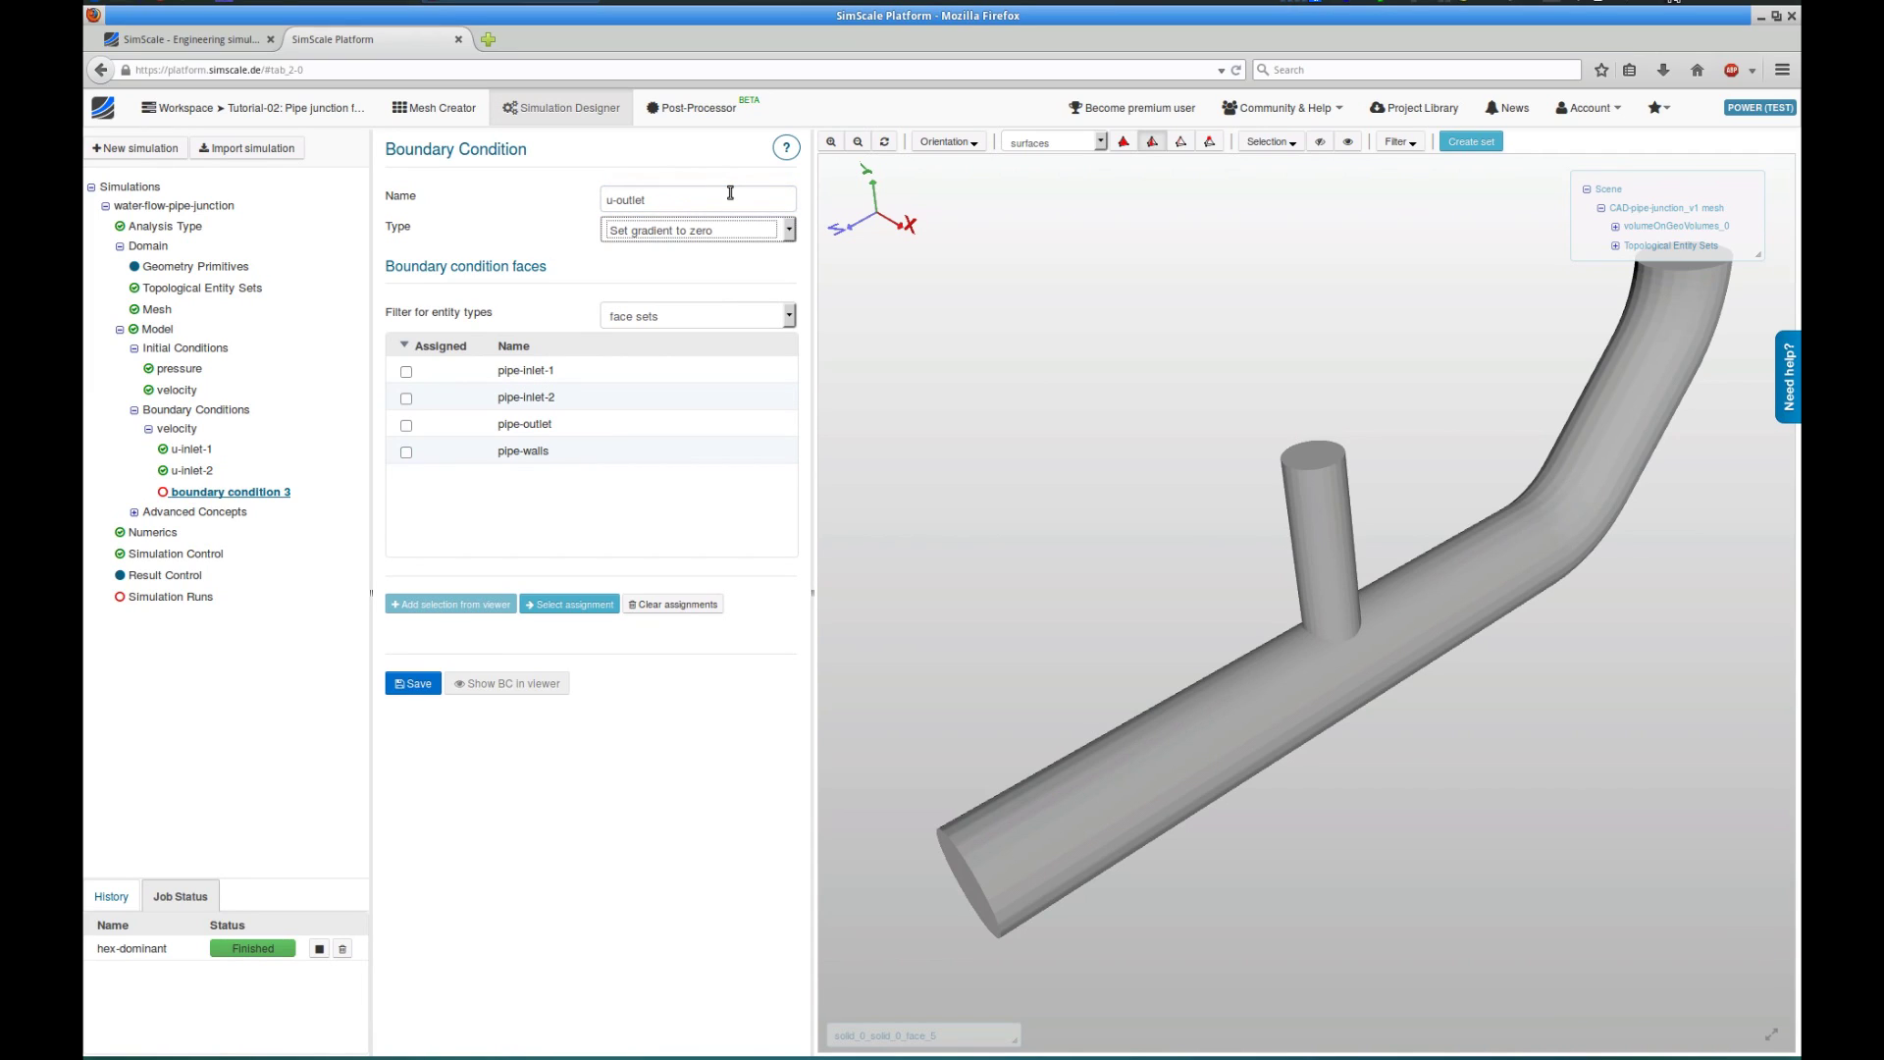
click(432, 425)
click(410, 684)
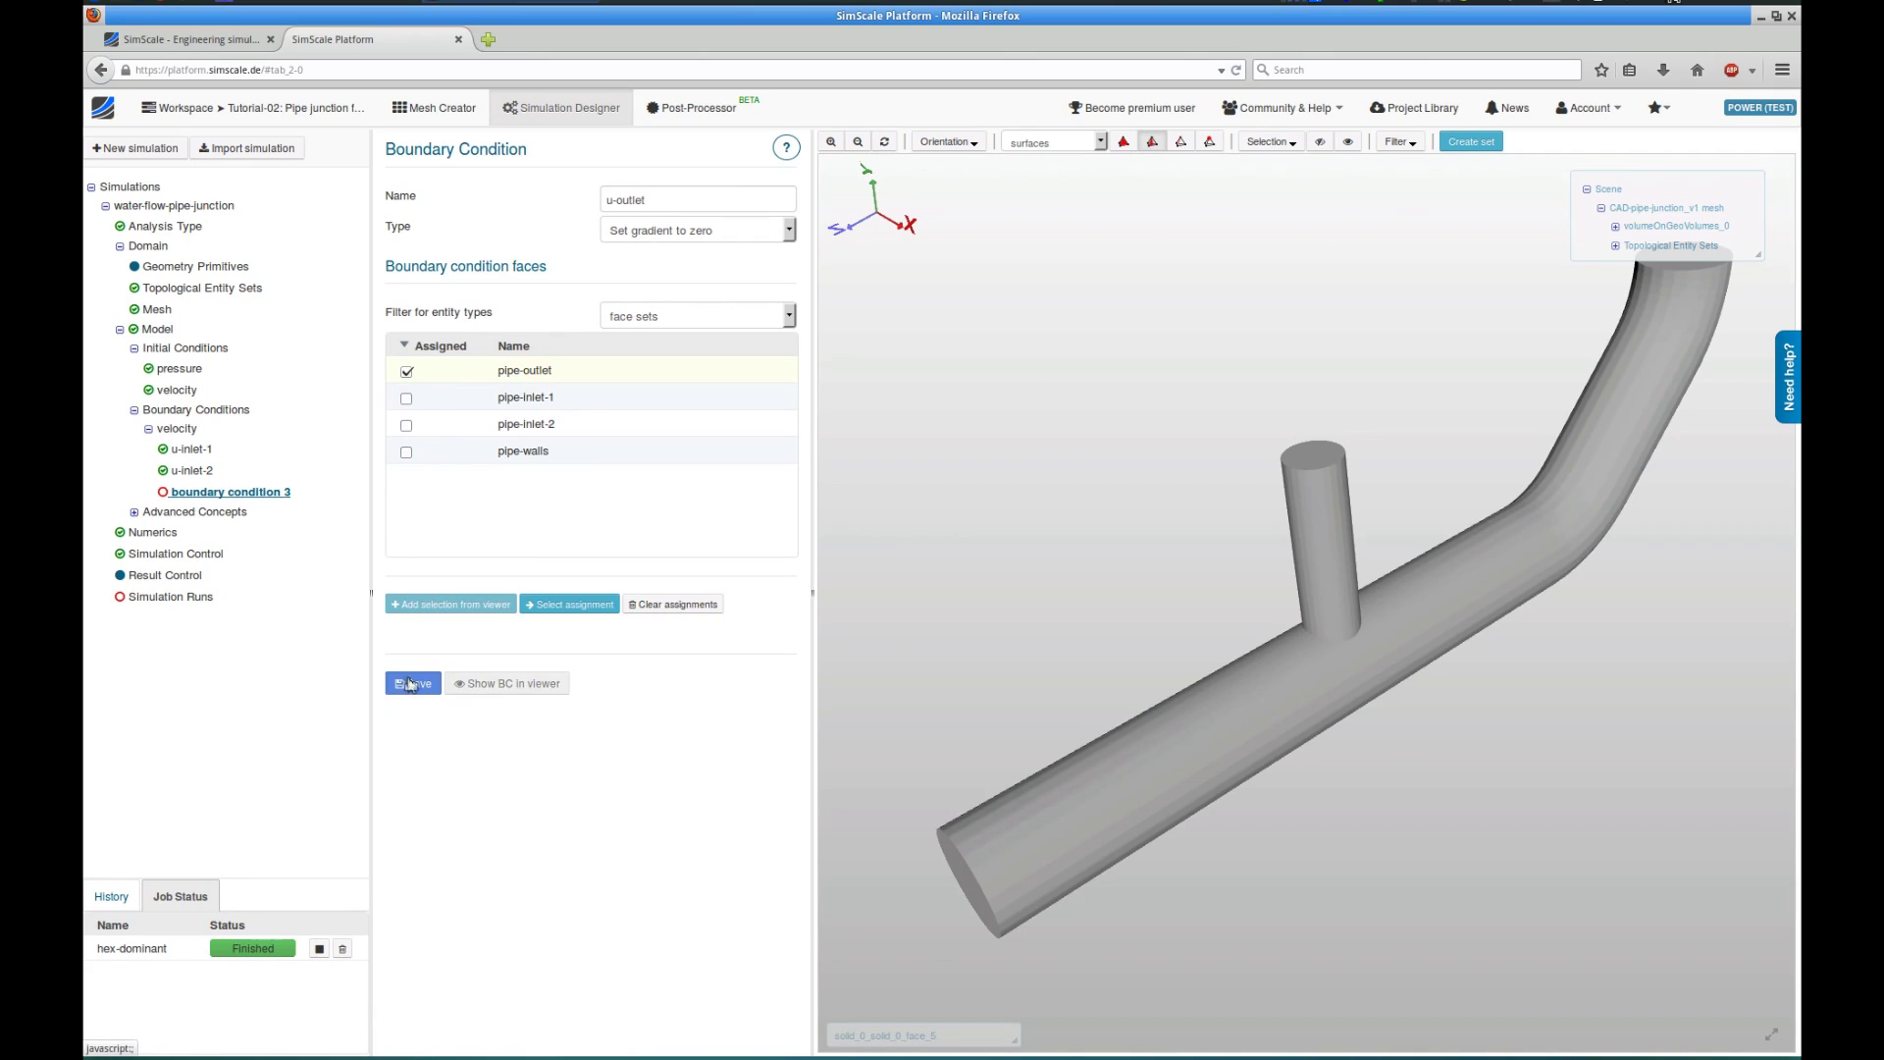
Add a fixed zero velocity condition u-walls on the pipe-walls face.
click(193, 442)
triple_click(700, 200)
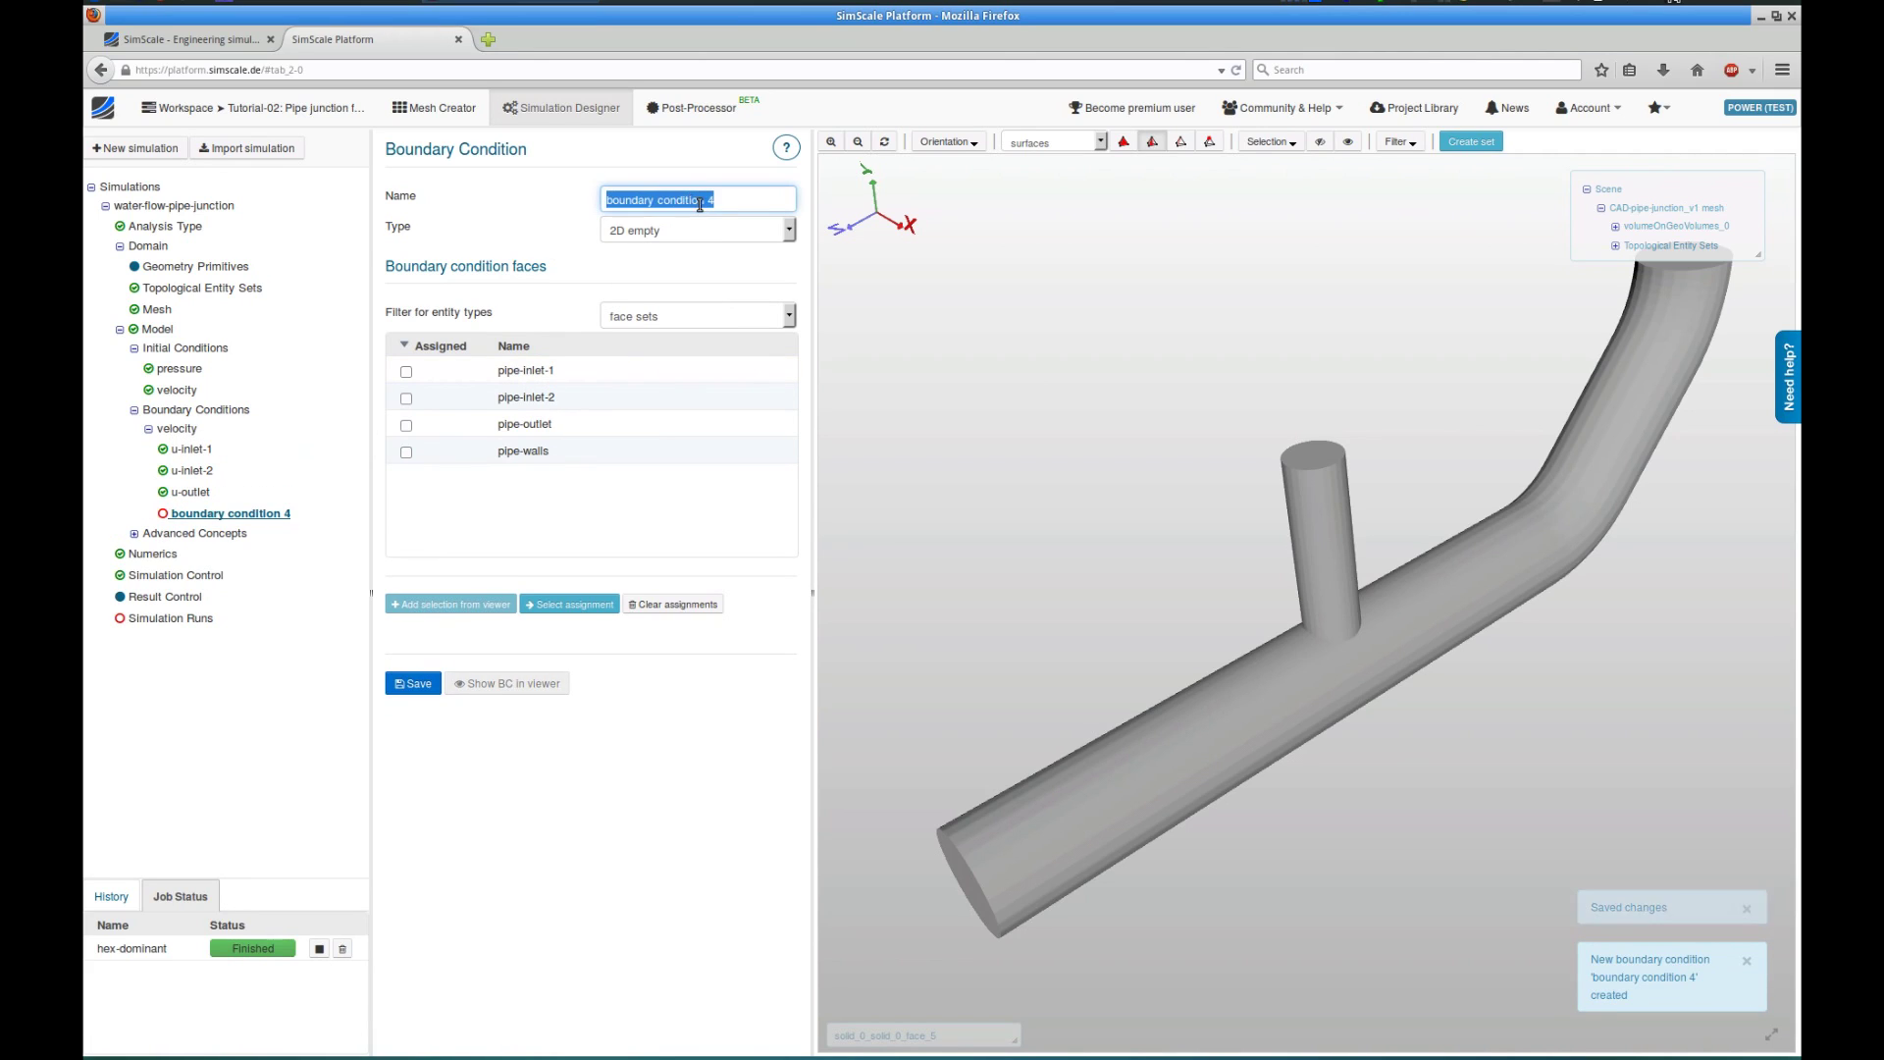
text(u-walls)
key(Tab)
key(Down)
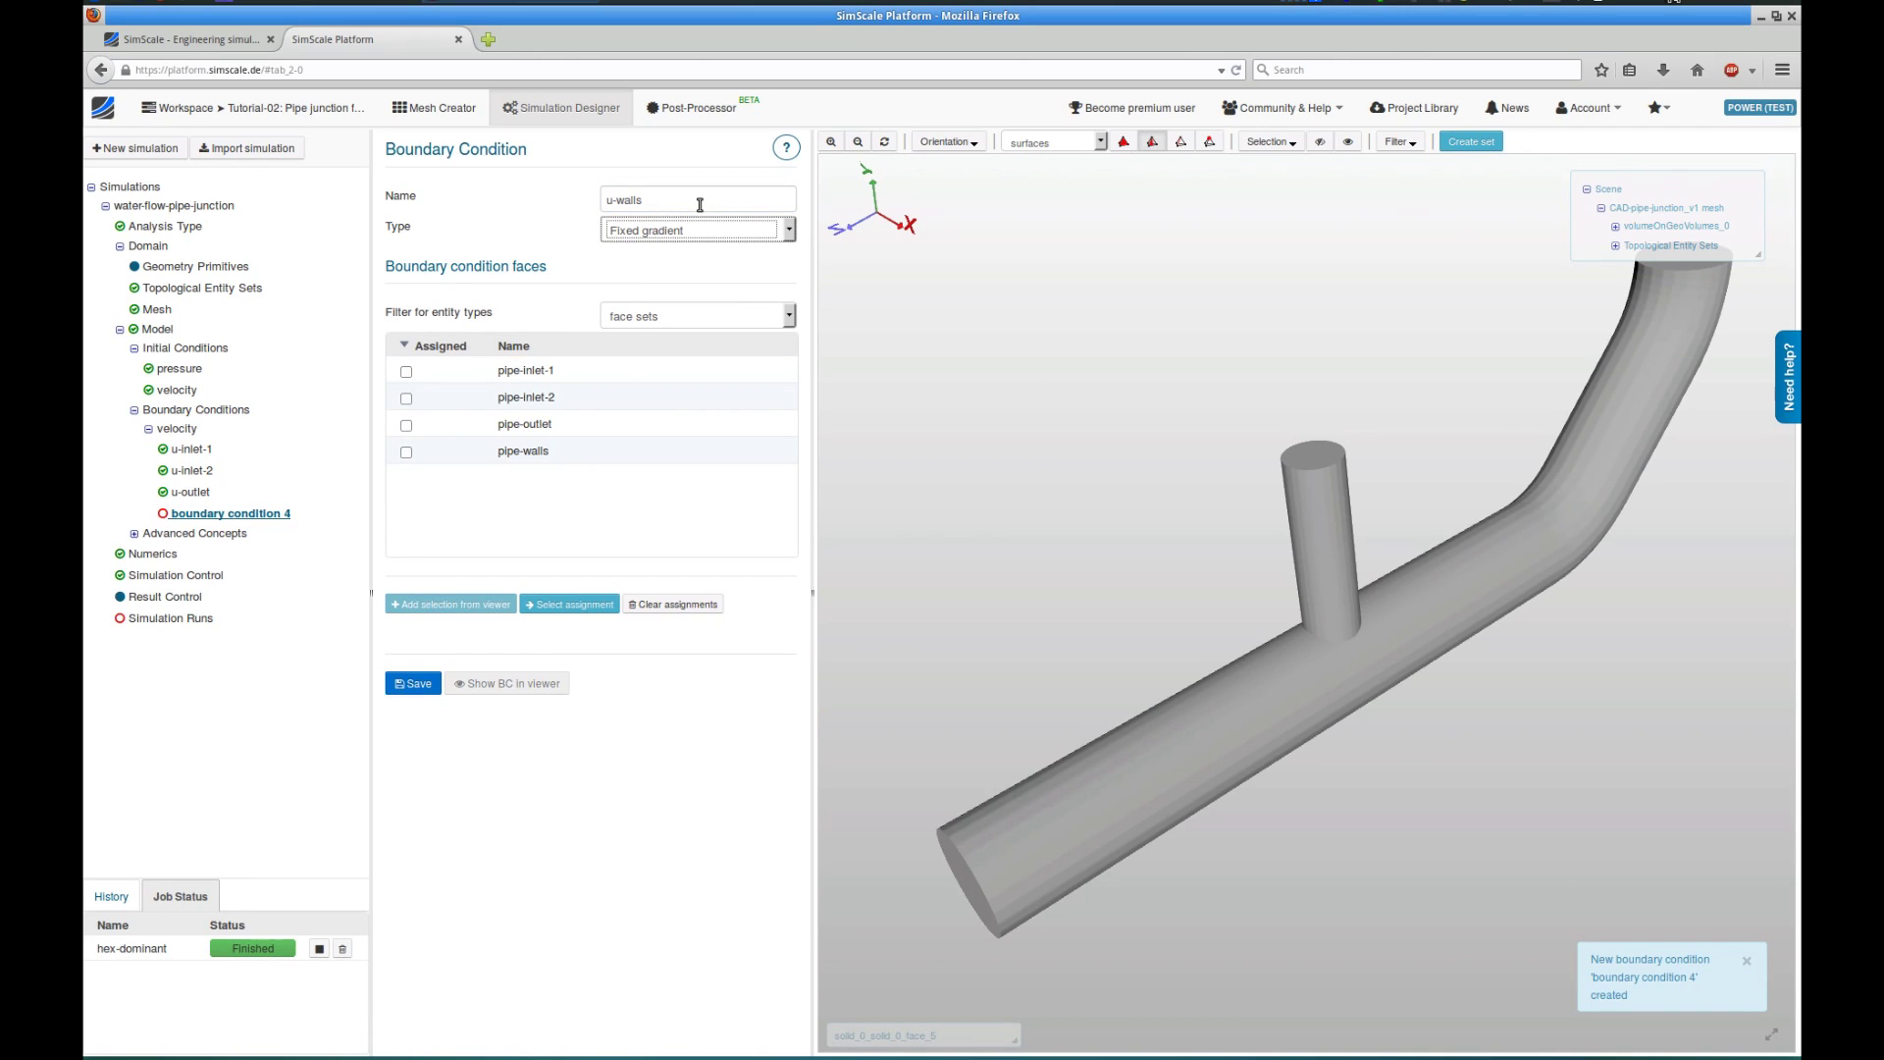
key(Down)
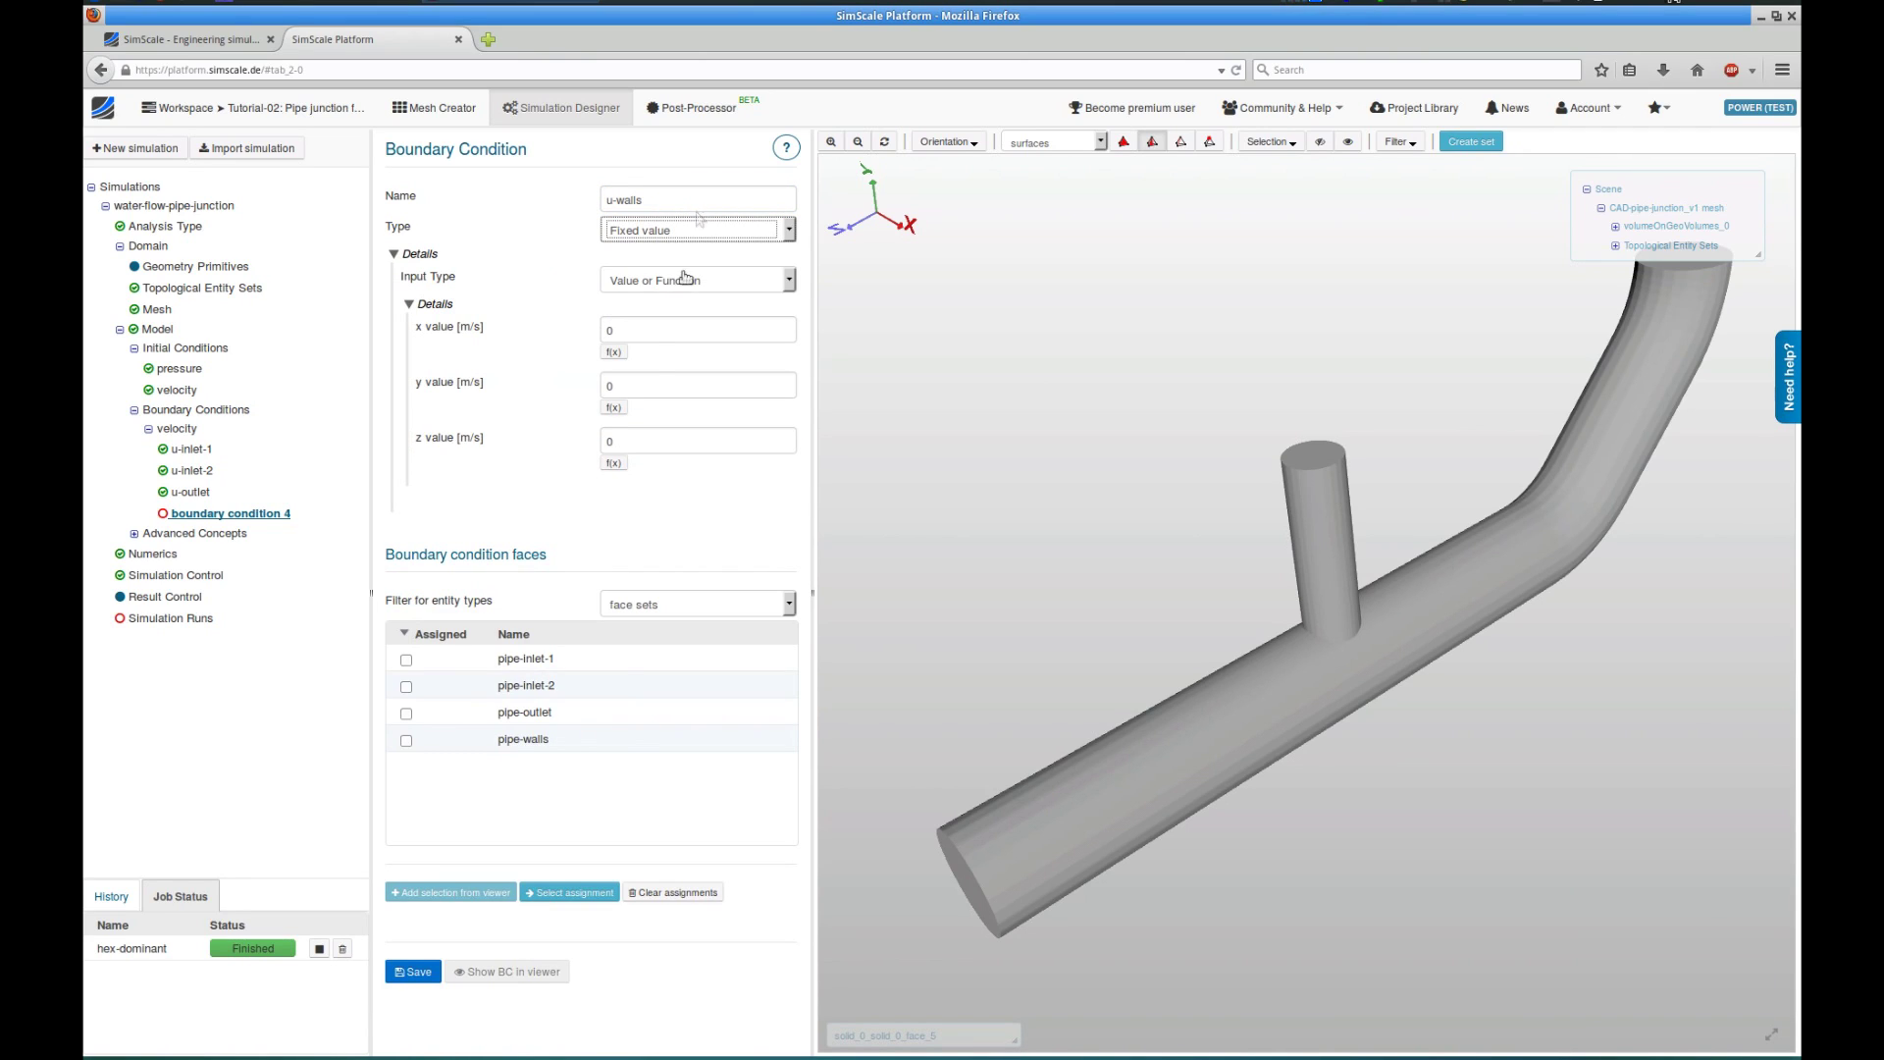
click(539, 738)
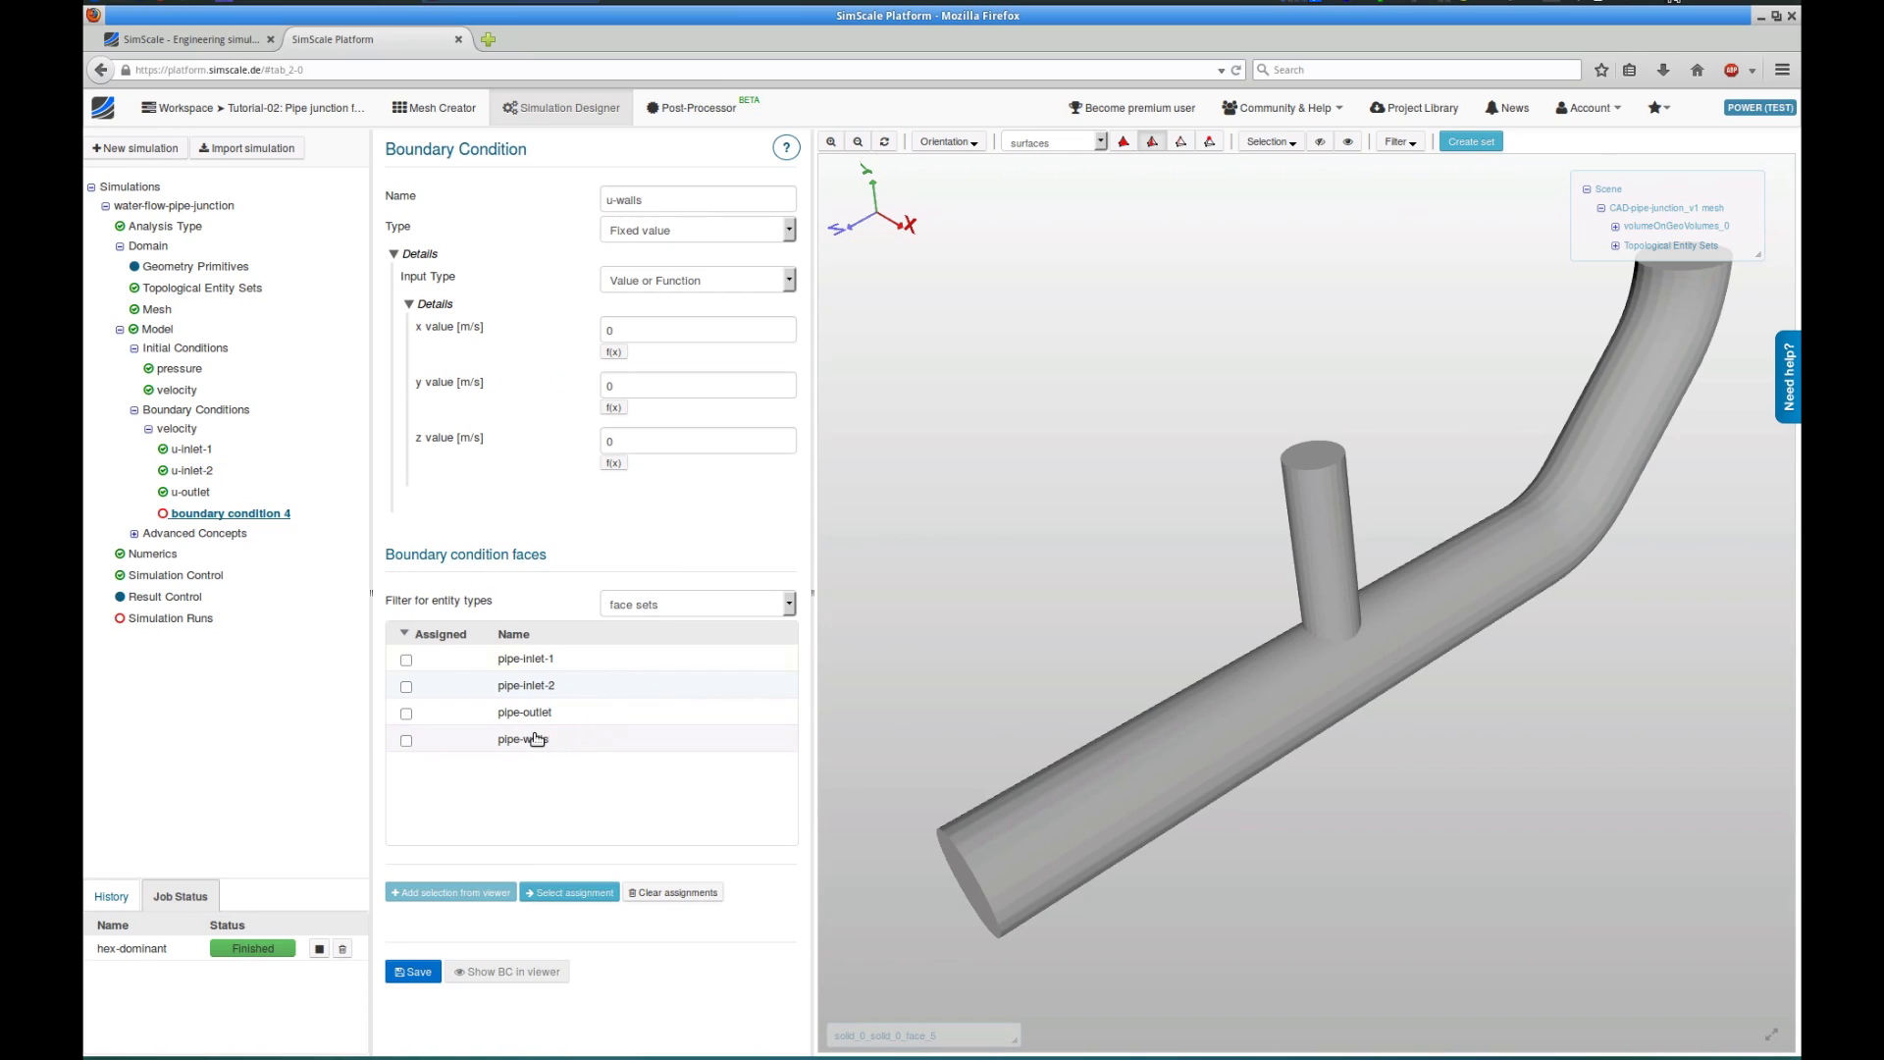
click(412, 972)
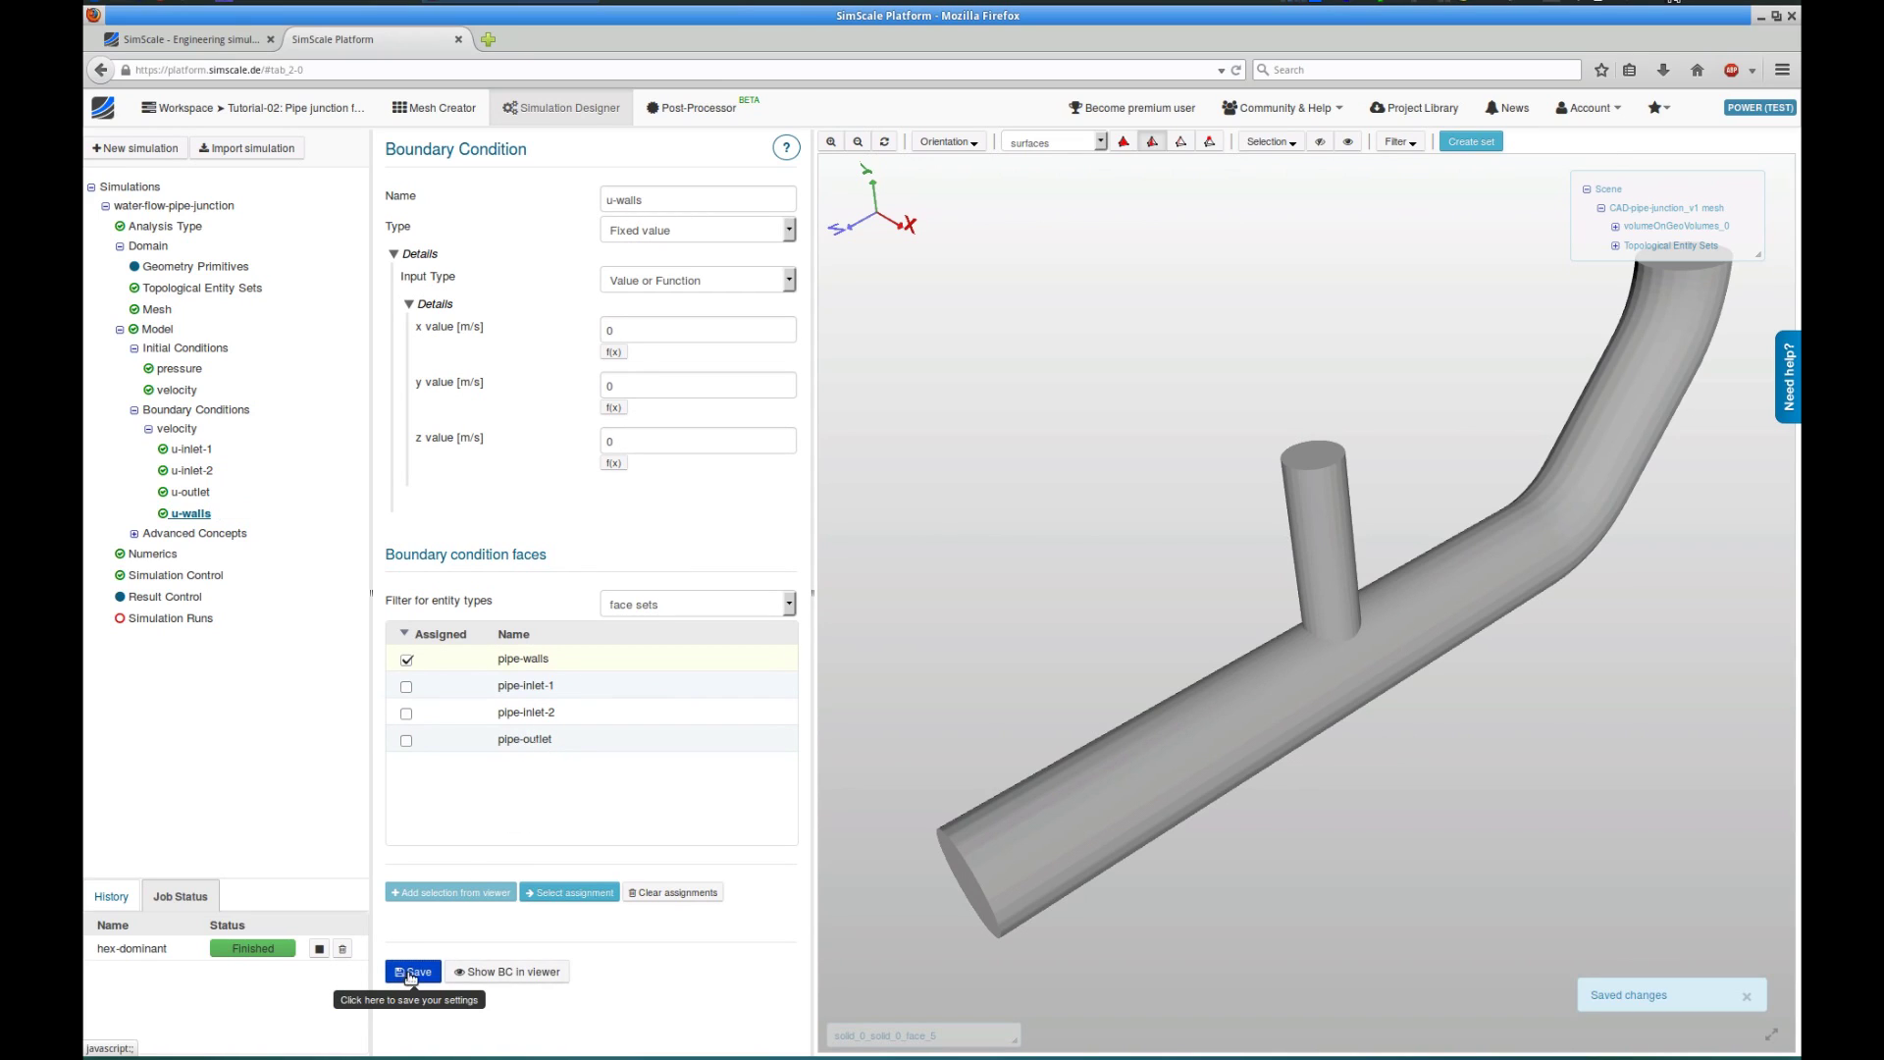
click(178, 429)
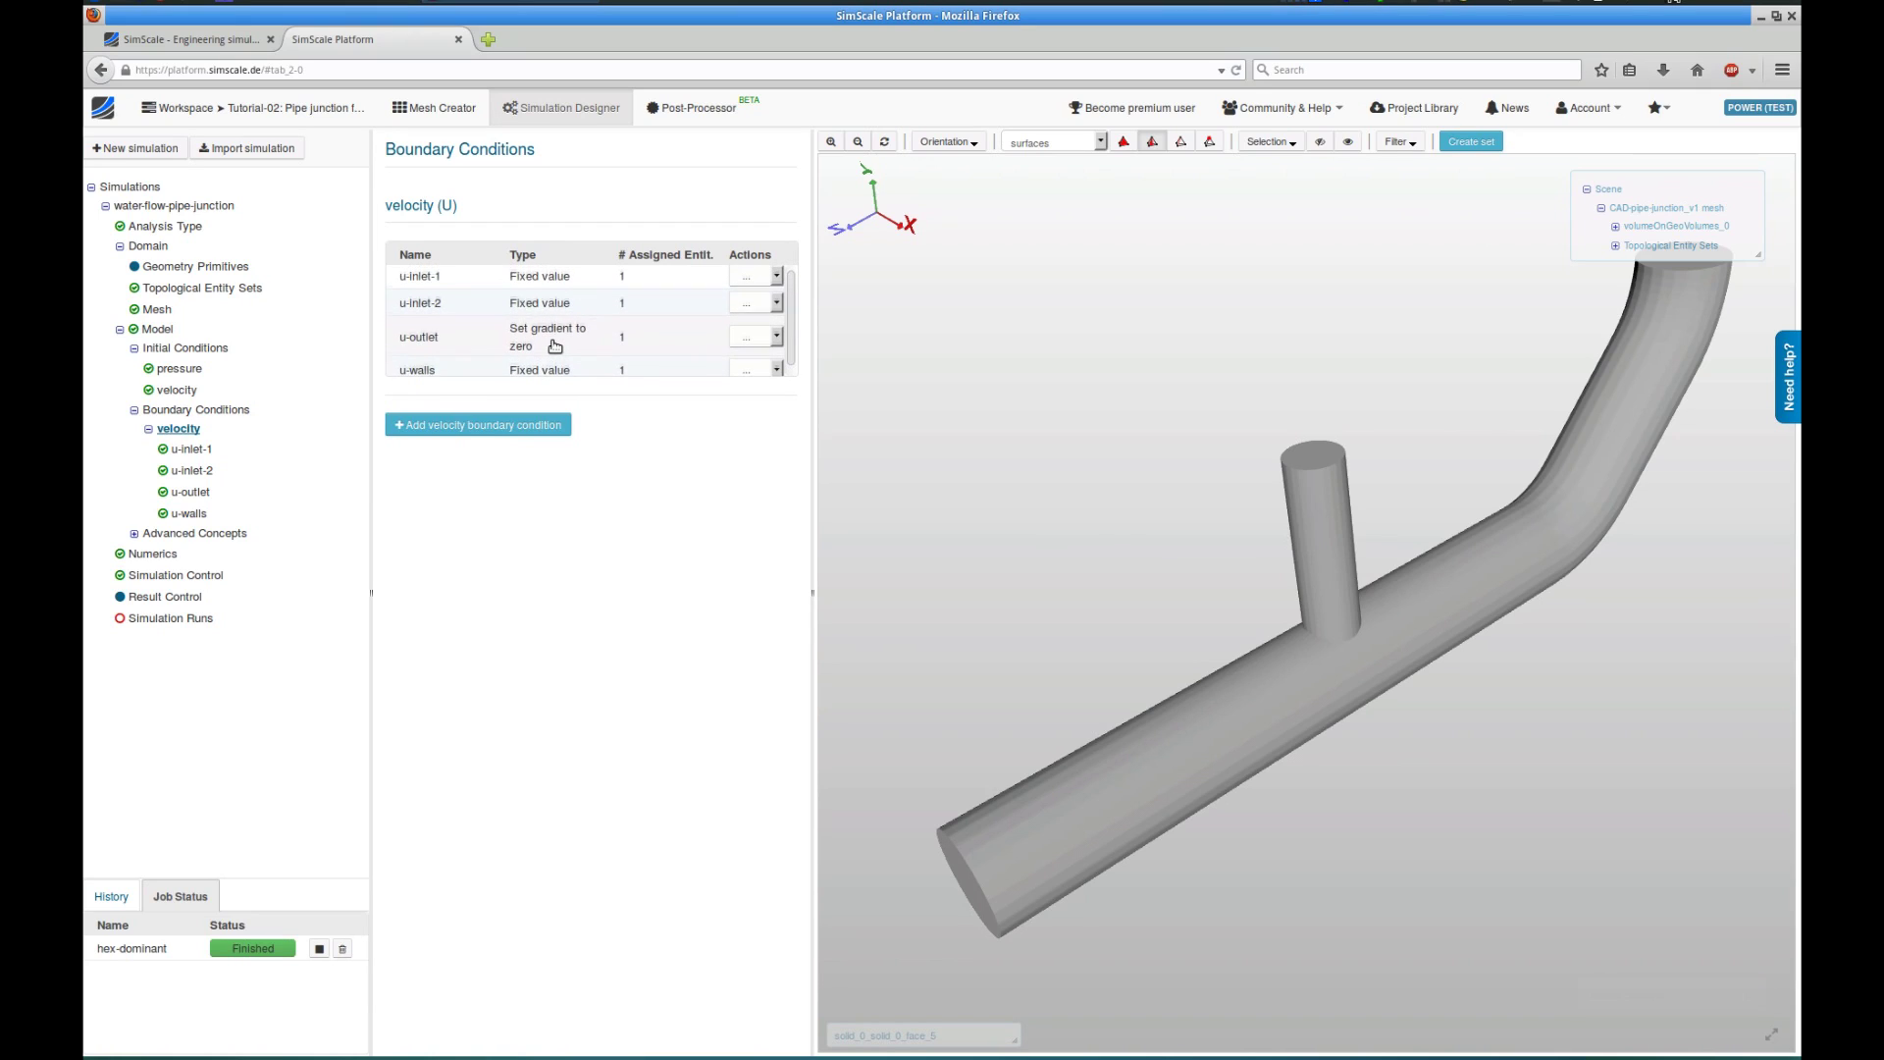
Add a zero-gradient pressure condition p-inlets-walls on pipe-inlet-1, pipe-inlet-2 and pipe-walls.
right_click(182, 416)
click(216, 443)
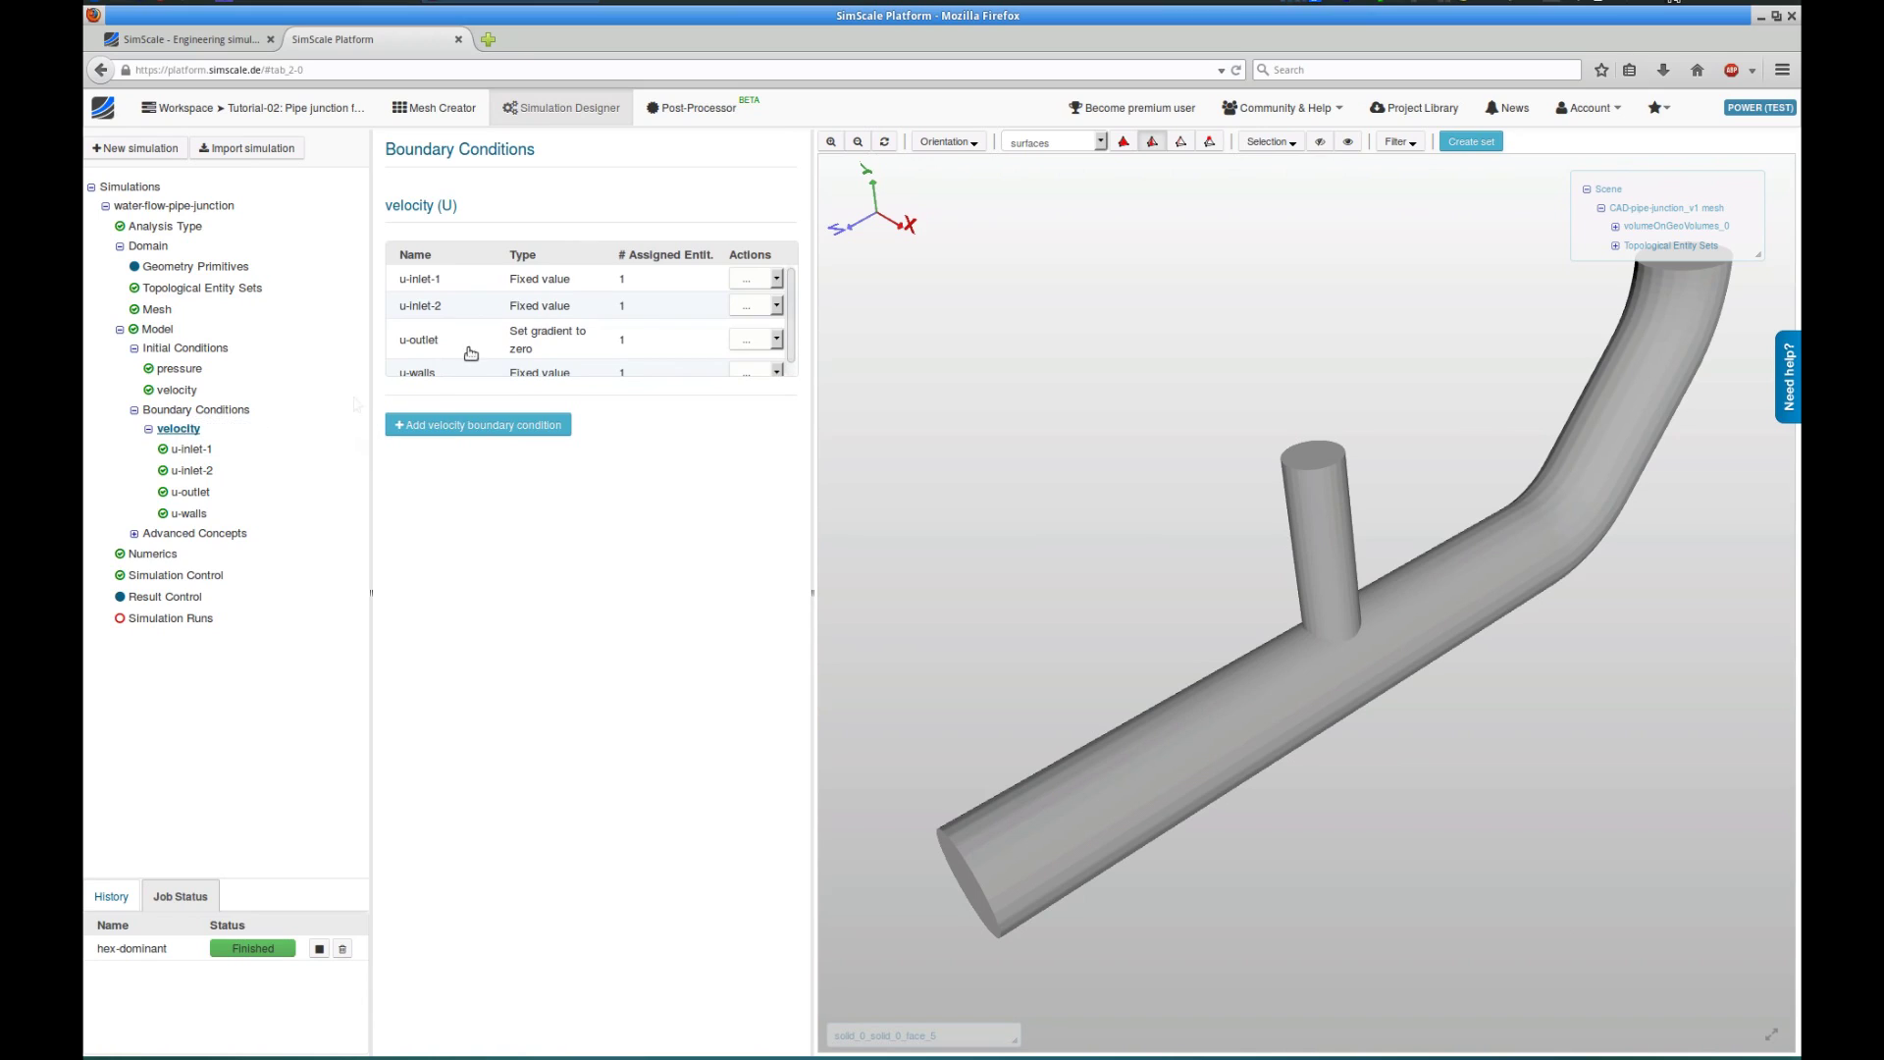
triple_click(679, 195)
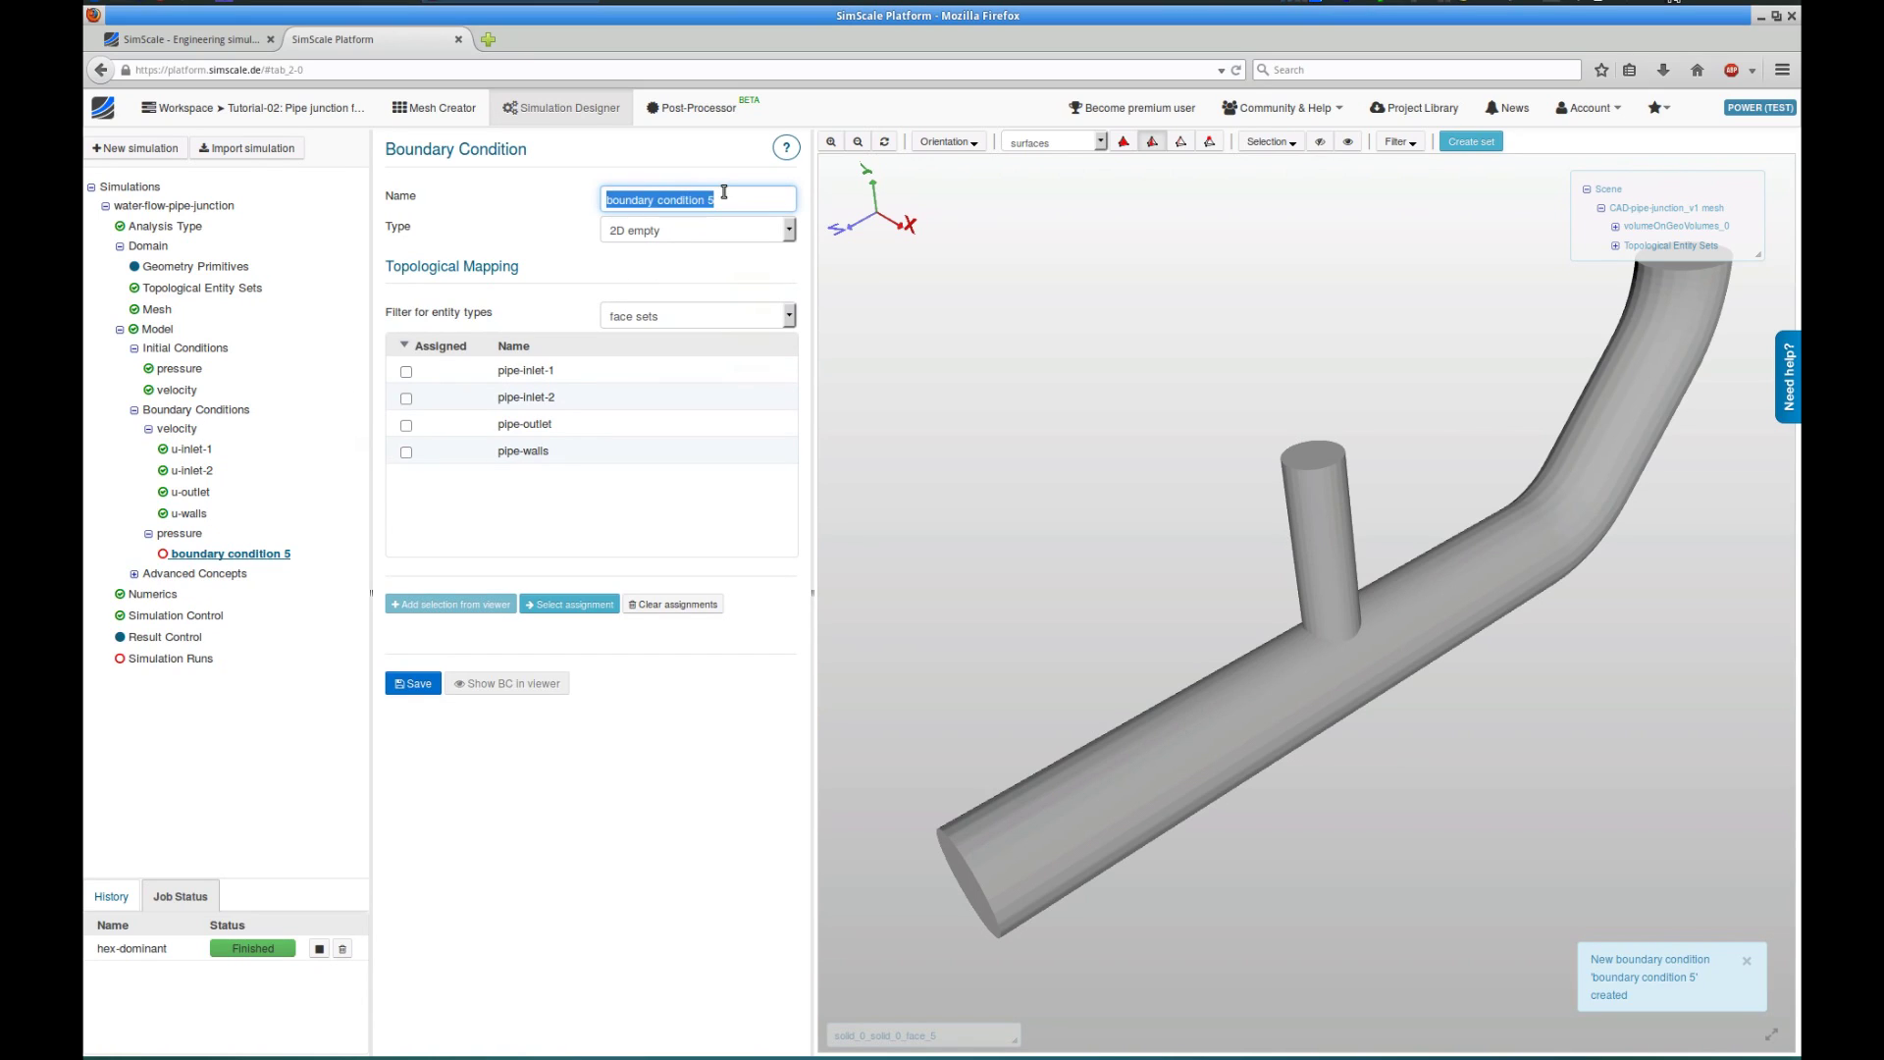
text(p-inlet-w)
key(BackSpace)
key(BackSpace)
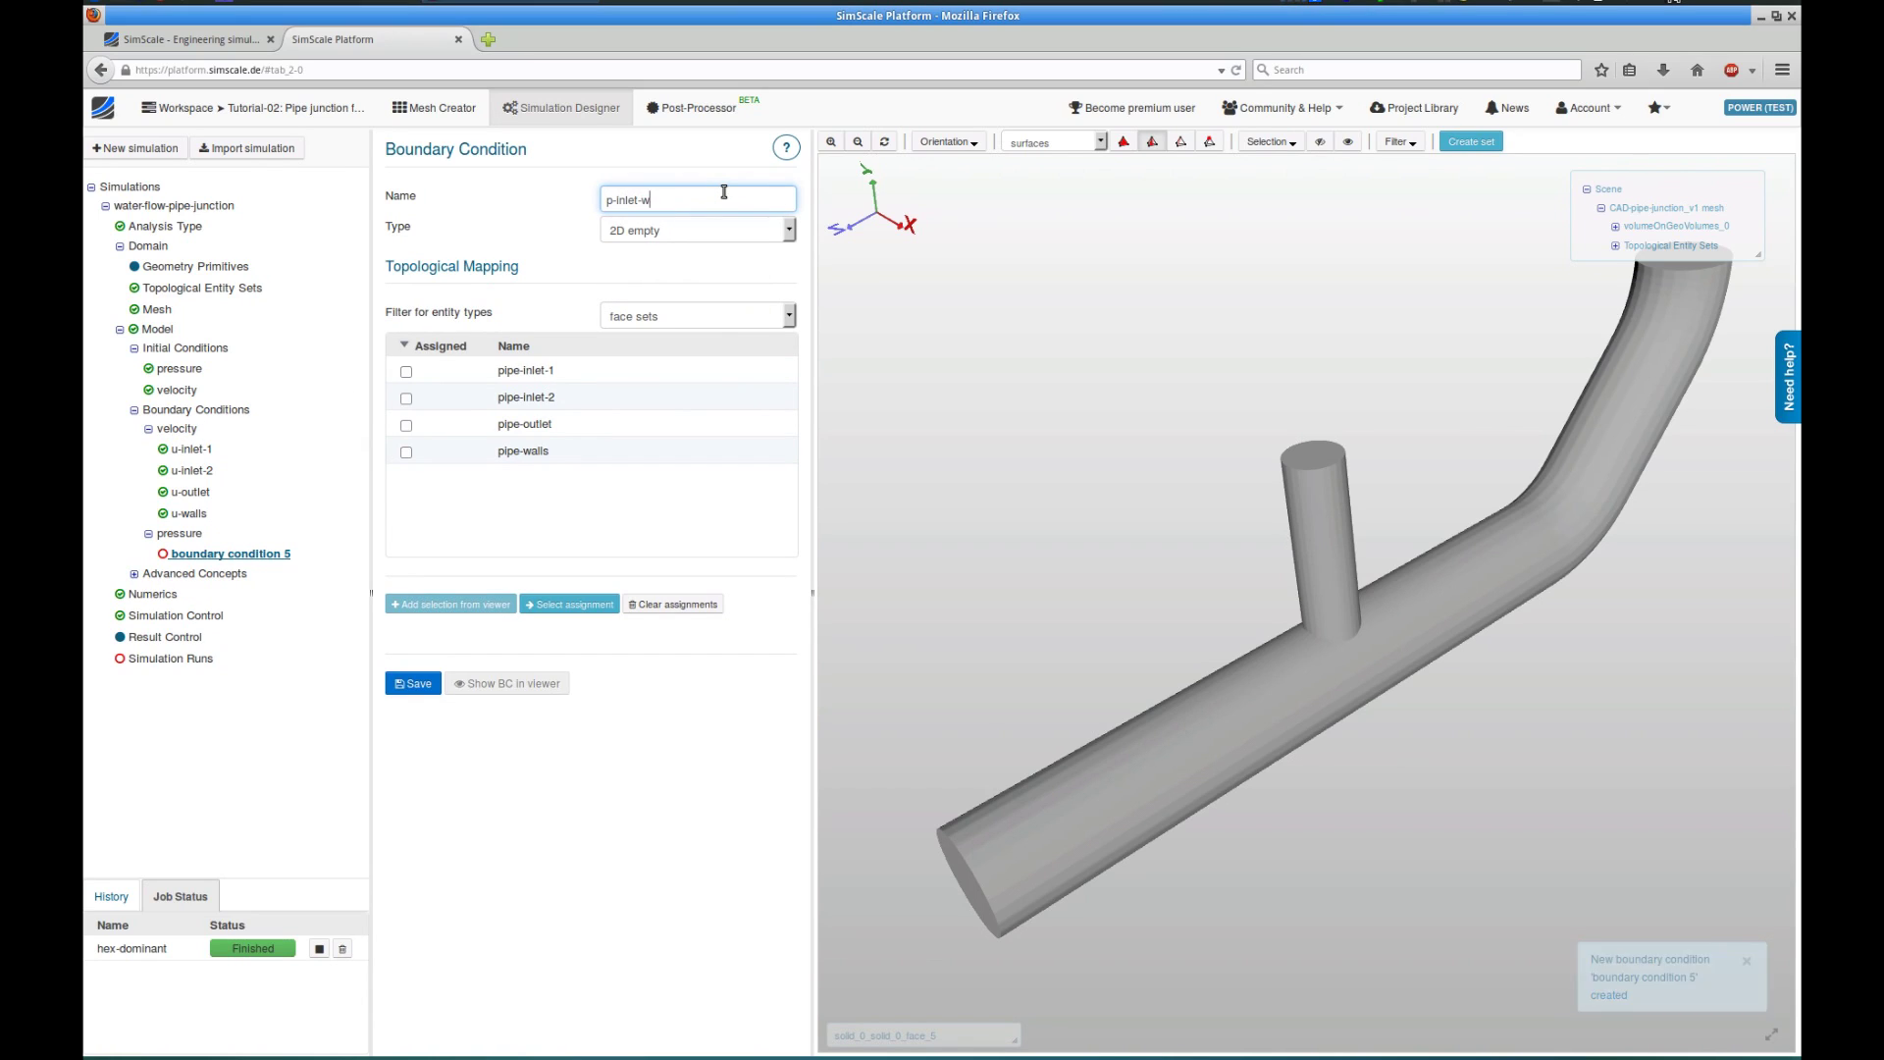
text(s)
key(Tab)
key(Down)
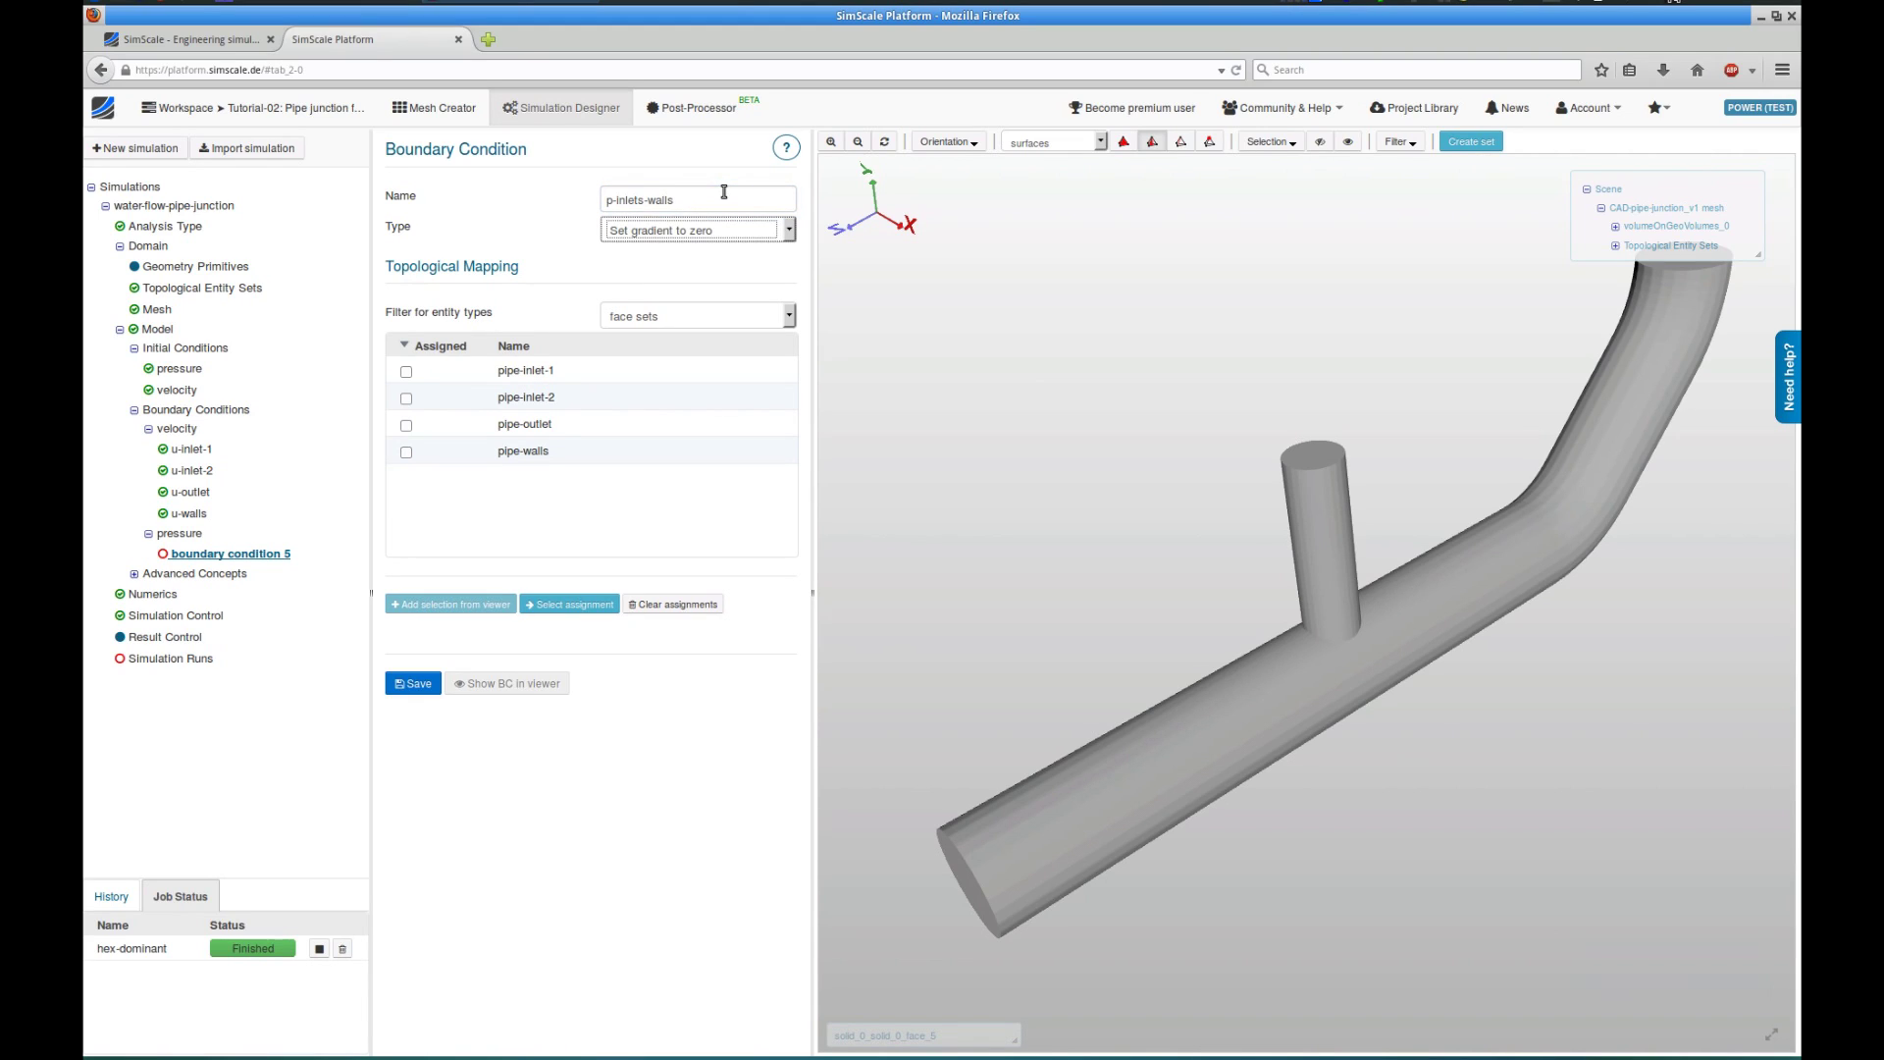
click(448, 373)
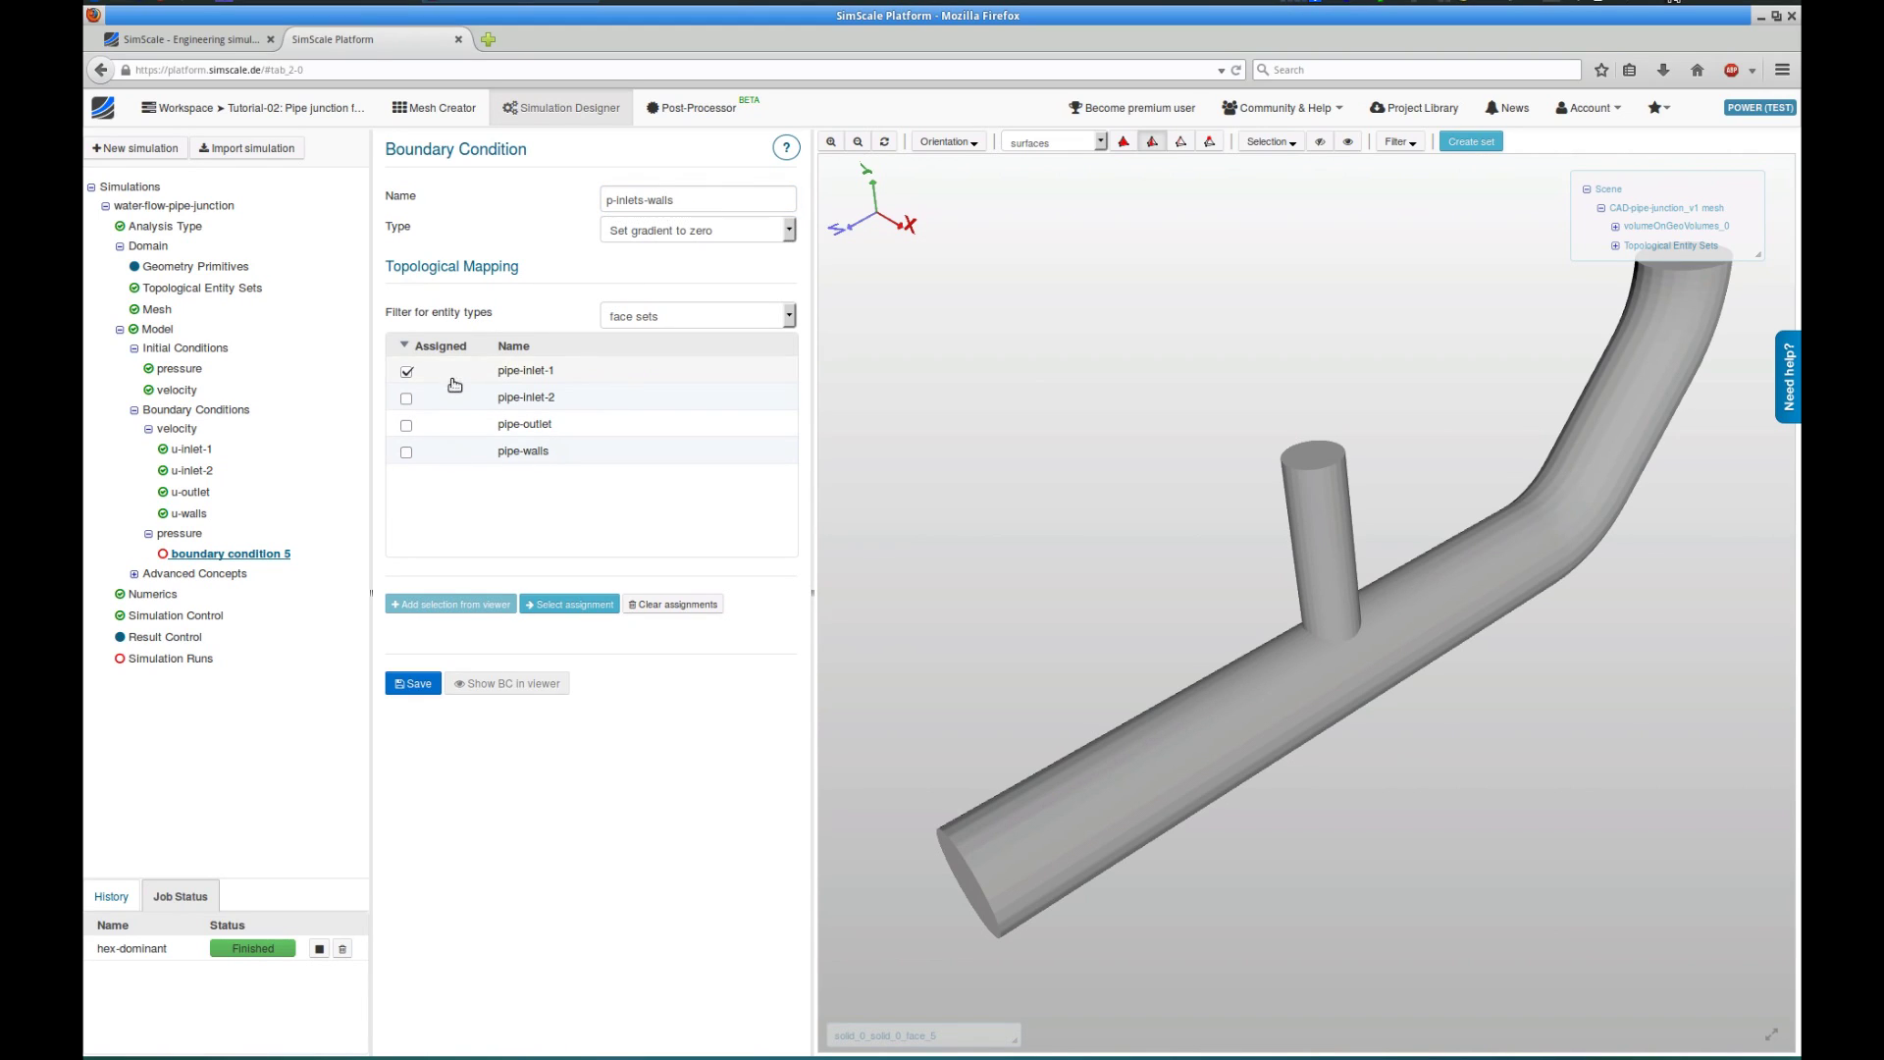
click(448, 399)
click(447, 450)
click(413, 682)
Add a fixed 0 Pa pressure condition p-outlet on the pipe-outlet face.
right_click(184, 539)
click(228, 542)
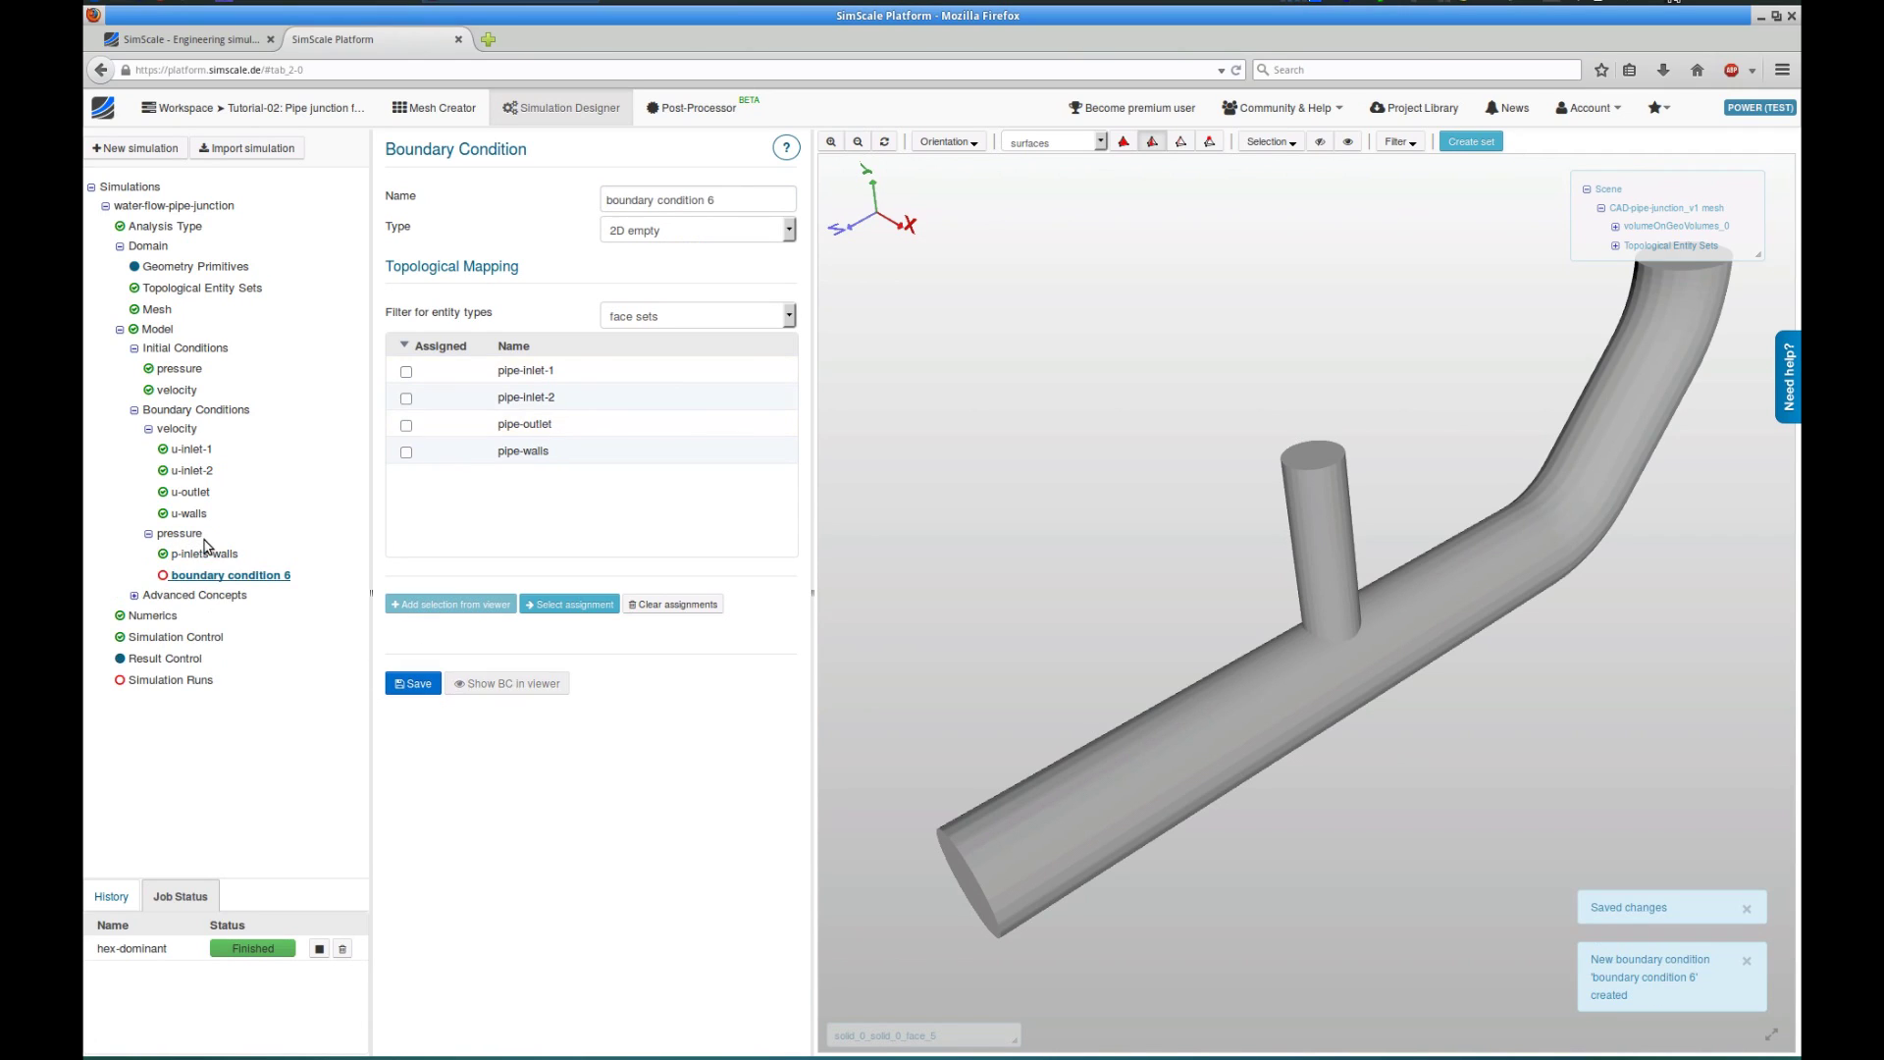
triple_click(675, 200)
text(p-ou)
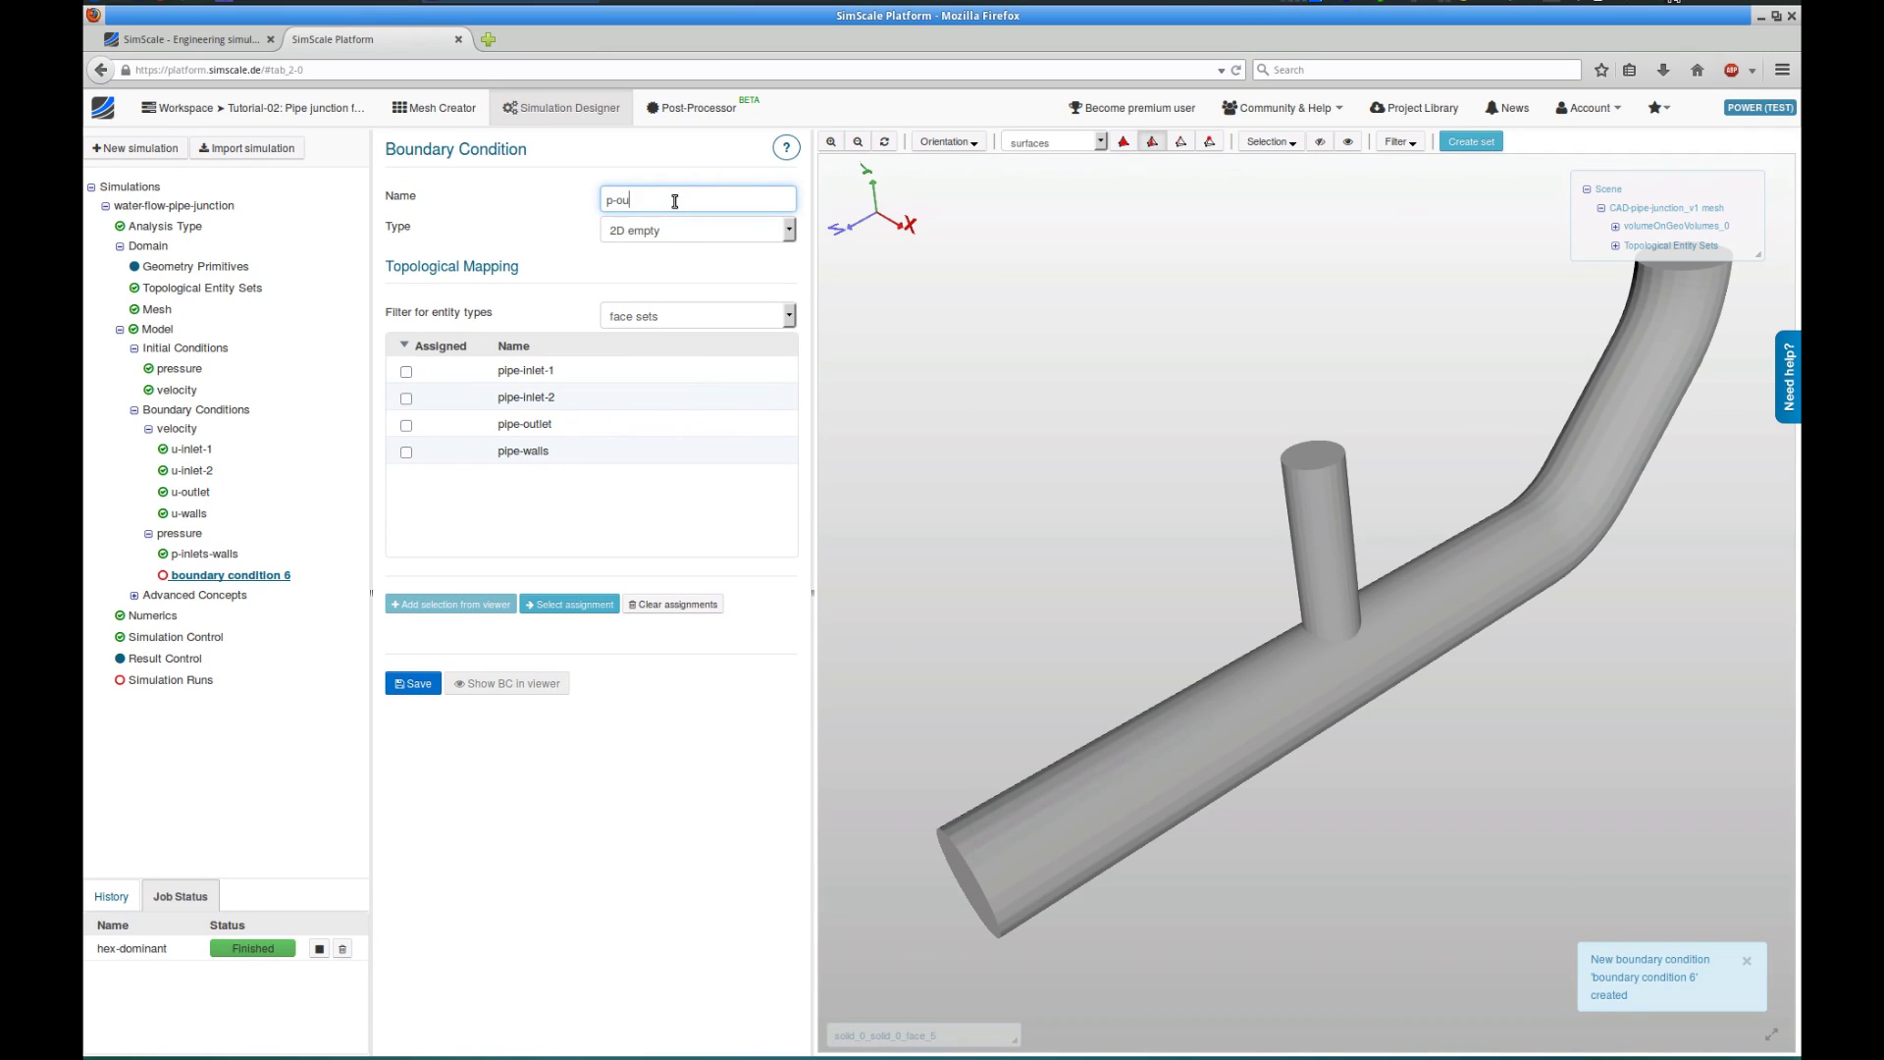
text(tlet)
key(Tab)
key(Down)
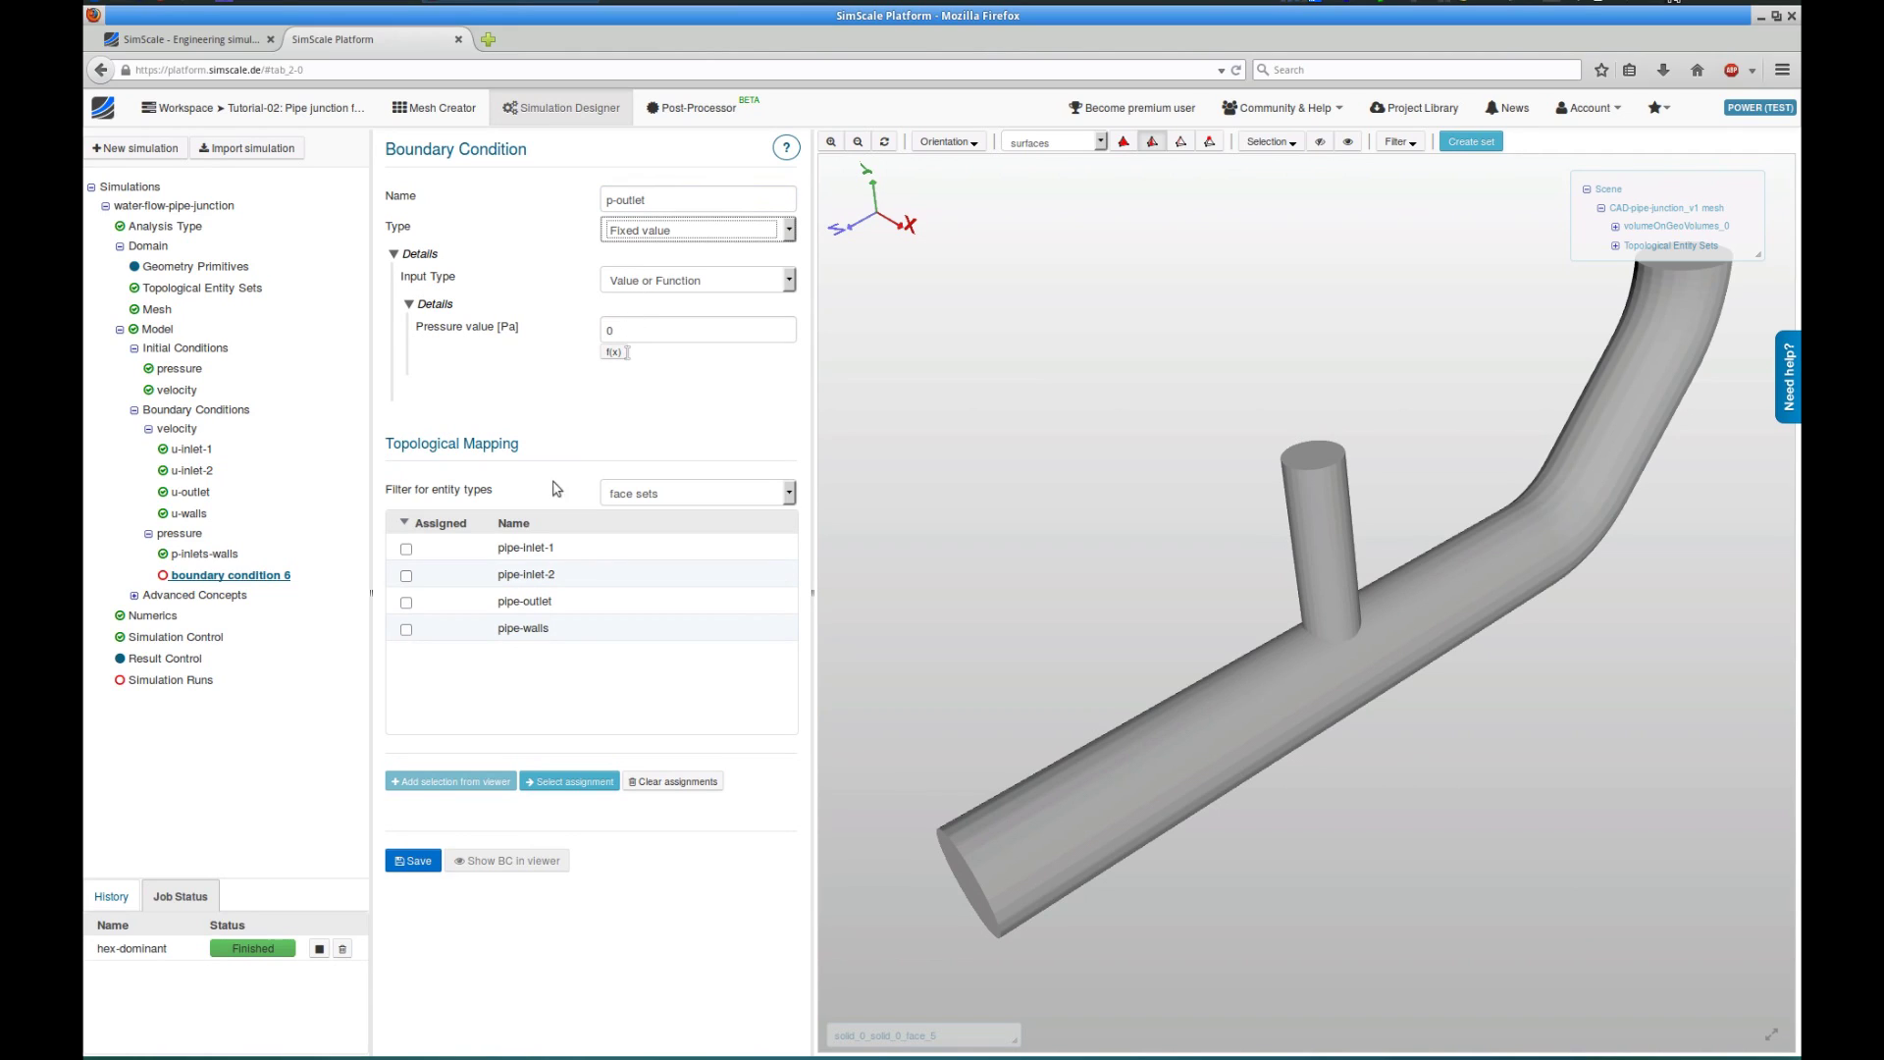
click(502, 600)
click(416, 861)
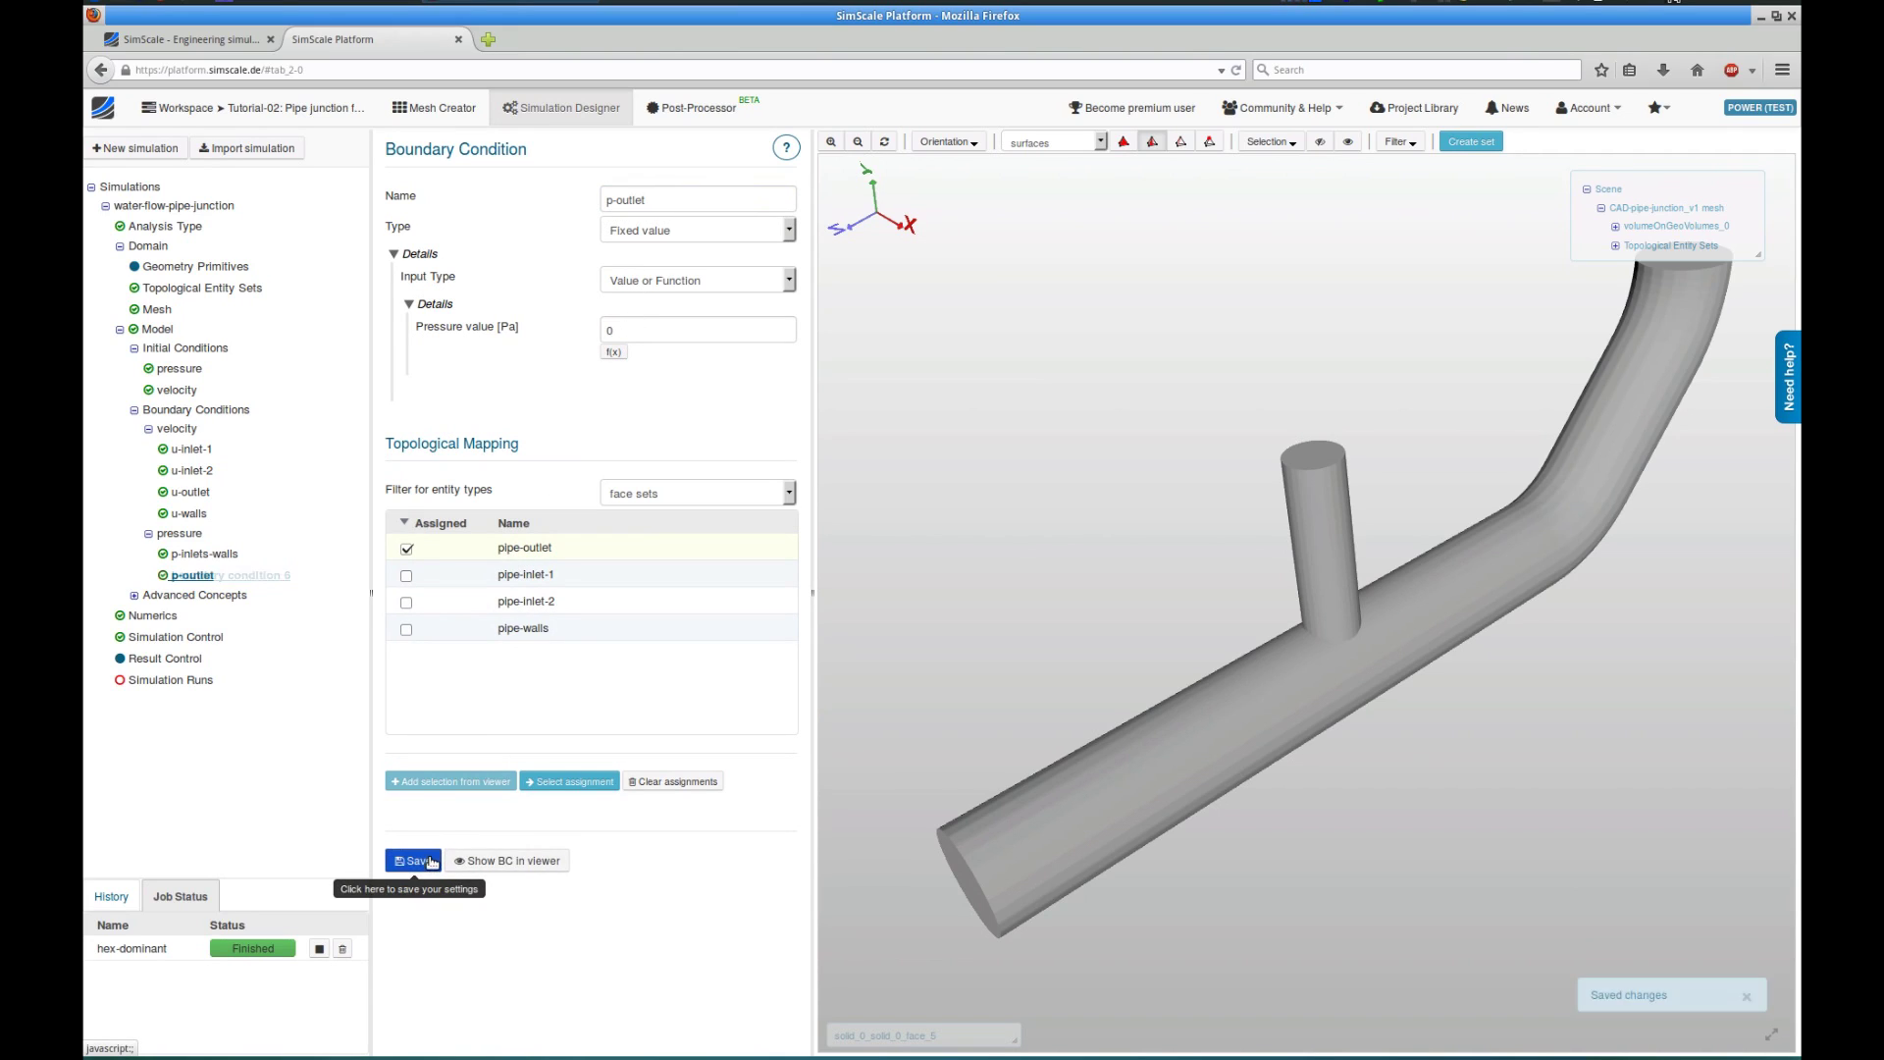
click(183, 411)
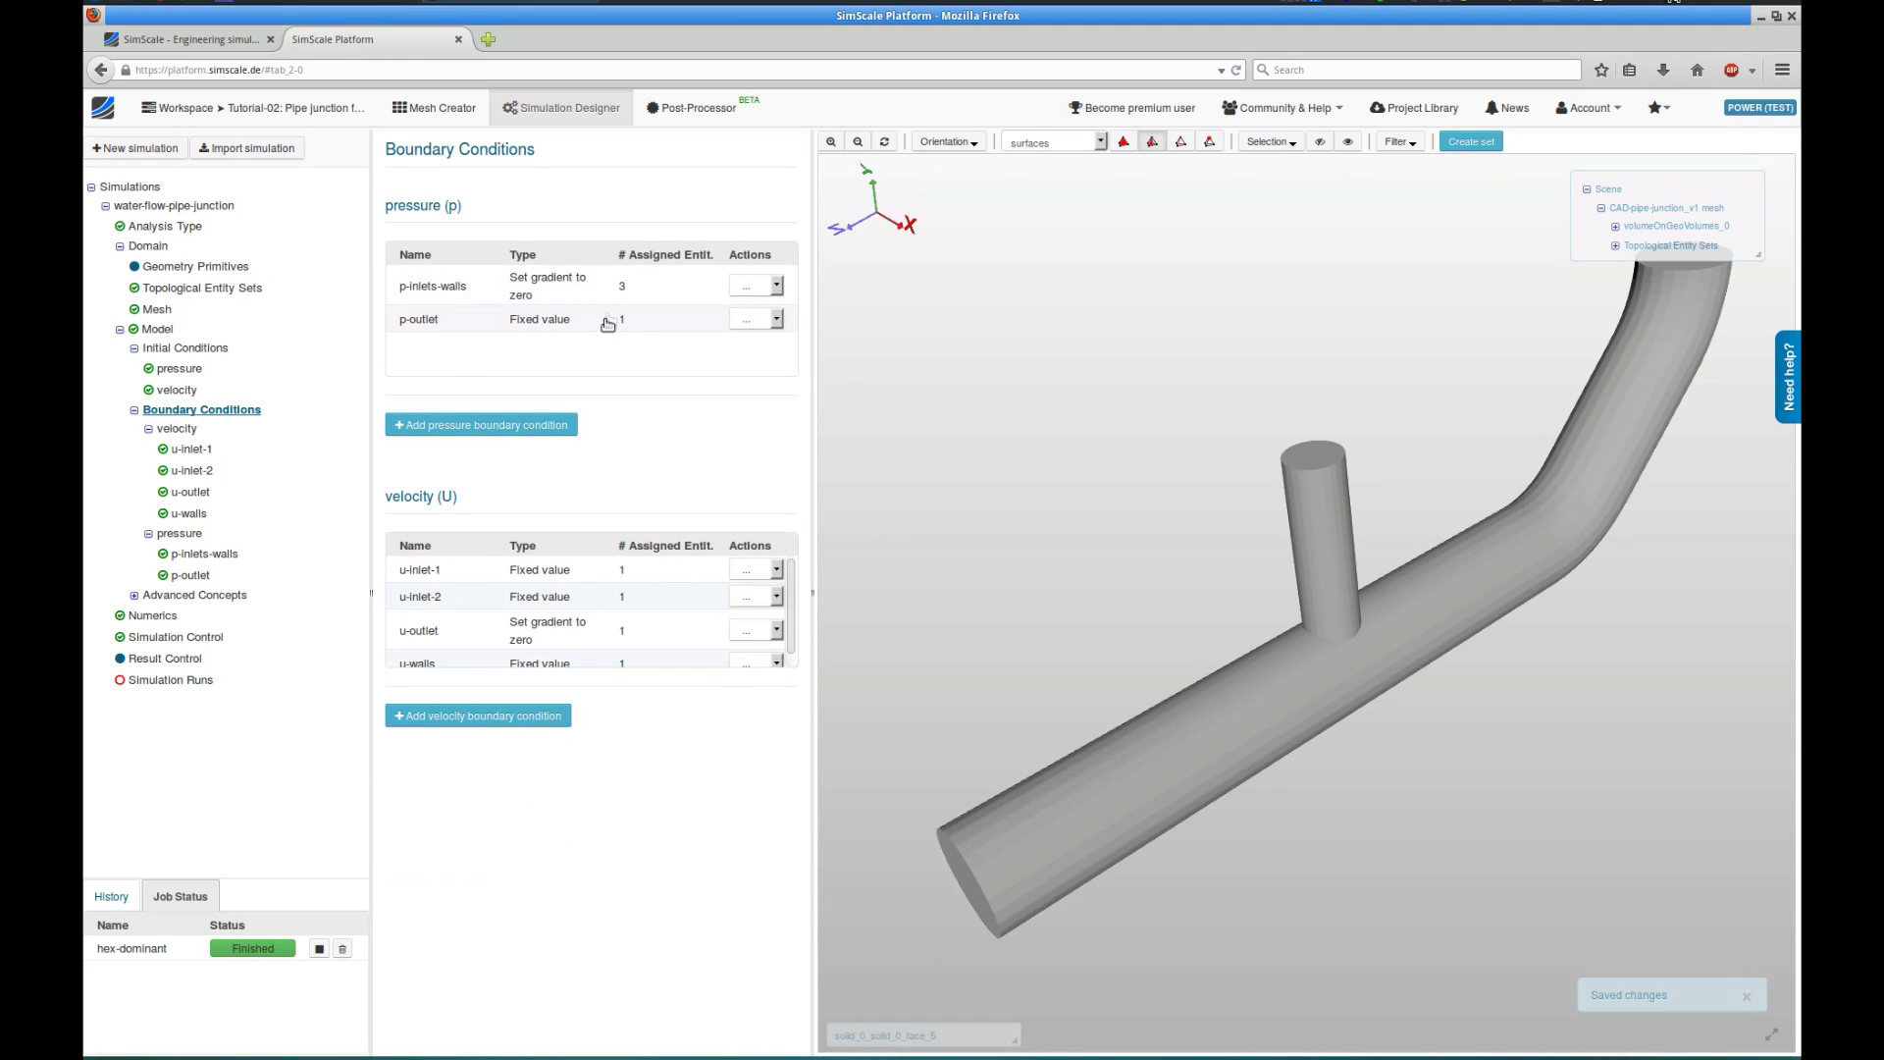
Review the Numerics settings by scrolling through them.
click(134, 596)
click(134, 596)
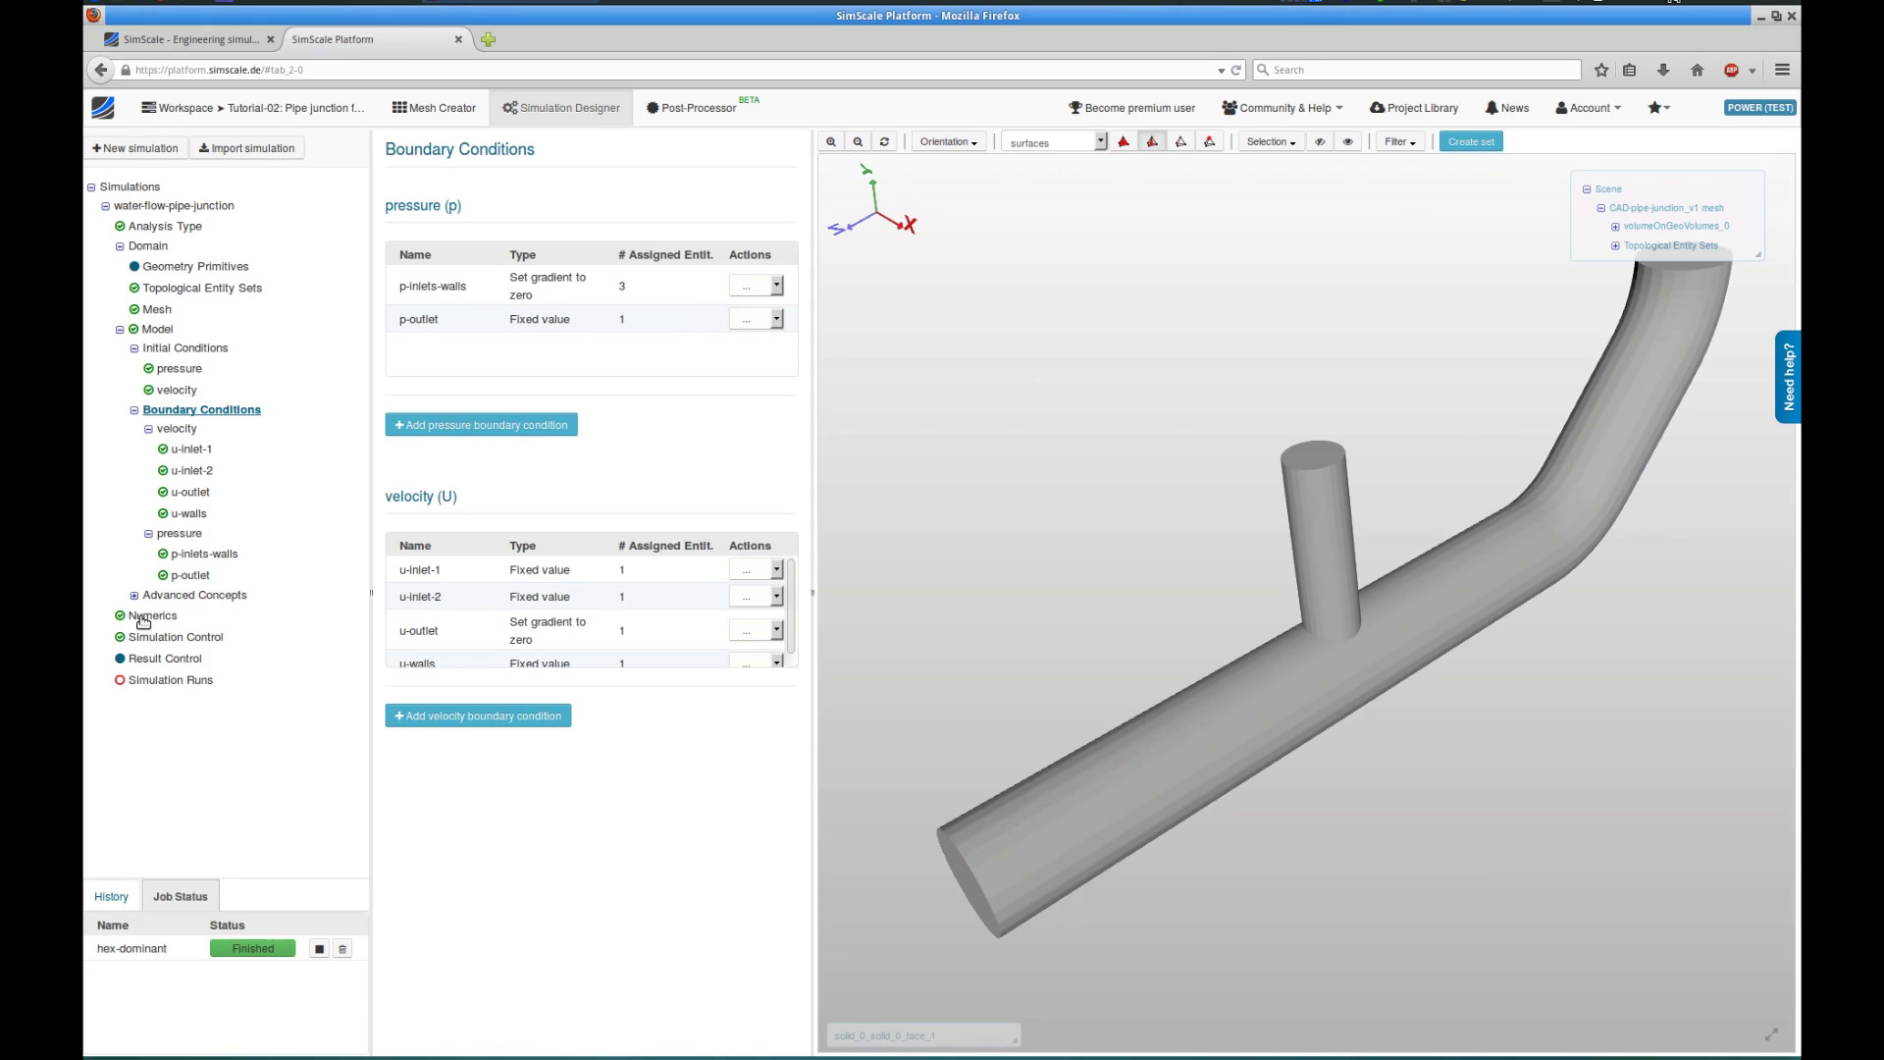
click(143, 617)
scroll(771, 401, down, 5)
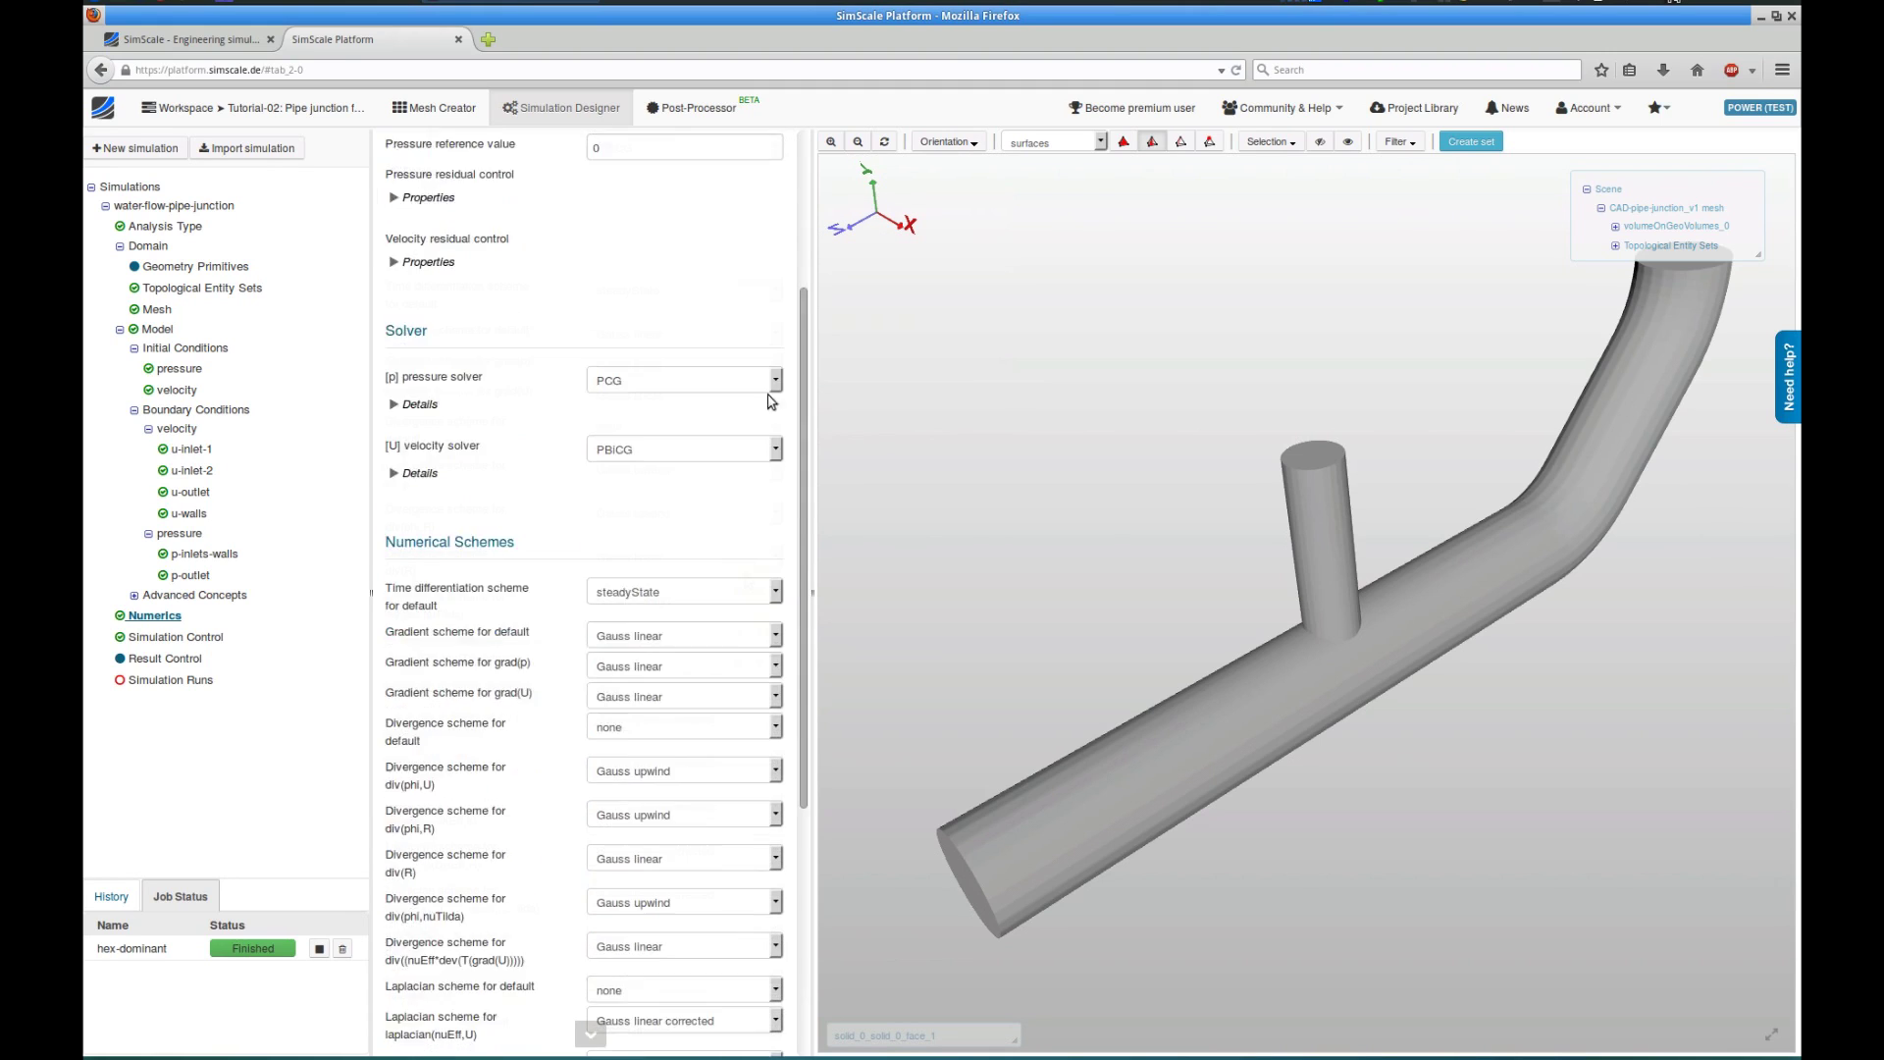
scroll(771, 401, down, 5)
scroll(789, 294, up, 8)
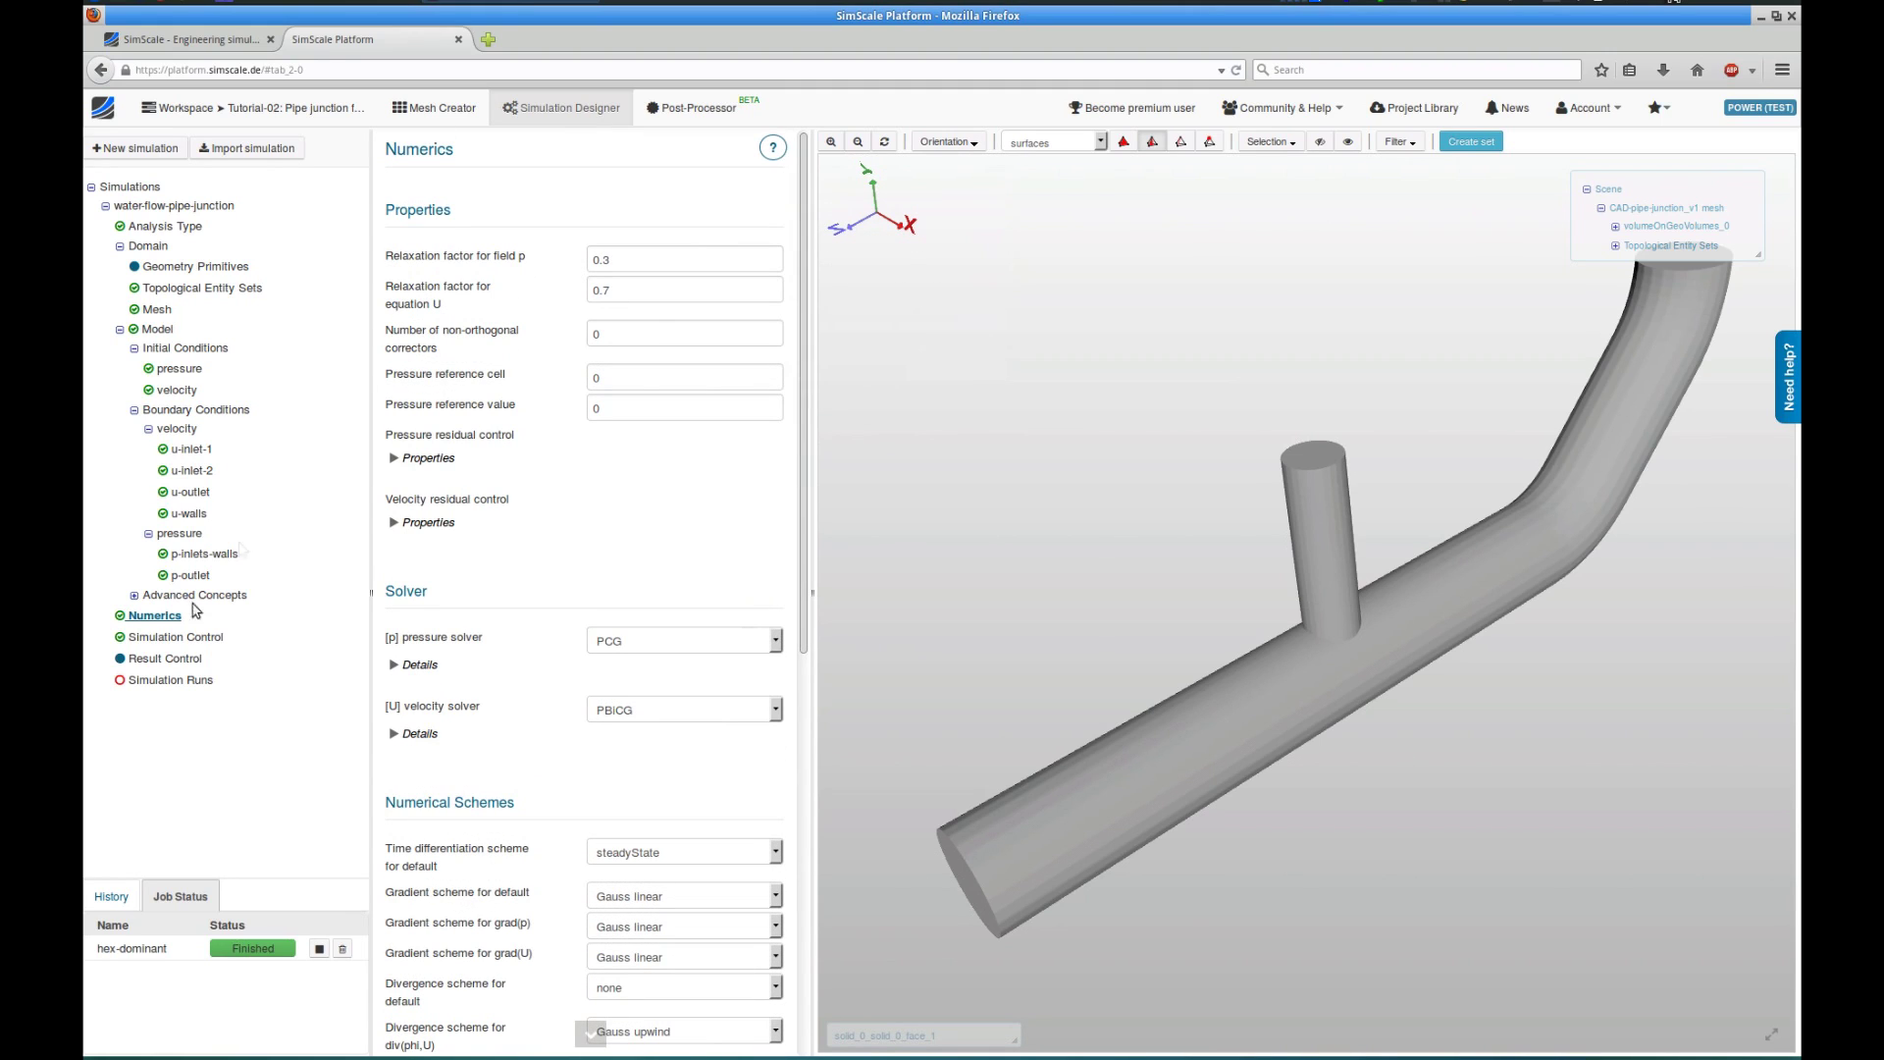
Save Simulation Control with end time 1000 s, time step 1 s, write interval 1000 and 8 cores.
click(196, 638)
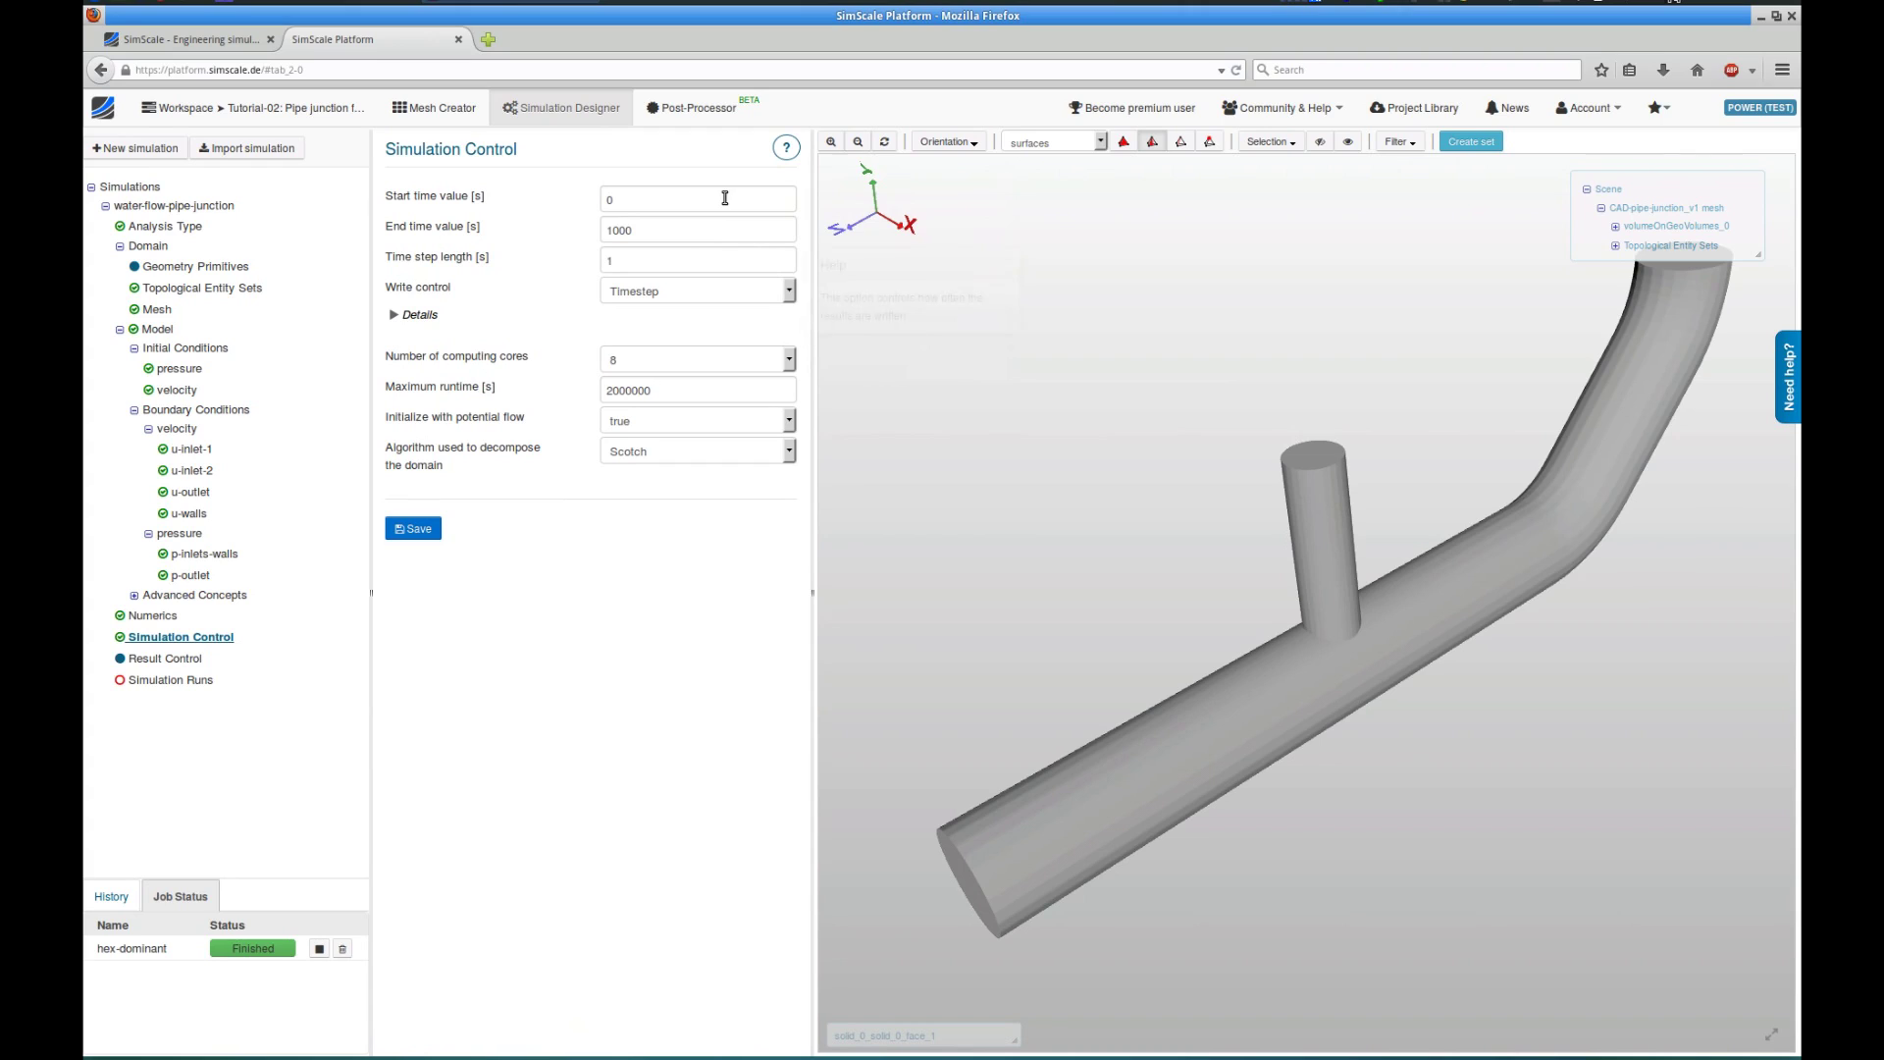
mouse_move(717, 226)
click(420, 314)
mouse_move(663, 193)
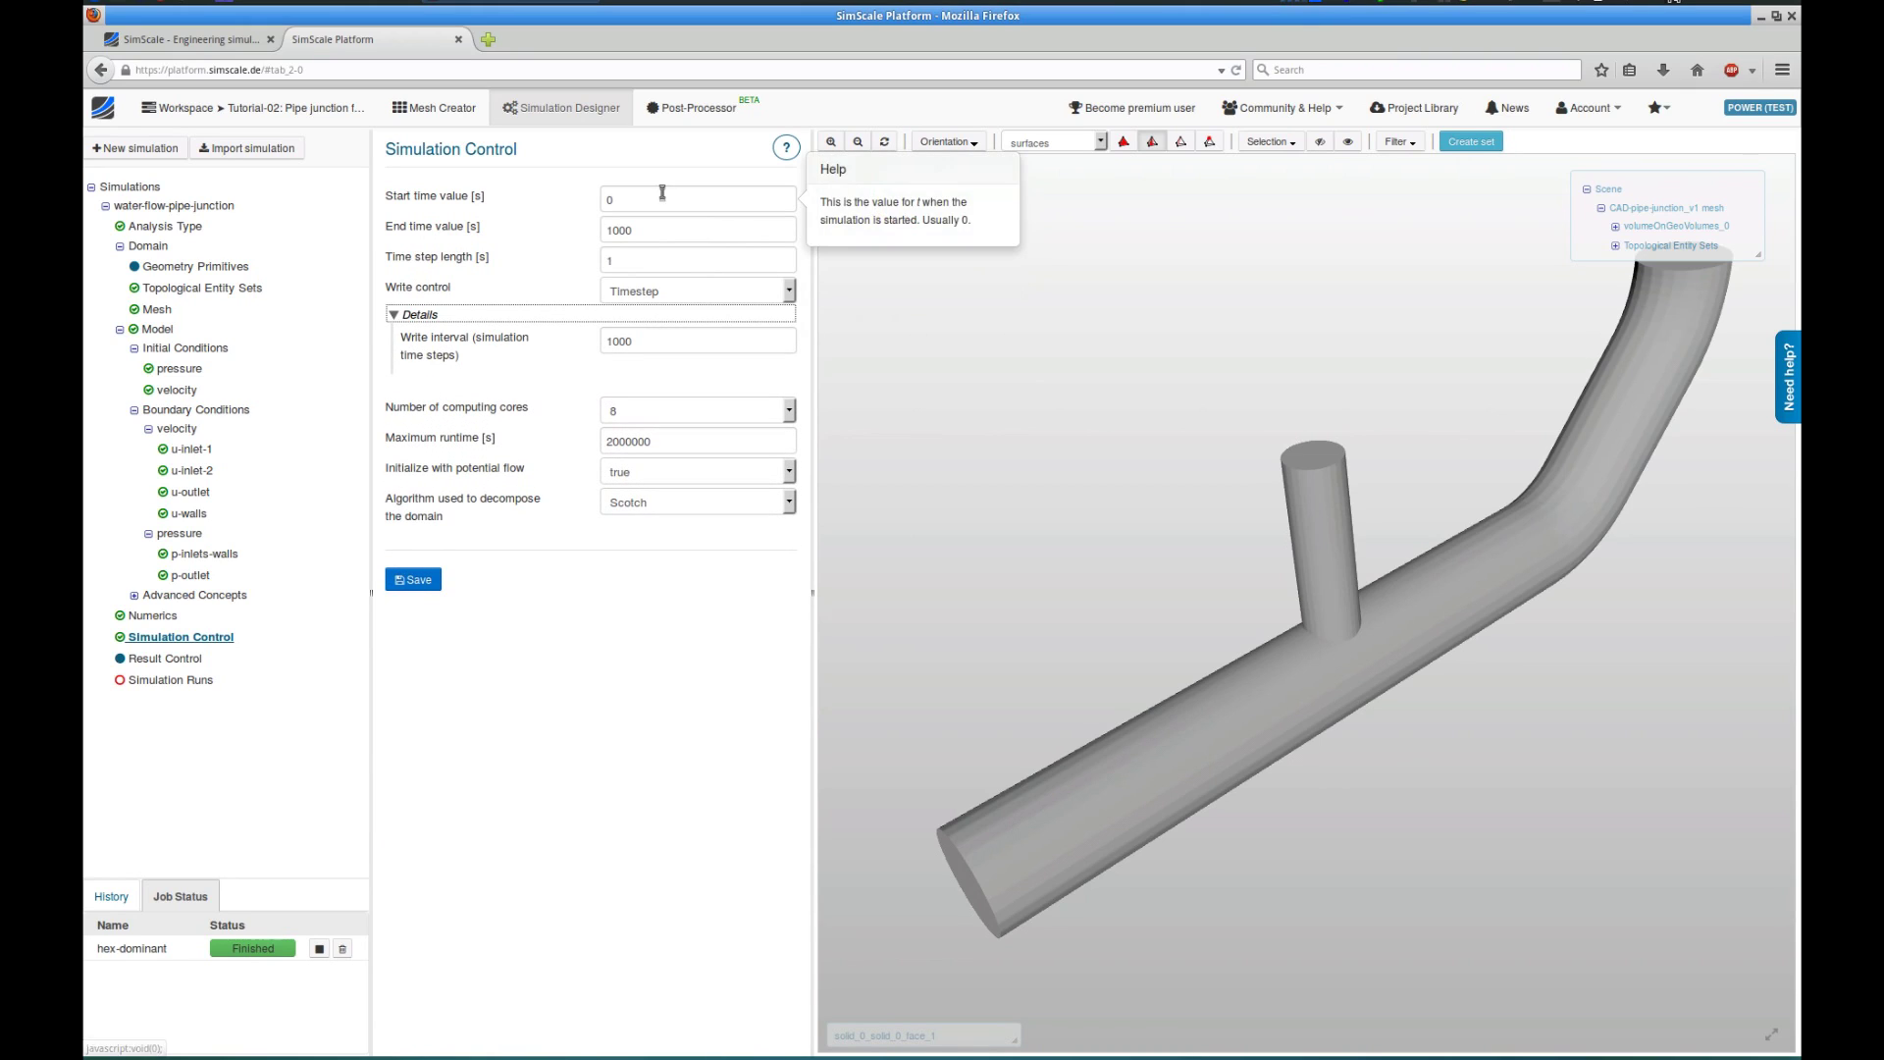
click(665, 413)
click(666, 413)
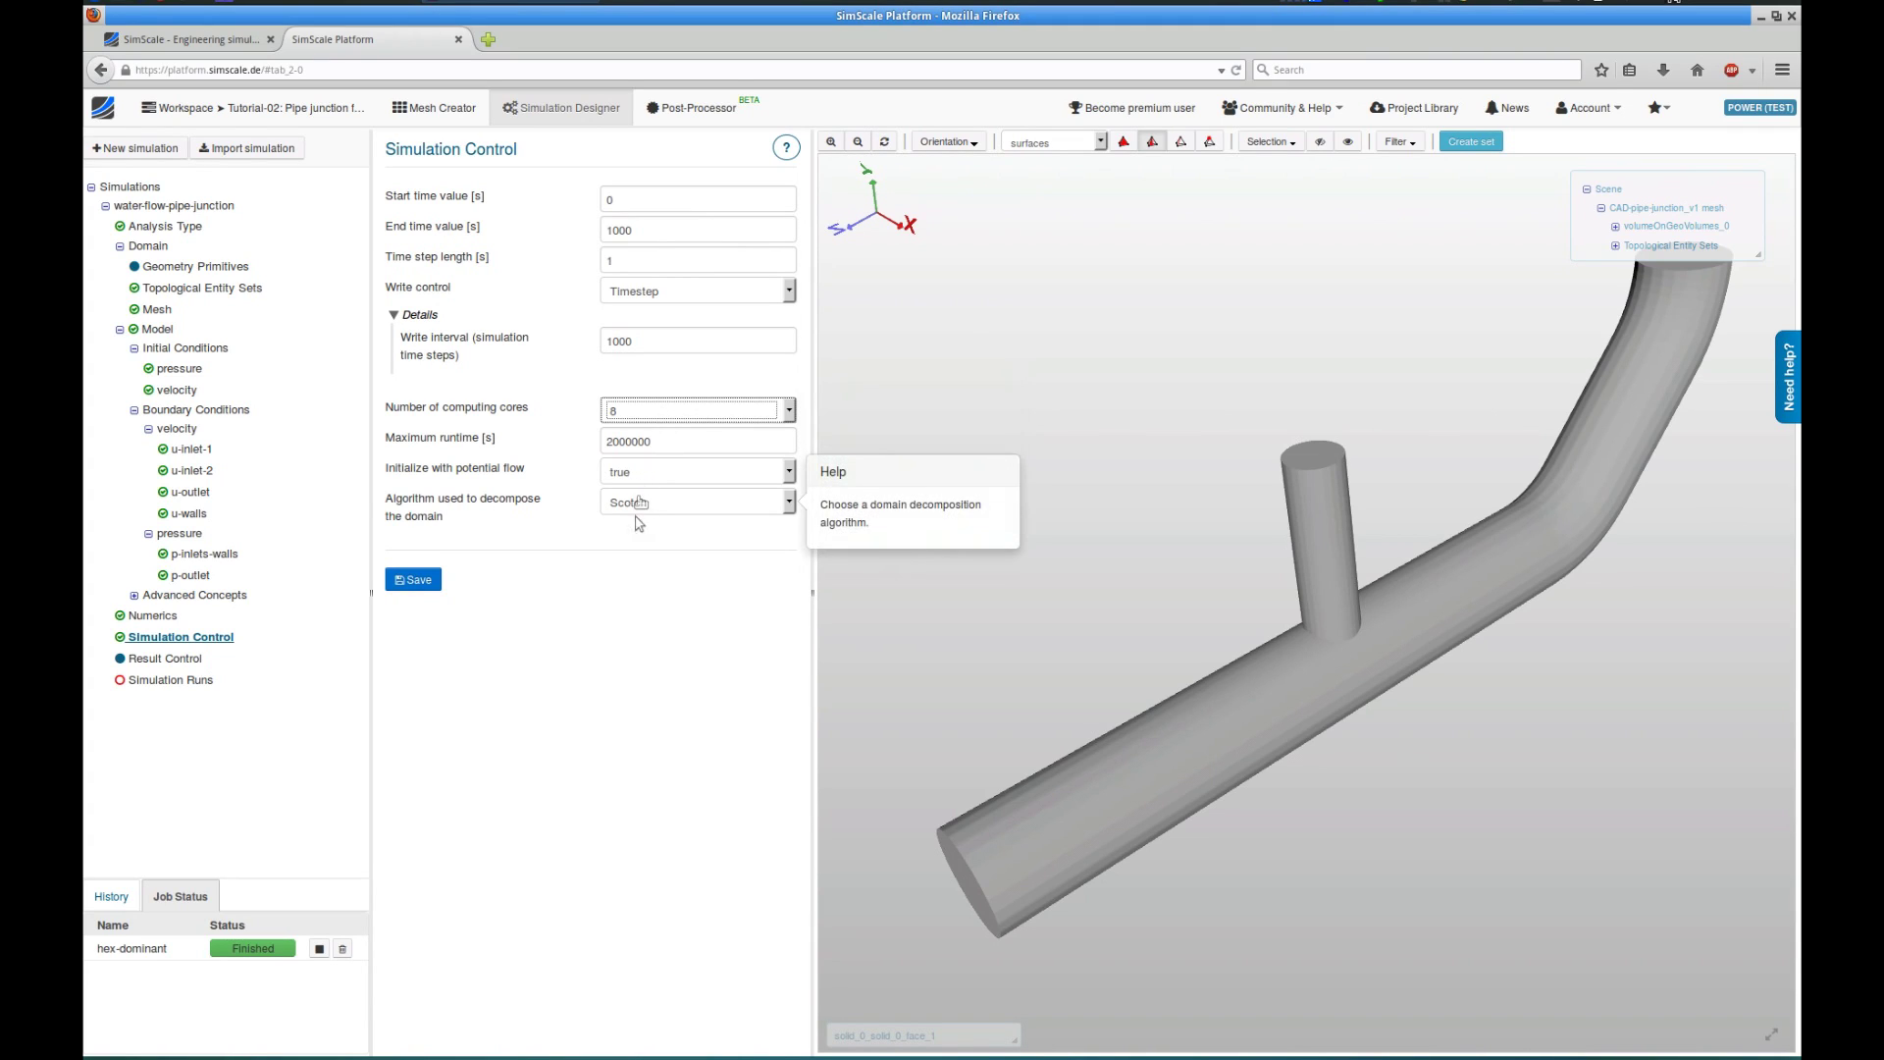
click(424, 581)
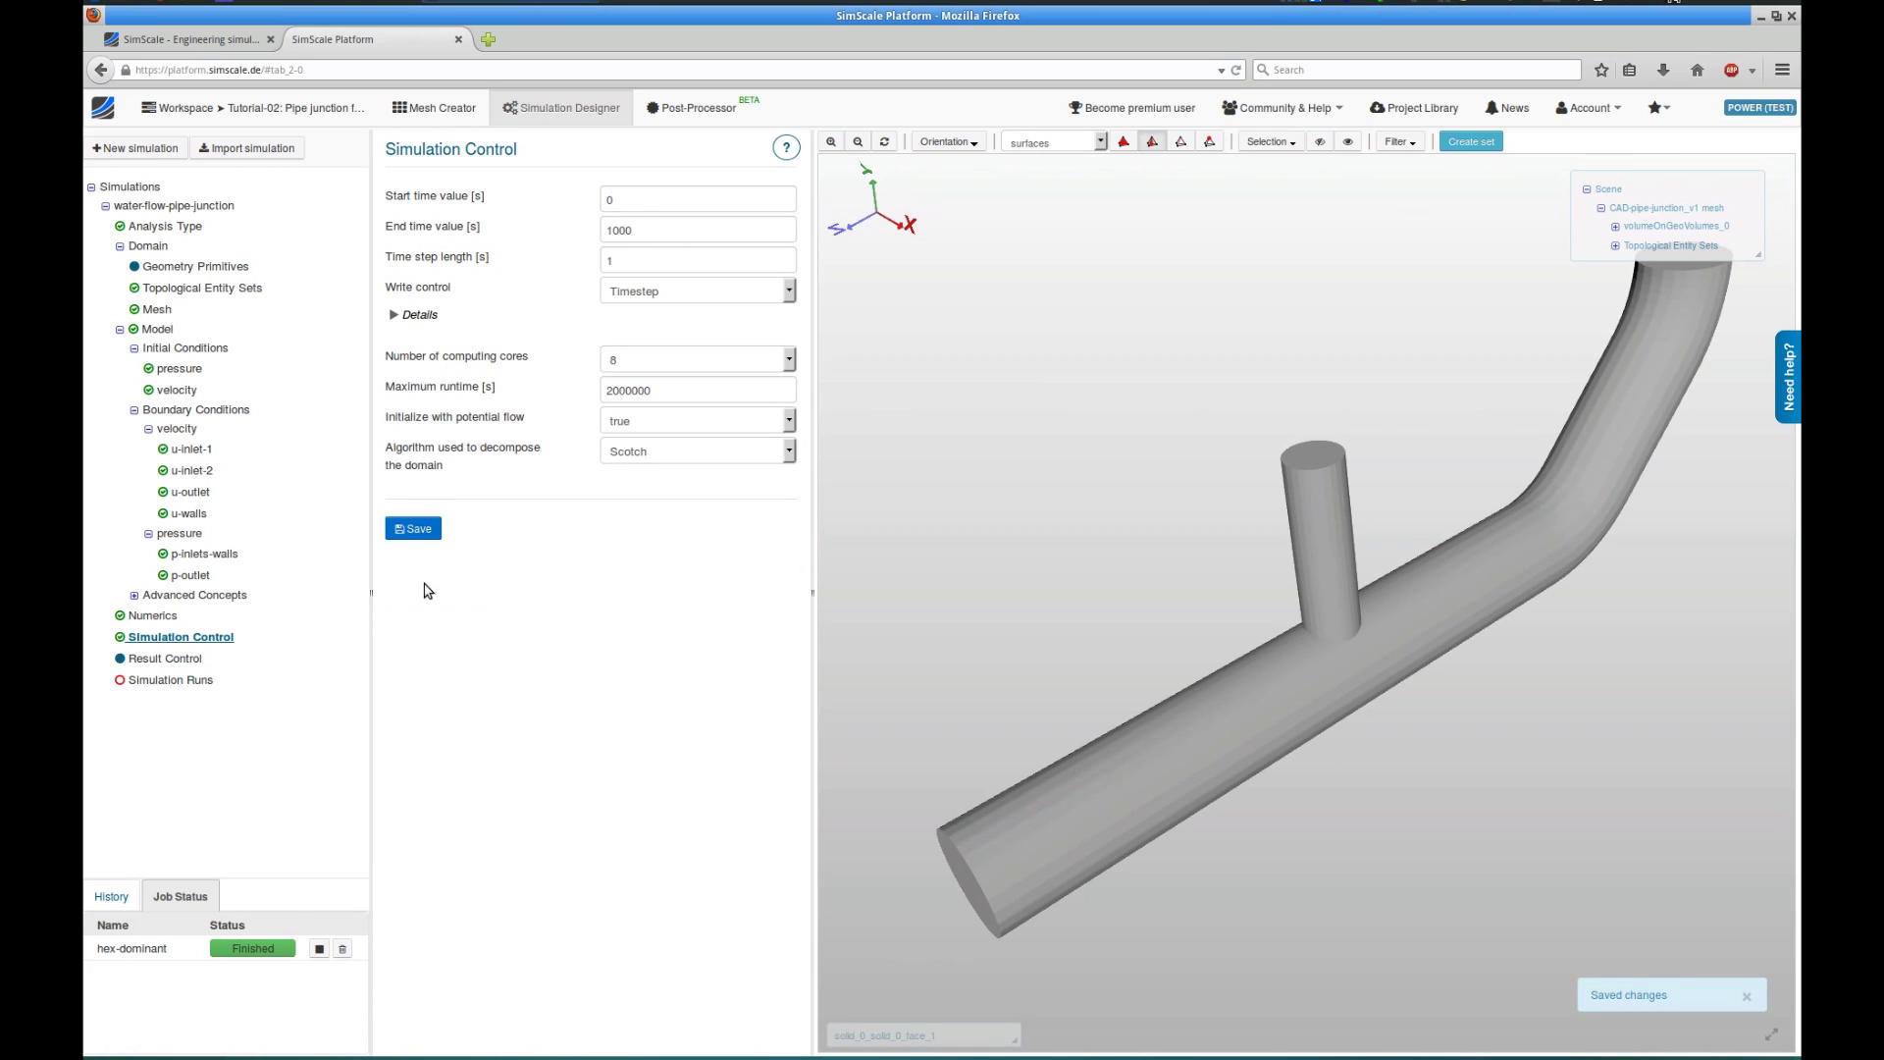
Run Check simulation from the Simulation Runs page, getting no problems found.
click(195, 661)
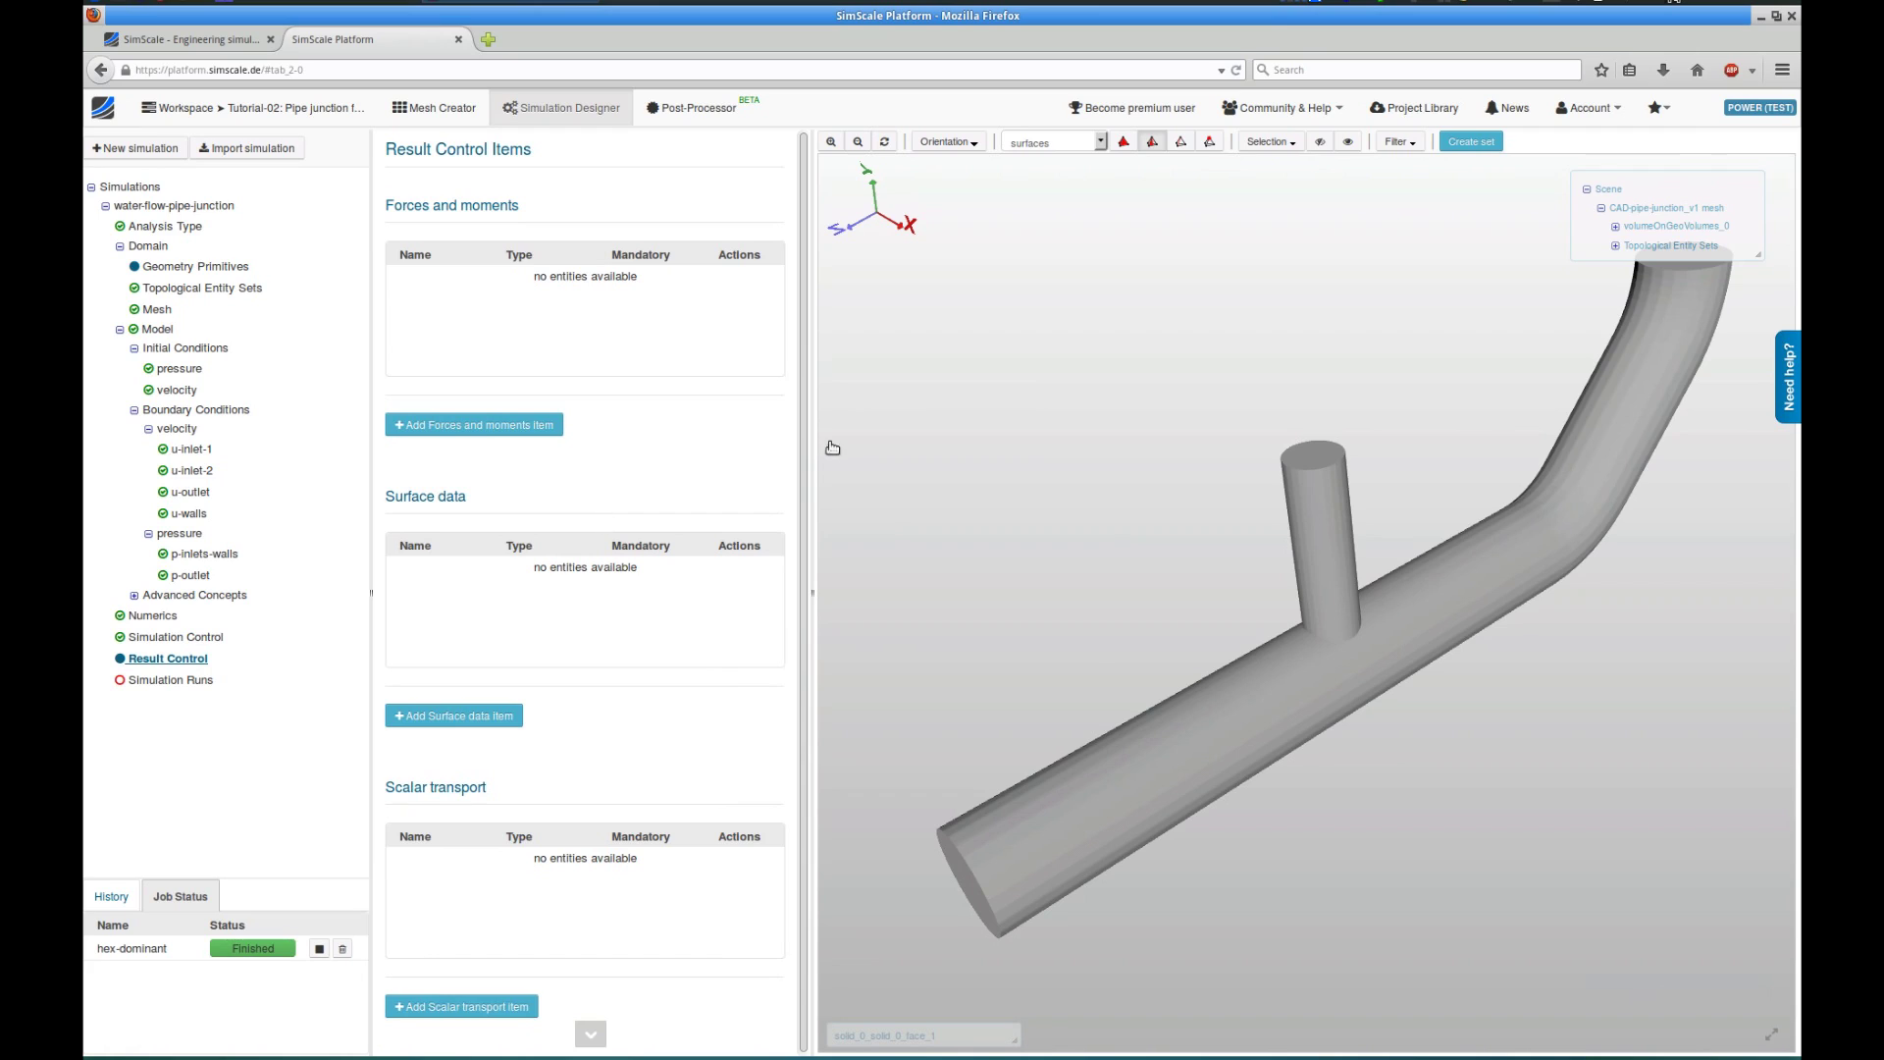
click(202, 683)
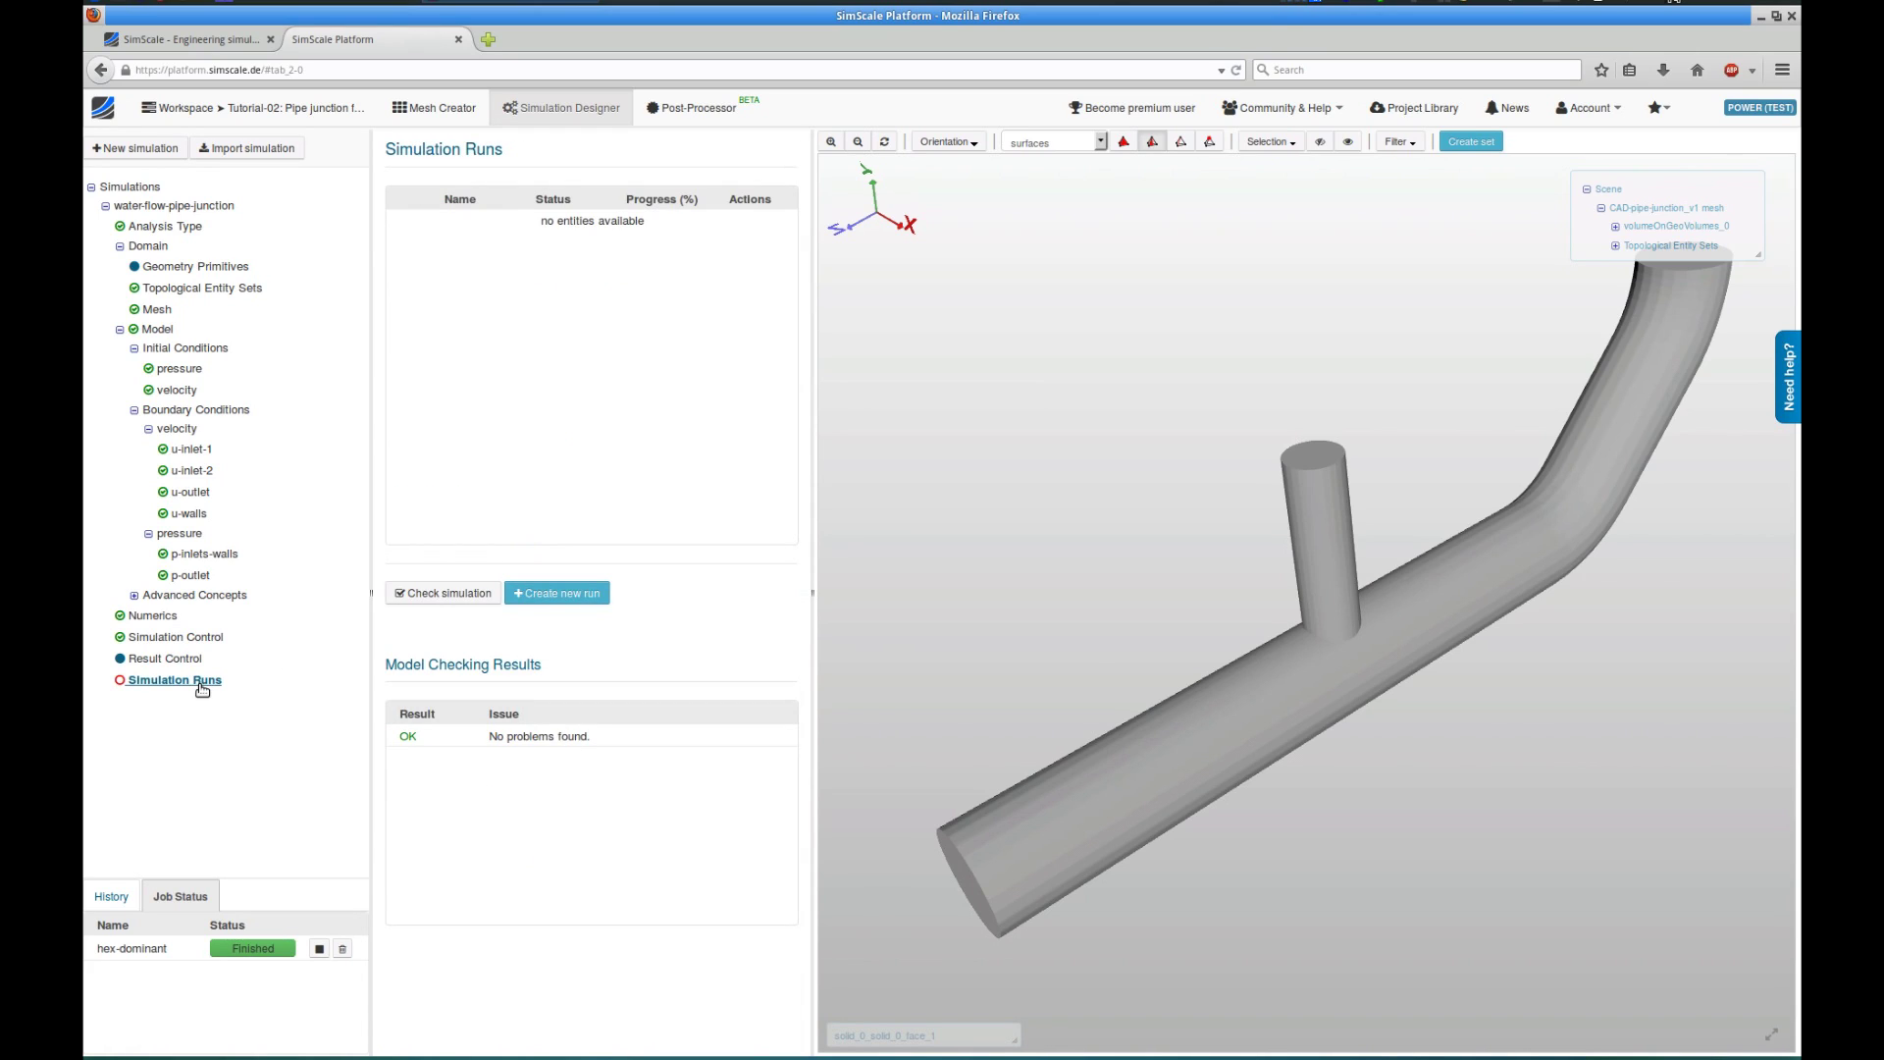
click(451, 595)
Dismiss the check message and create a new run named Flow-scenario-1.
click(723, 407)
click(585, 594)
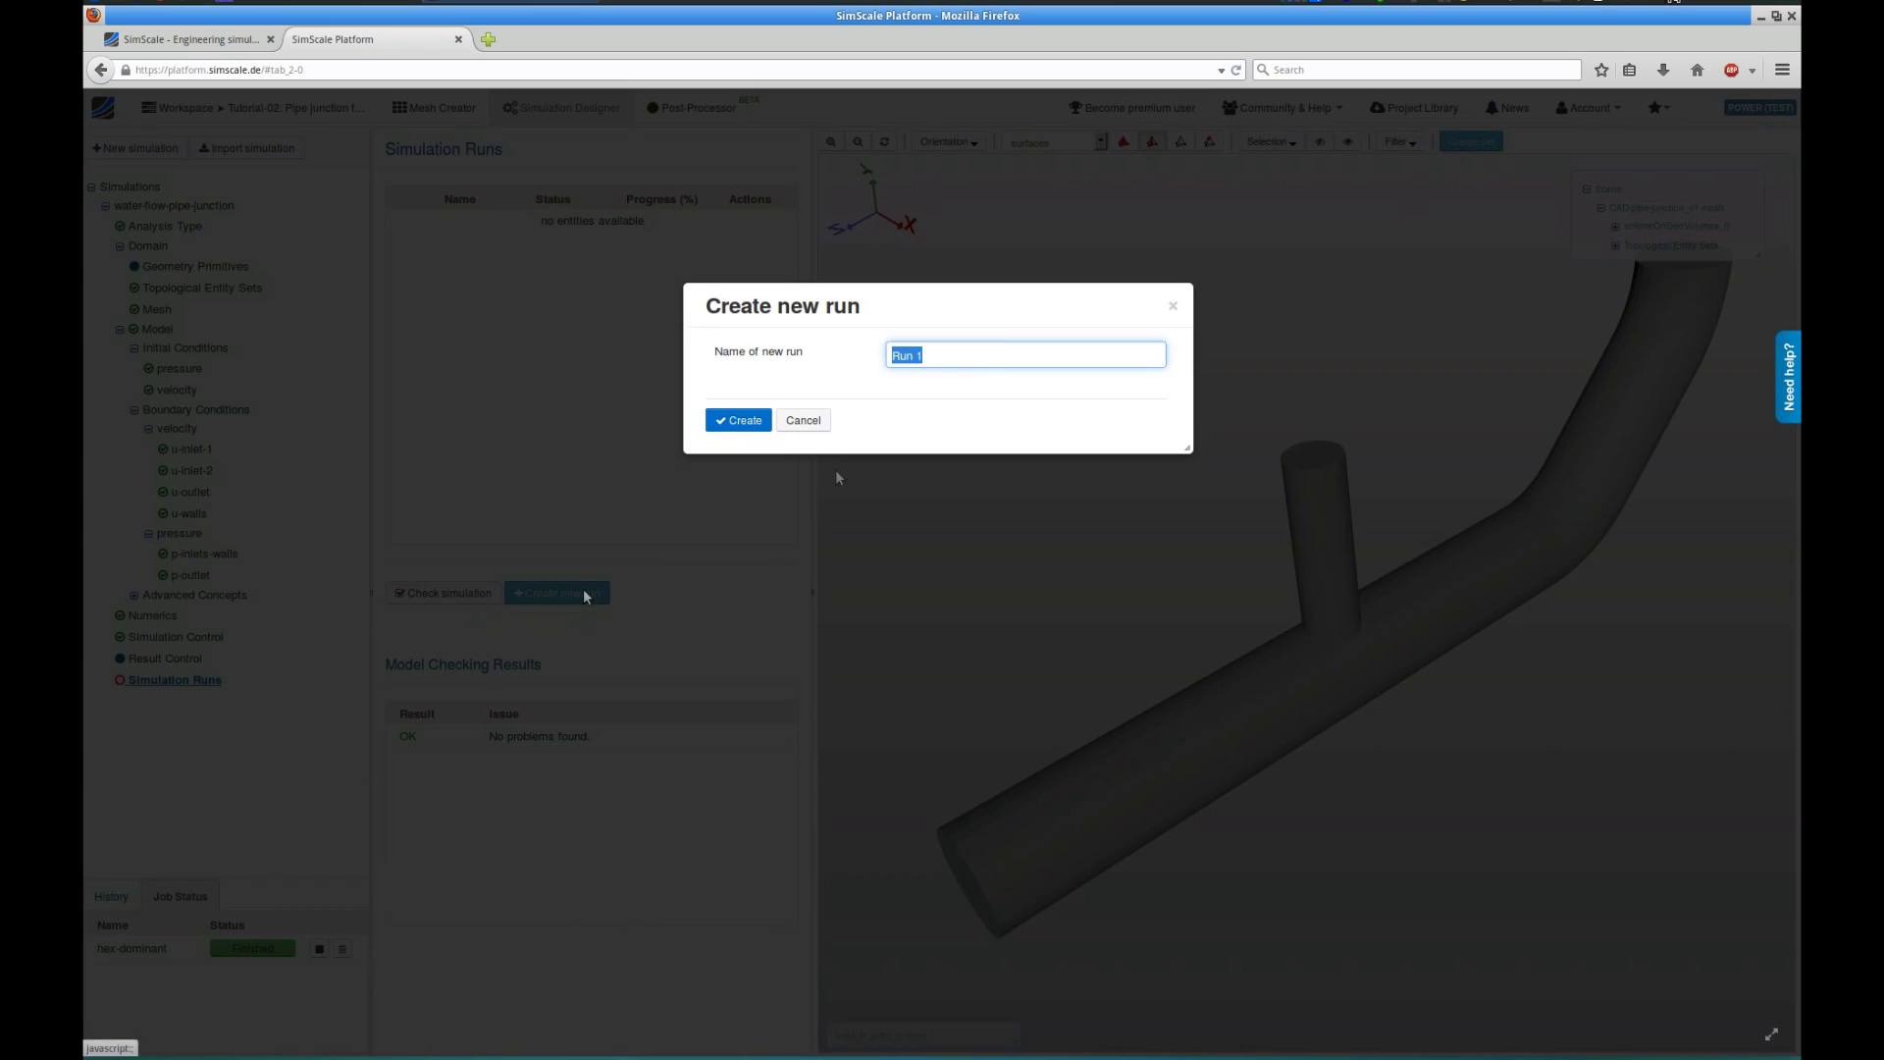
text(Flow-scenario-1)
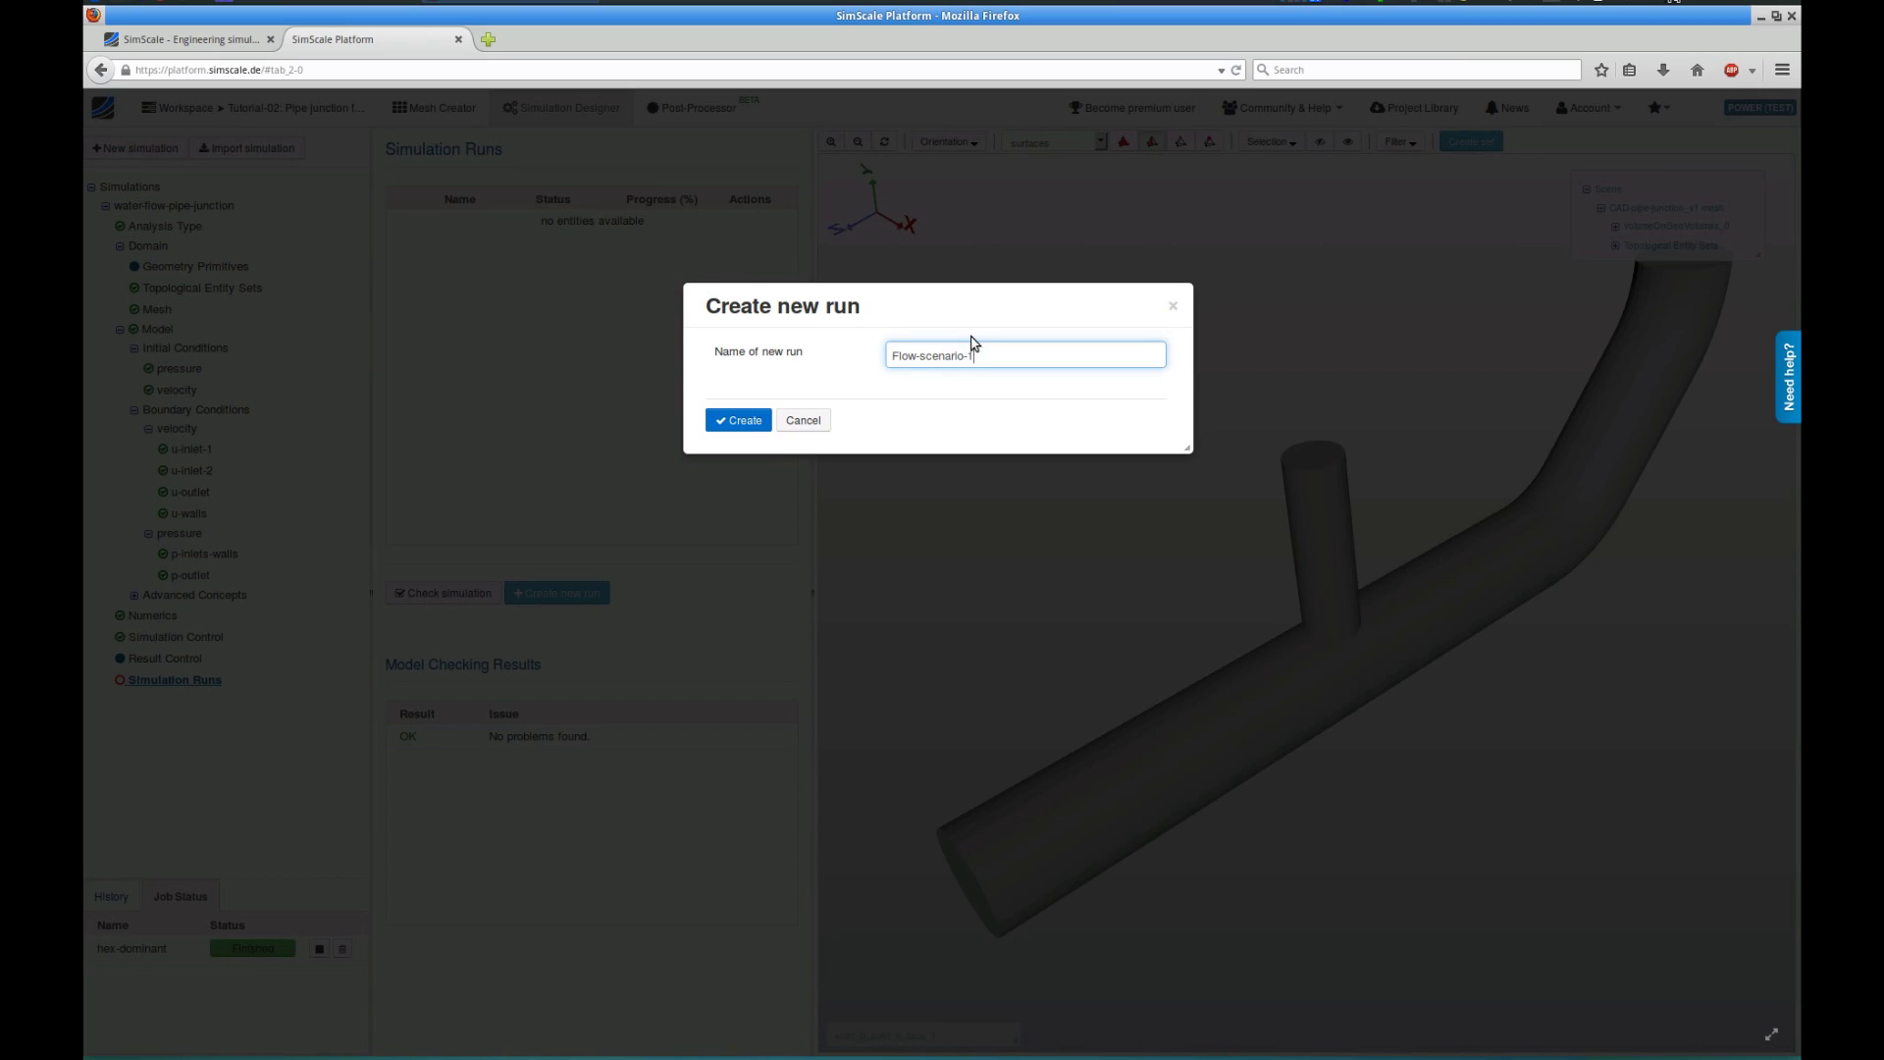
key(Return)
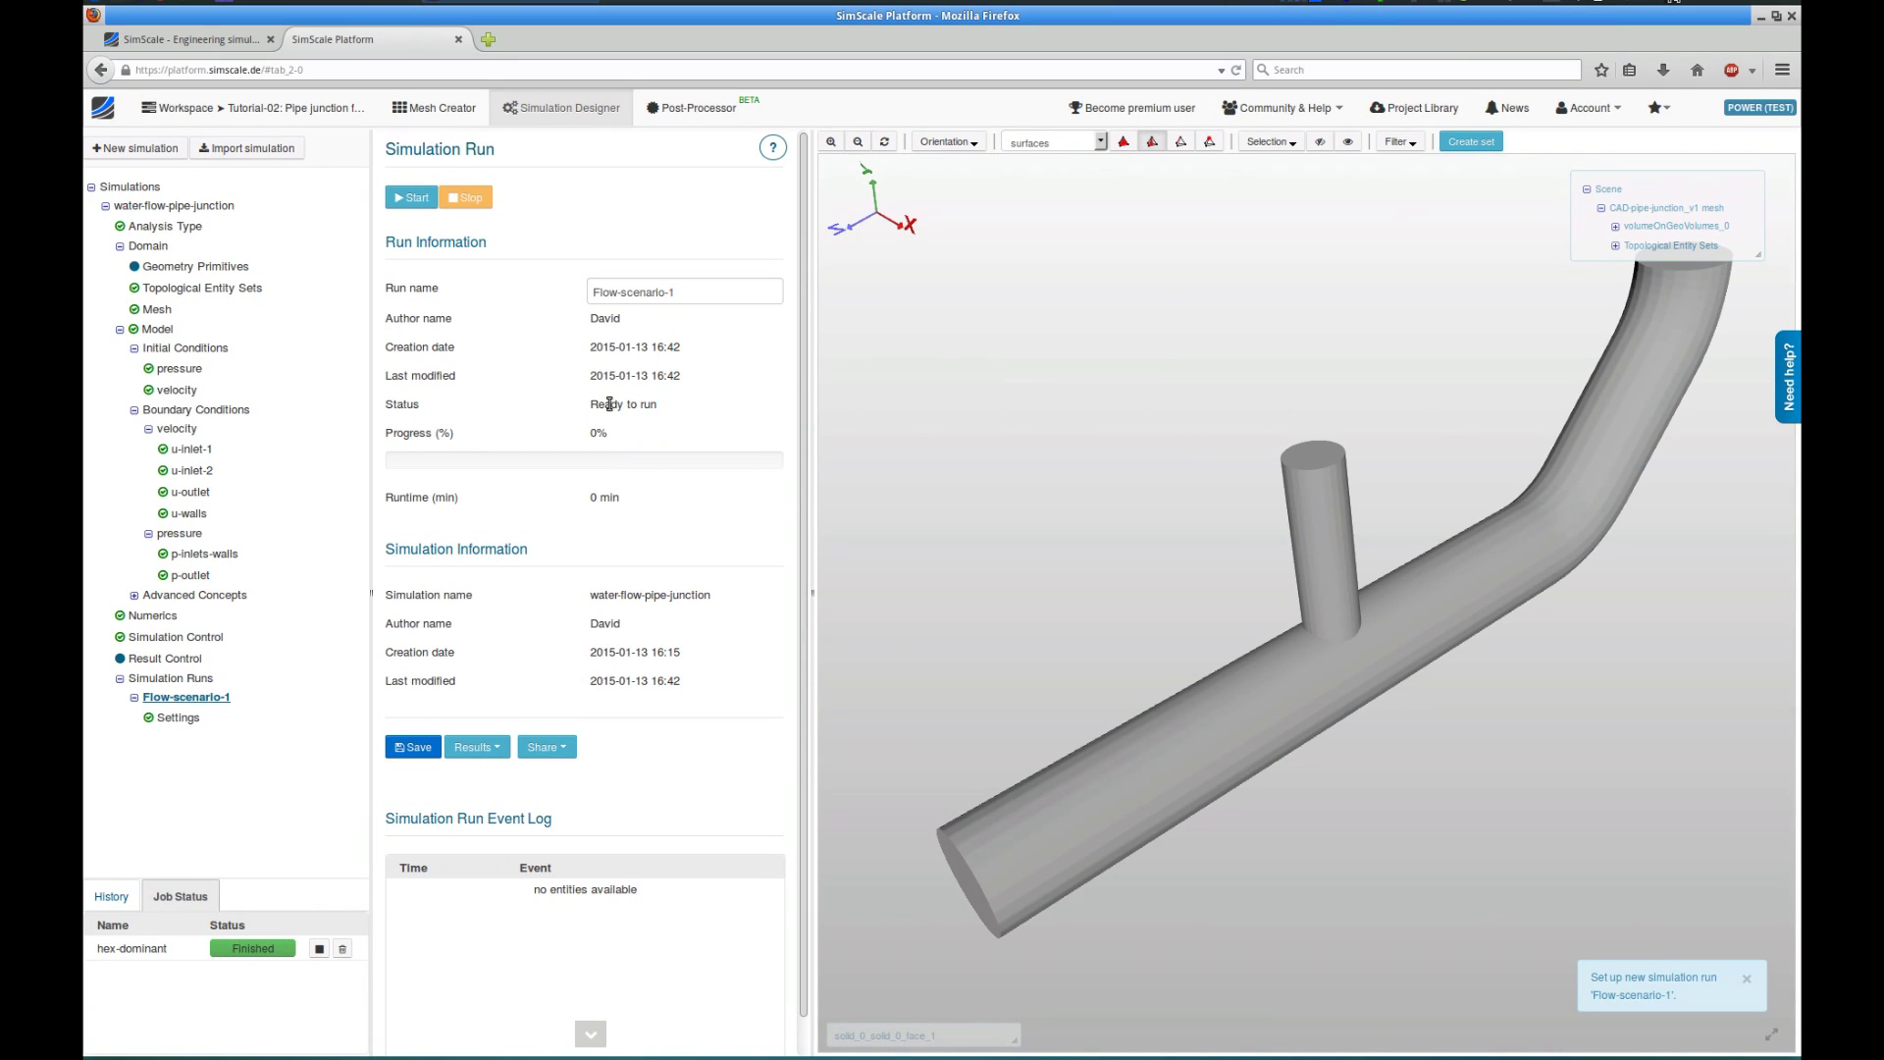
Expand and collapse the Flow-scenario-1 run's settings snapshot.
drag(591, 406, 687, 412)
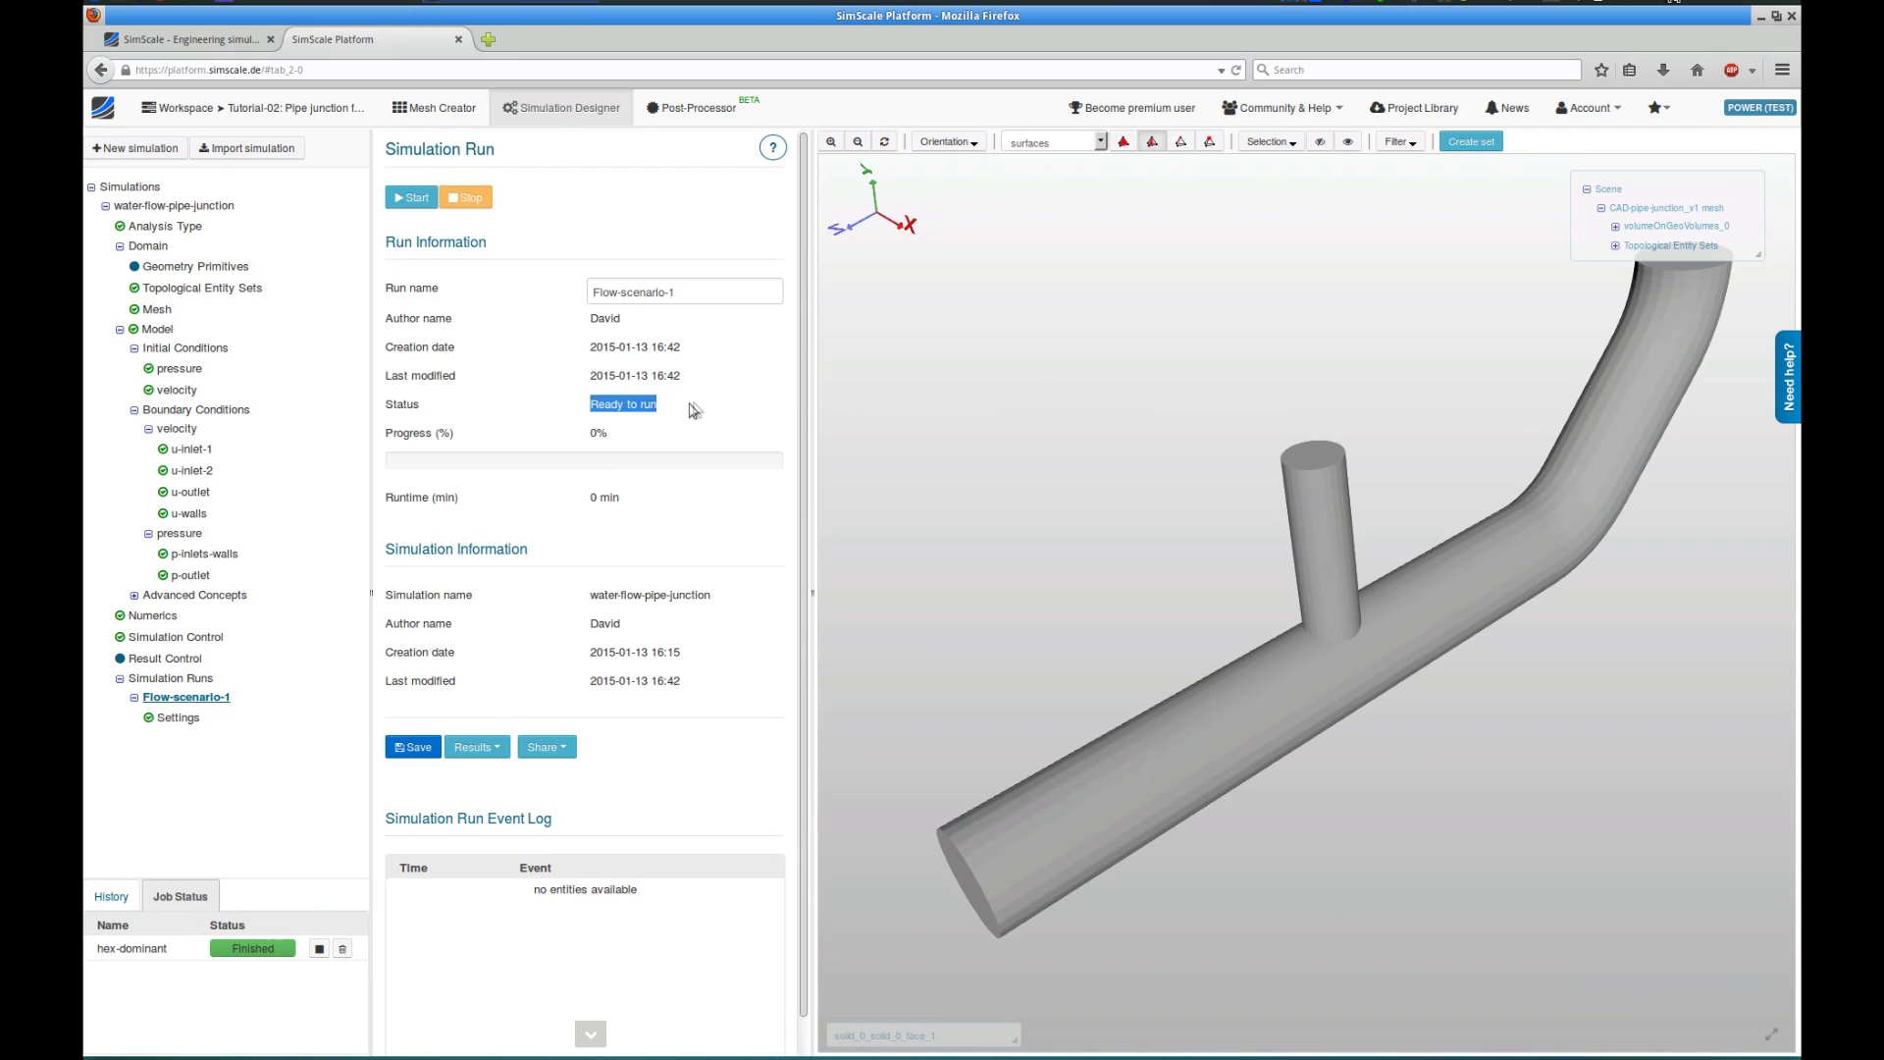
click(695, 412)
click(178, 717)
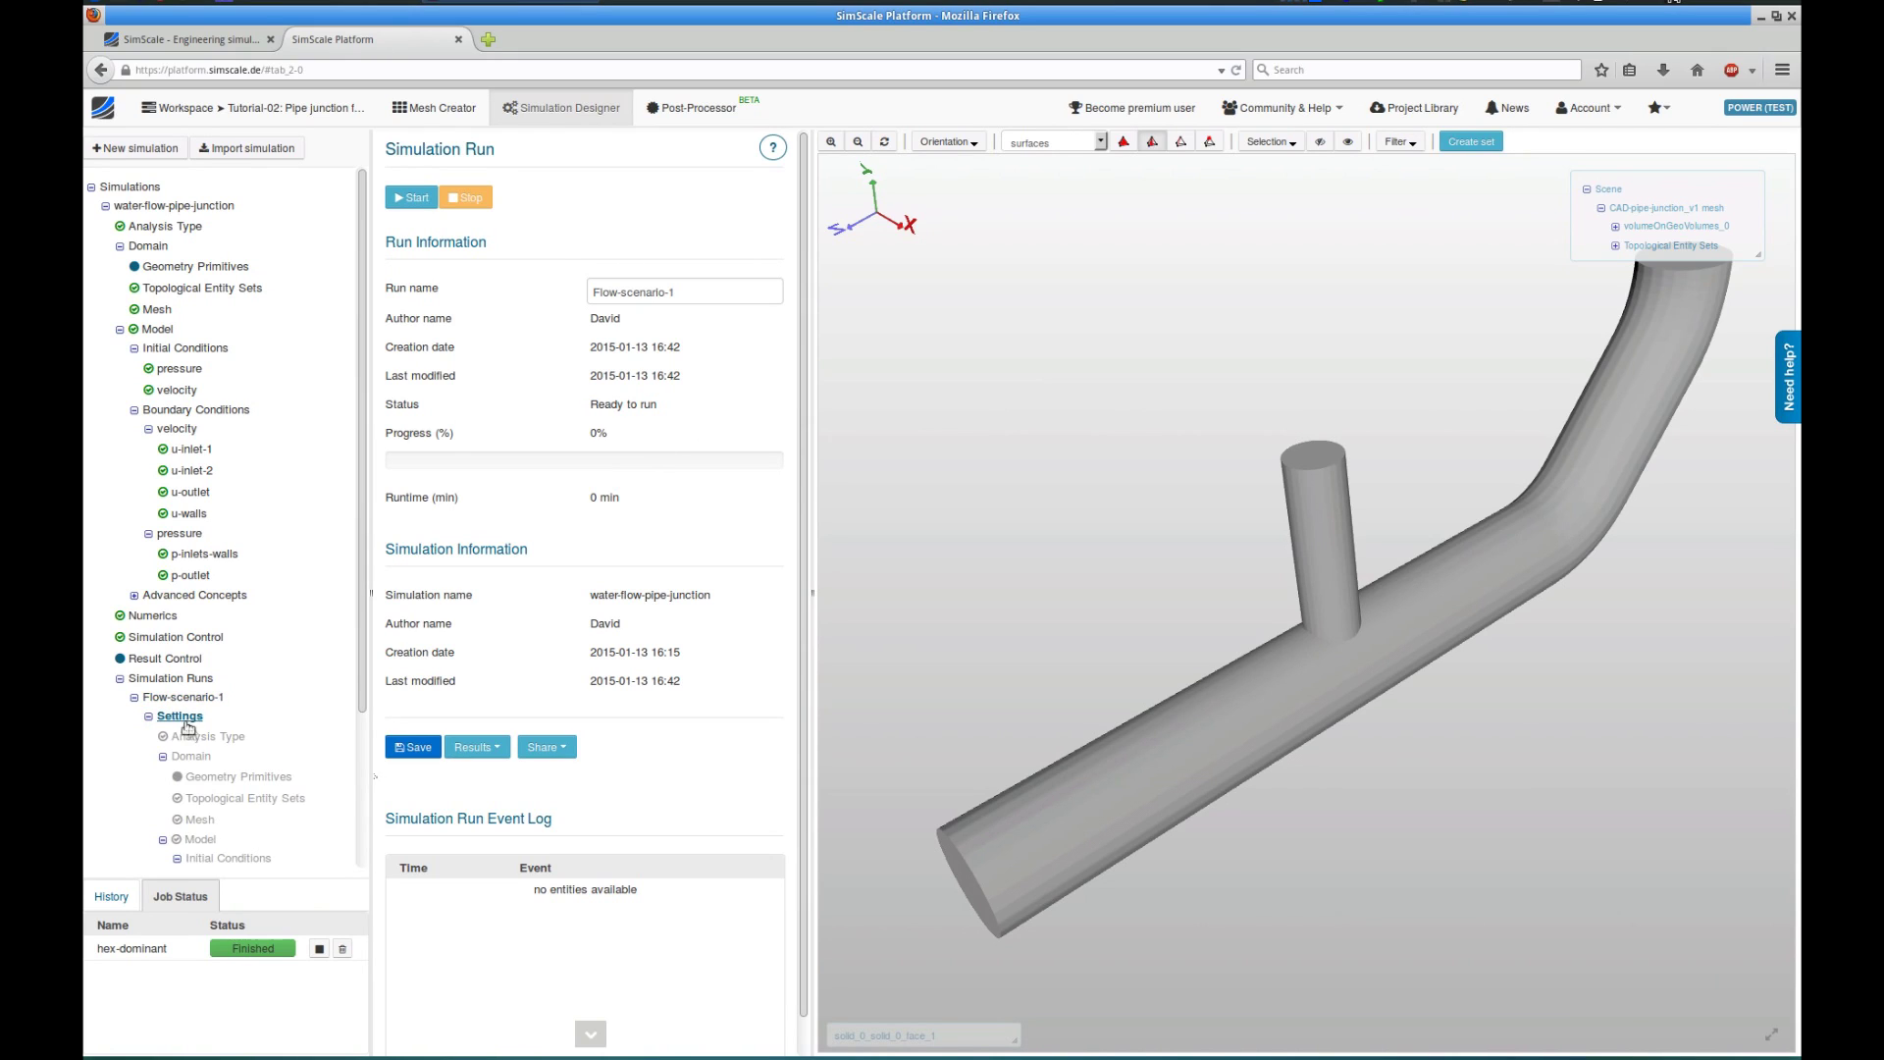
scroll(198, 754, down, 3)
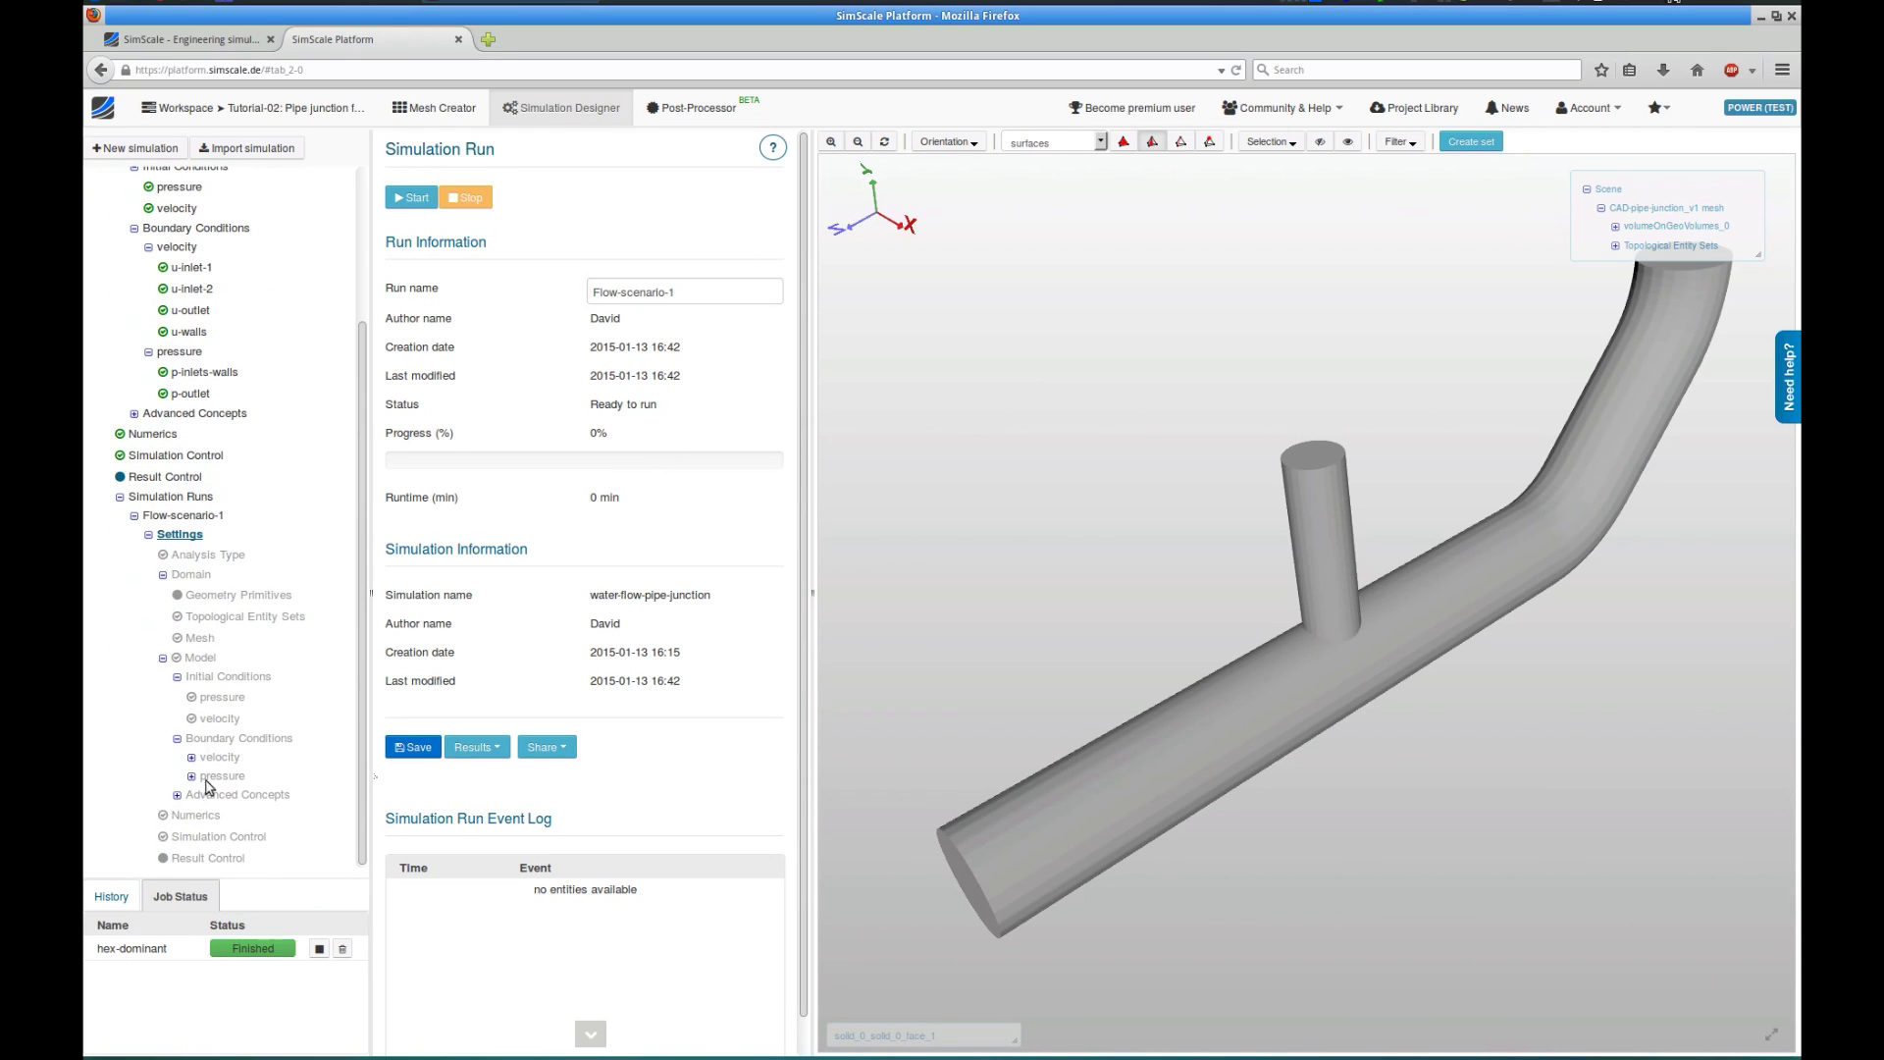
click(148, 534)
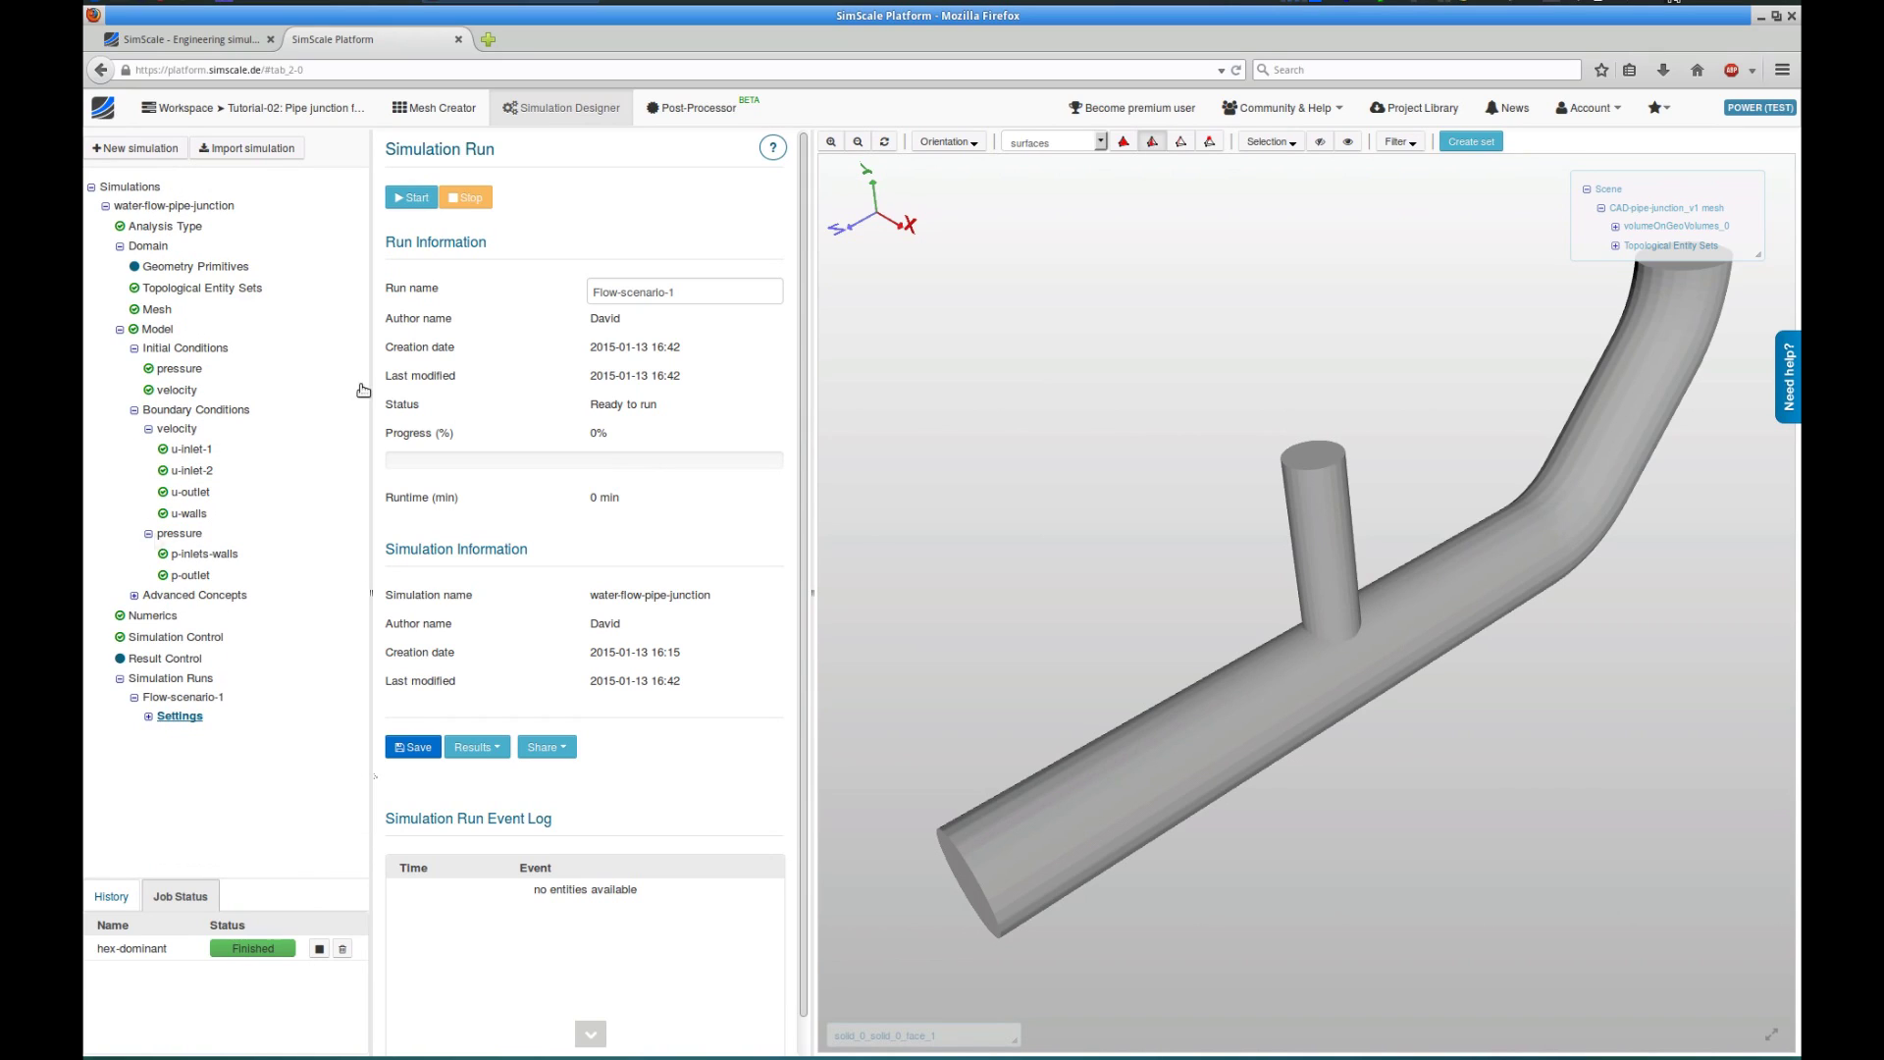
Start the Flow-scenario-1 run and confirm it.
click(411, 197)
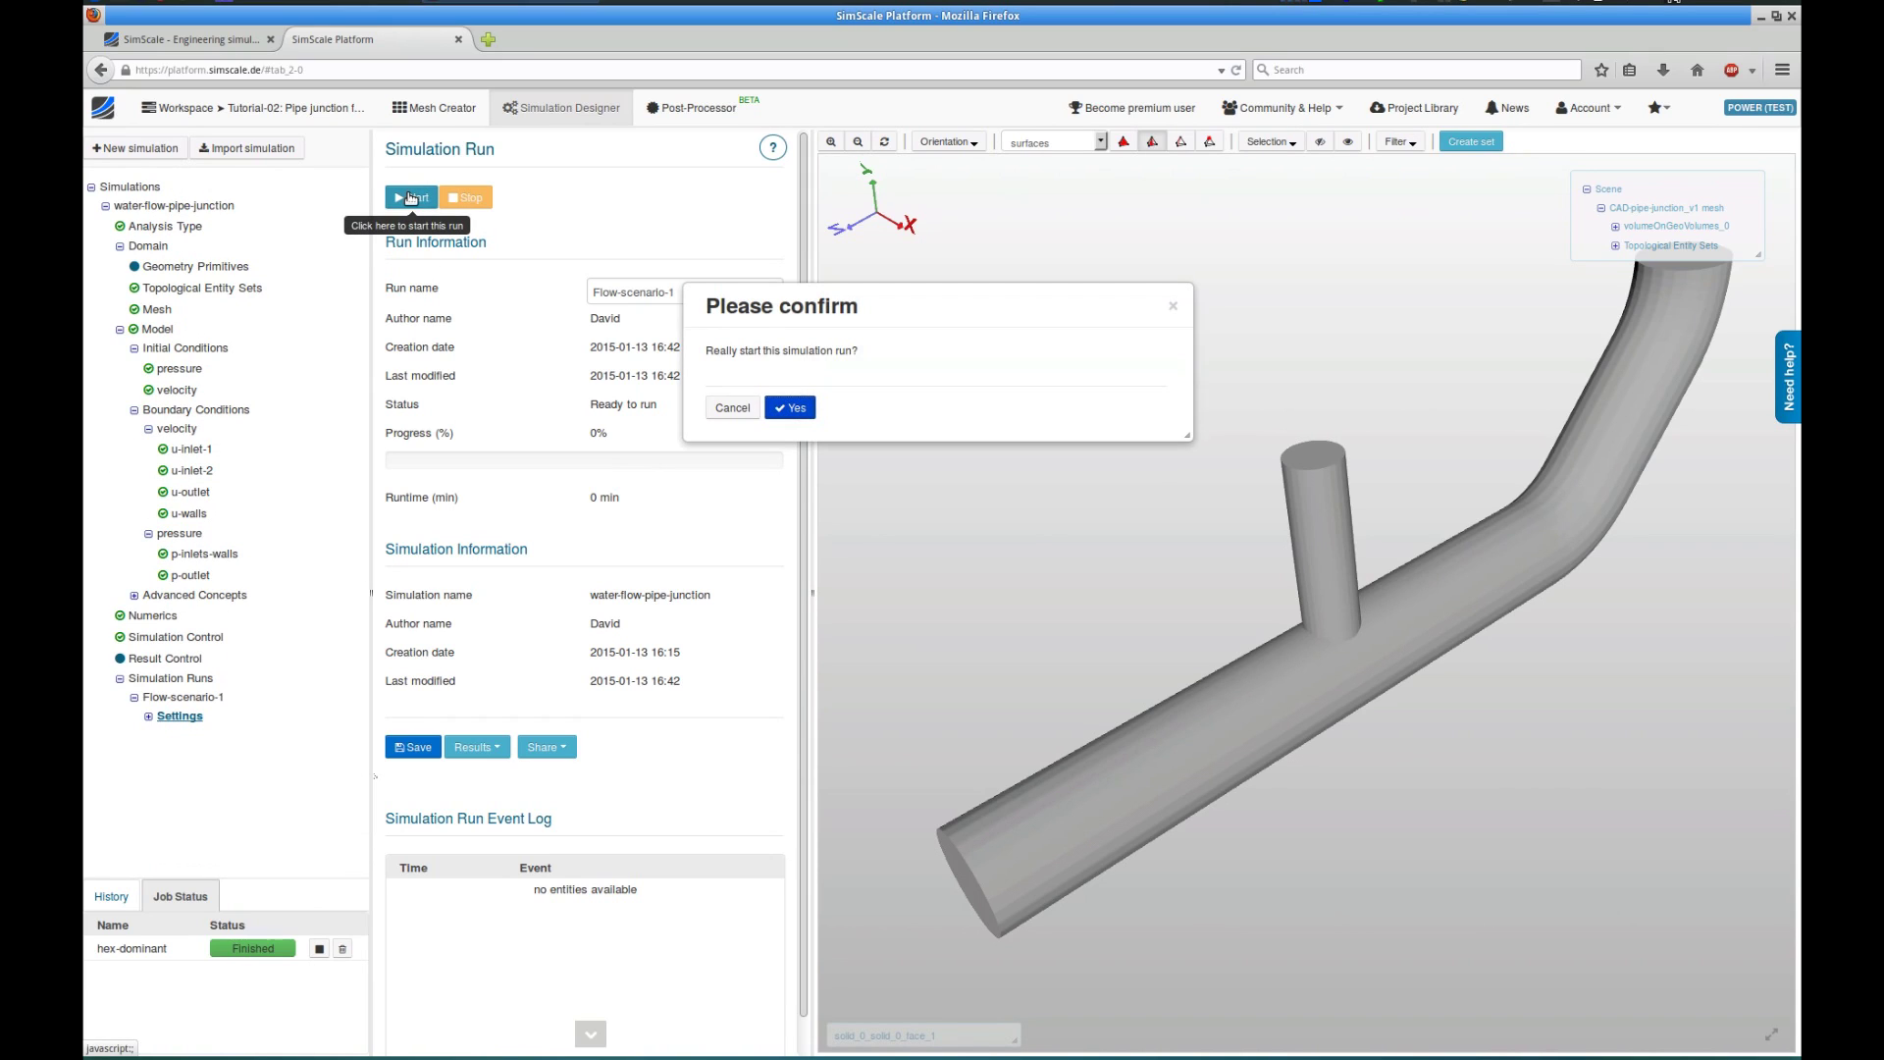
click(791, 407)
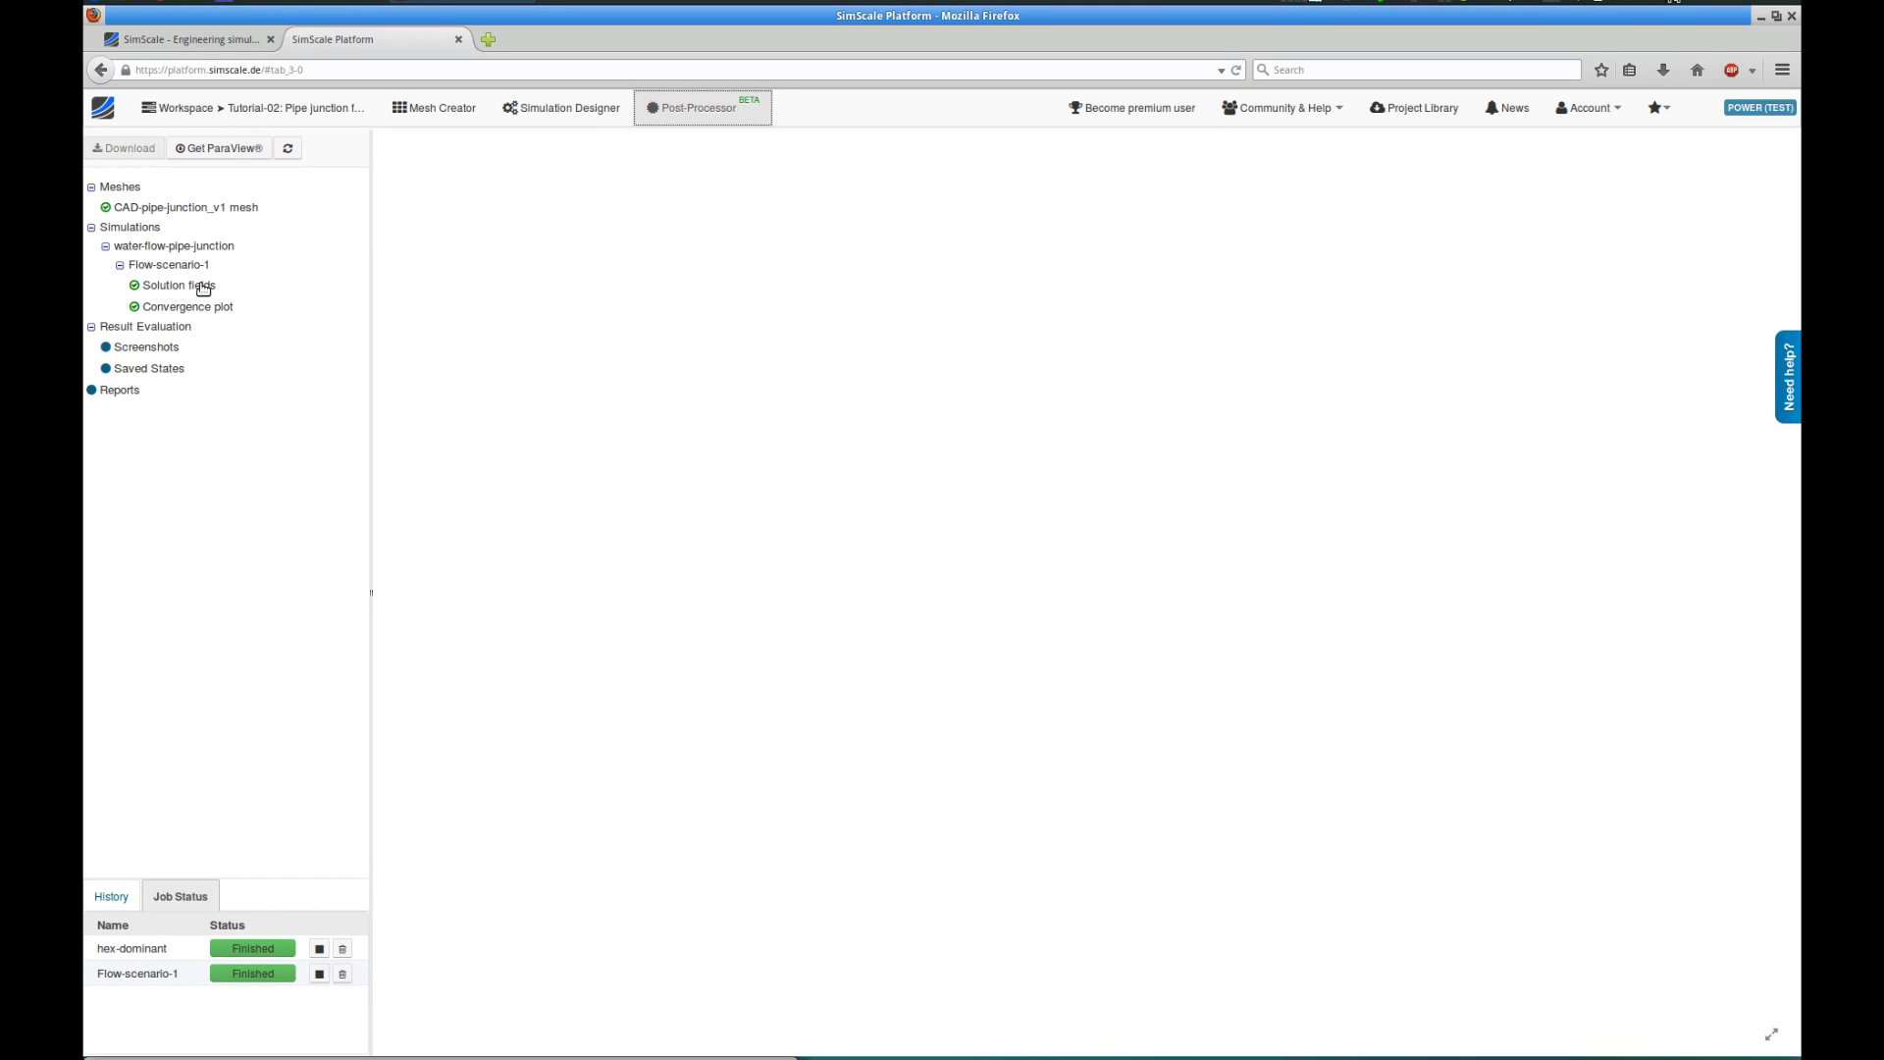
Load Flow-scenario-1's solution fields and advance the view to final time step 1000.
click(203, 286)
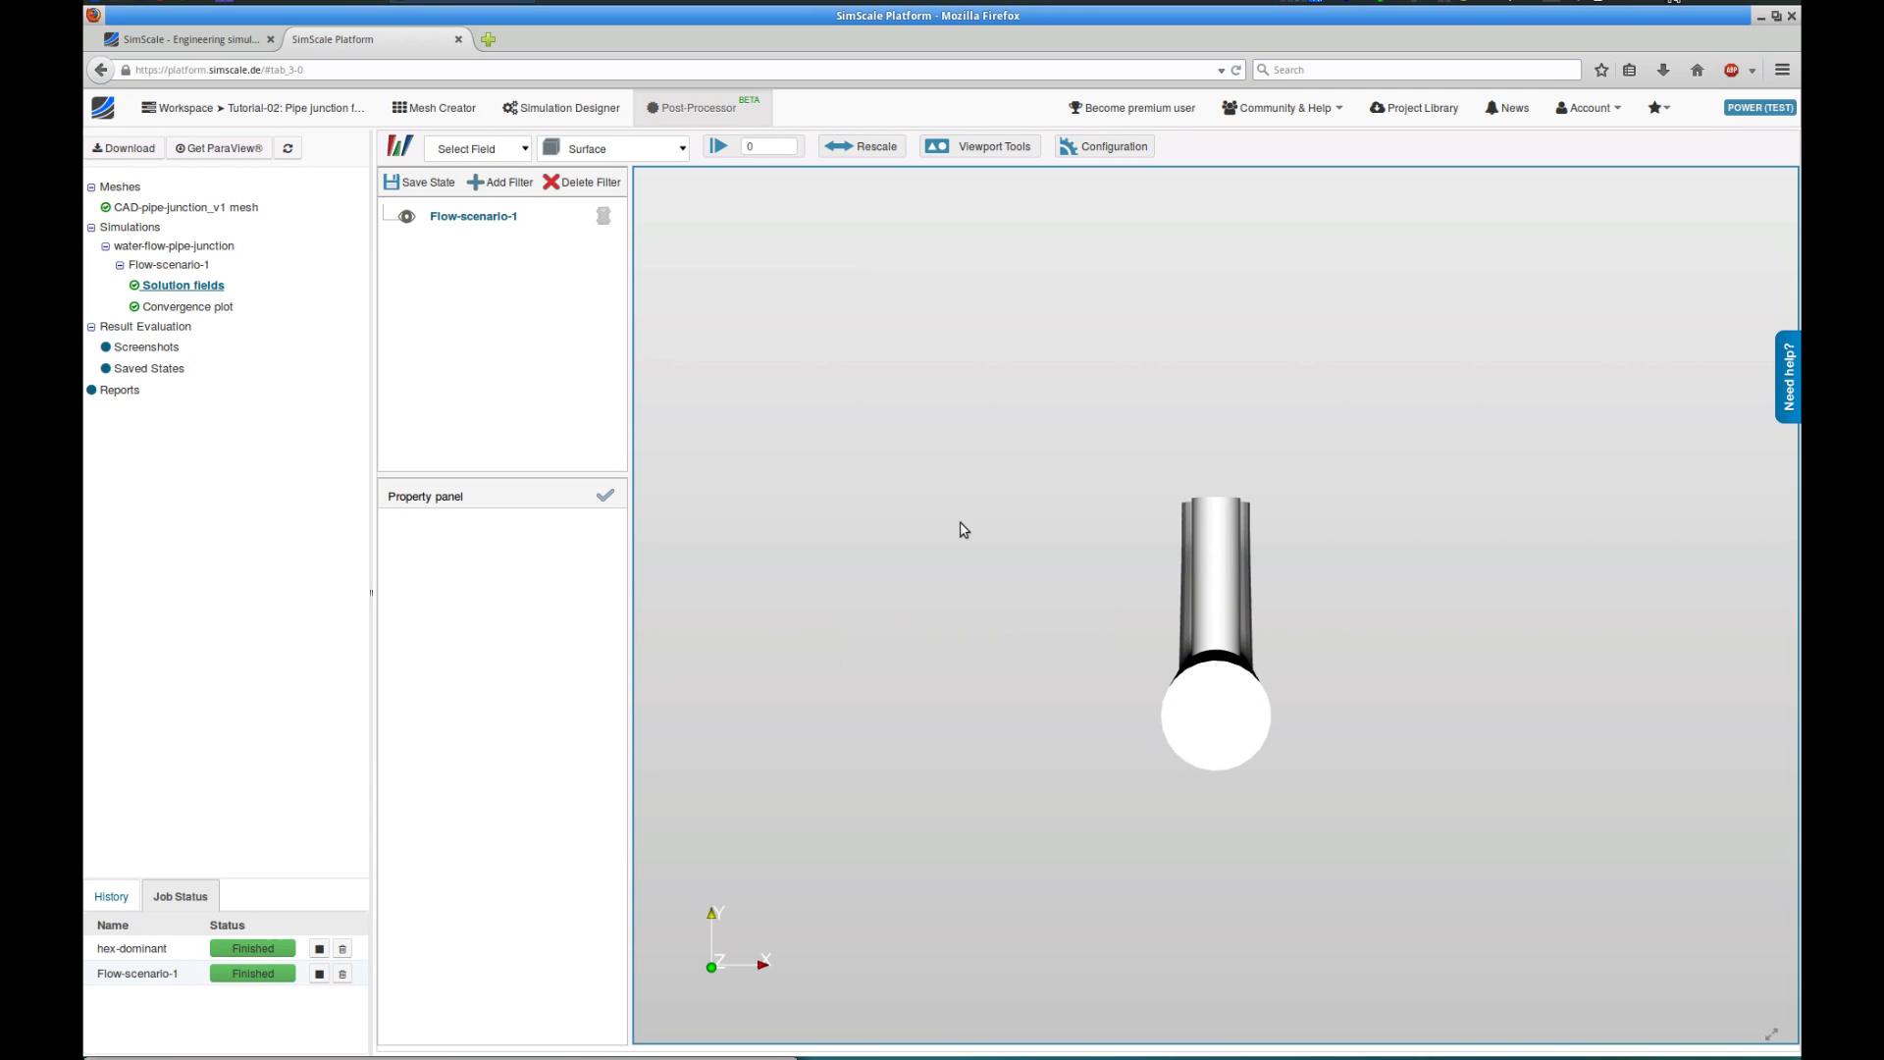
drag(963, 529, 1069, 381)
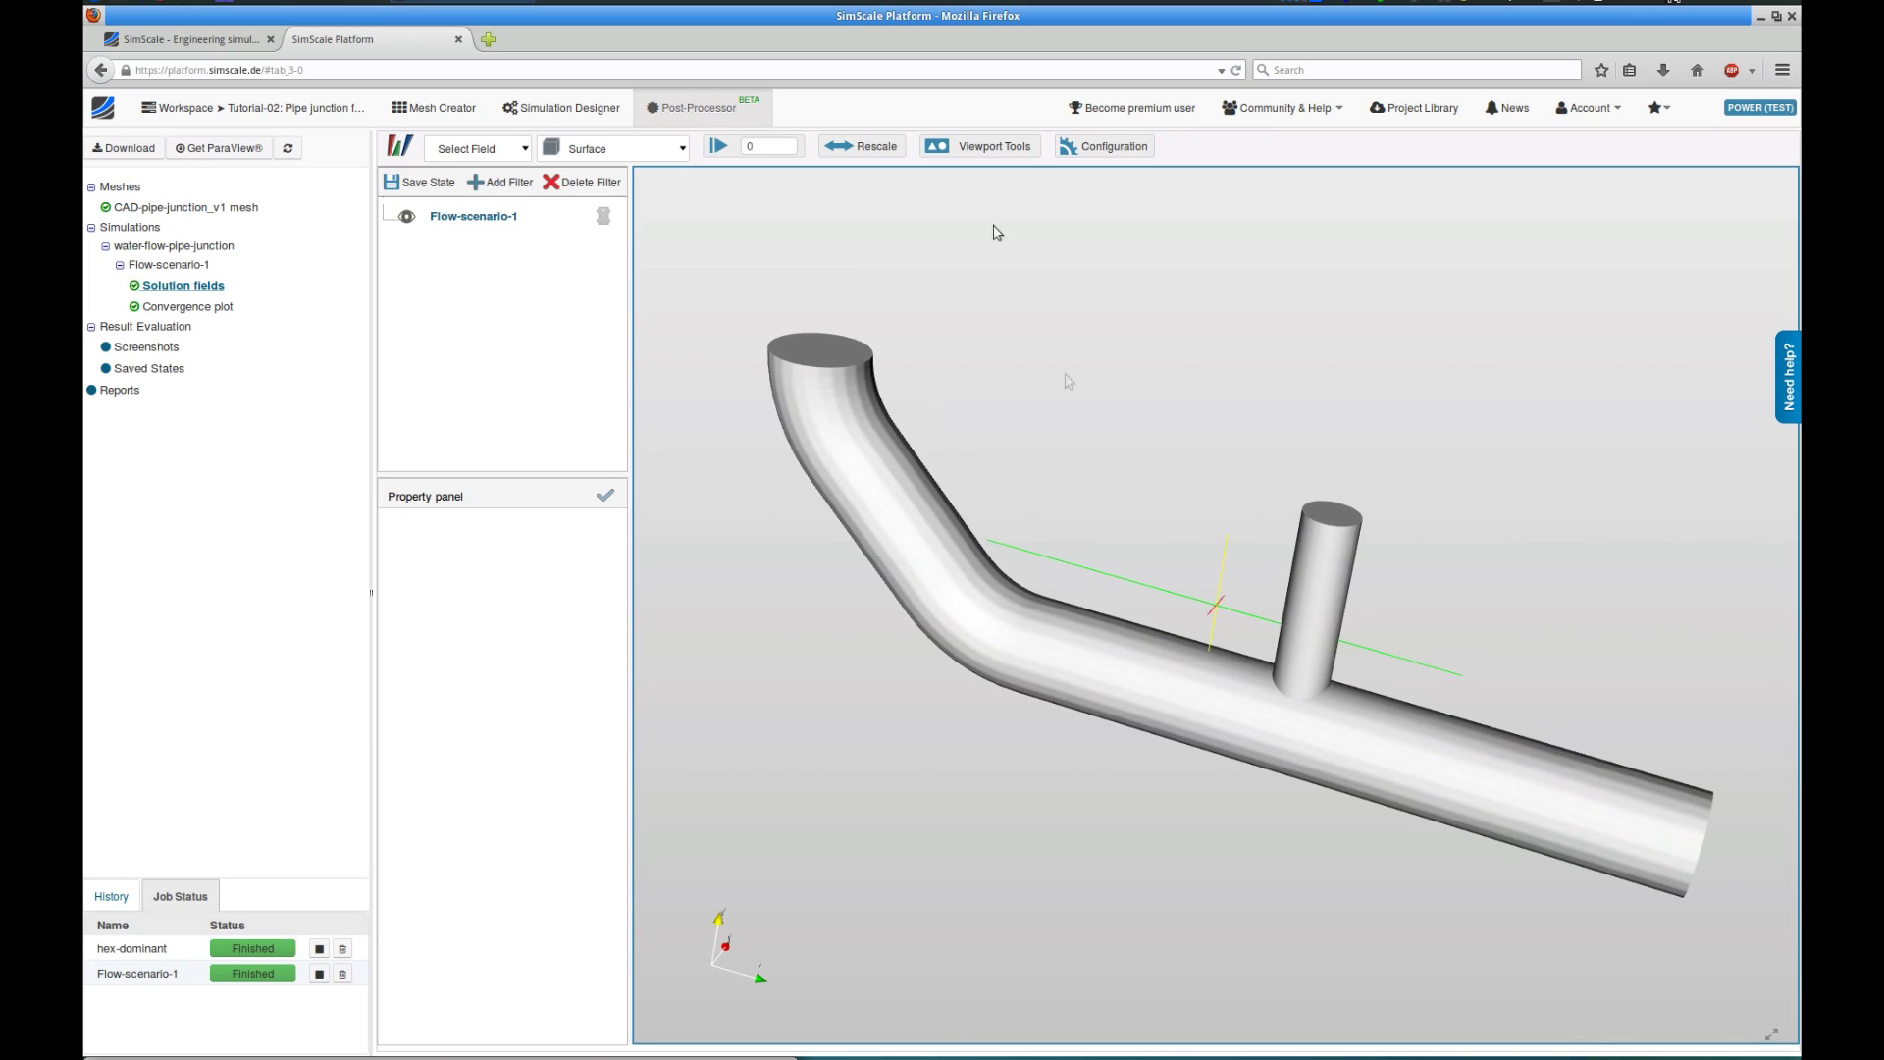
mouse_move(775, 149)
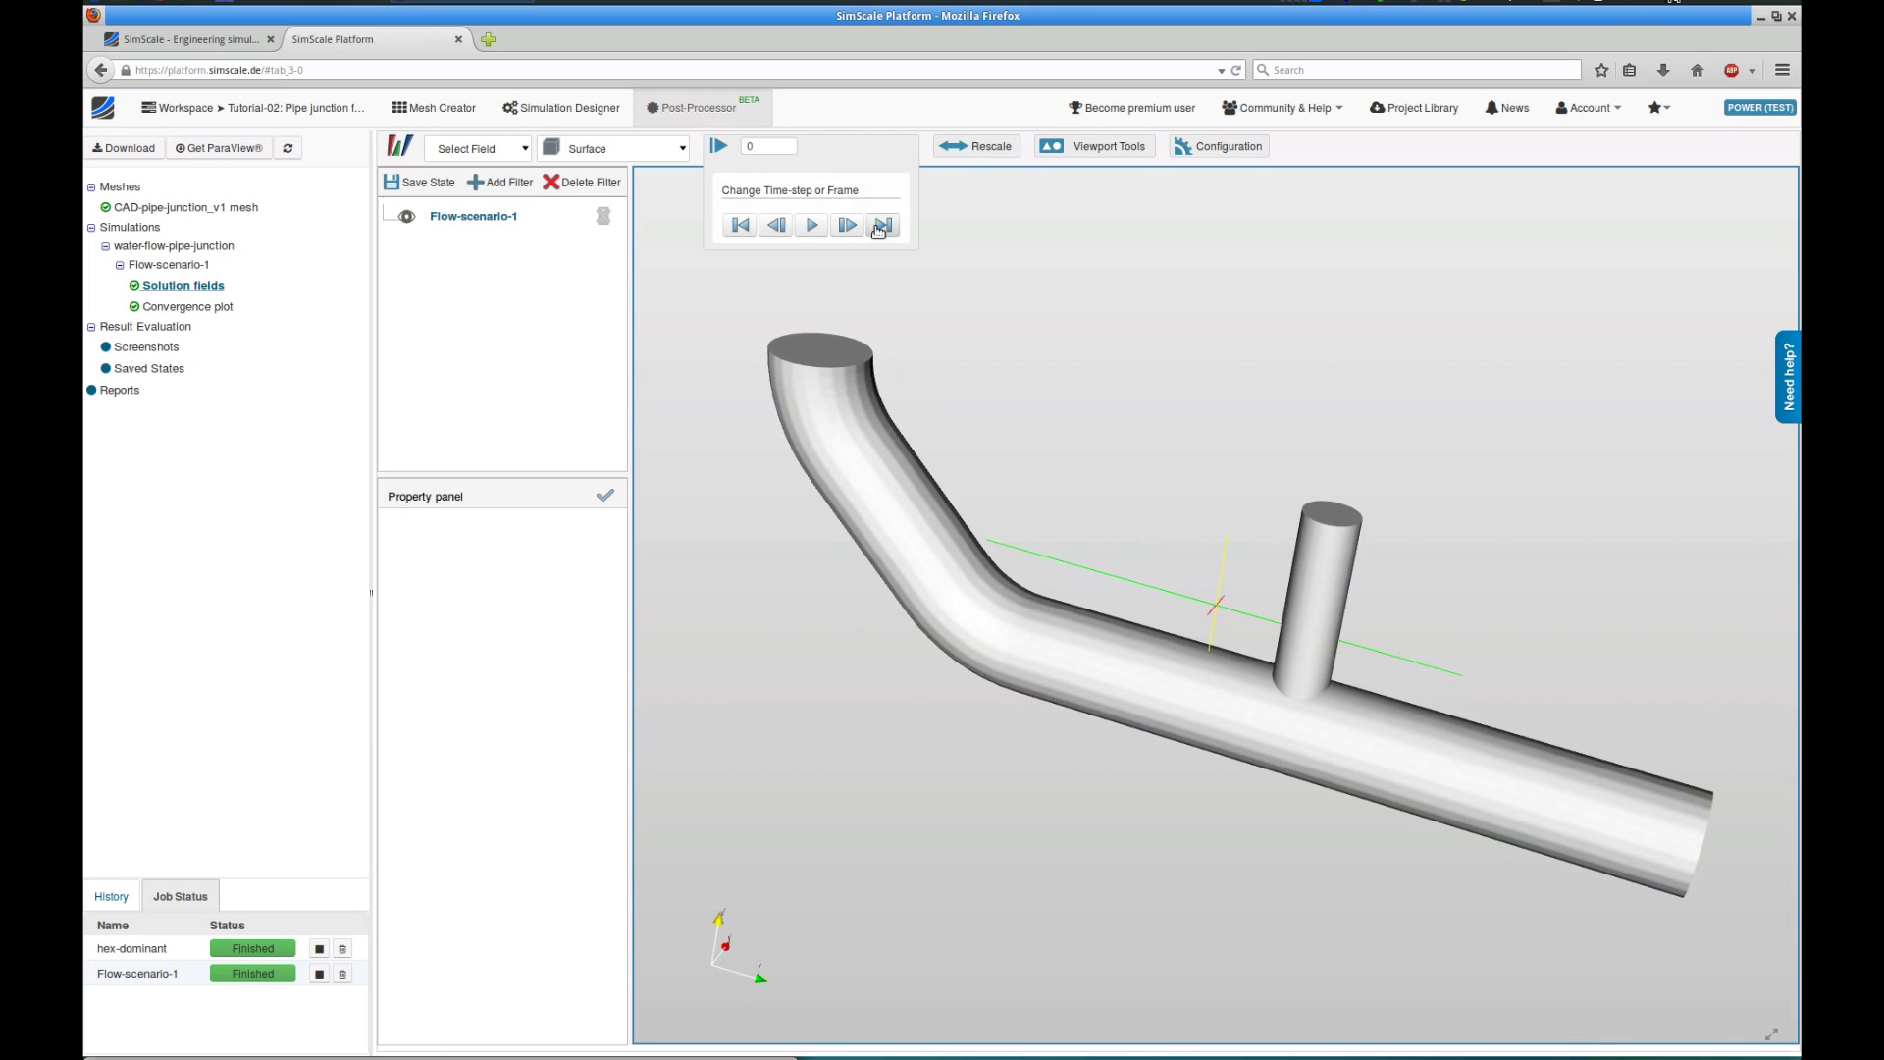
click(880, 228)
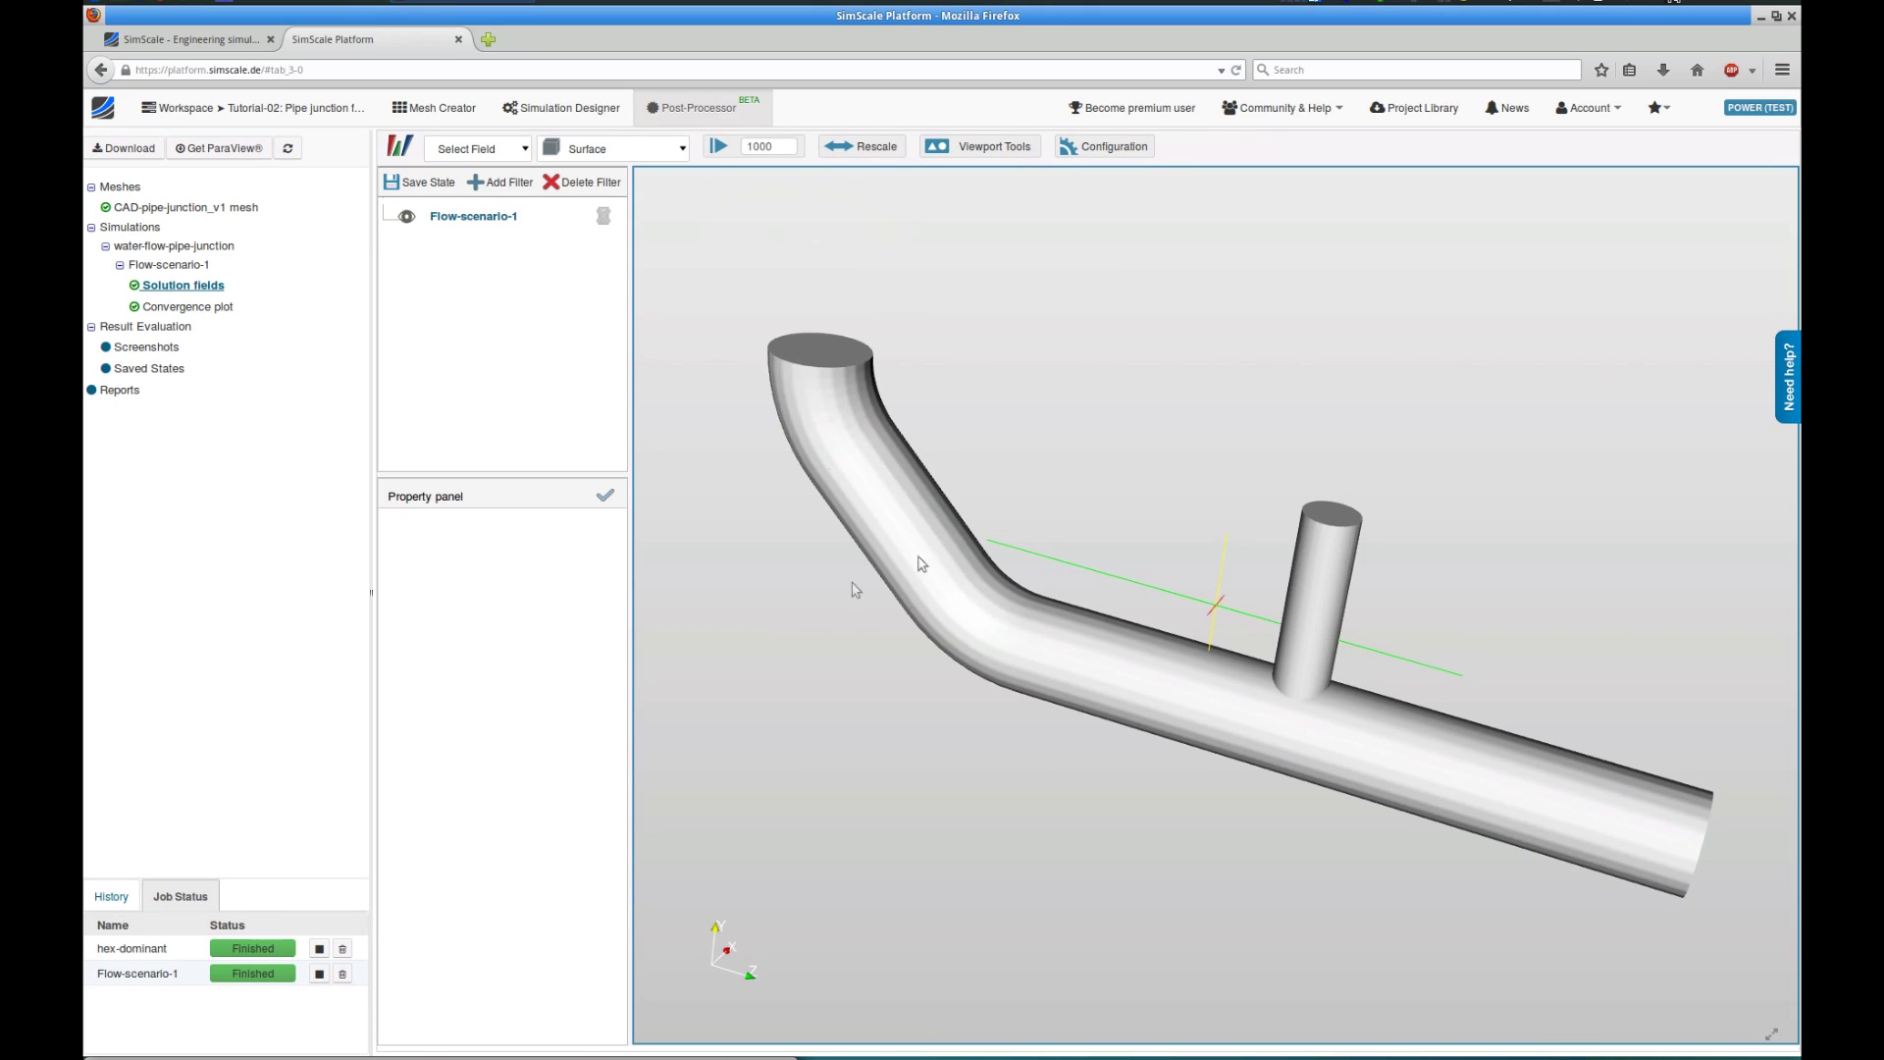
click(494, 150)
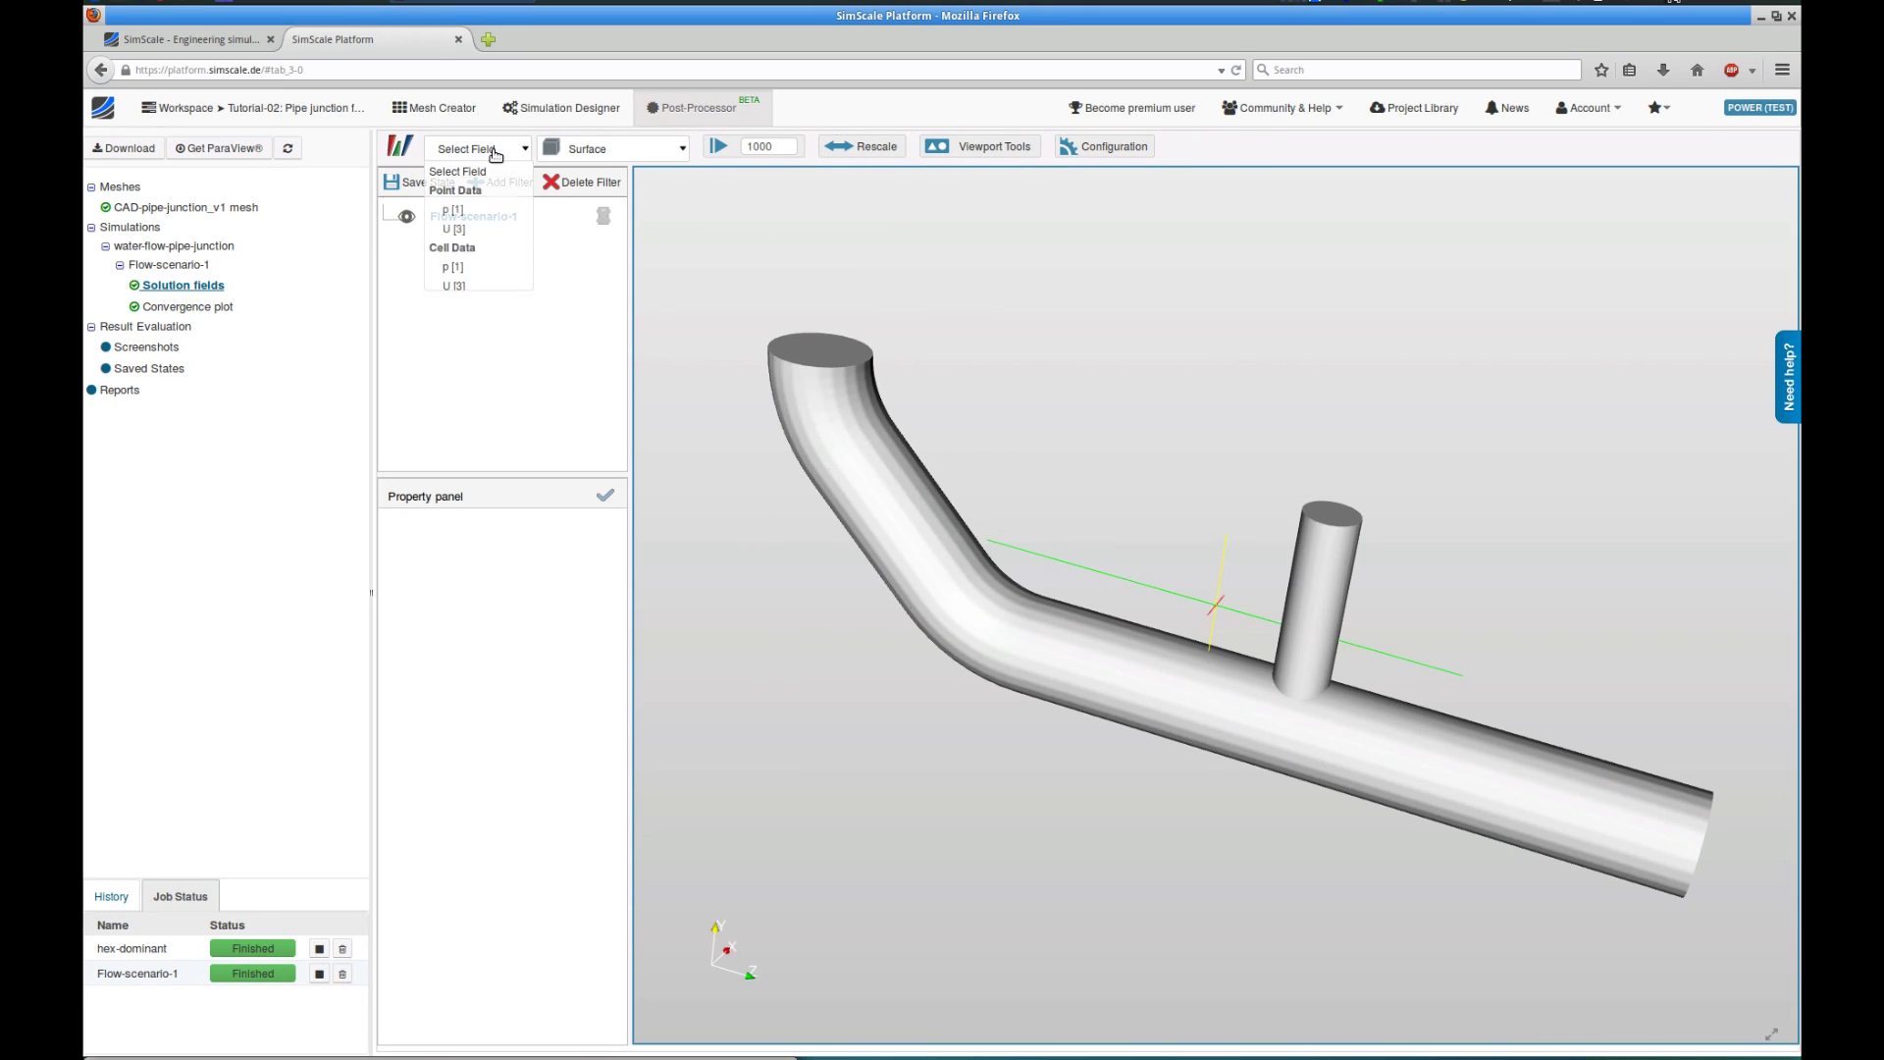
Recolour the pipe junction from pressure p to velocity U magnitude and orbit to view the inlets from above.
click(481, 210)
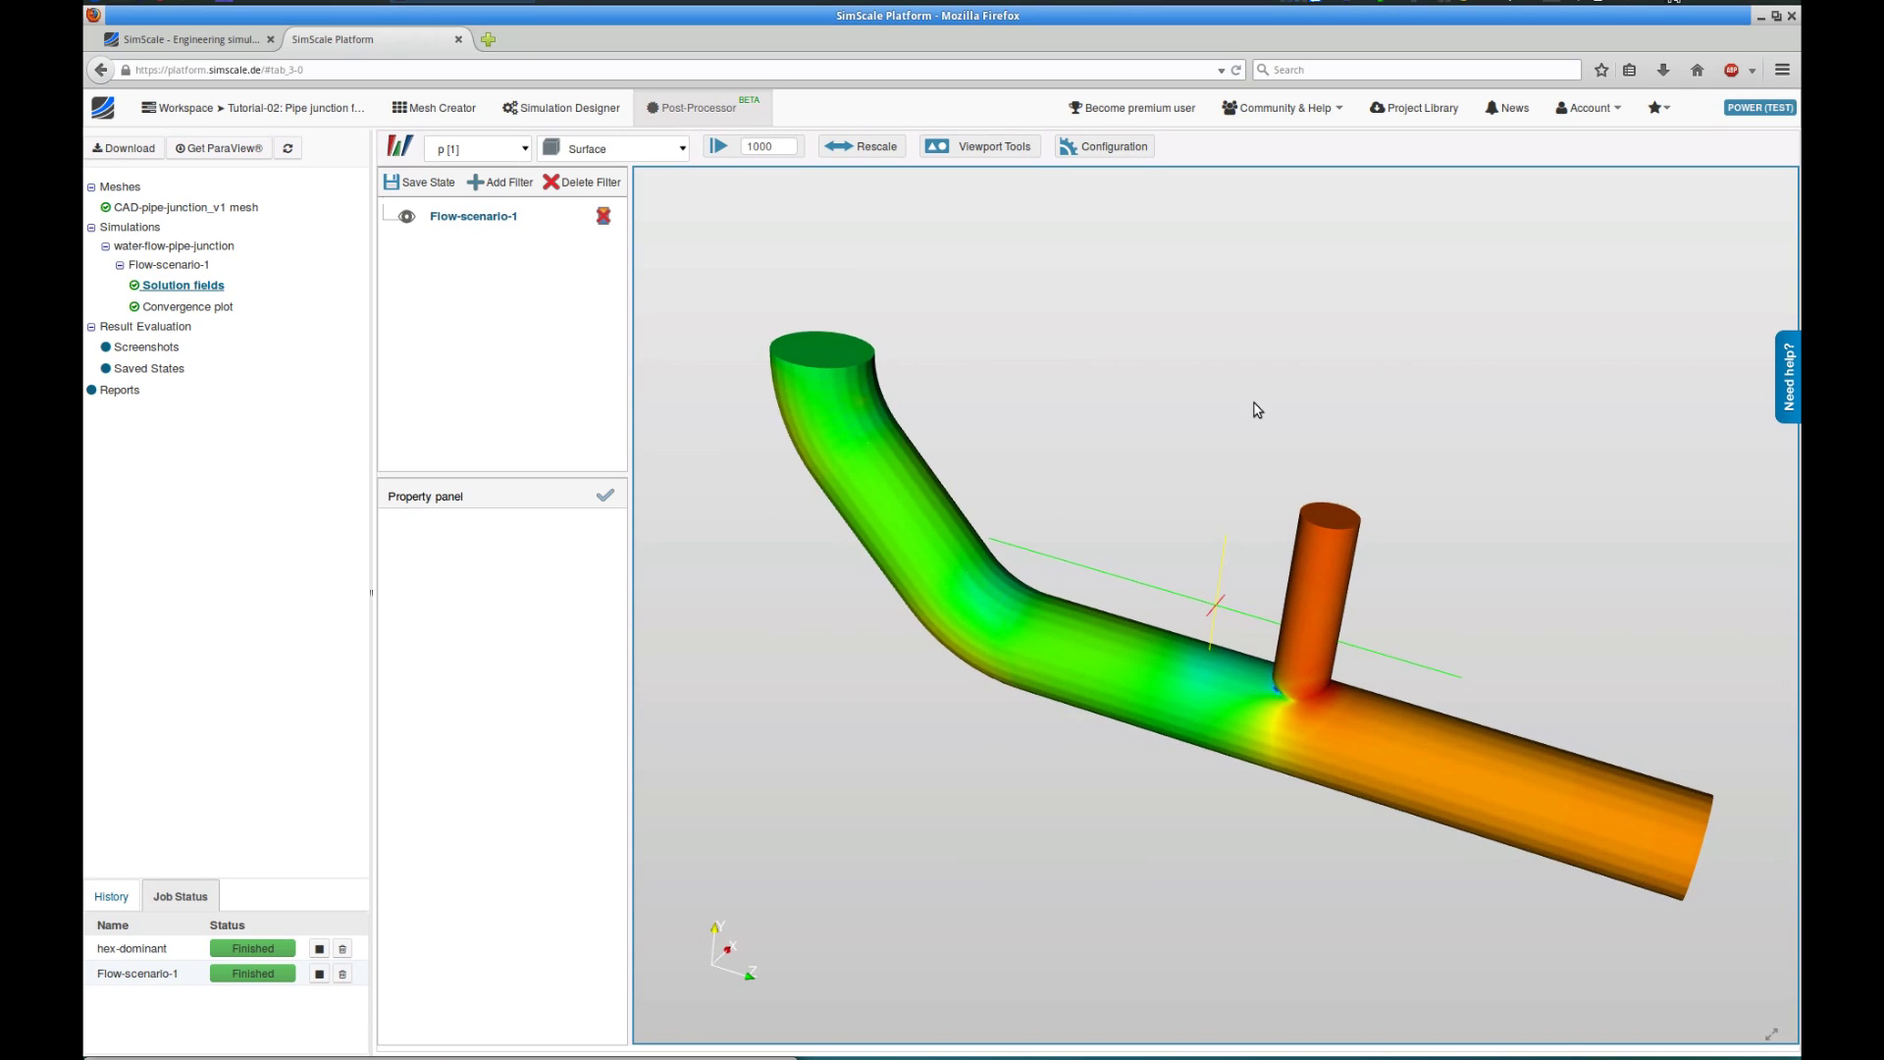
mouse_move(1257, 409)
mouse_down()
mouse_move(1240, 454)
mouse_move(1249, 414)
mouse_up()
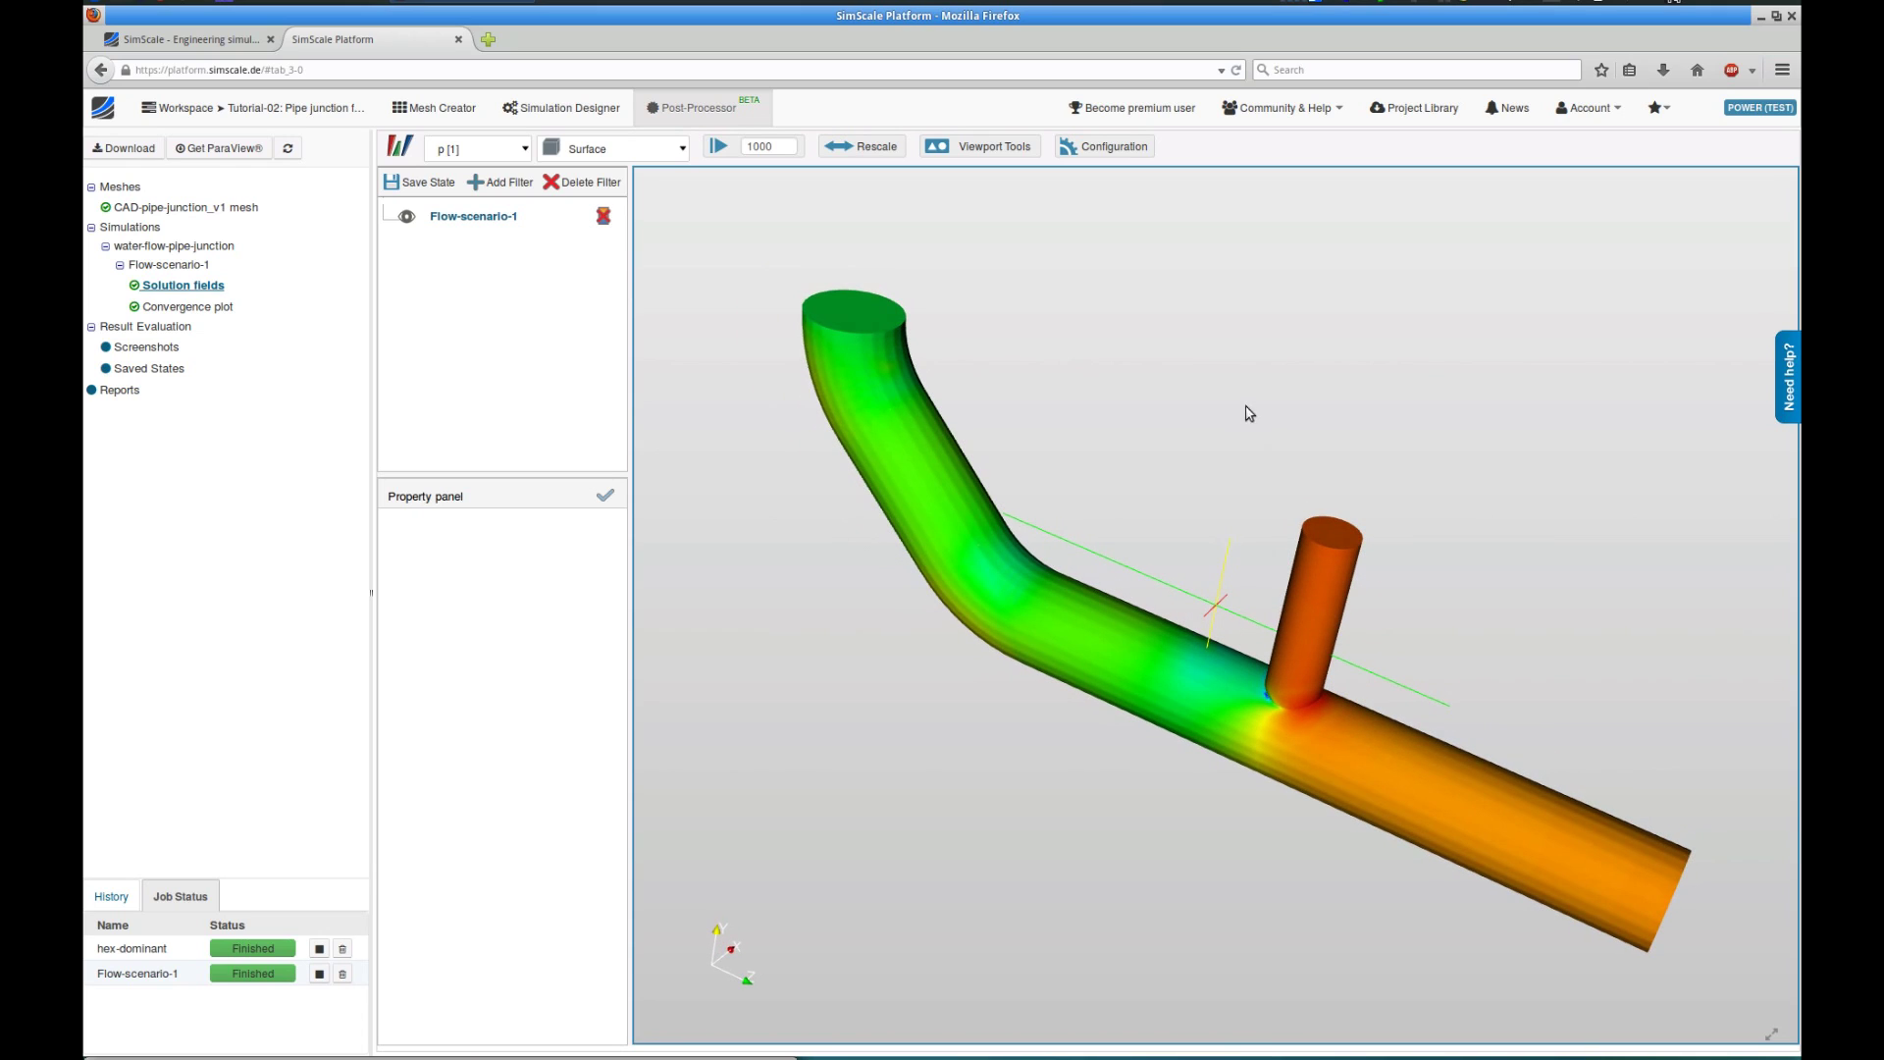
click(495, 149)
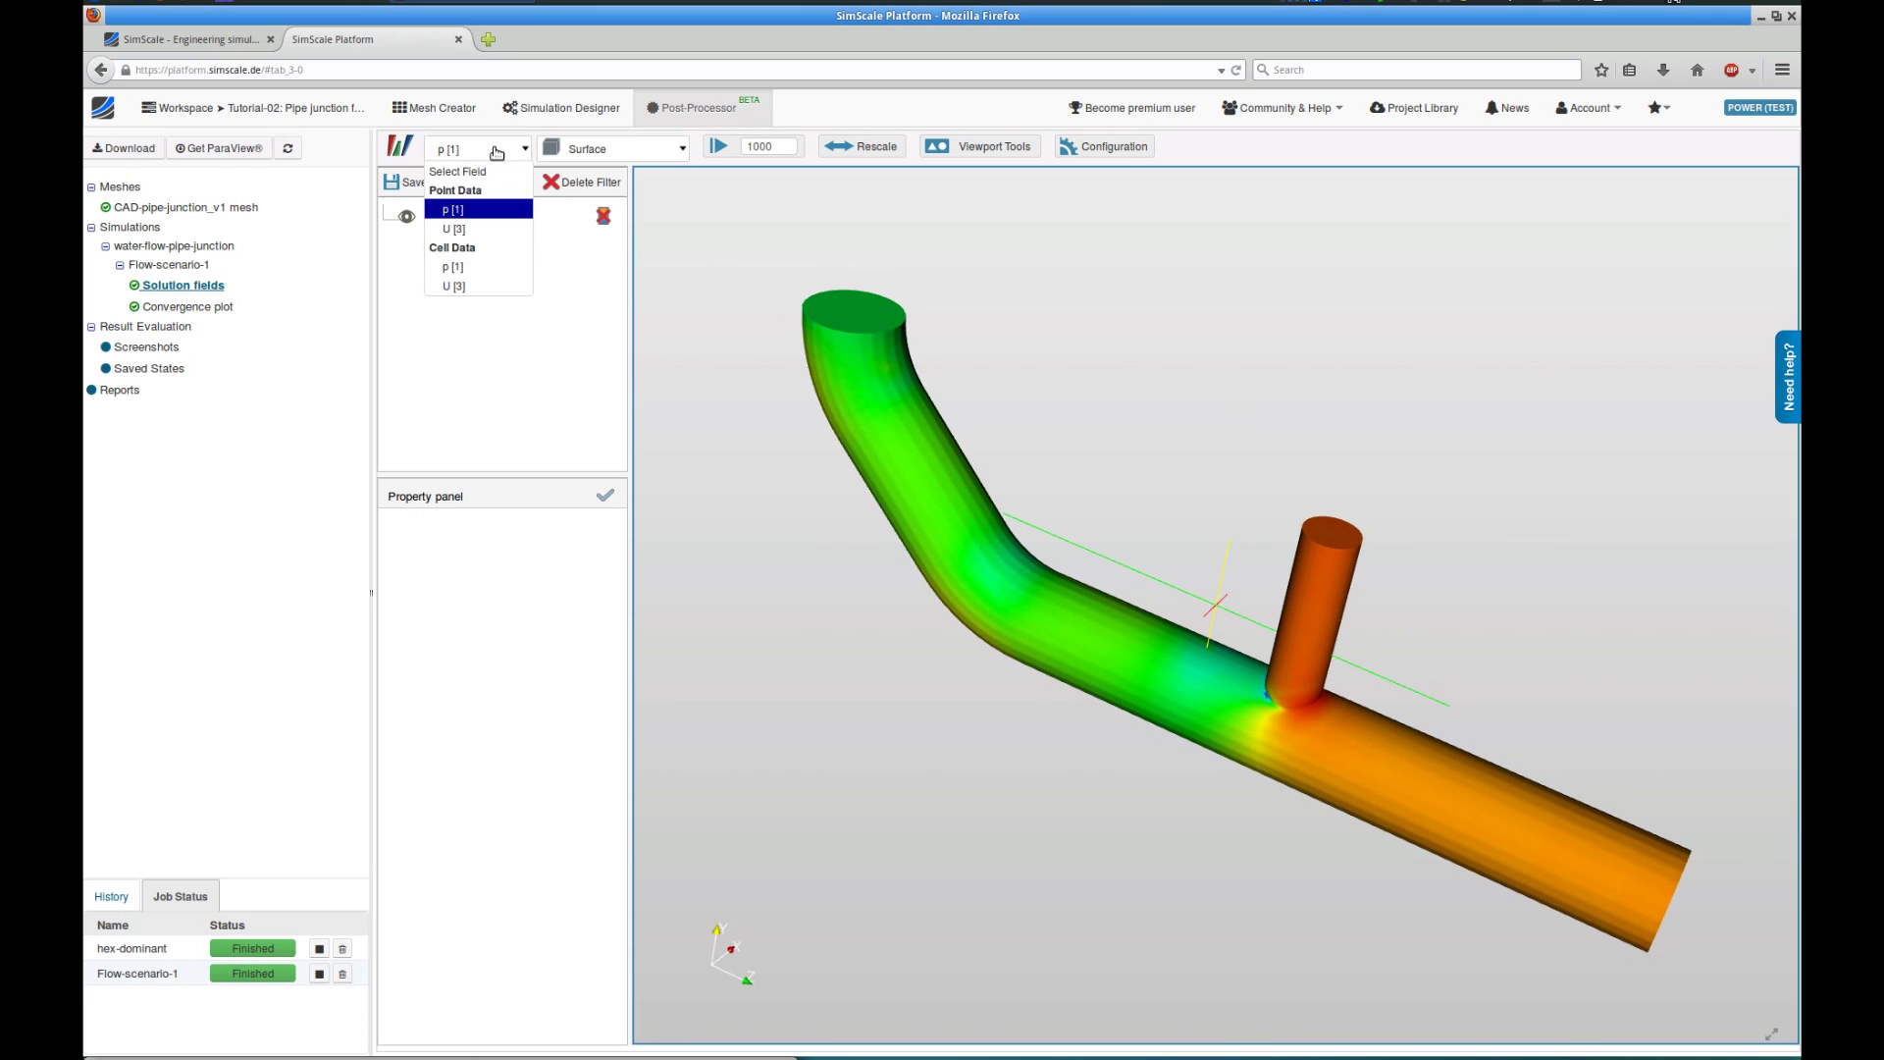
click(461, 232)
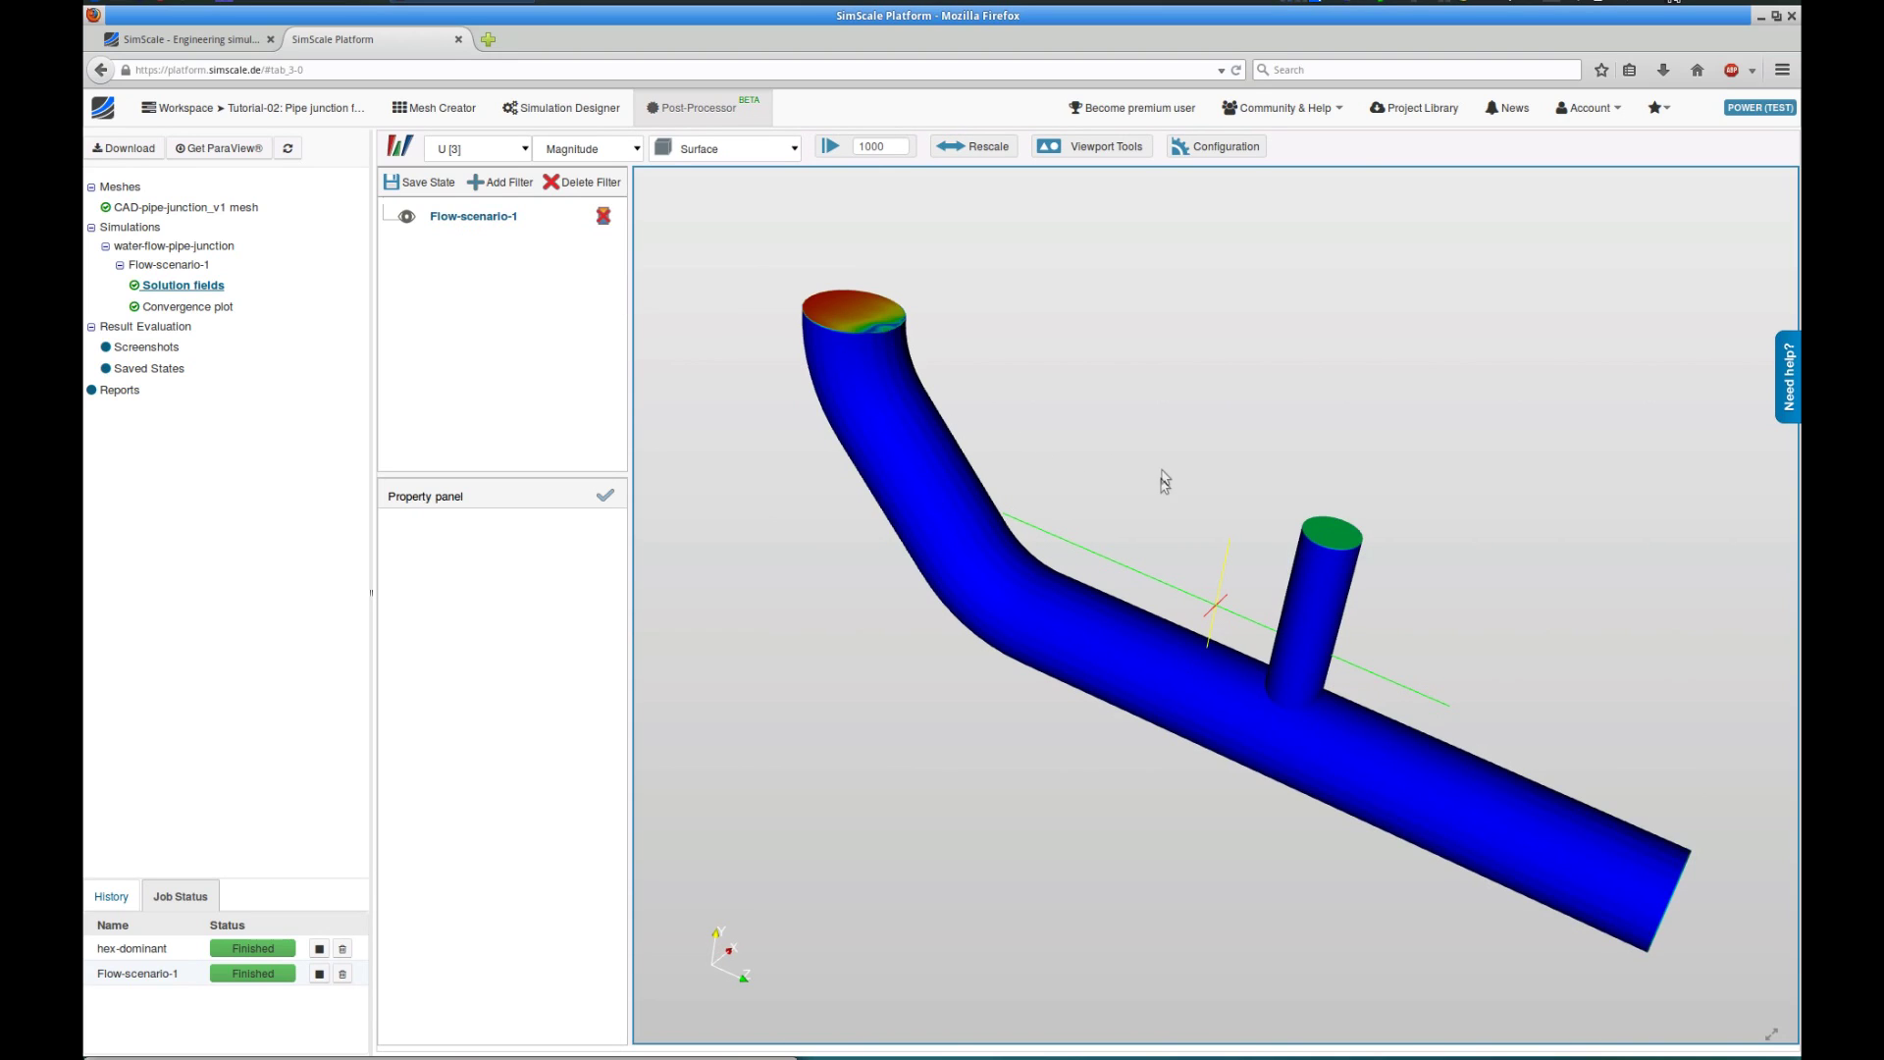
drag(1165, 481, 1155, 429)
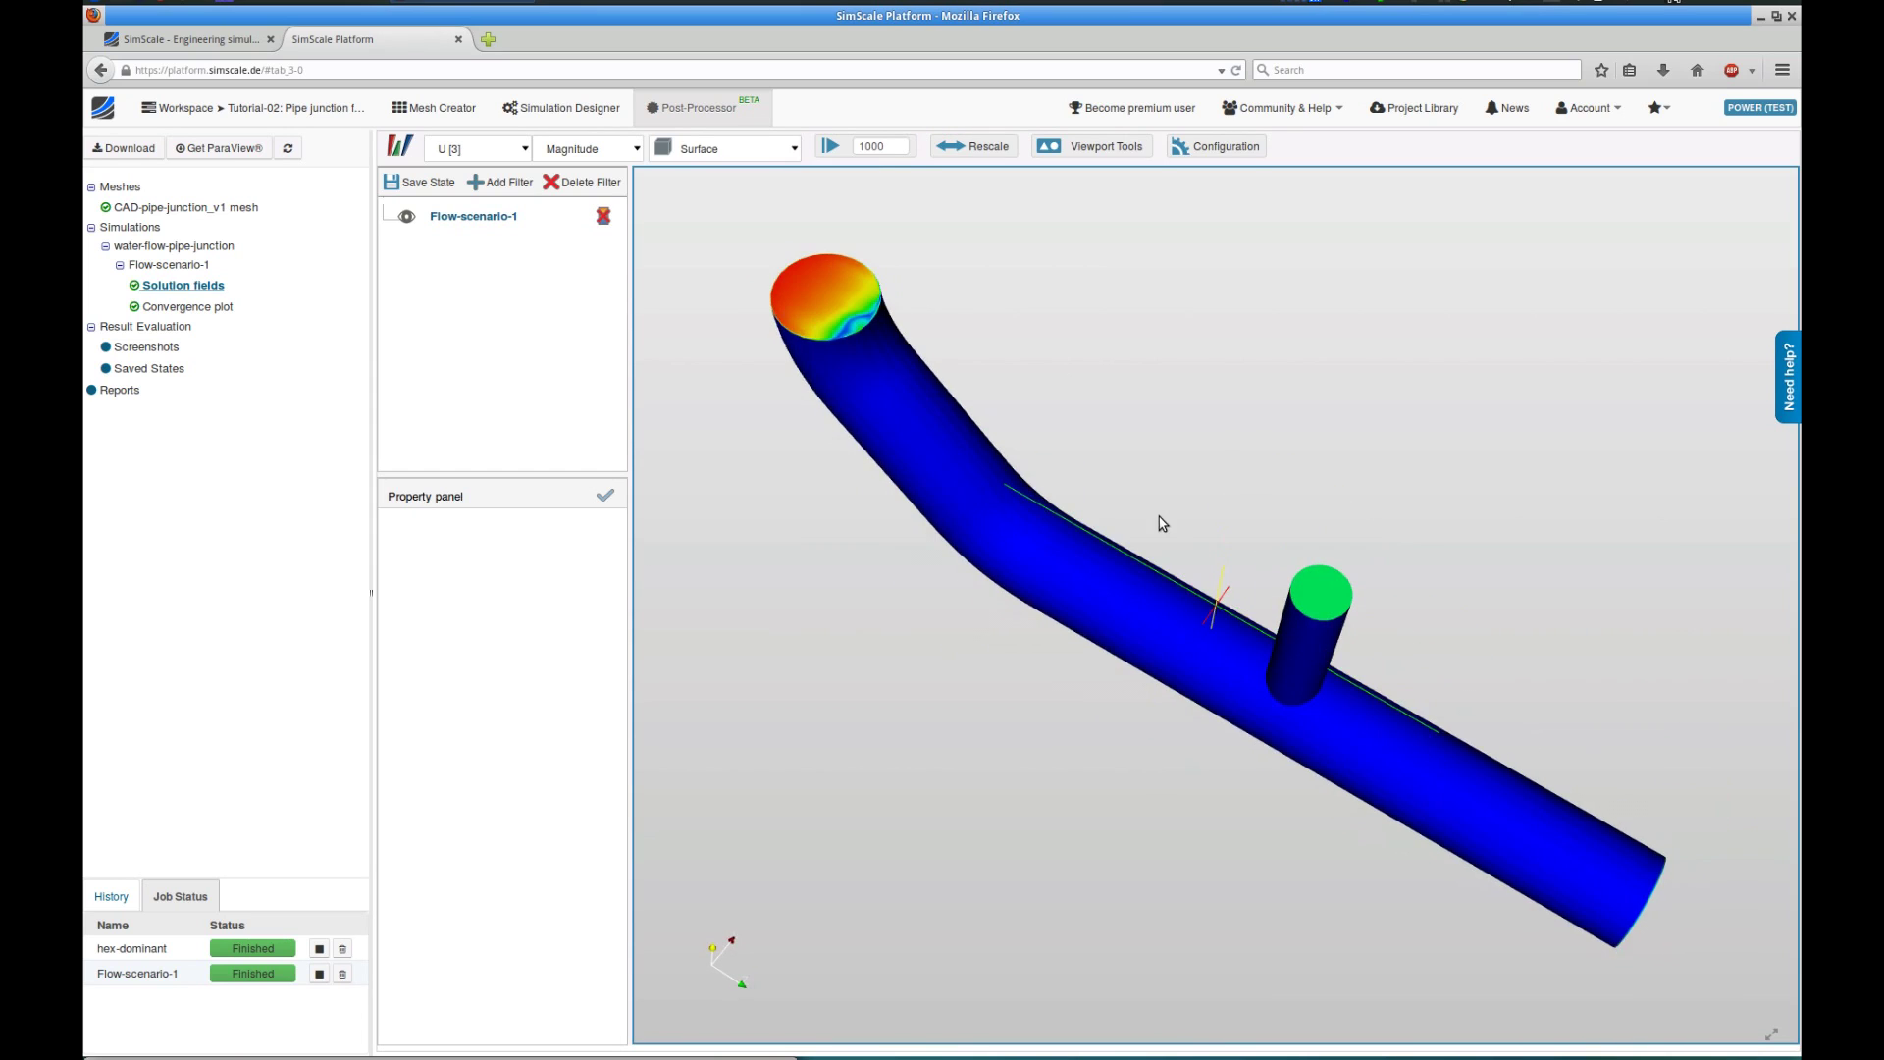
drag(1162, 523, 1182, 475)
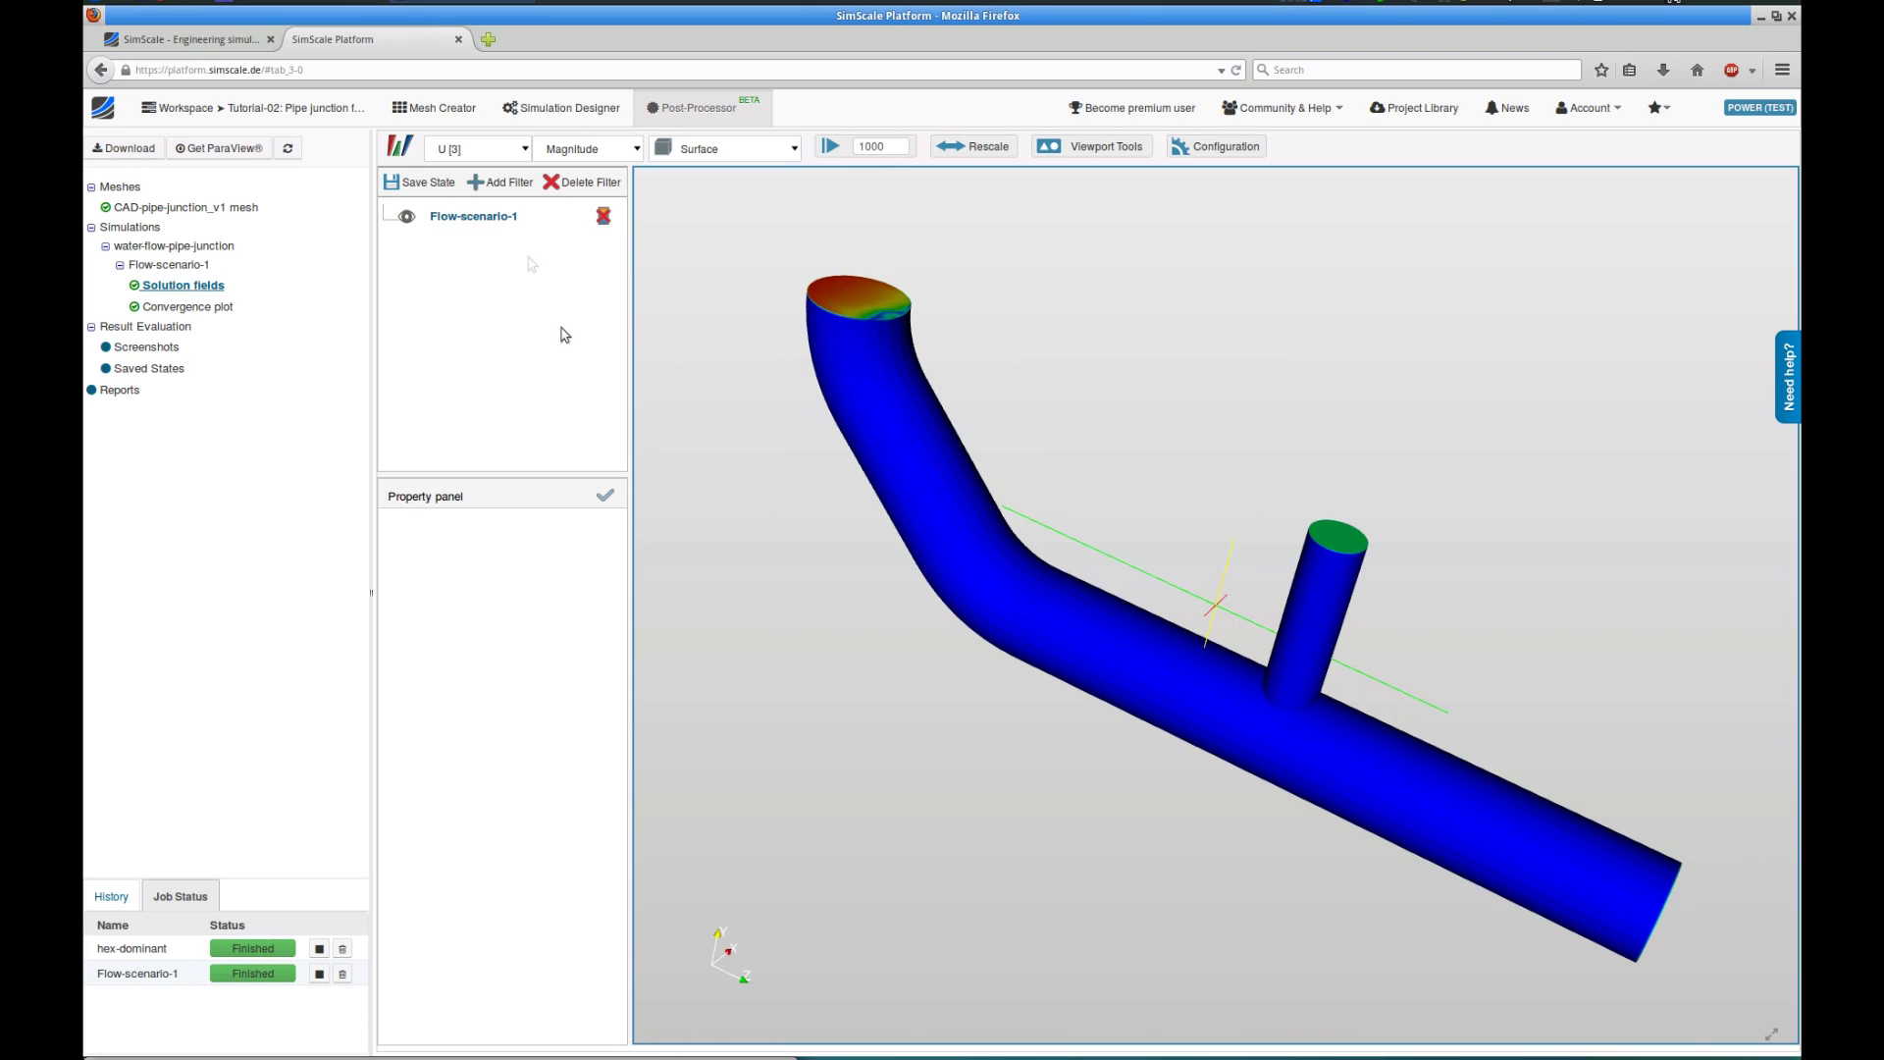
click(501, 182)
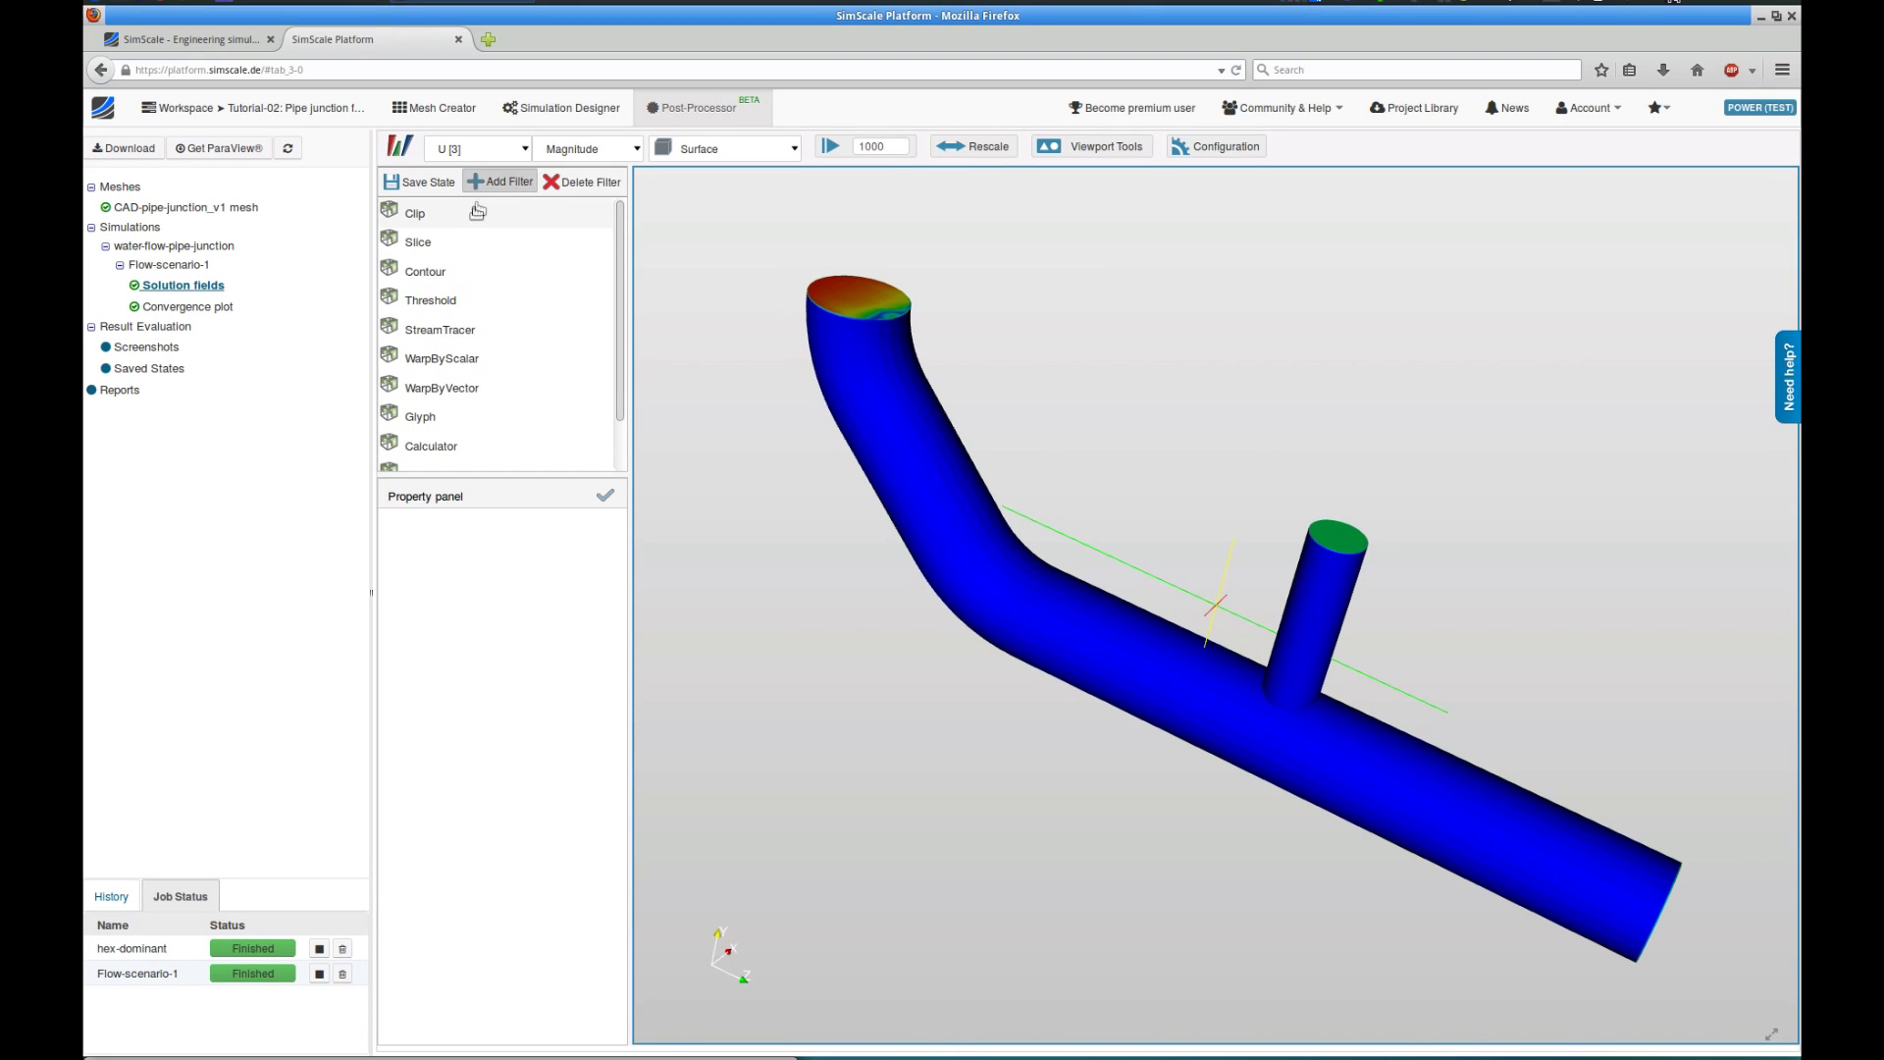
Add a Clip filter to the flow results and hide its plane preview.
click(476, 213)
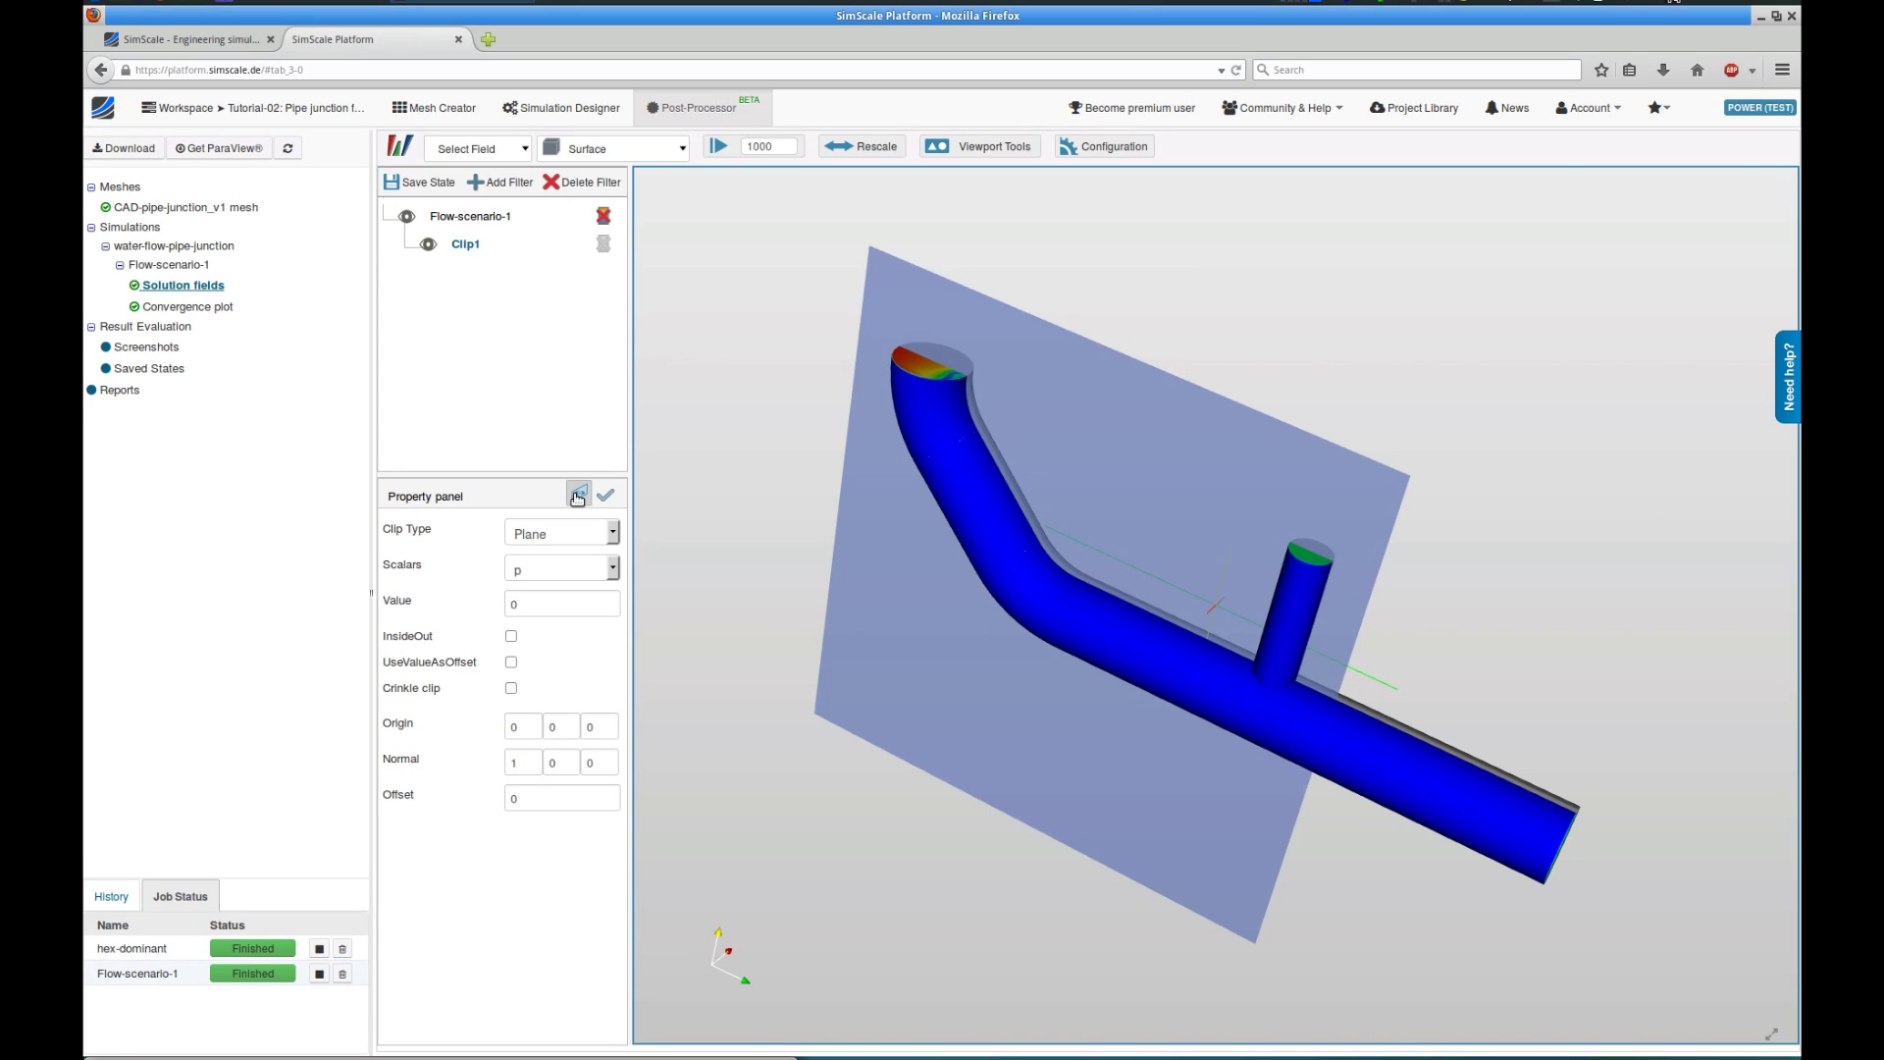
click(577, 498)
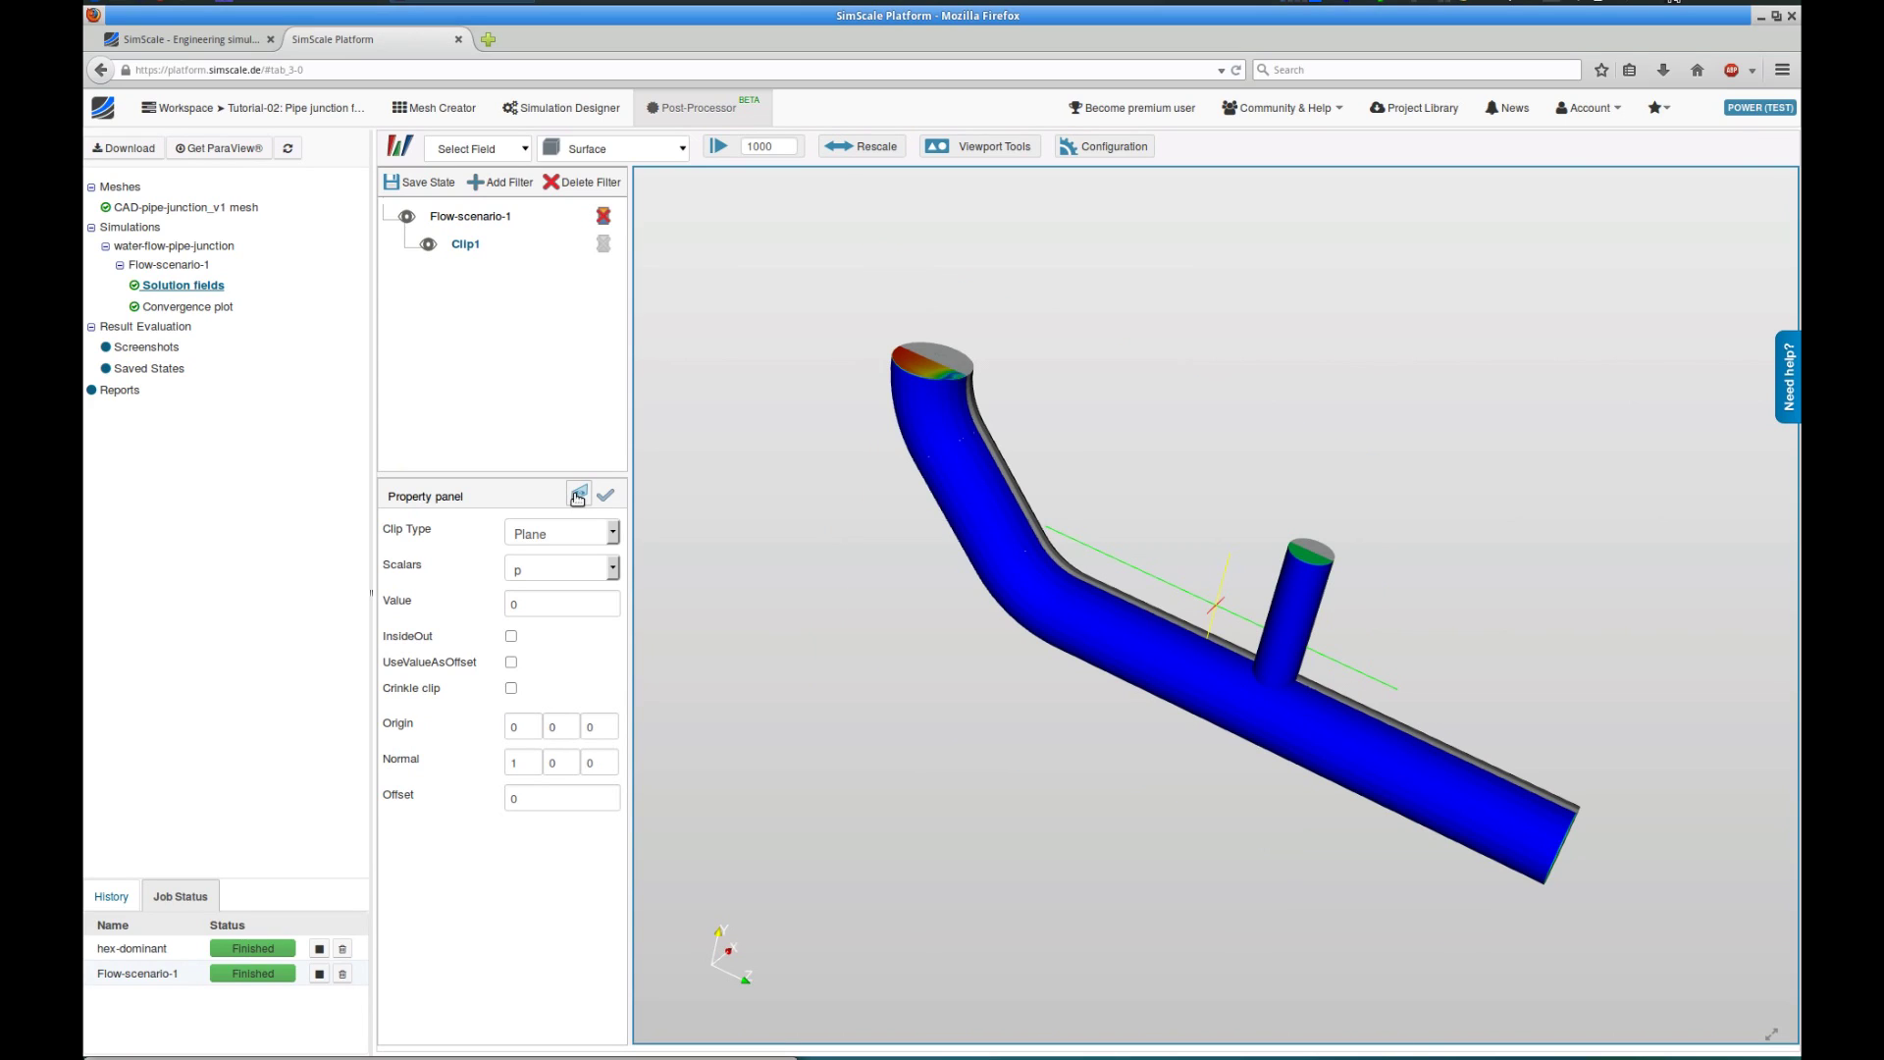
click(409, 219)
Colour Clip1 by velocity U and turn on its velocity colour legend.
click(467, 245)
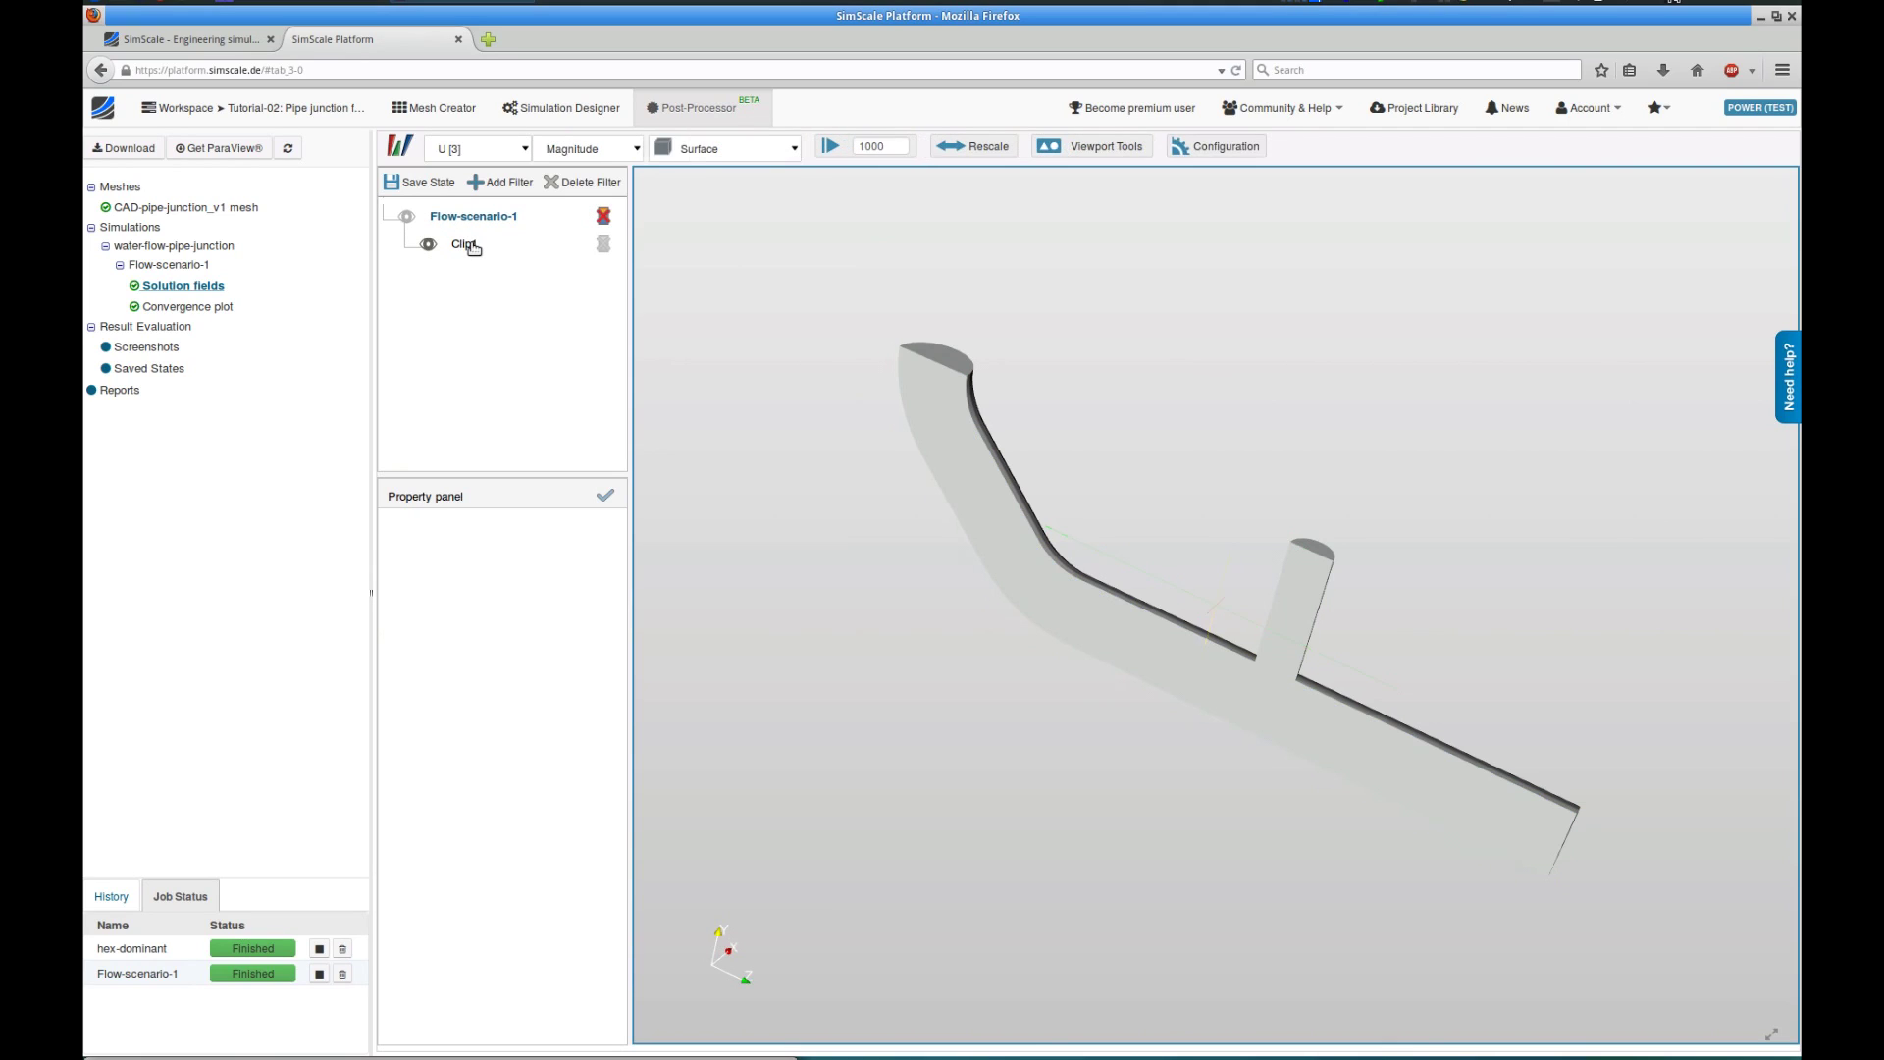
click(503, 149)
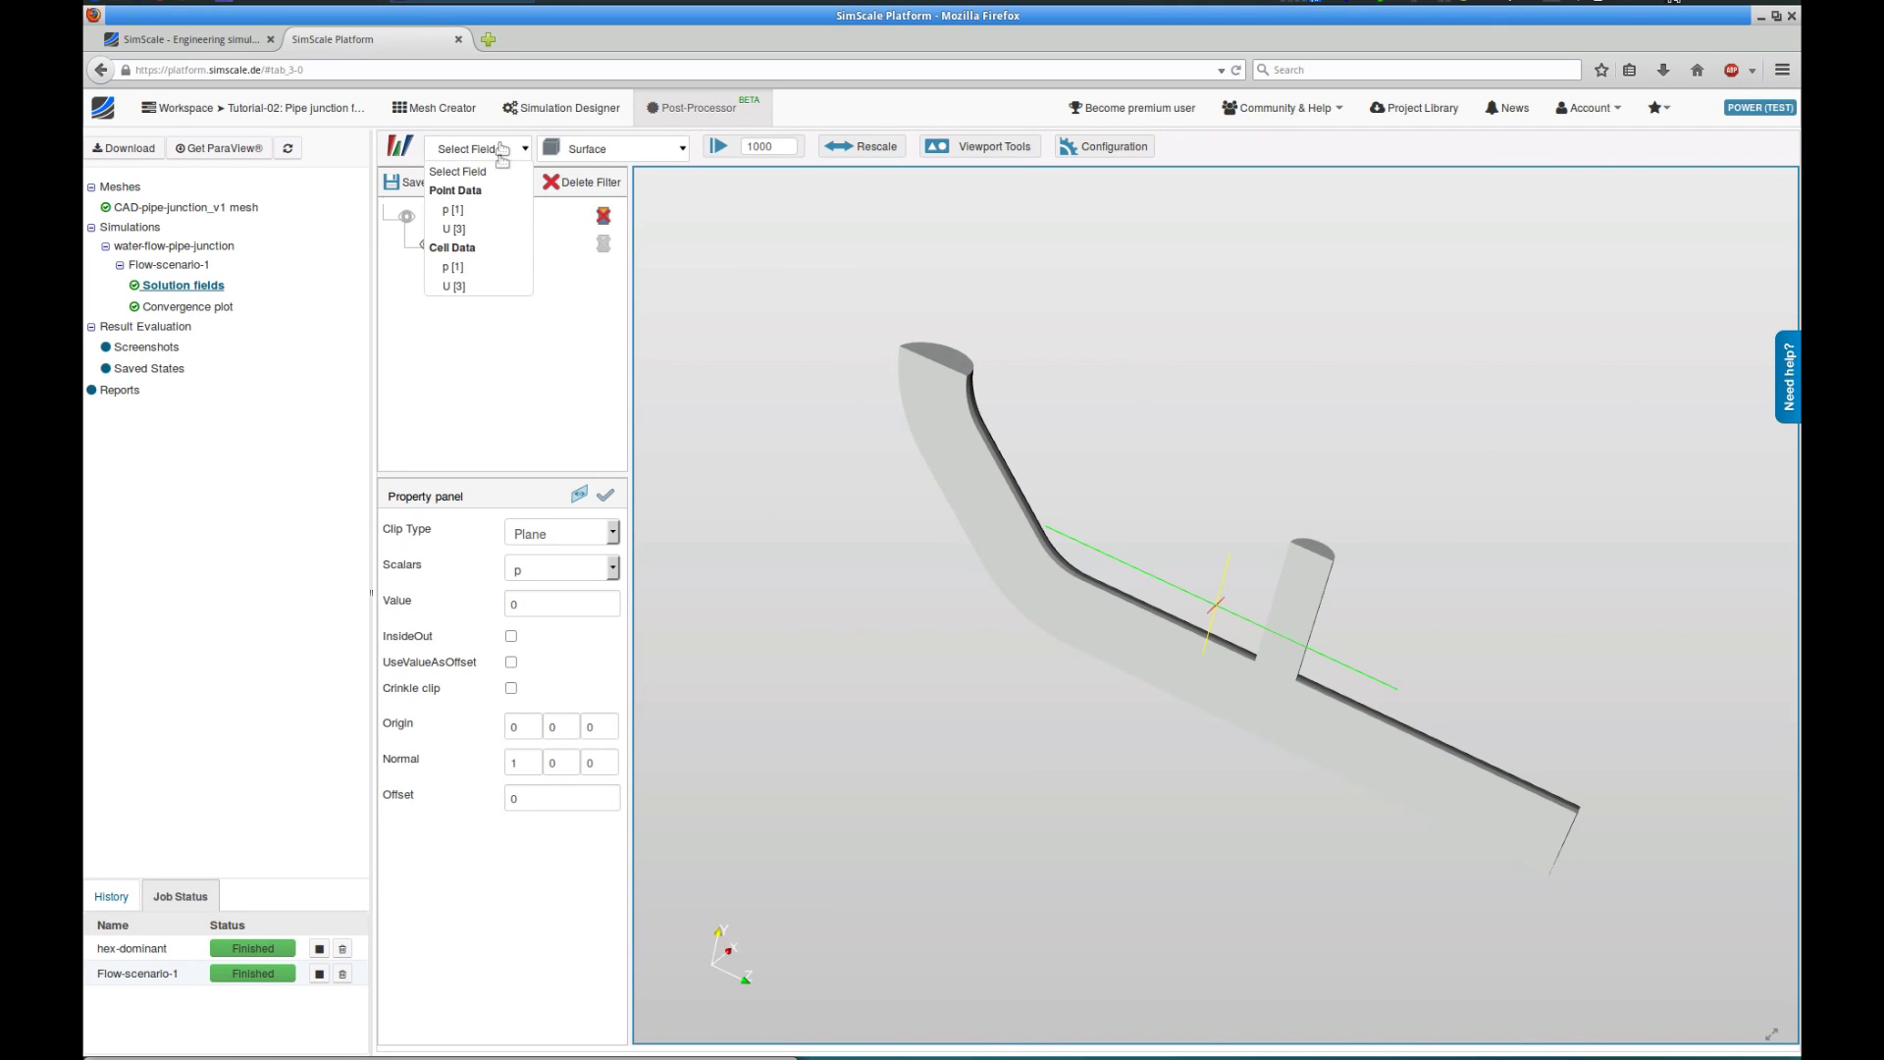
click(478, 228)
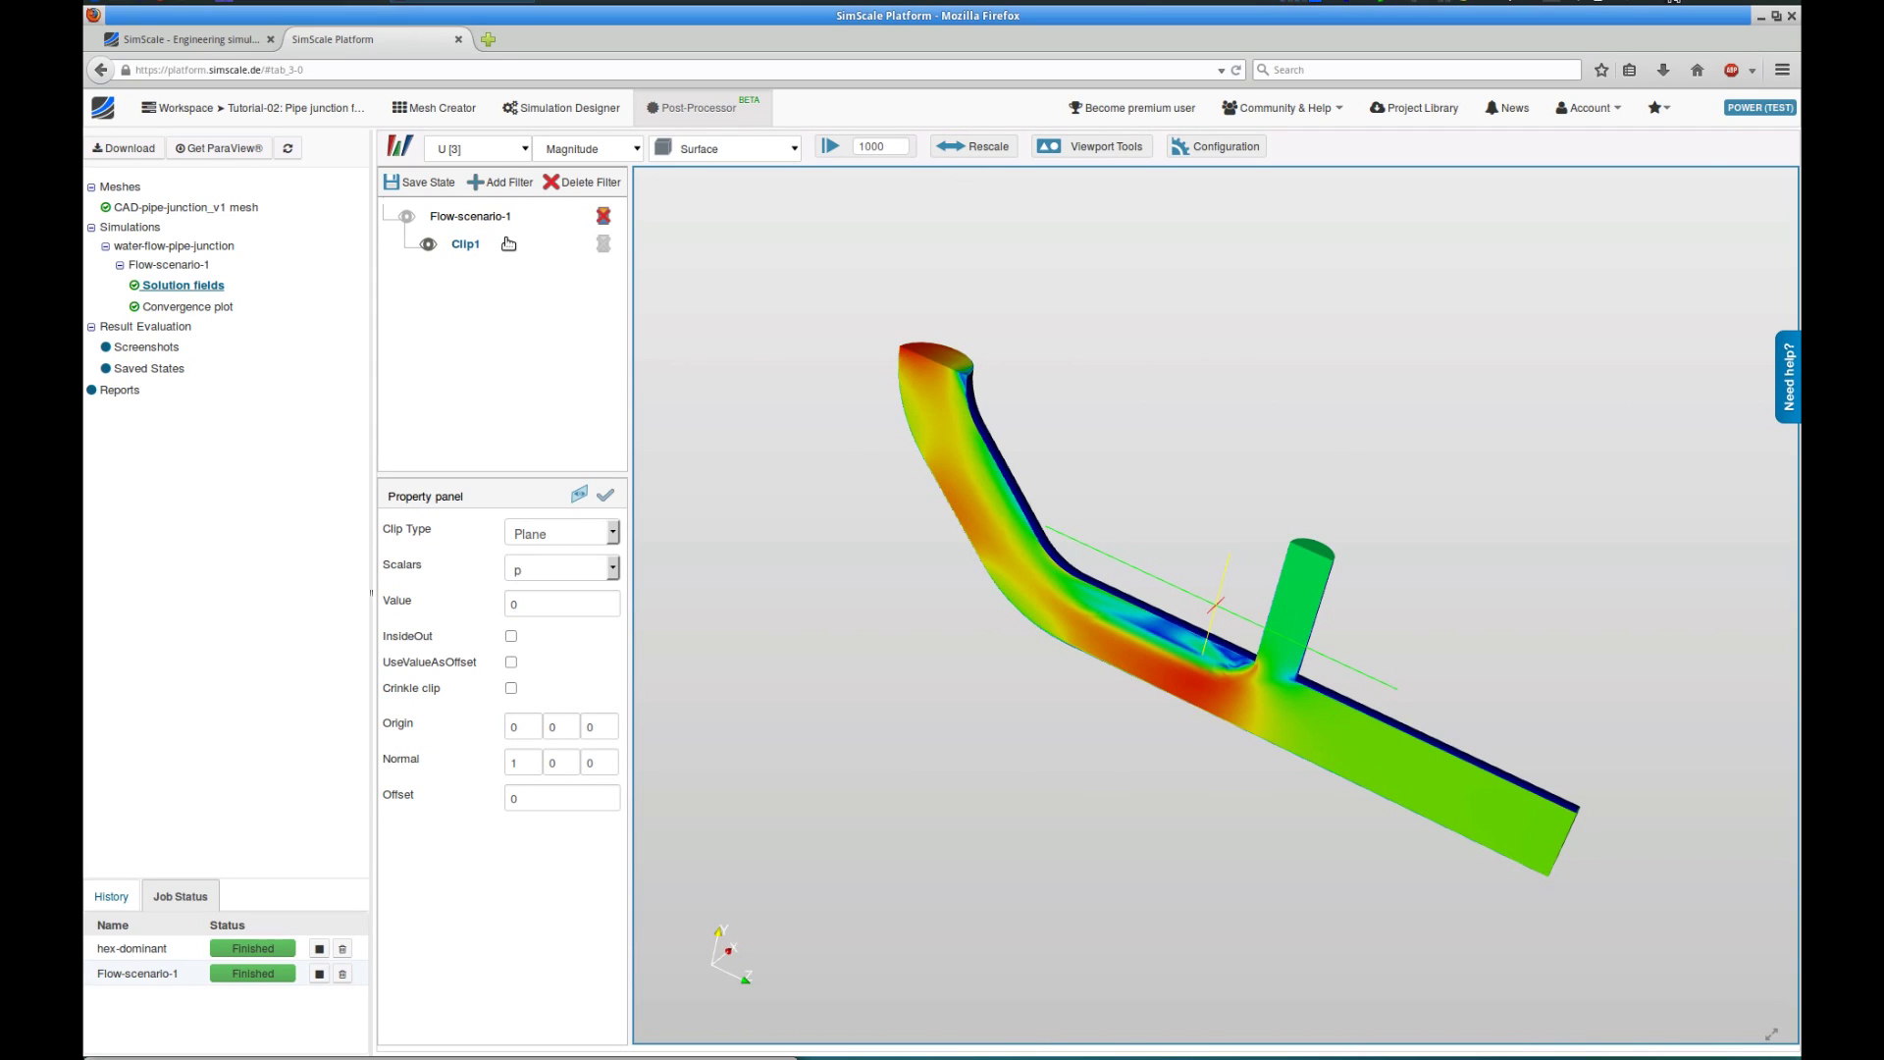
click(605, 216)
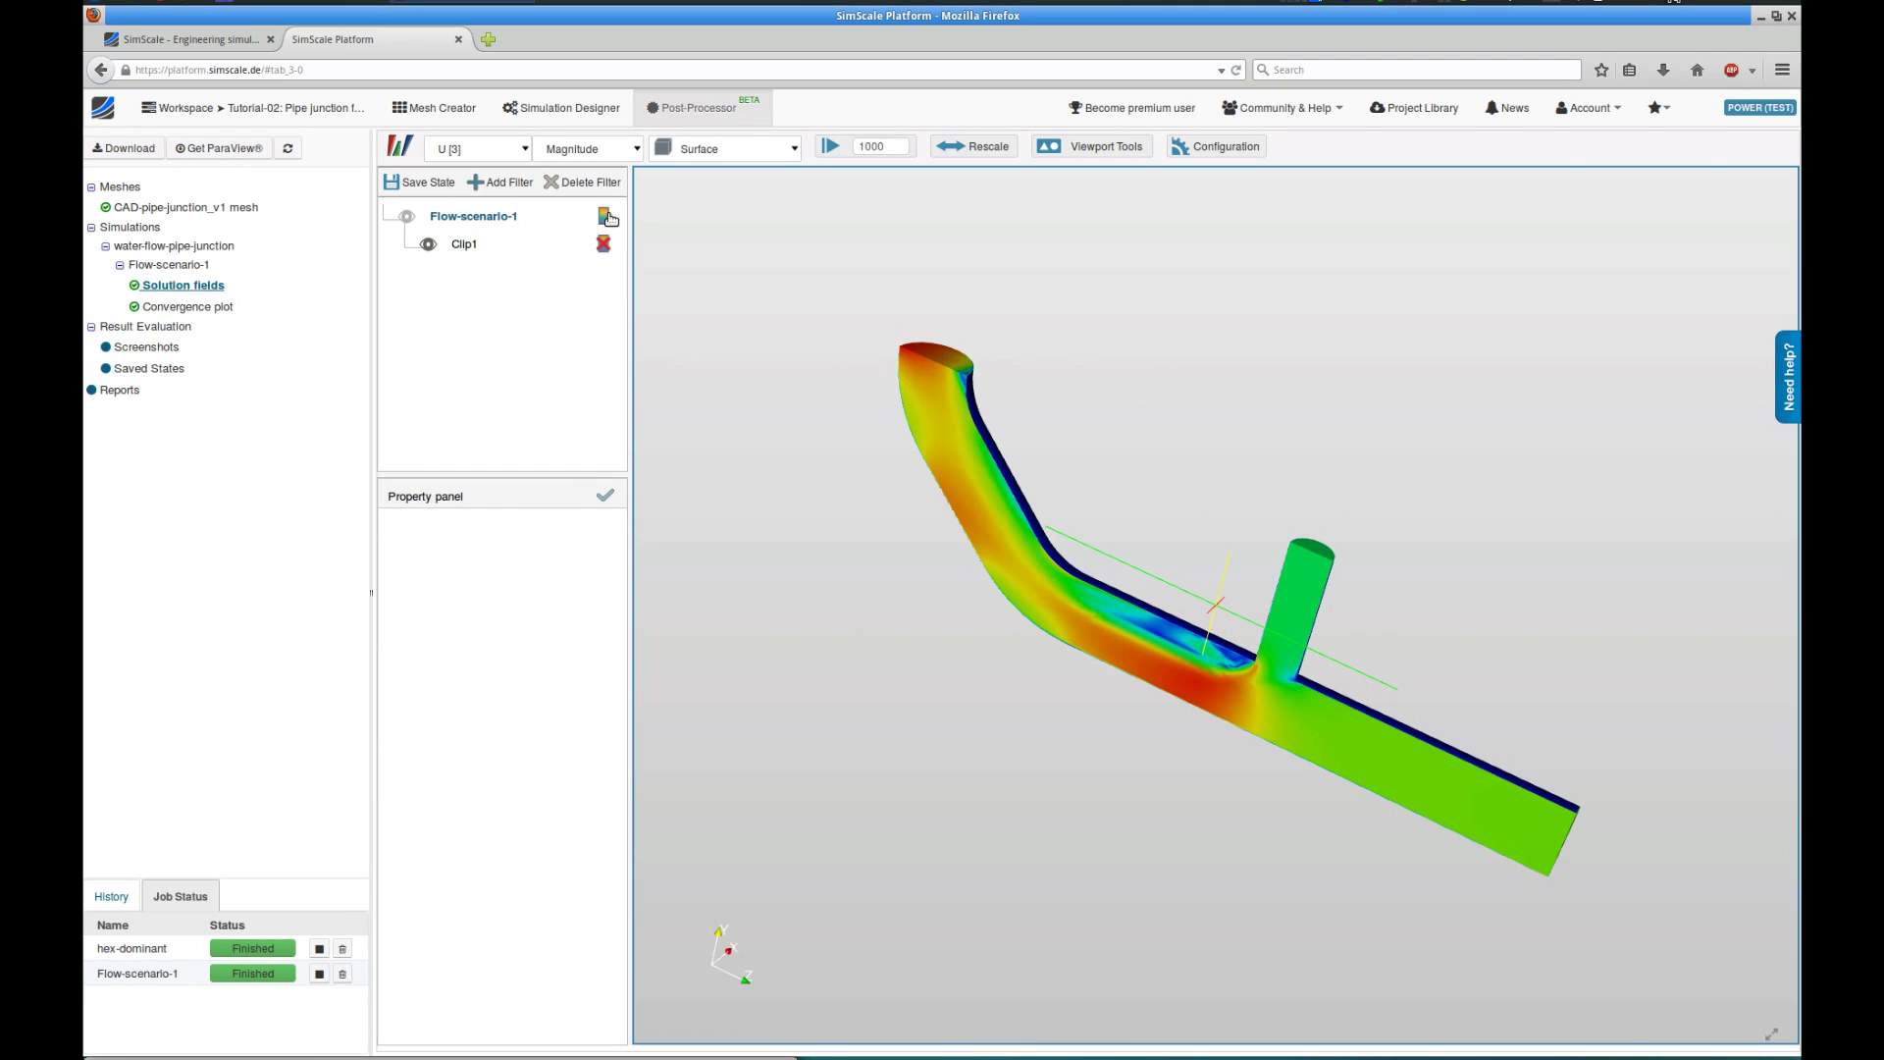
click(604, 244)
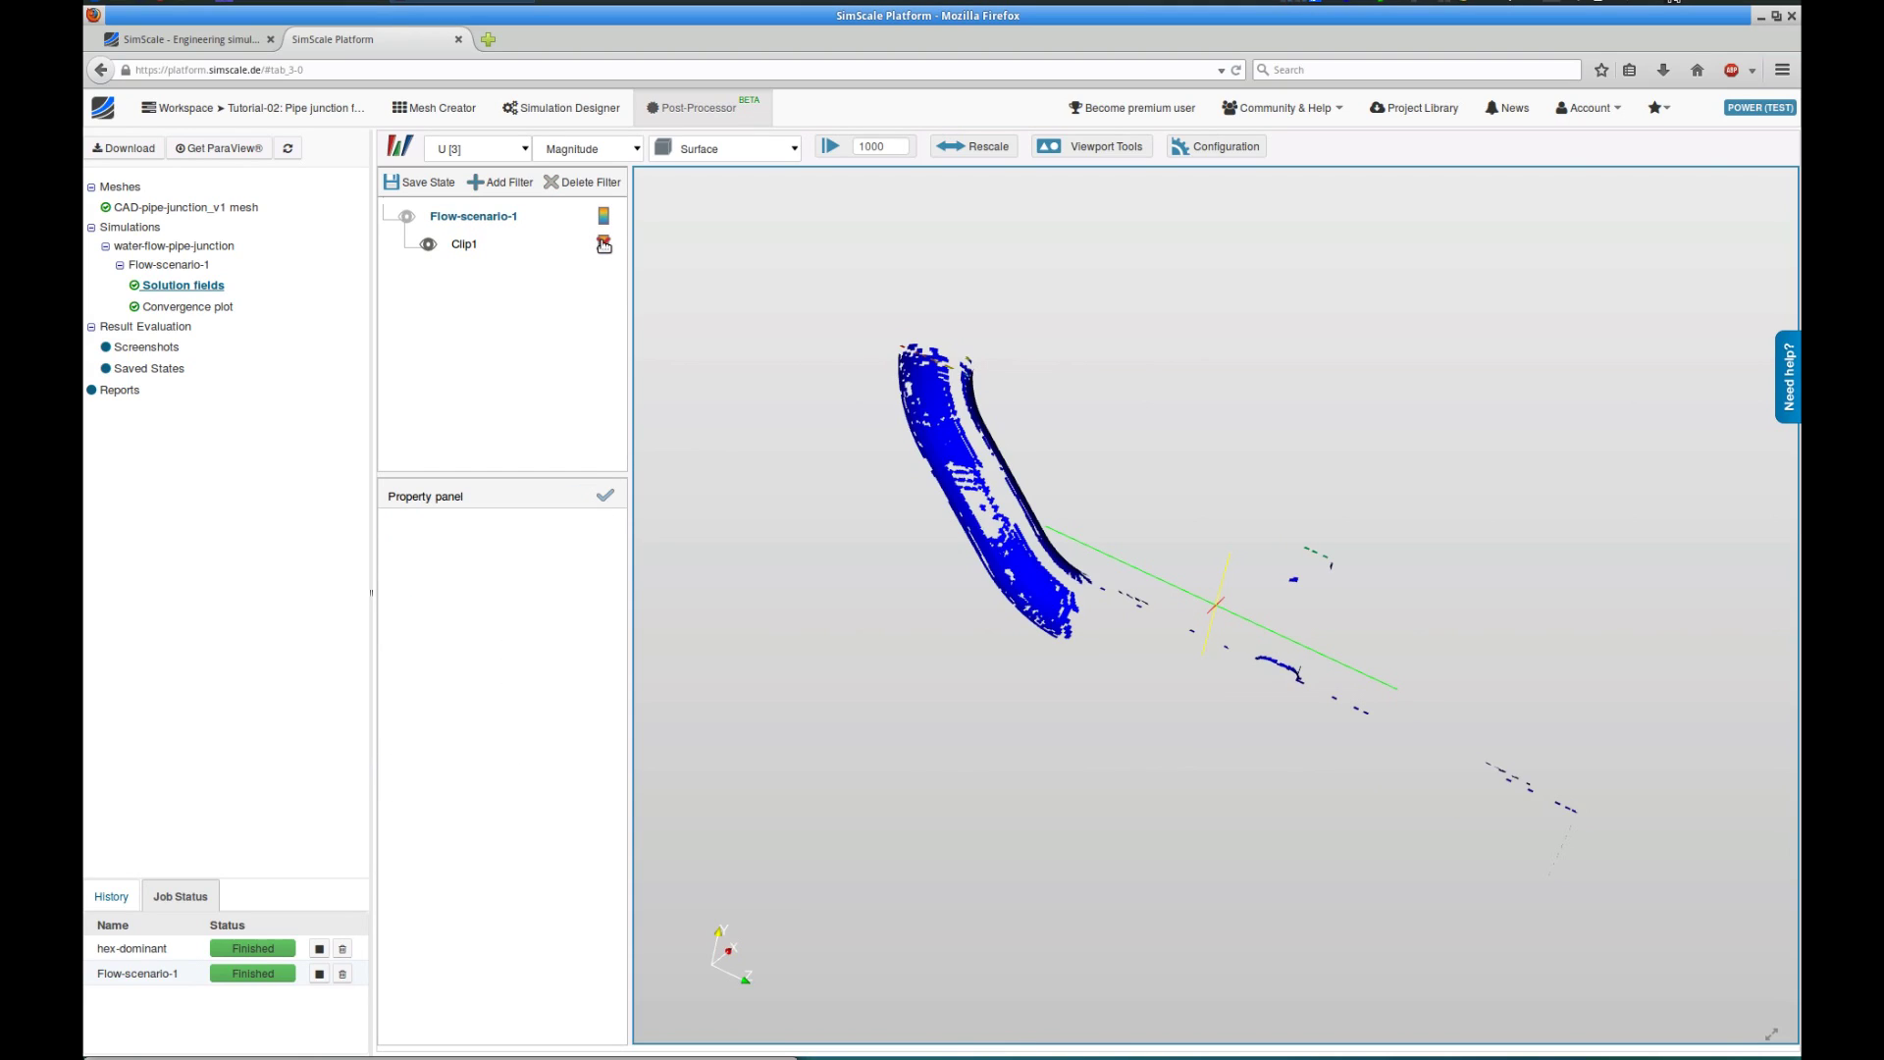
click(605, 243)
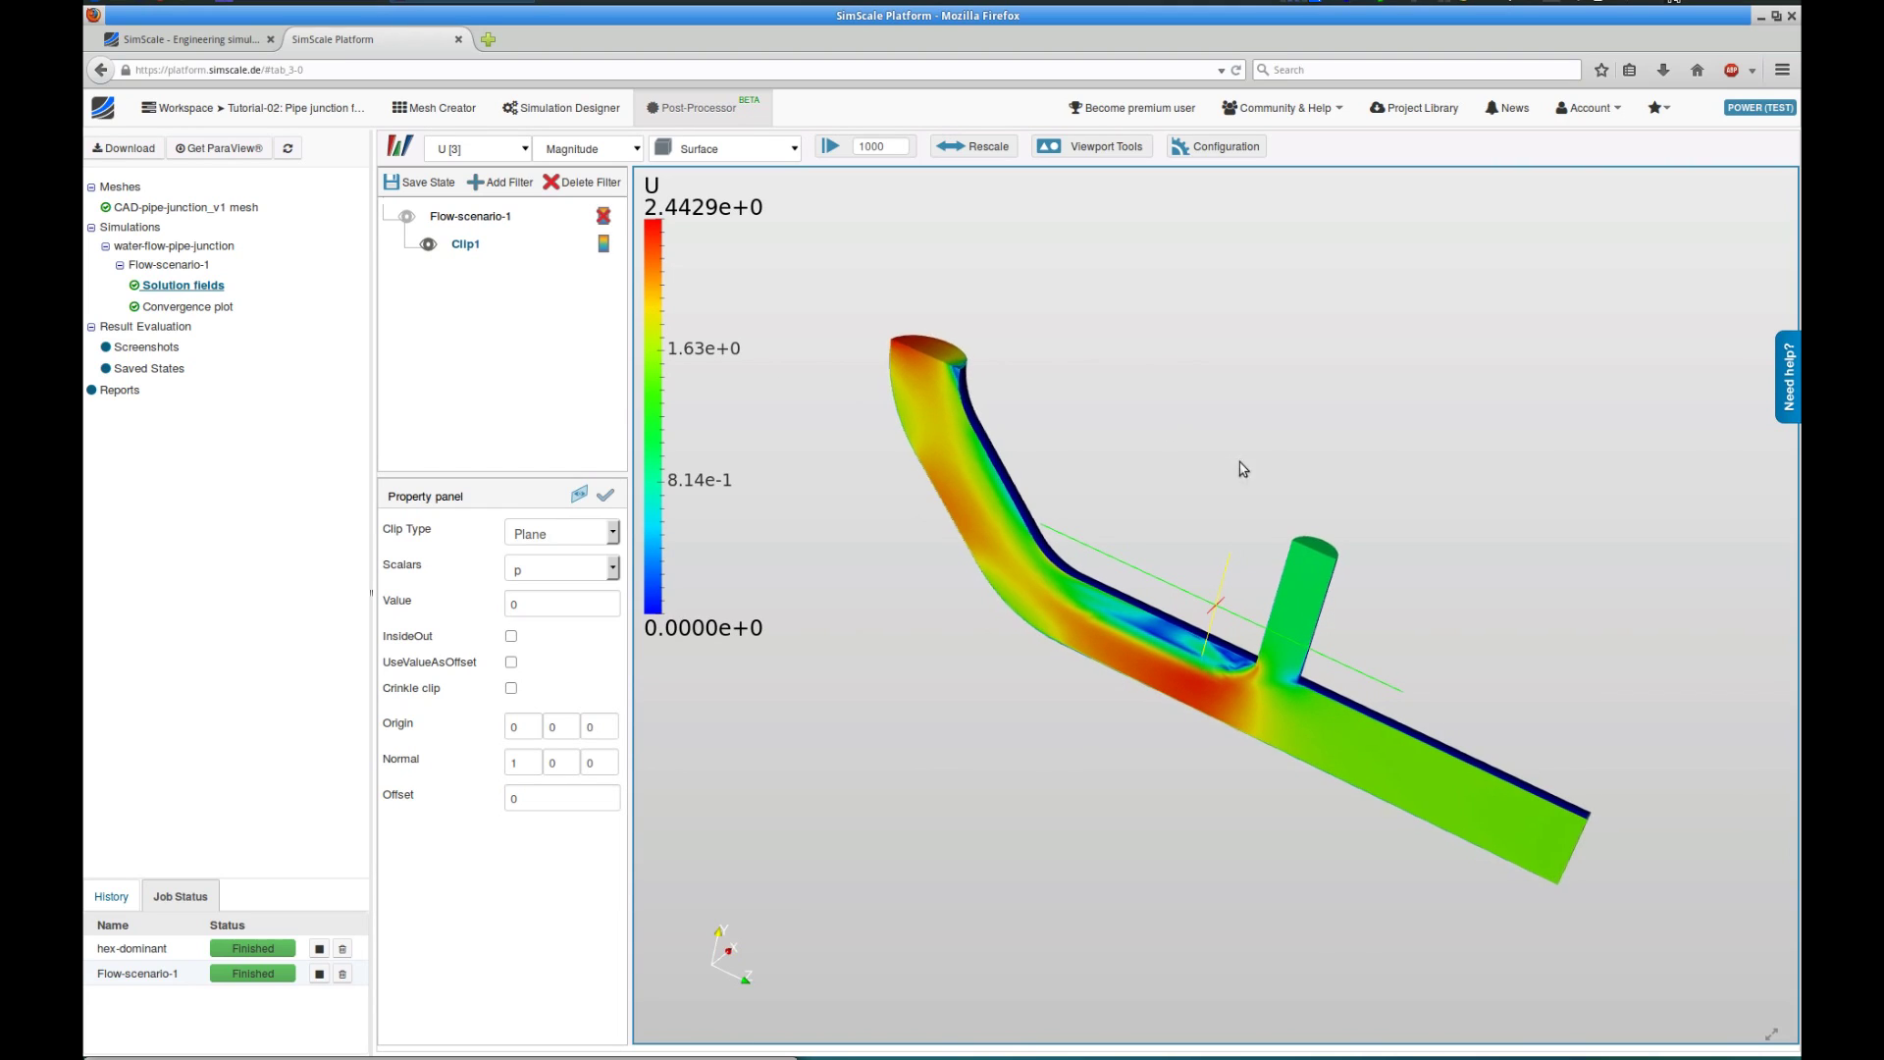
Zoom and orbit to a better angle on the clipped pipe, then save a post-processor screenshot.
scroll(1279, 692, up, 1)
scroll(1286, 707, up, 2)
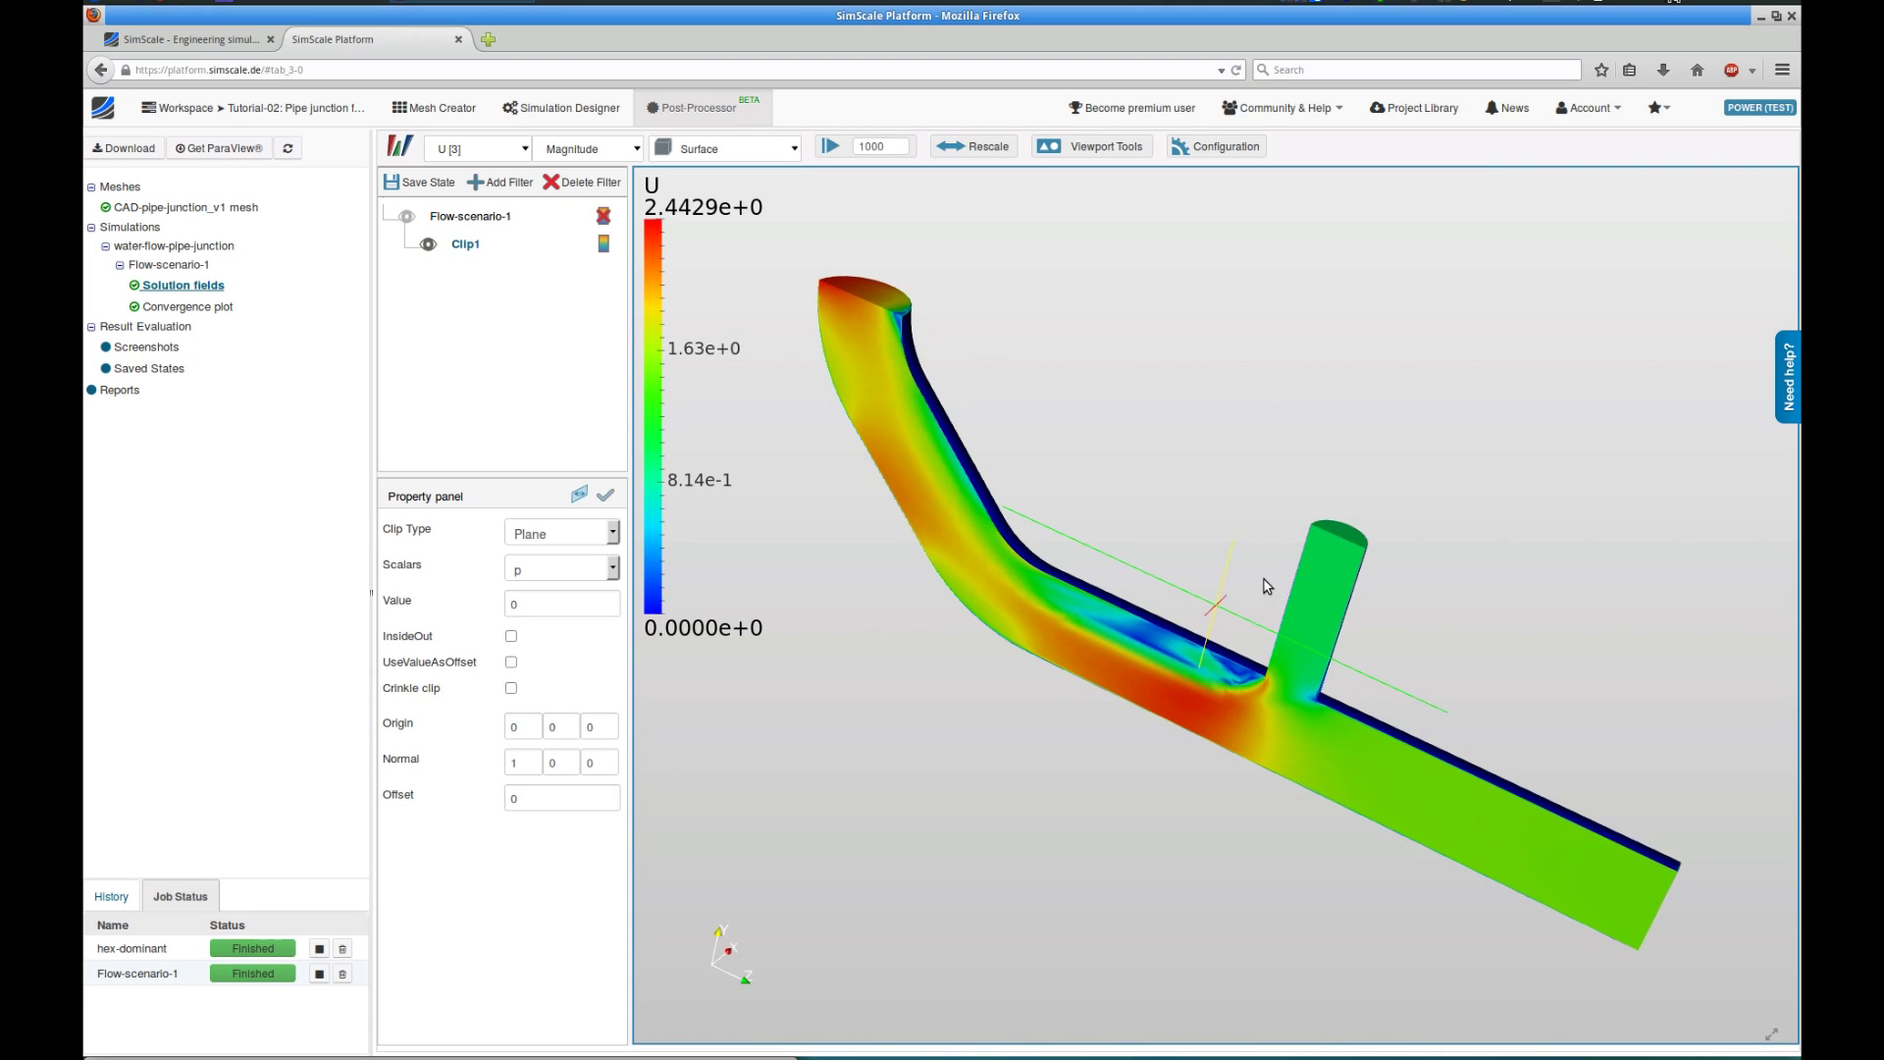
mouse_move(1266, 586)
mouse_down()
mouse_move(1270, 539)
mouse_move(1309, 518)
mouse_move(1280, 574)
mouse_move(1283, 542)
mouse_move(1289, 563)
mouse_up()
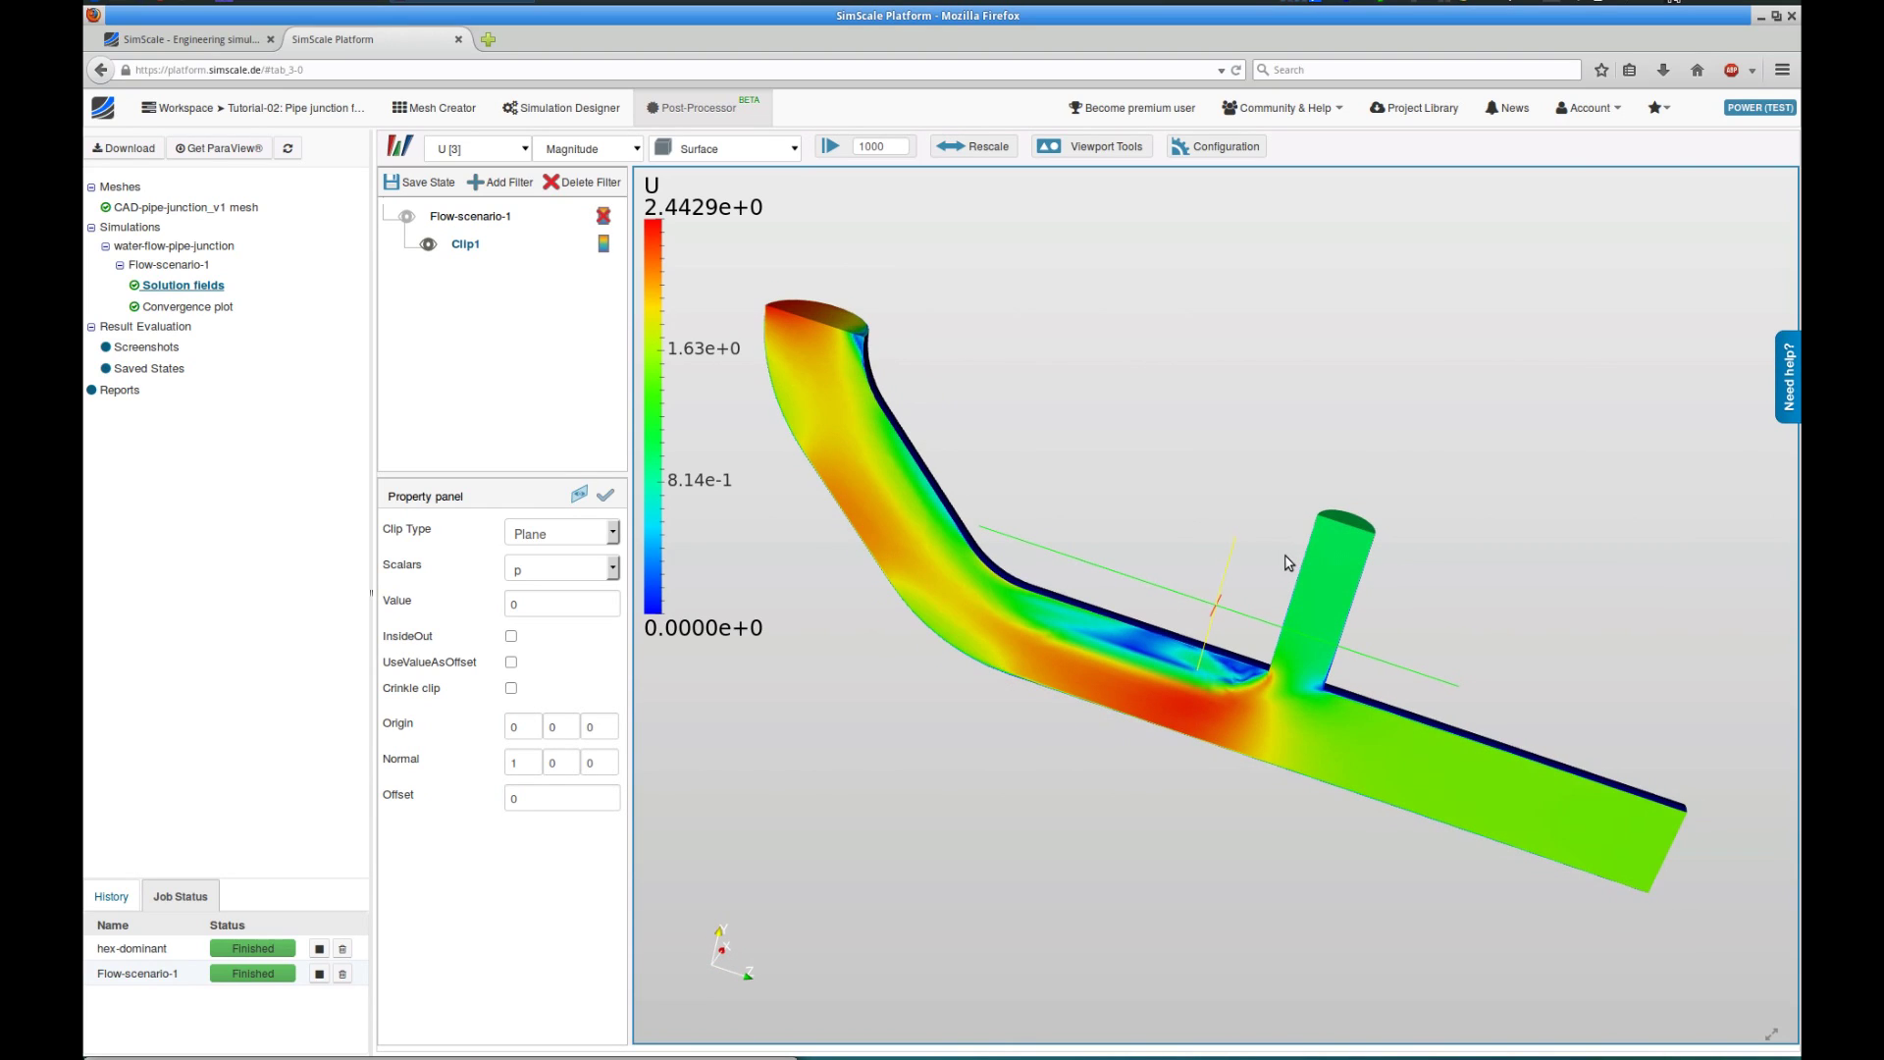
click(1081, 149)
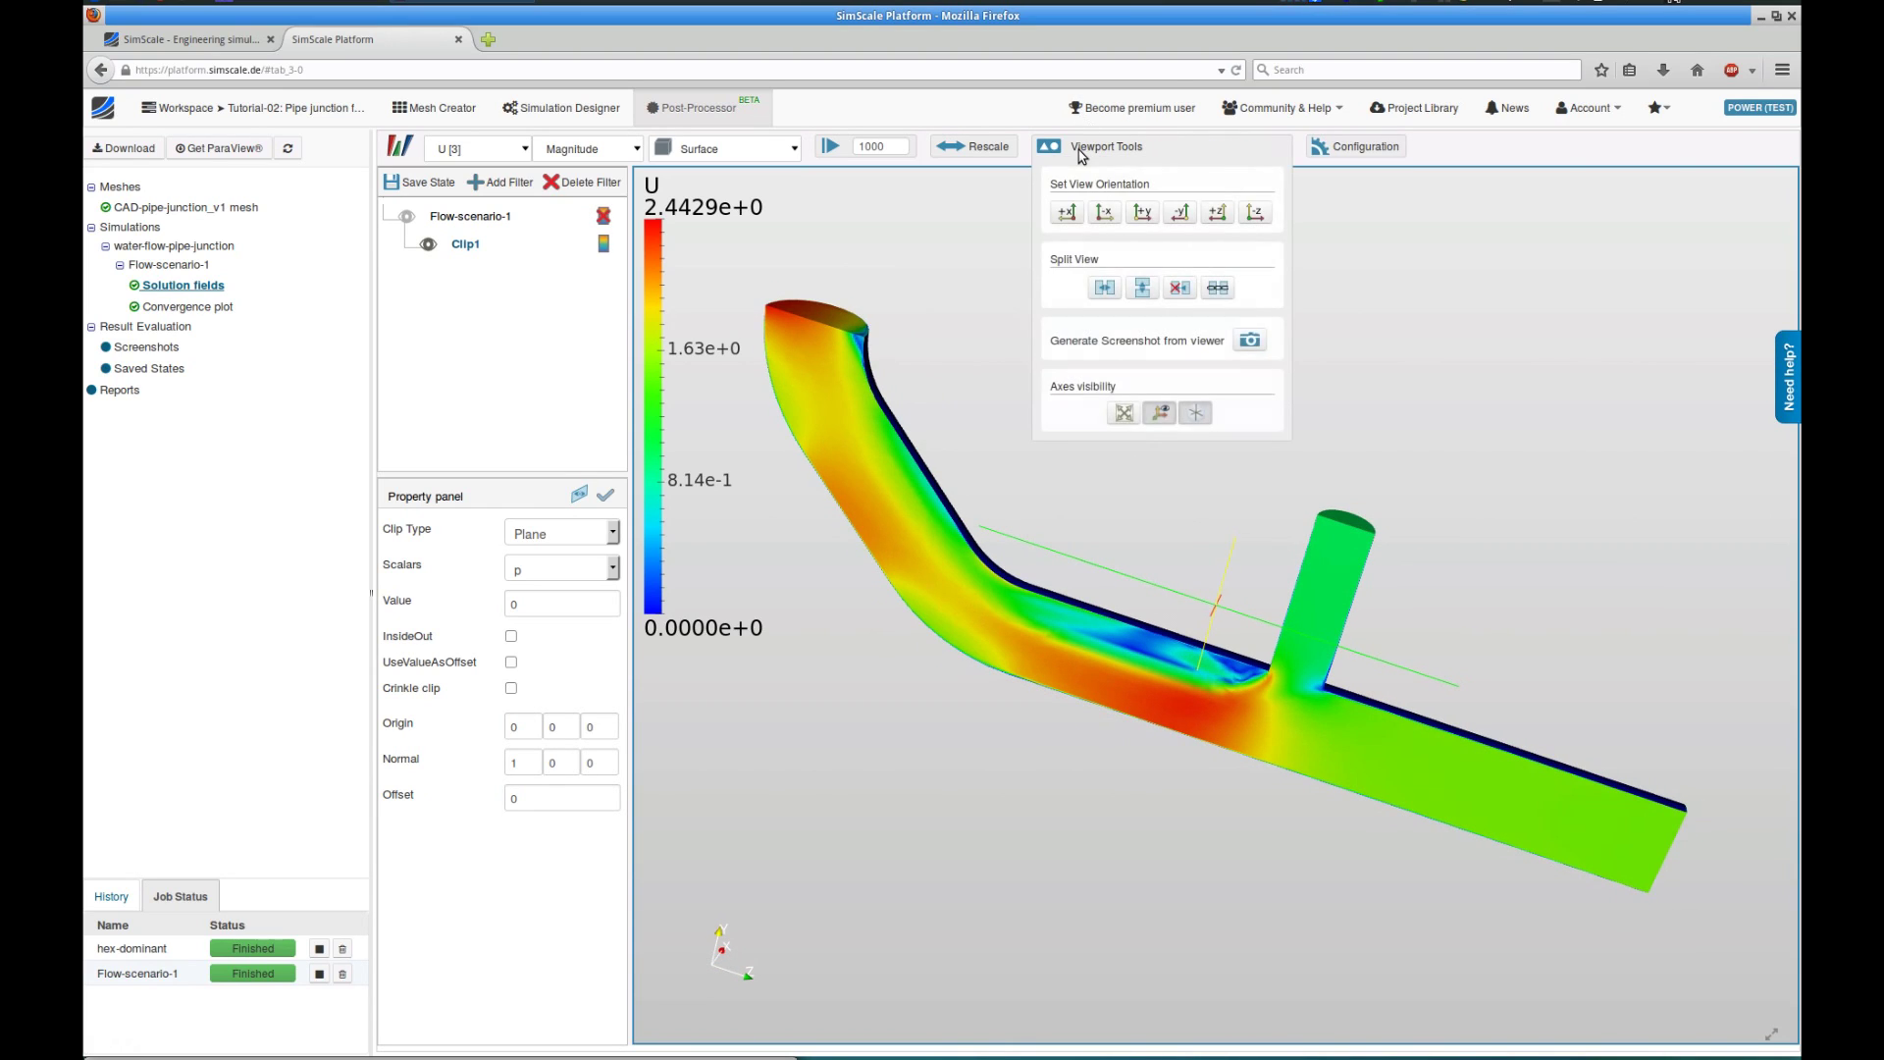
click(1250, 340)
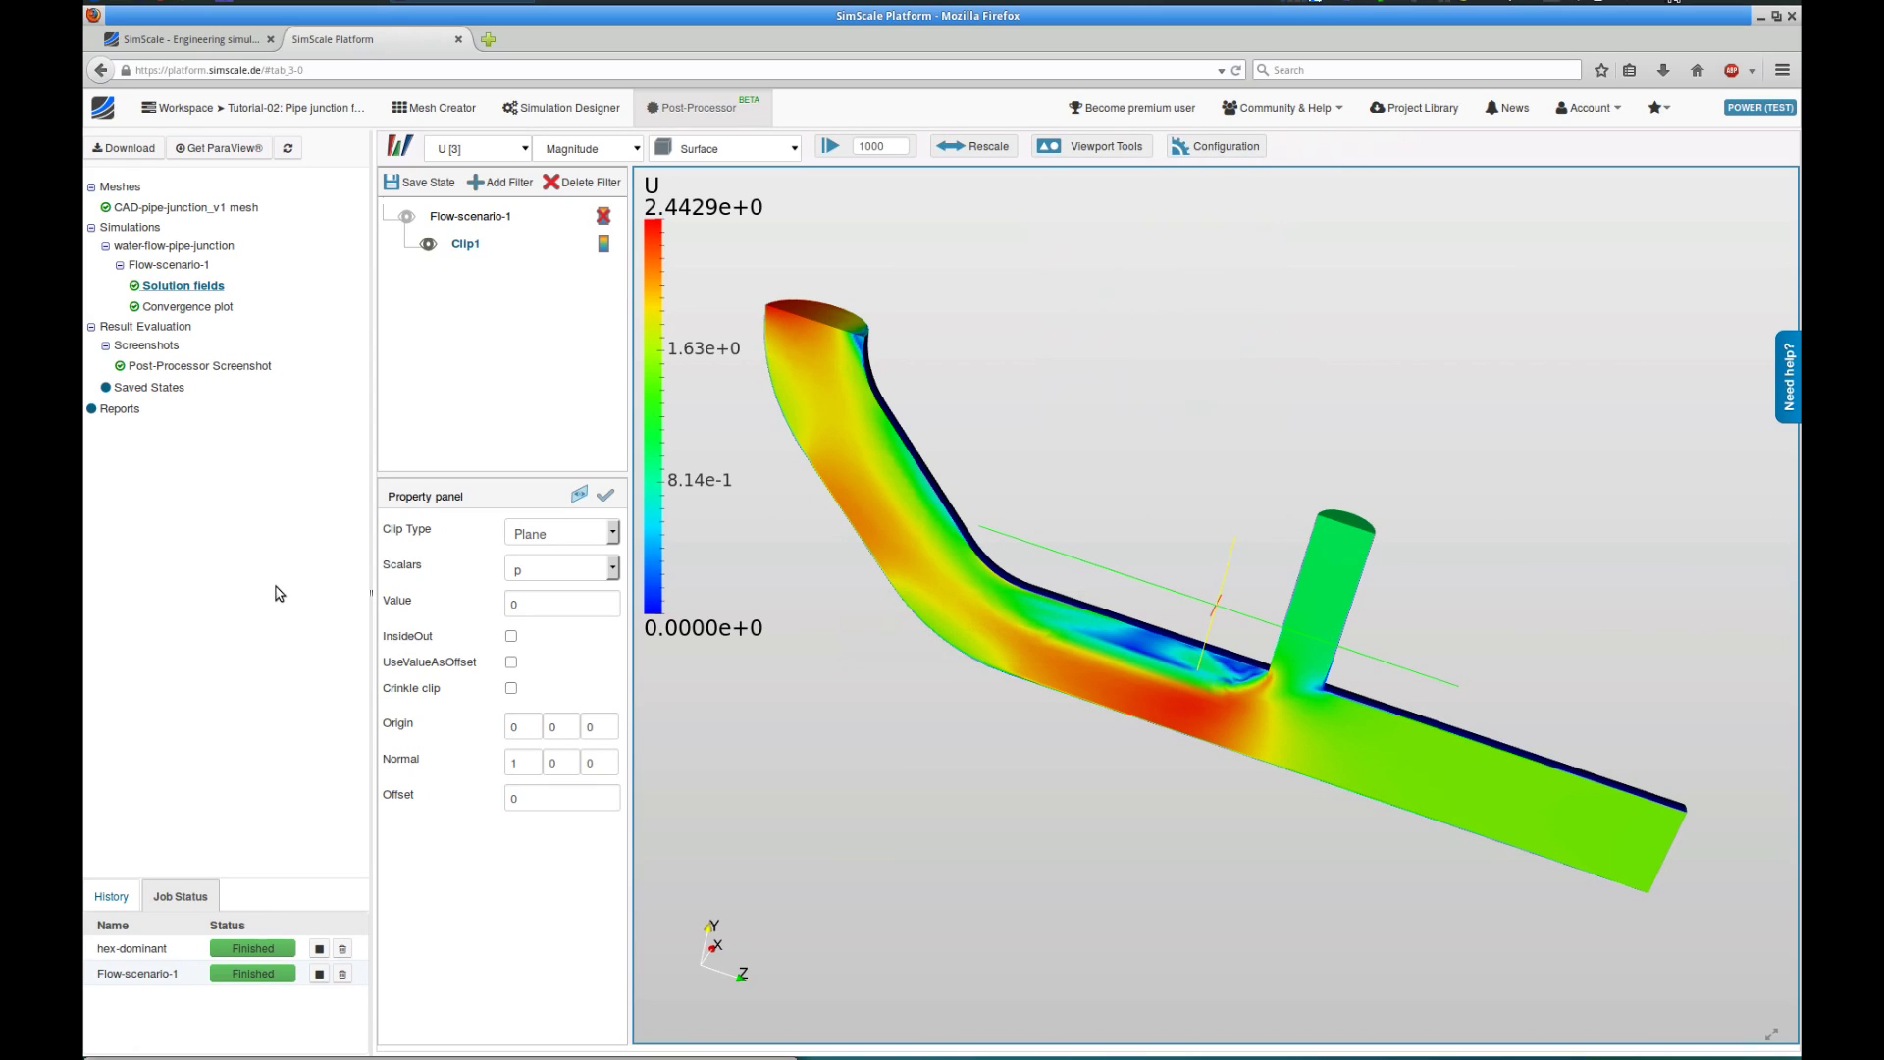
click(135, 411)
Create a new report titled 'Laminar pipe flow' with Flow-scenario-1 and the Post-Processor Screenshot, then generate the PDF.
click(430, 589)
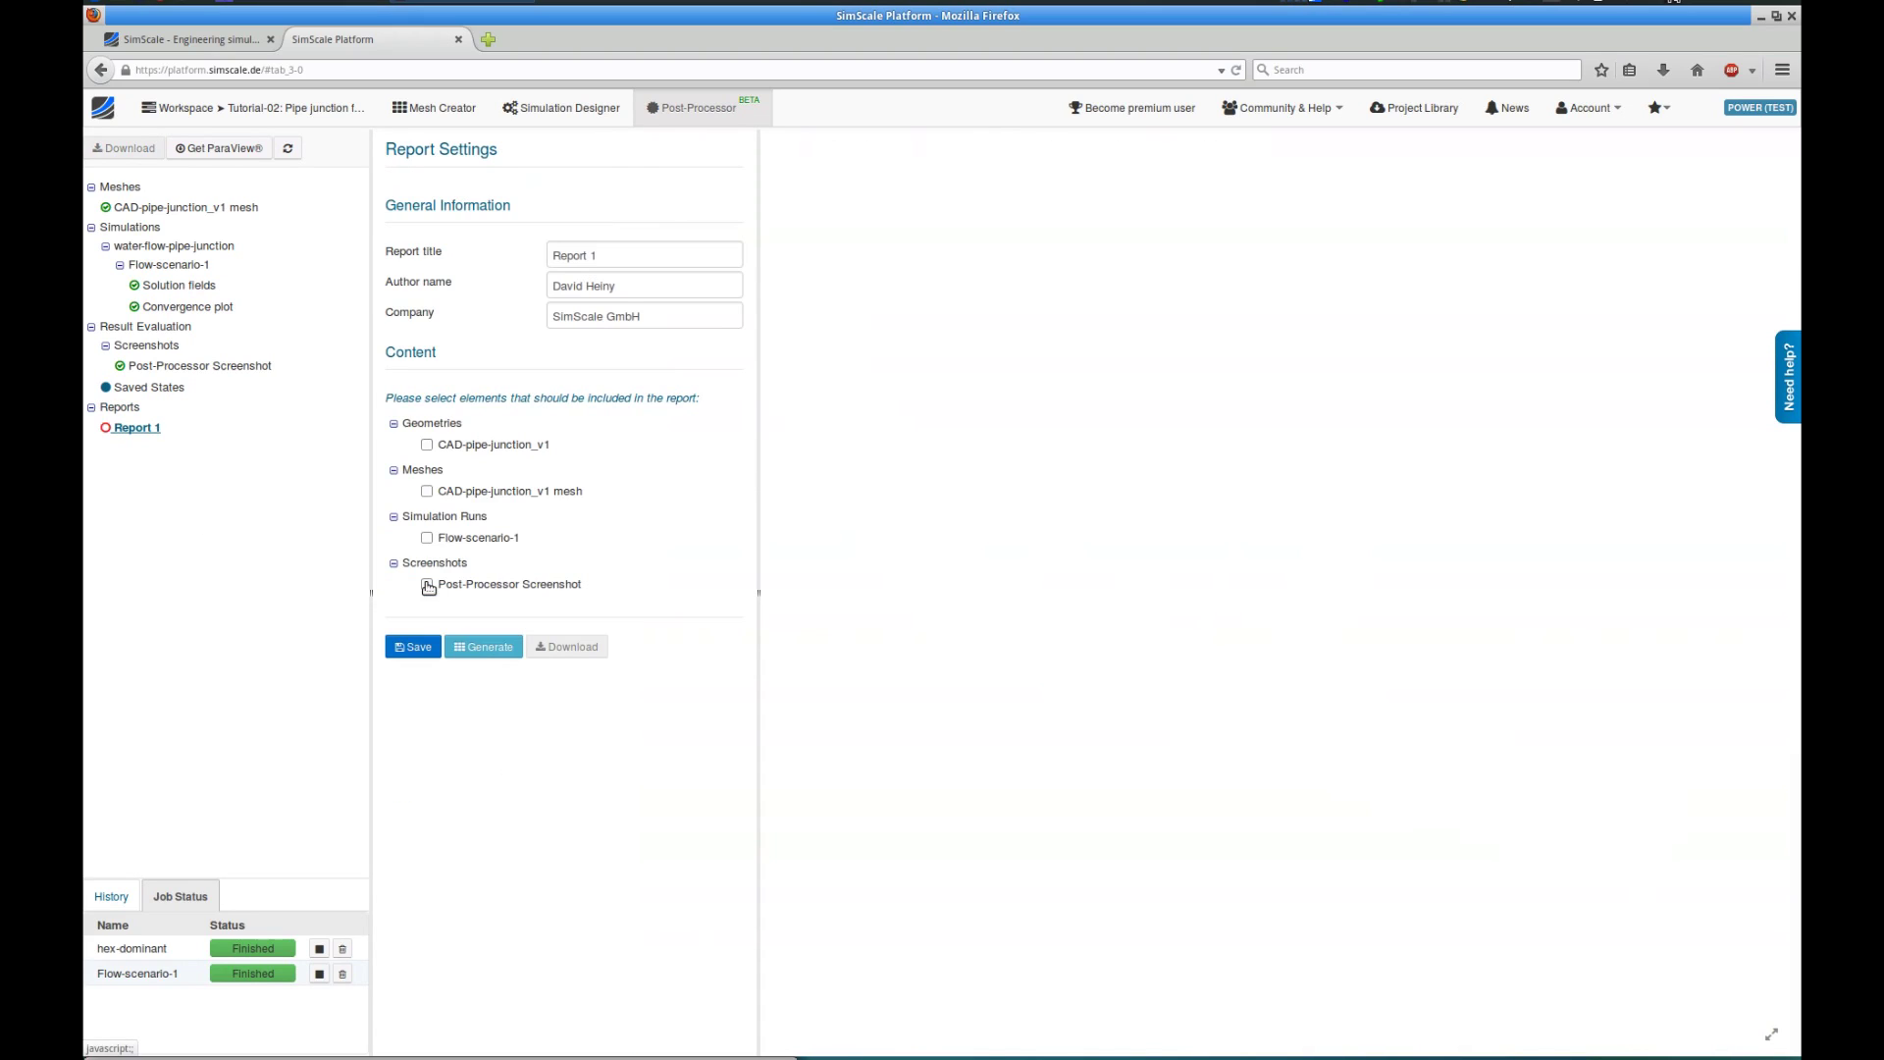
drag(608, 256, 464, 254)
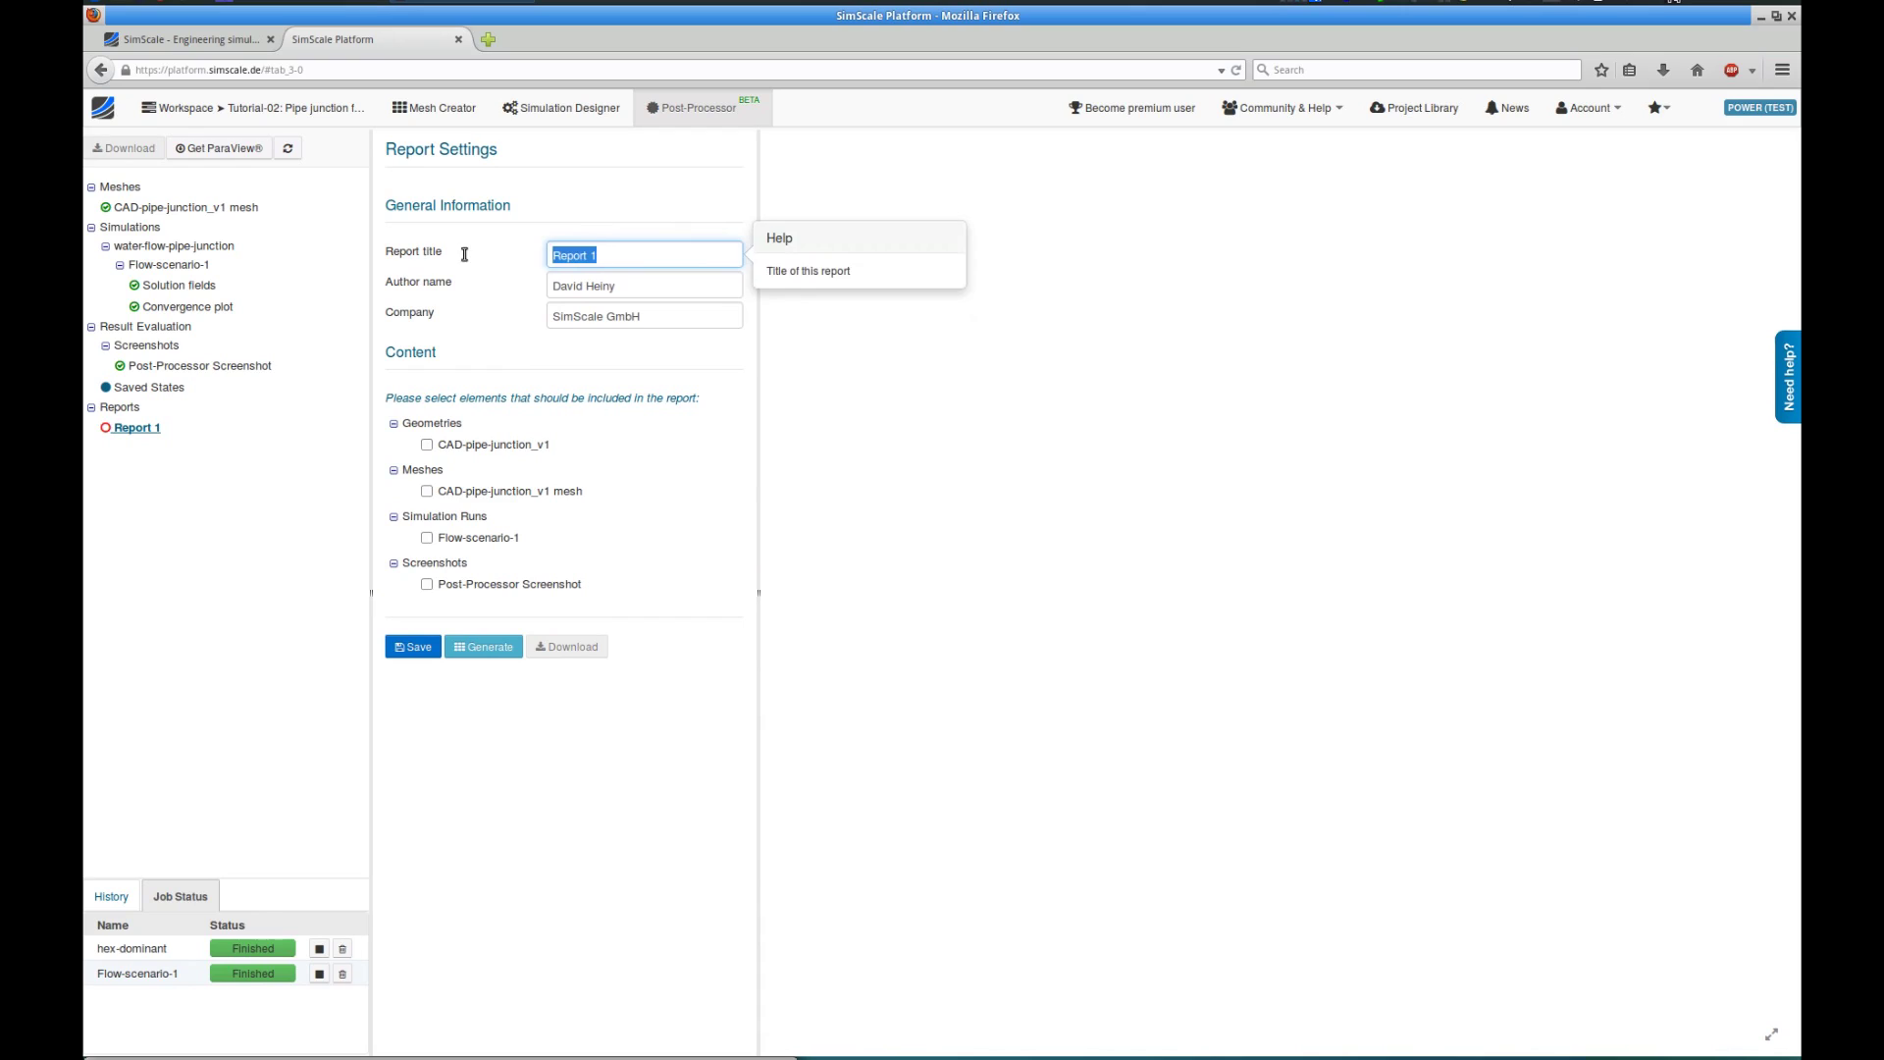
text(Laminar pi)
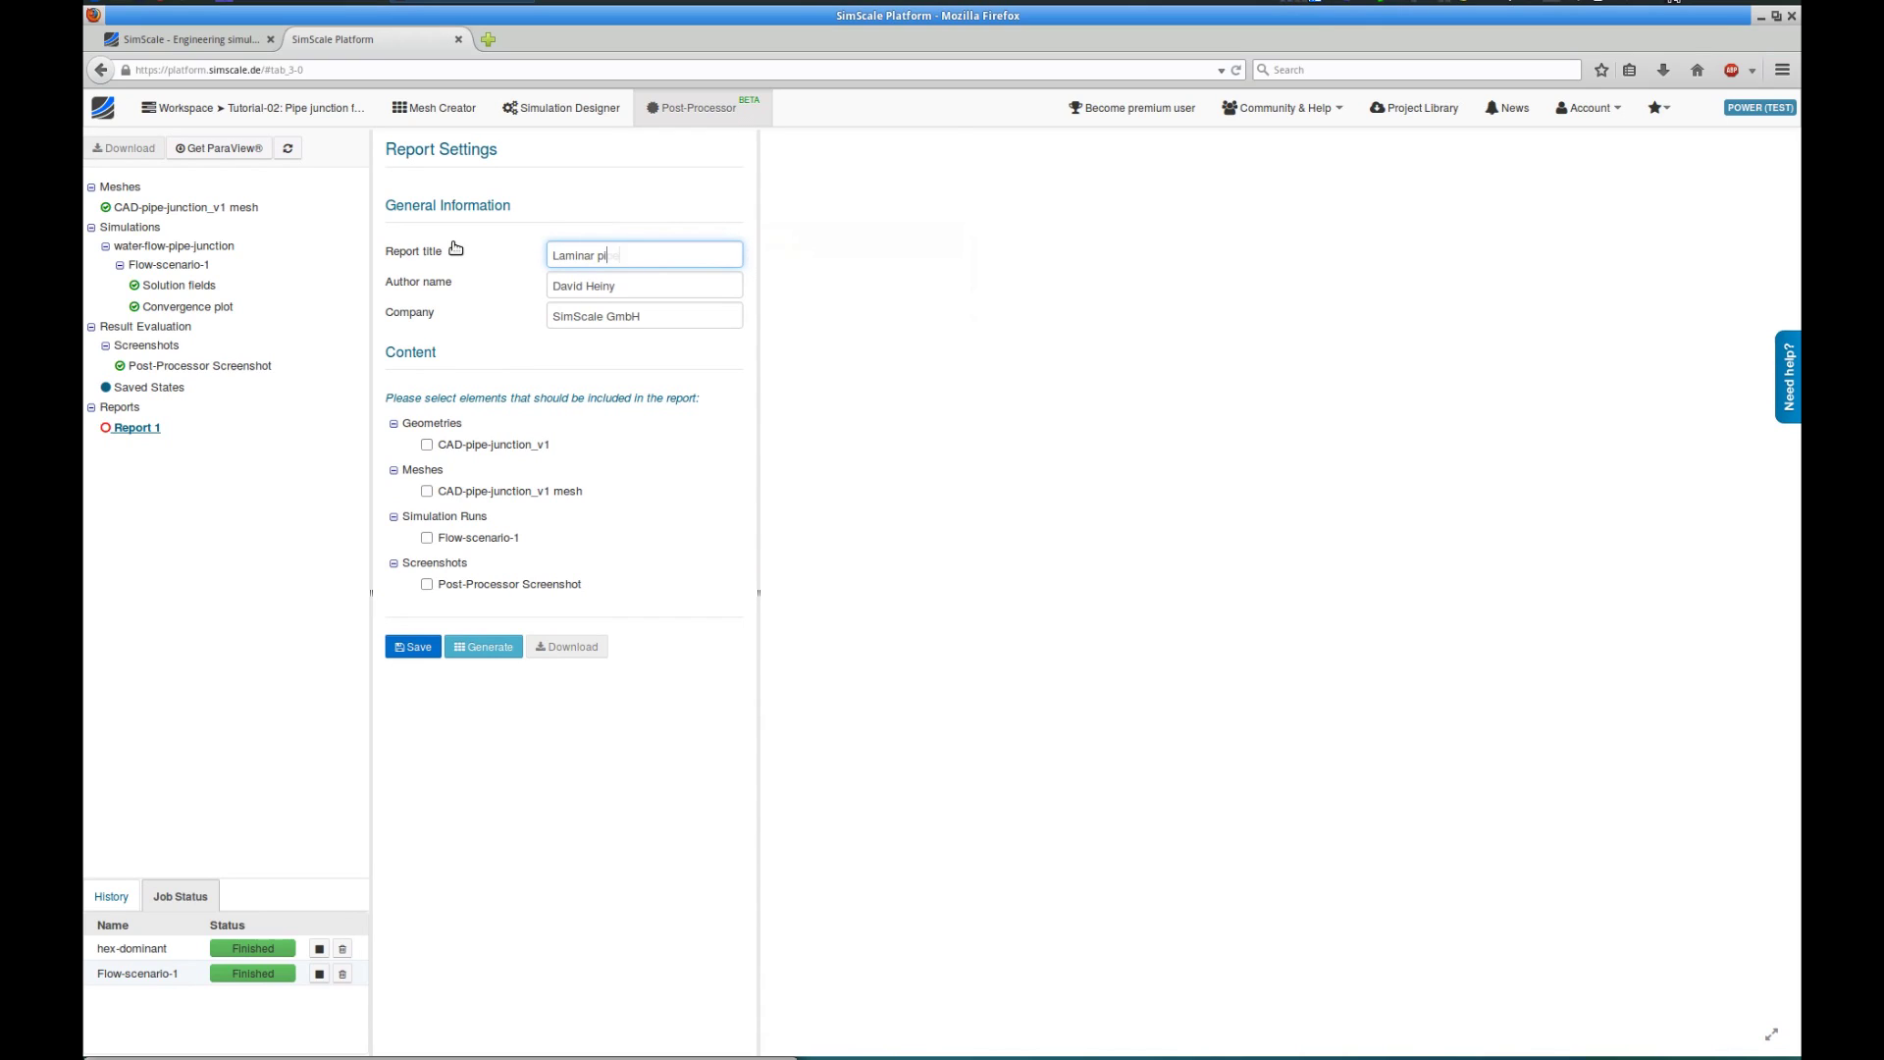
text(pe flow)
click(427, 539)
click(427, 584)
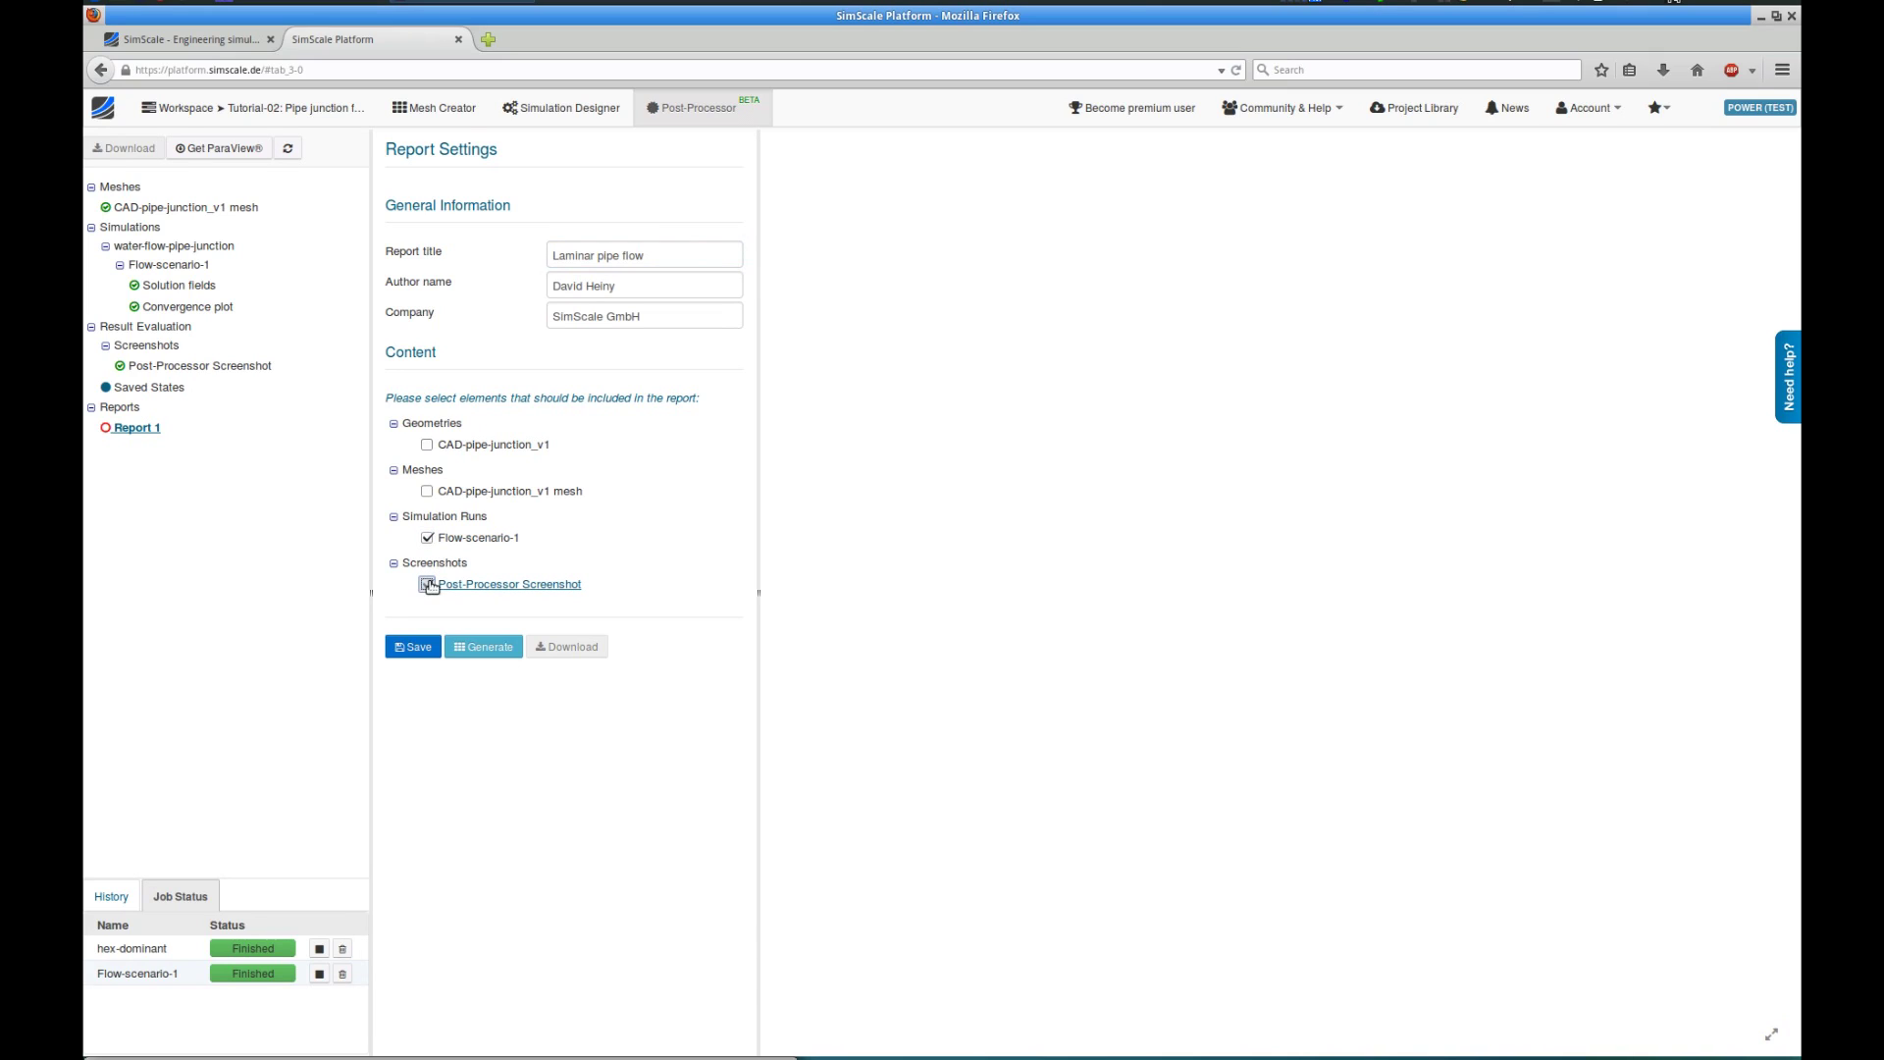
click(480, 647)
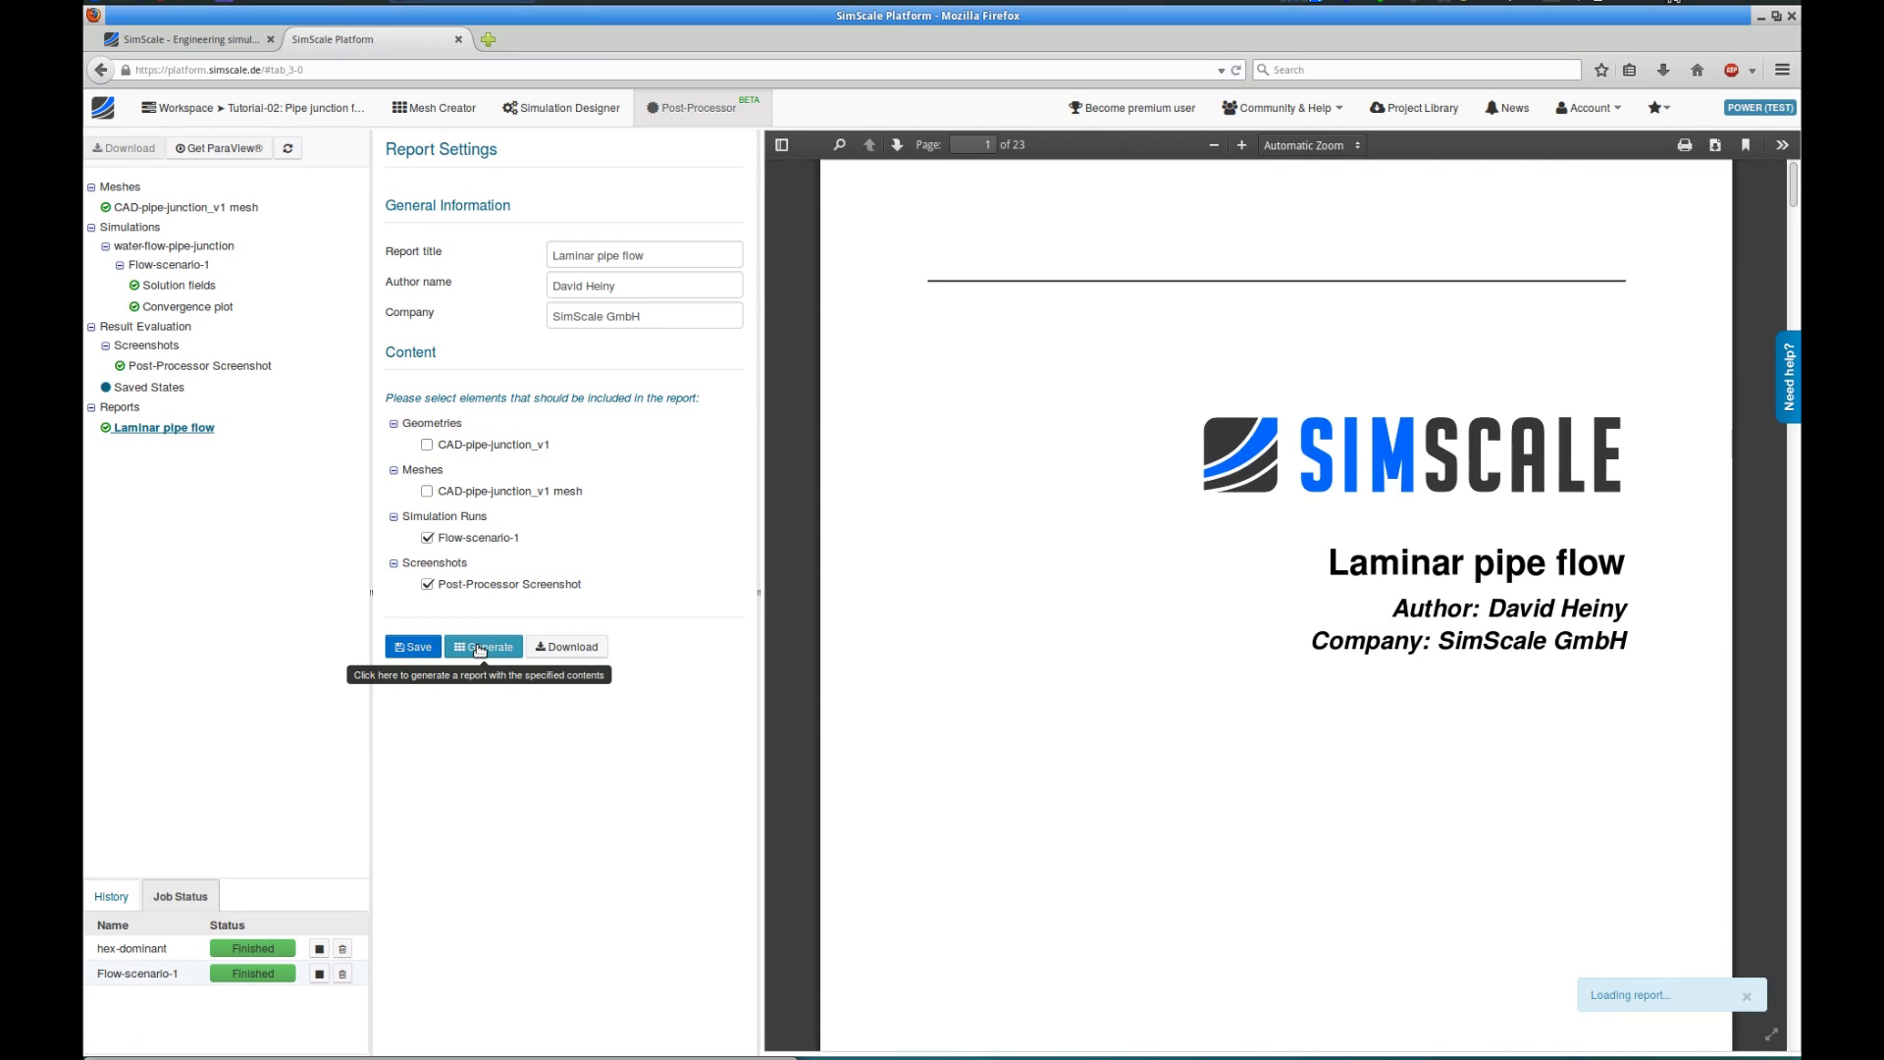
Scroll the report PDF down to page 23 to check the Custom Screenshots chapter.
drag(1796, 201, 1797, 1022)
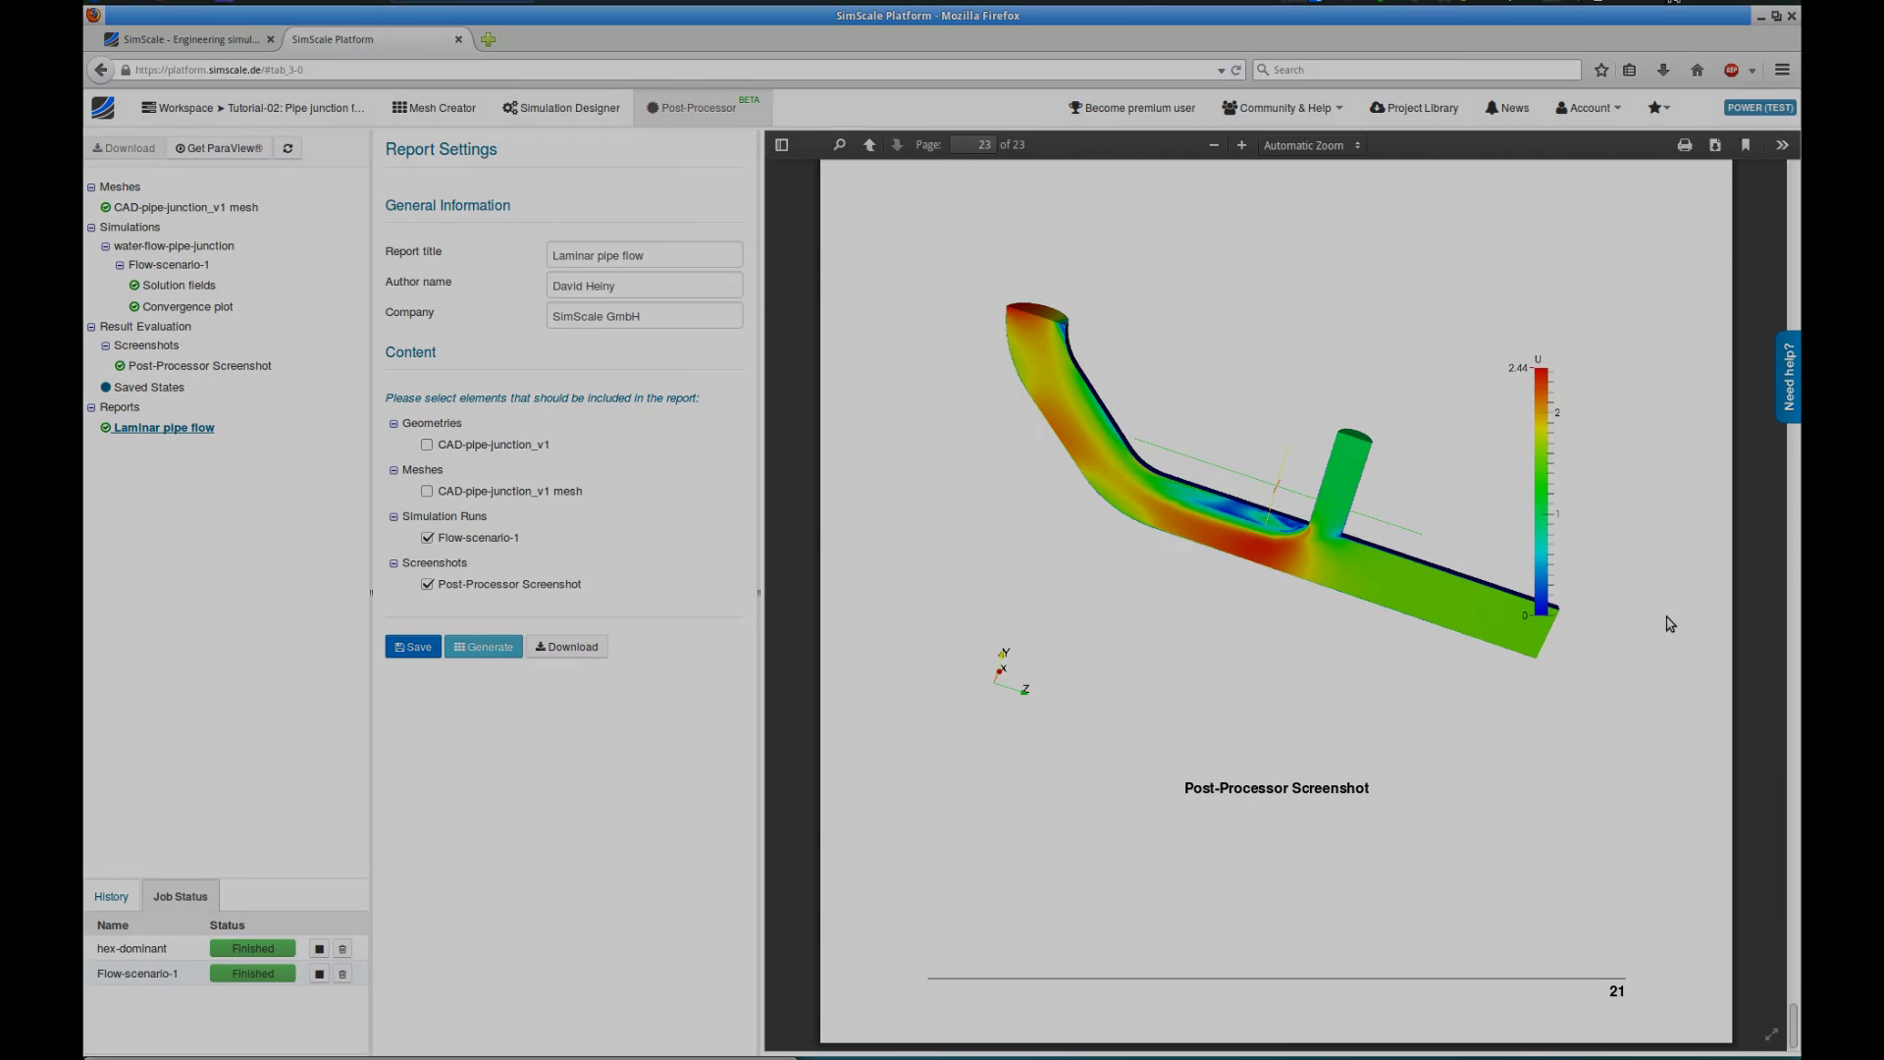